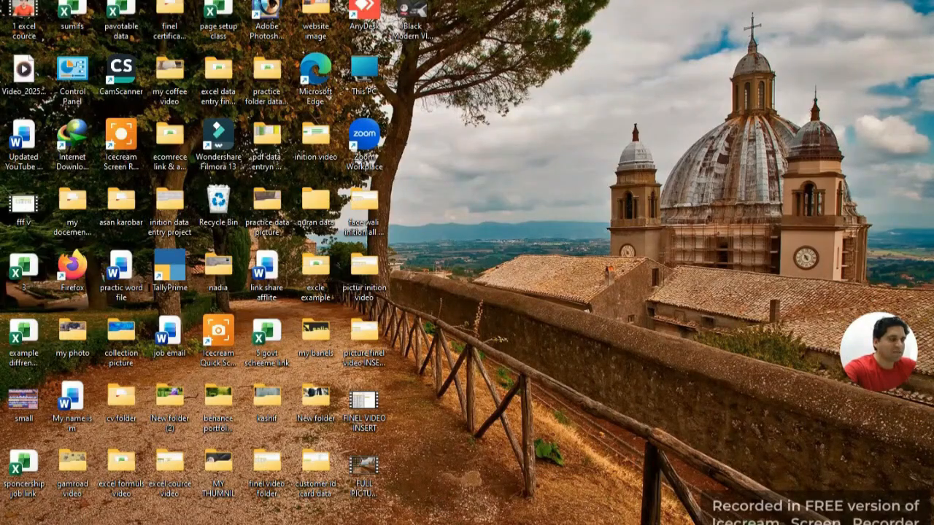
Step: Search for 'word' from the Start menu and launch the Microsoft Word app
key("super+s")
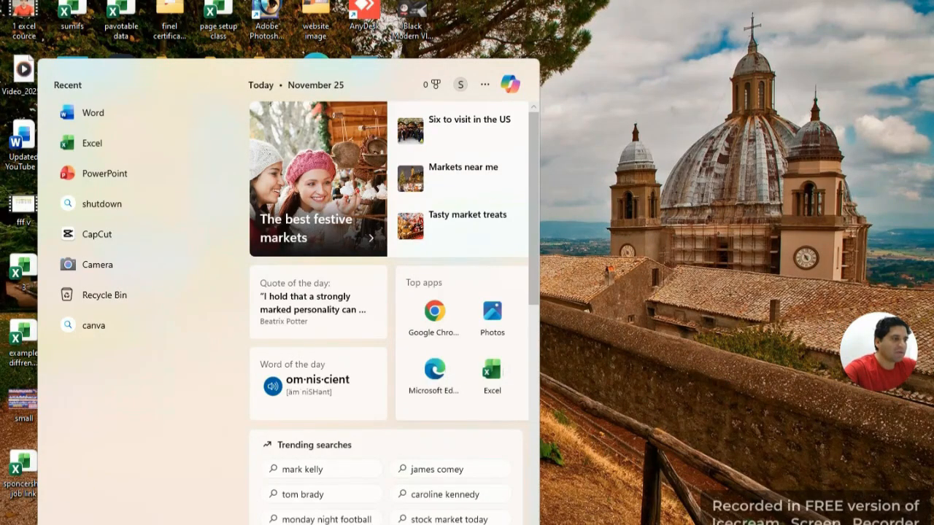
type("wo")
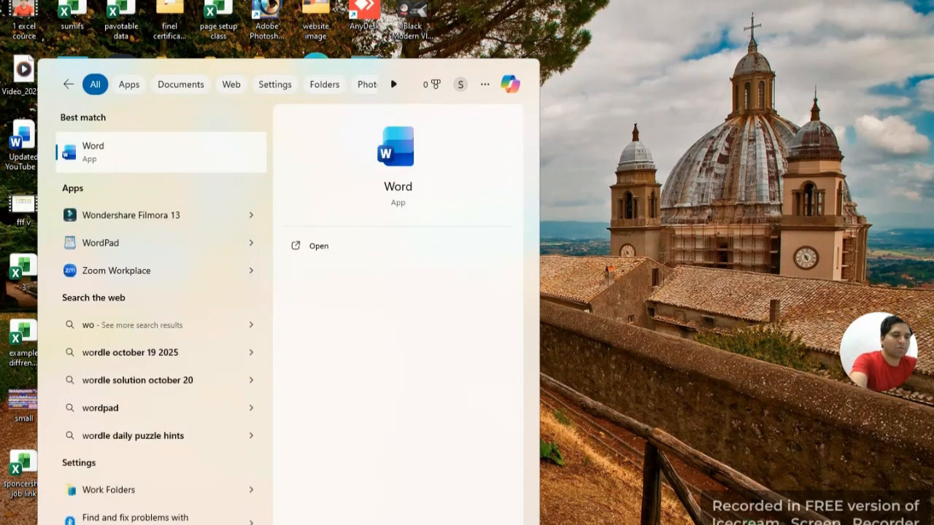
type("rd")
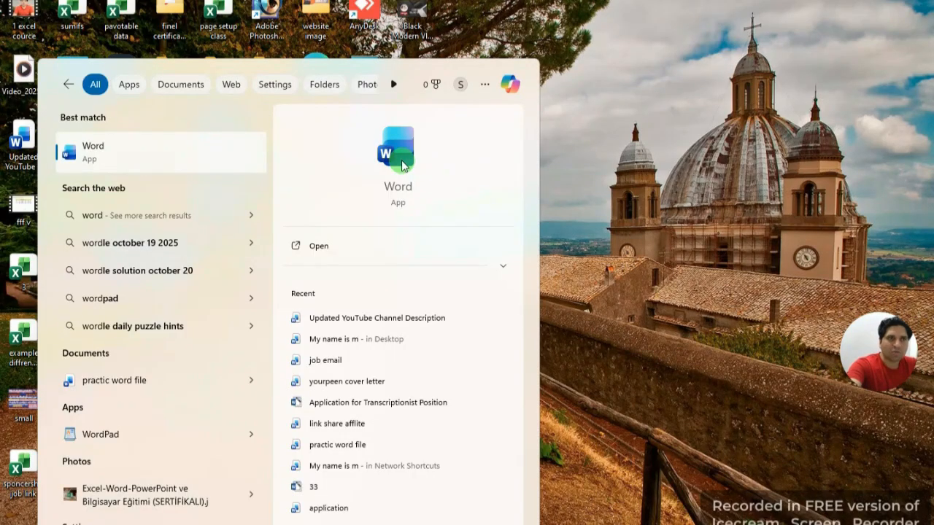
left_click(404, 162)
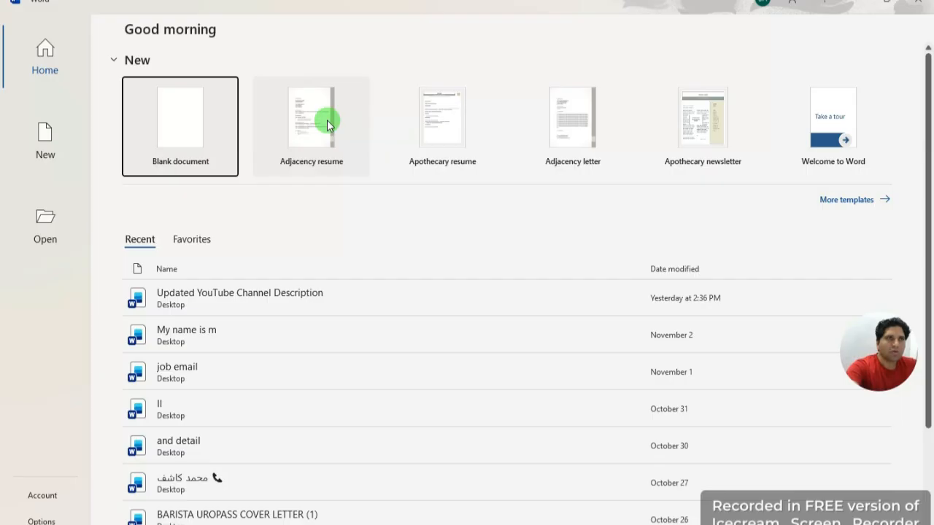
Step: Create a blank document and browse the Insert, Draw, Design, Layout and View tabs, ending on Home
left_click(195, 134)
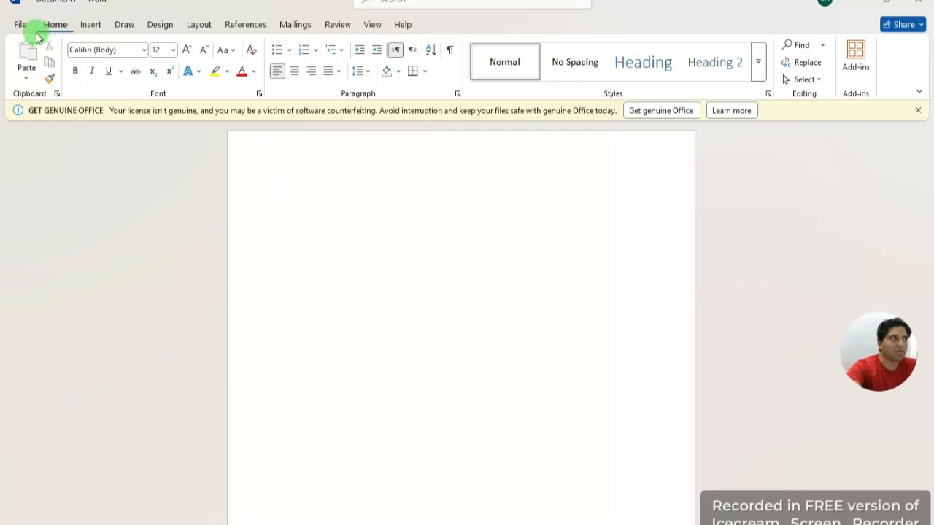
left_click(90, 24)
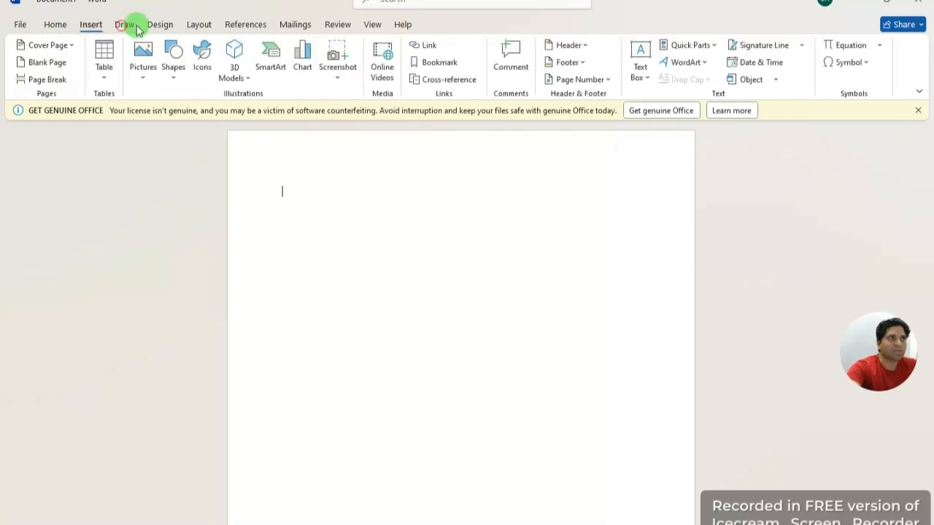
left_click(124, 24)
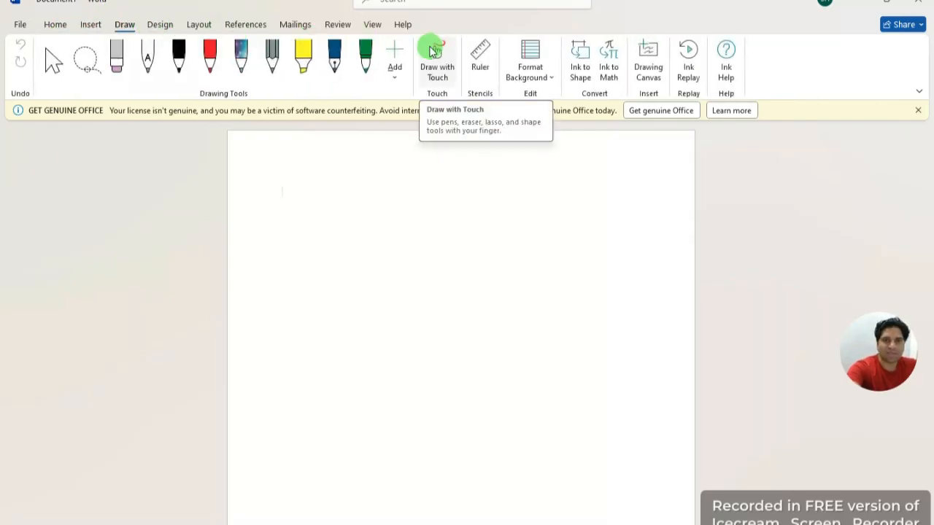
left_click(58, 24)
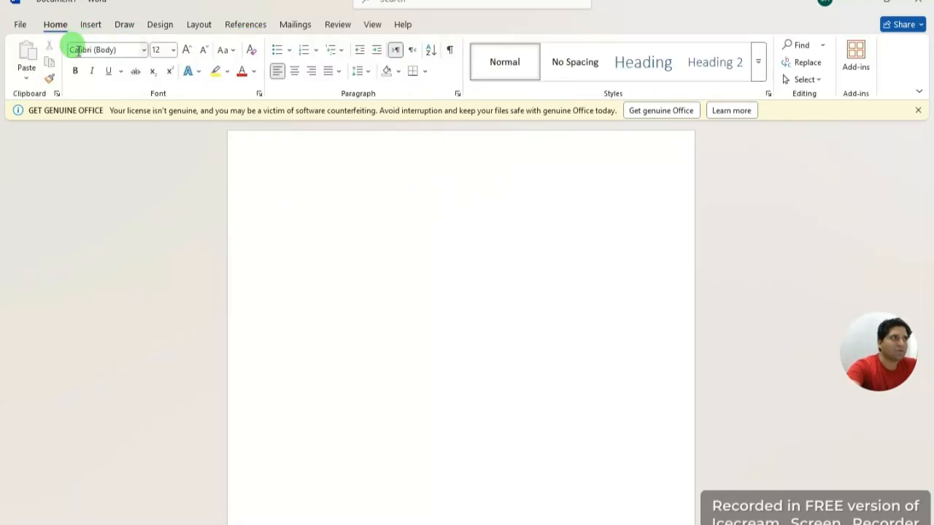
left_click(91, 24)
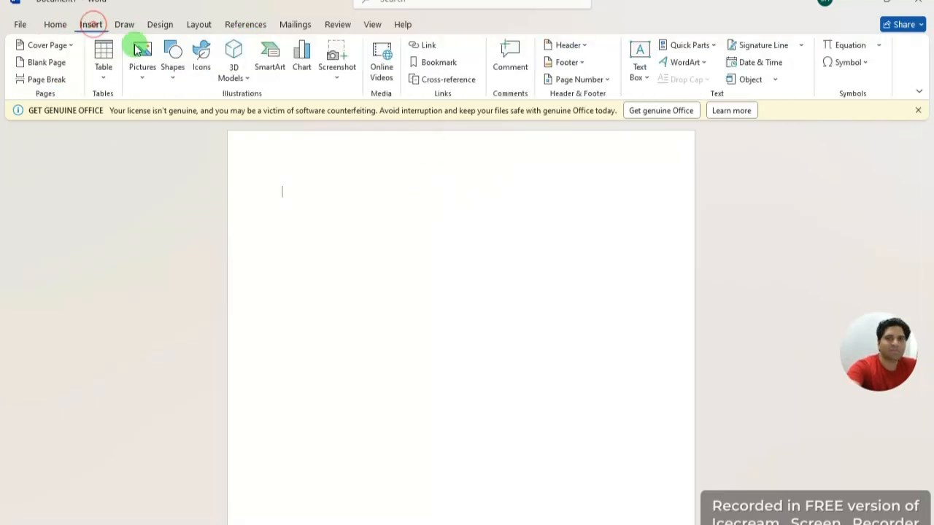
left_click(159, 25)
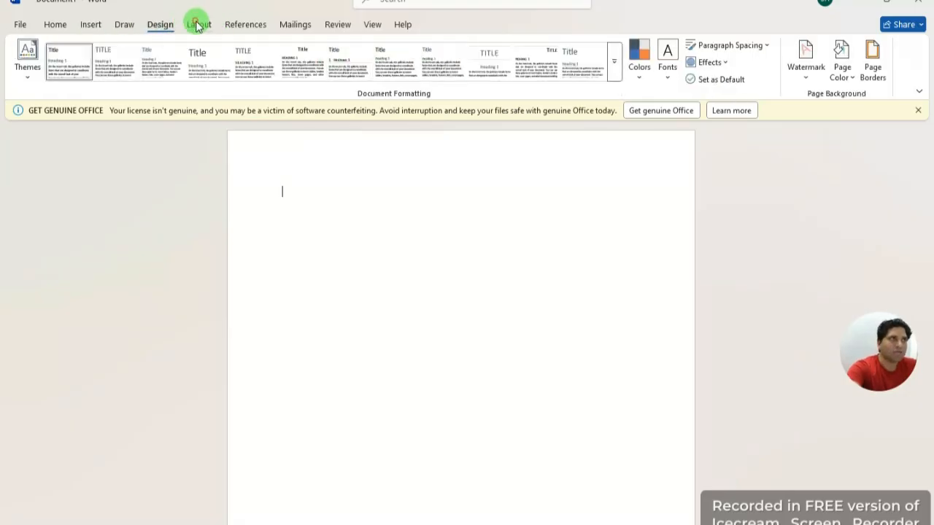
left_click(195, 22)
left_click(373, 24)
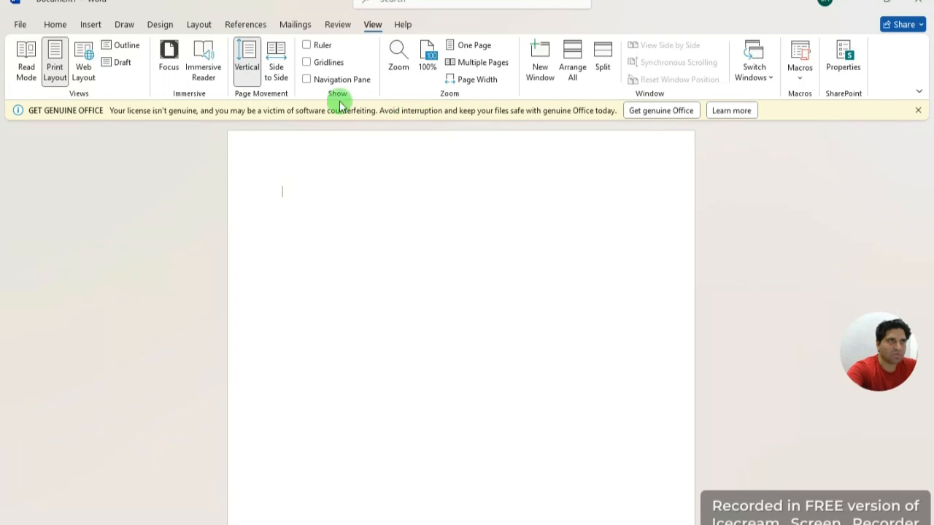
left_click(59, 25)
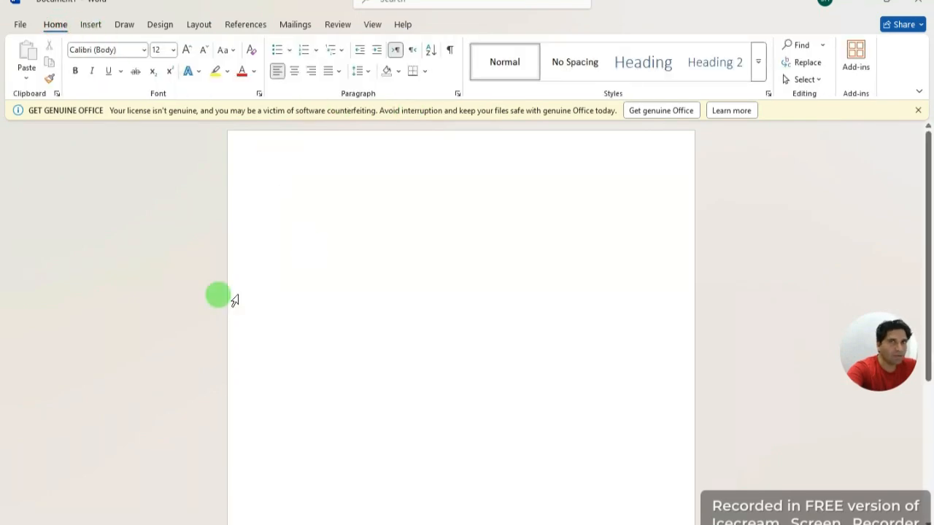
Step: Zoom the blank page in and place the caret on its first line
mouse_move(928, 216)
left_mouse_down()
mouse_move(928, 289)
mouse_move(920, 200)
left_mouse_up()
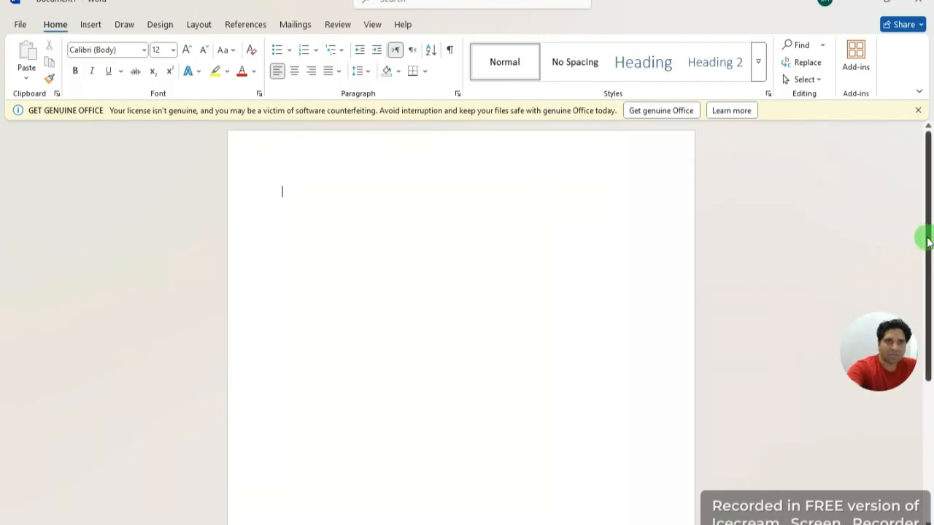
left_click_drag(928, 237, 916, 204)
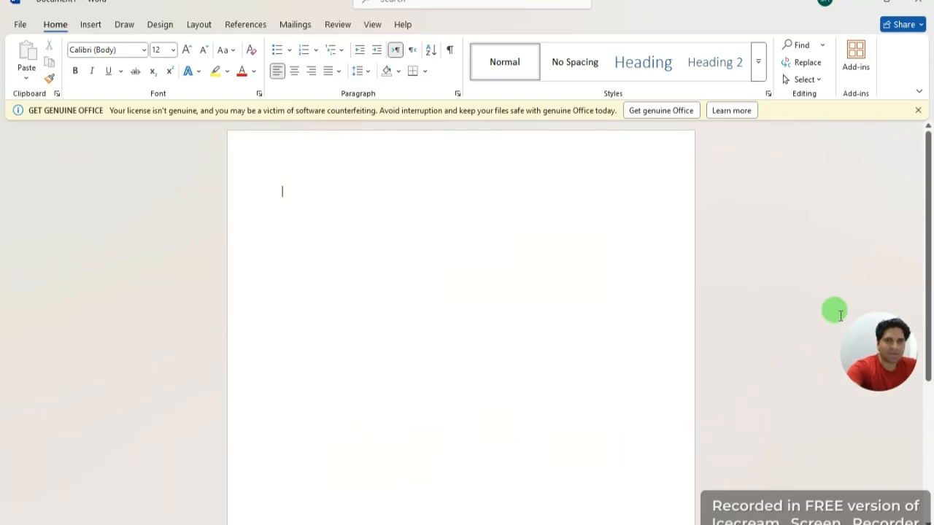
mouse_move(926, 281)
left_mouse_down()
mouse_move(923, 352)
mouse_move(912, 267)
left_mouse_up()
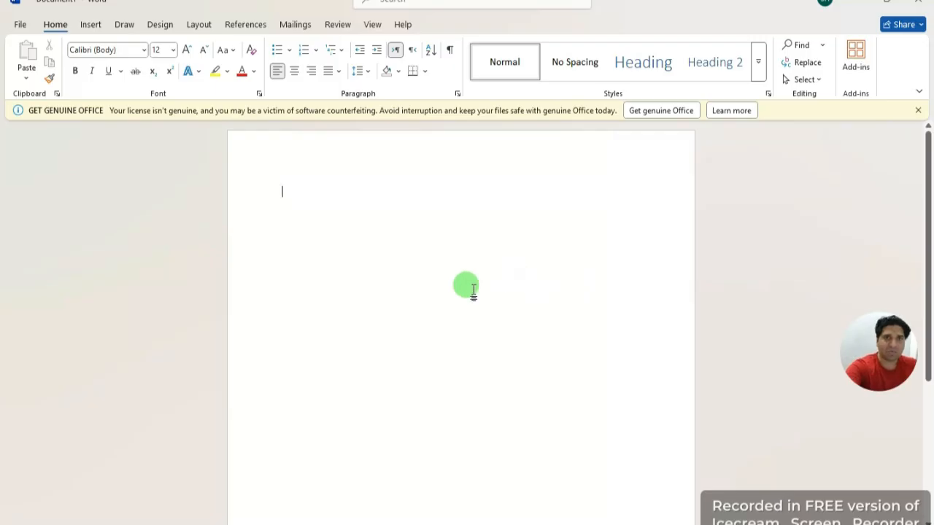
left_click(347, 284)
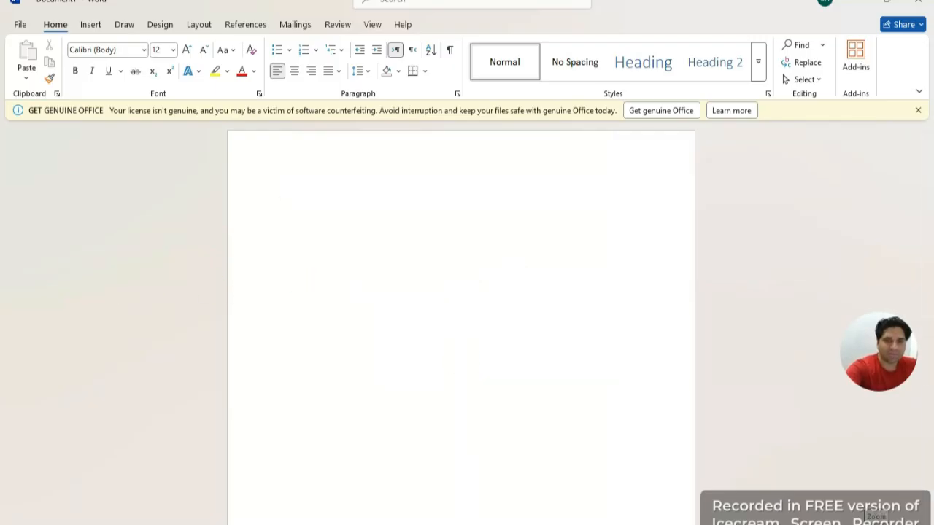
left_click(877, 524)
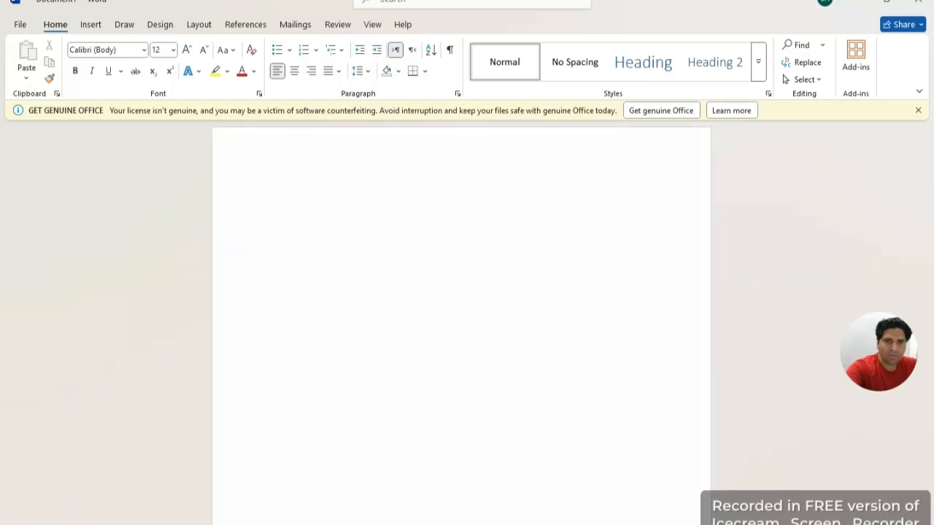
mouse_move(877, 524)
left_mouse_down()
mouse_move(886, 524)
mouse_move(877, 524)
left_mouse_up()
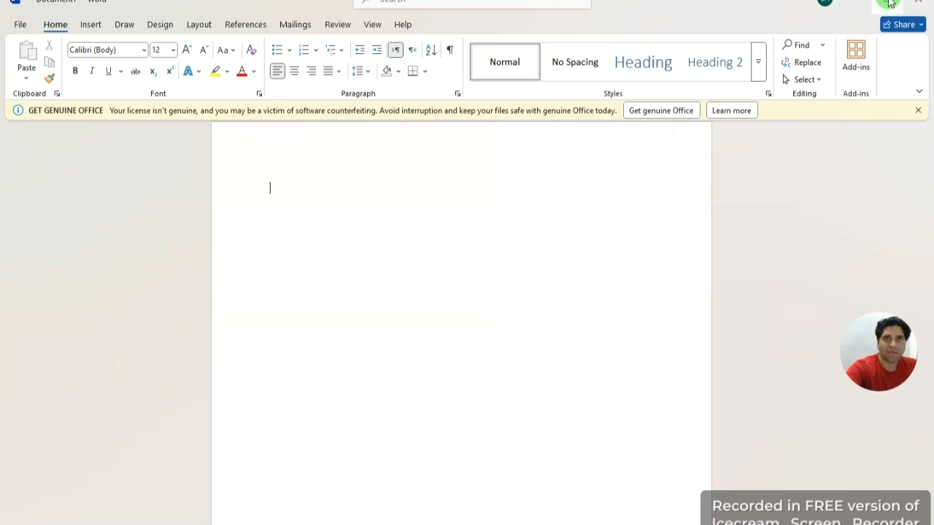
mouse_move(889, 2)
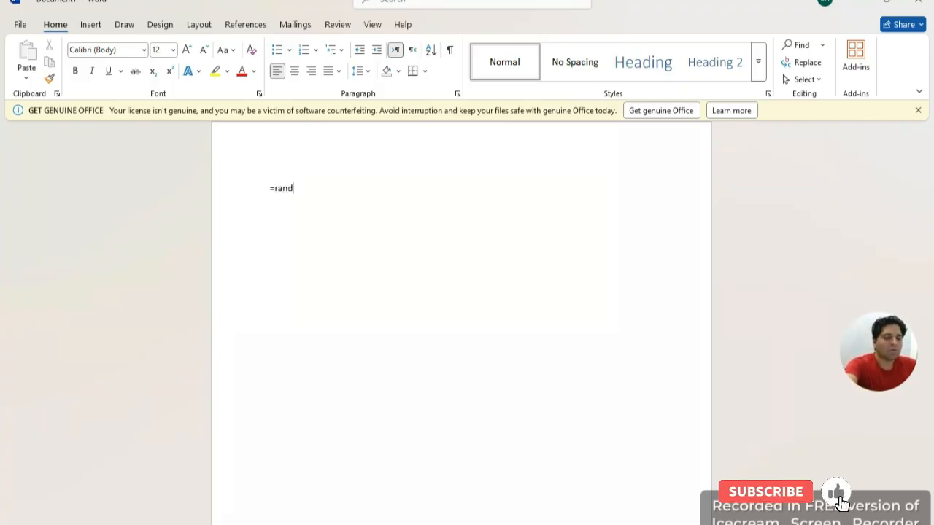
Step: Complete the formula as =rand(7) and run it to generate seven sample paragraphs
left_click(350, 188)
type("(7")
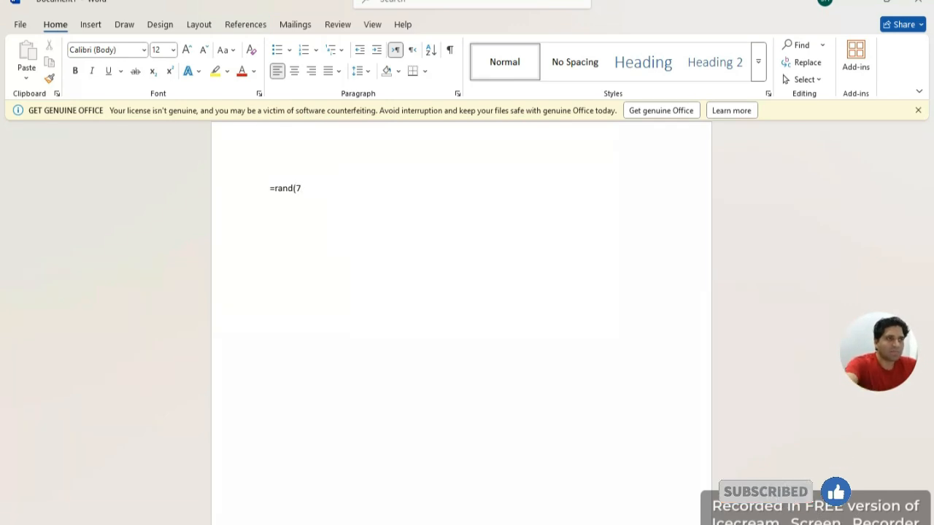
type(")")
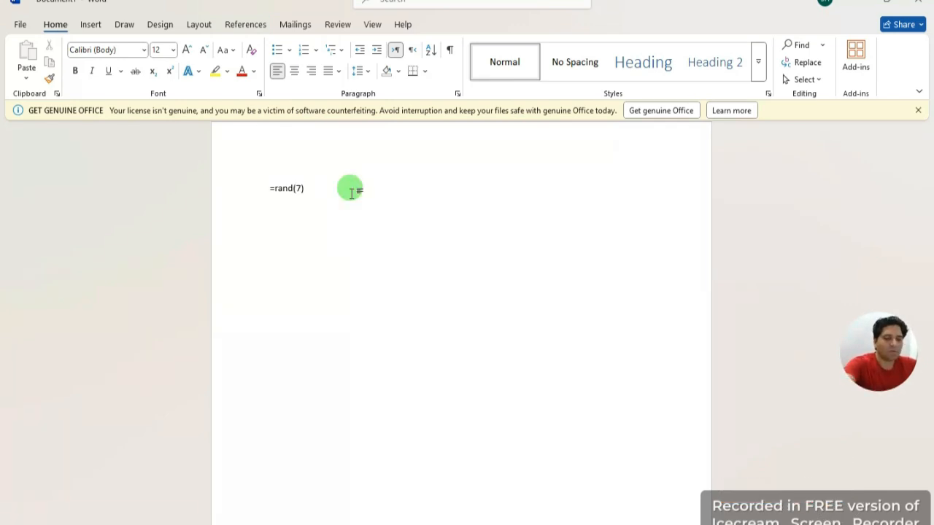
key("Return")
scroll(530, 309, "up", 2)
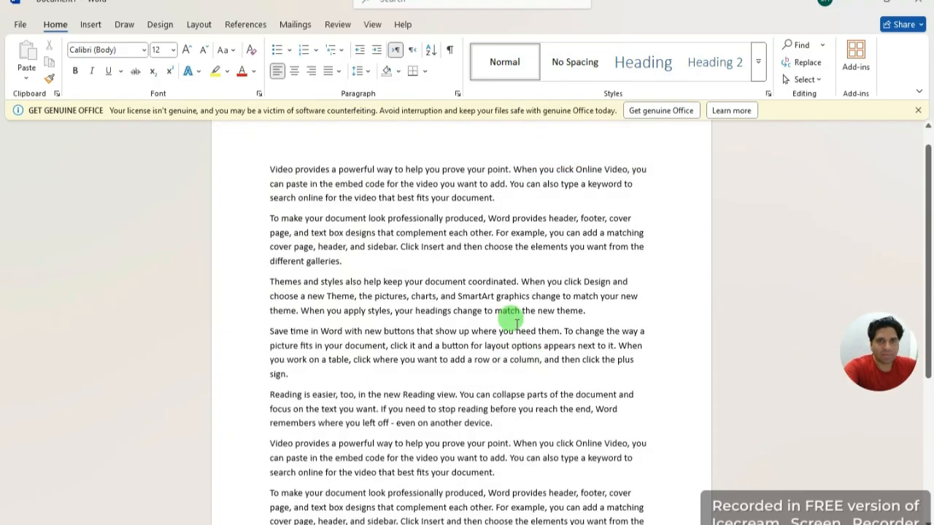
scroll(428, 372, "down", 2)
scroll(427, 372, "up", 2)
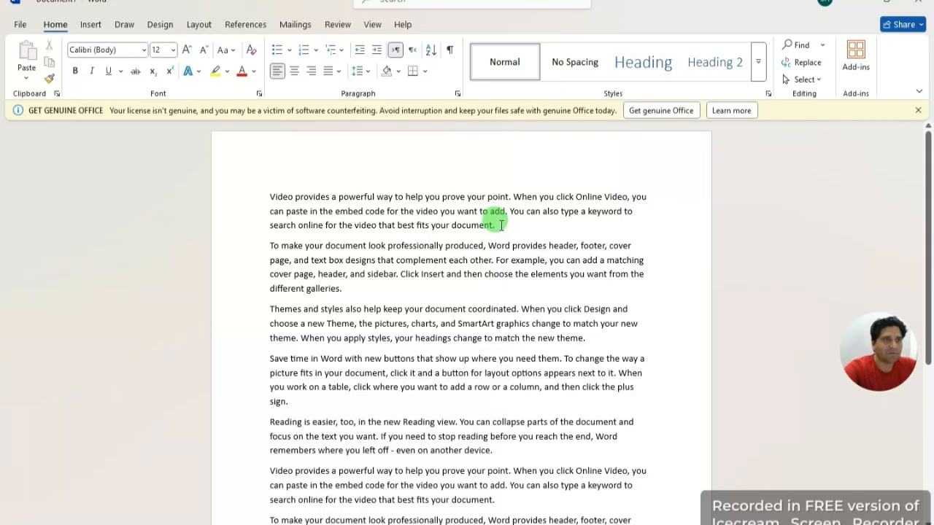
left_click_drag(500, 224, 262, 195)
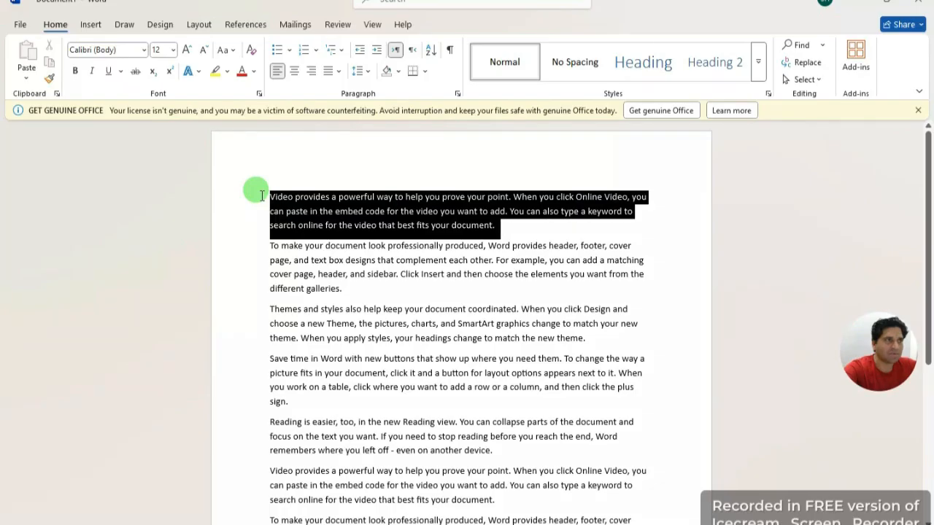
left_click(584, 278)
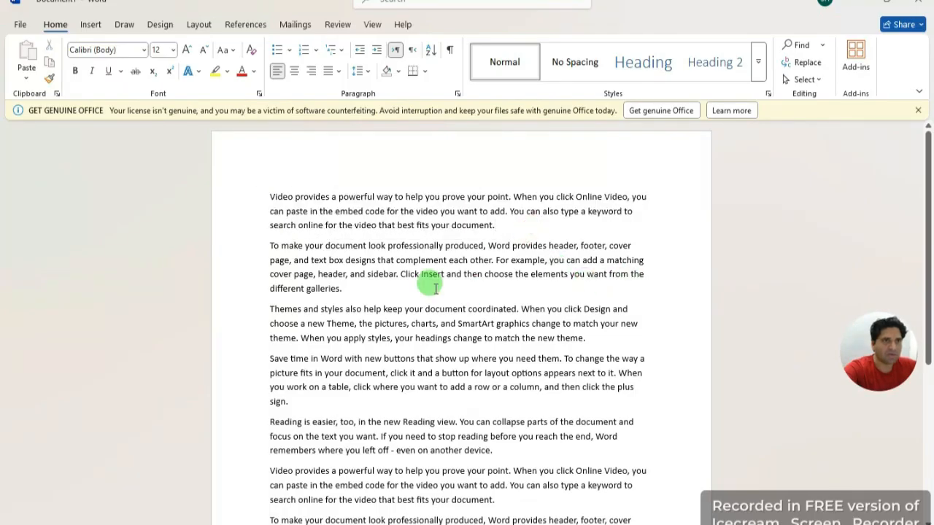
left_click_drag(341, 288, 280, 199)
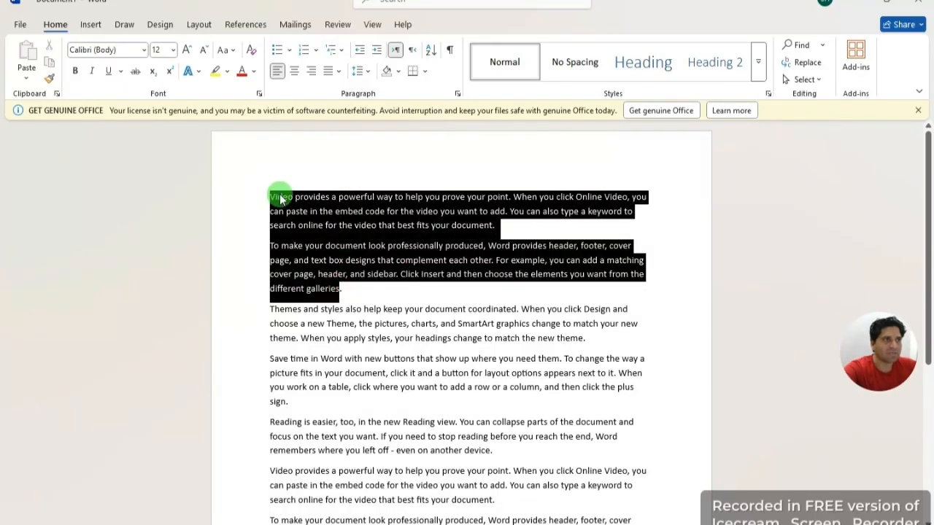
left_click(434, 292)
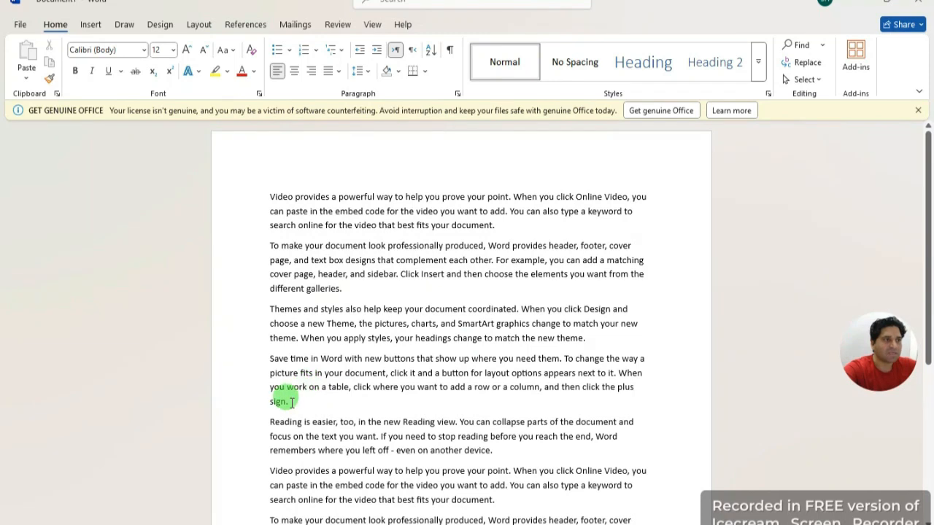
left_click_drag(291, 403, 271, 310)
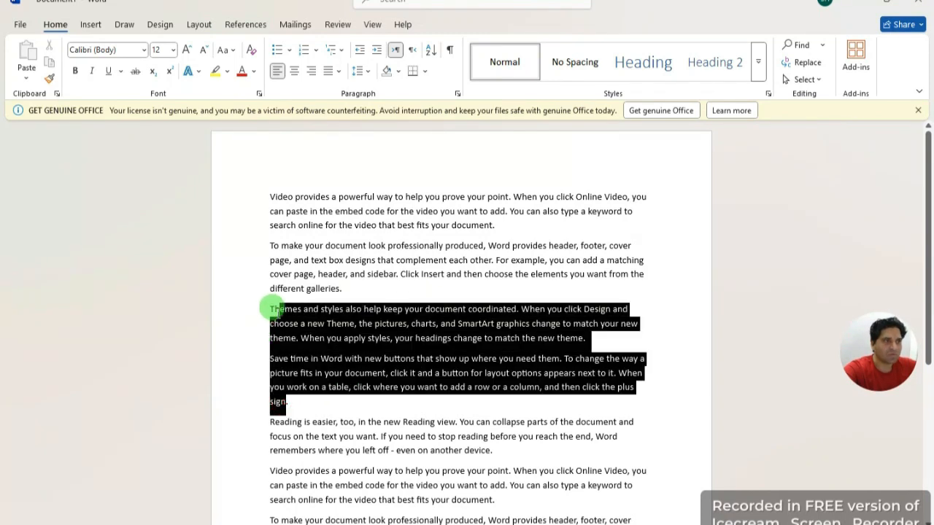
left_click(675, 357)
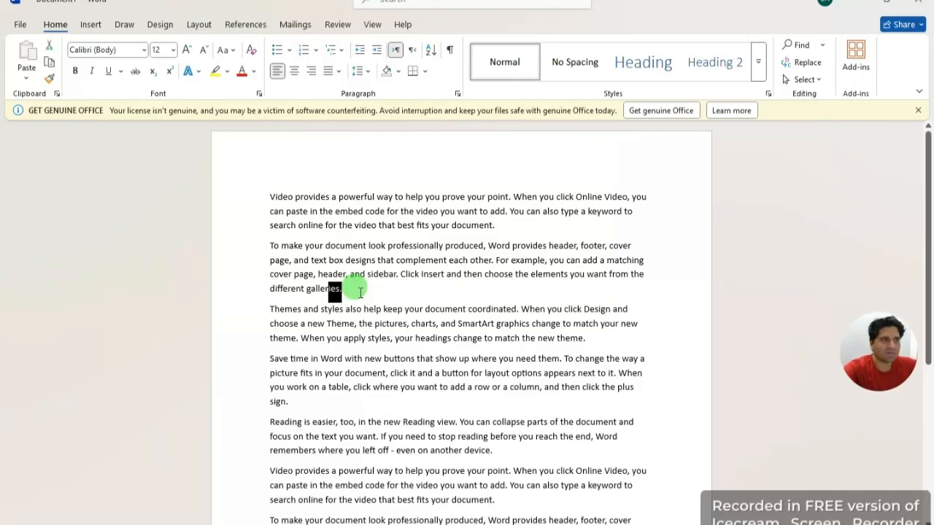
key("shift+Left")
key("shift+Left")
key("shift+Left")
key("shift+Left")
key("shift+Left")
key("shift+Left")
key("shift+Left")
key("shift+Left")
key("shift+Left")
key("shift+Left")
key("shift+Left")
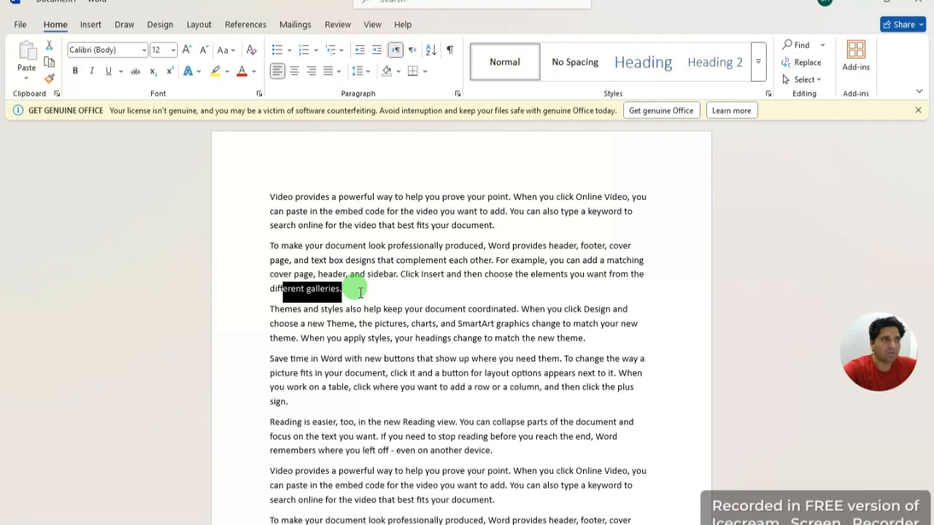
key("shift+Up")
key("shift+Up")
key("shift+Up")
key("shift+Up")
key("shift+Up")
key("shift+Up")
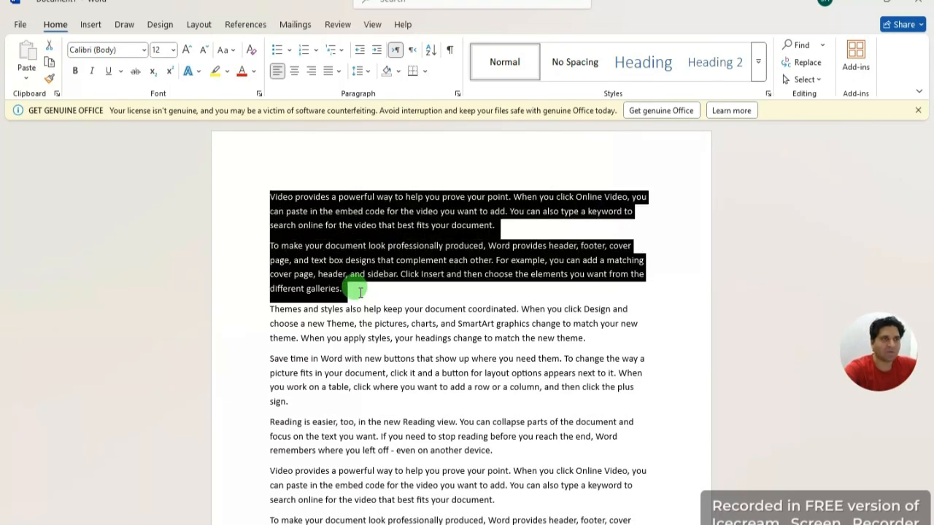
left_click(671, 255)
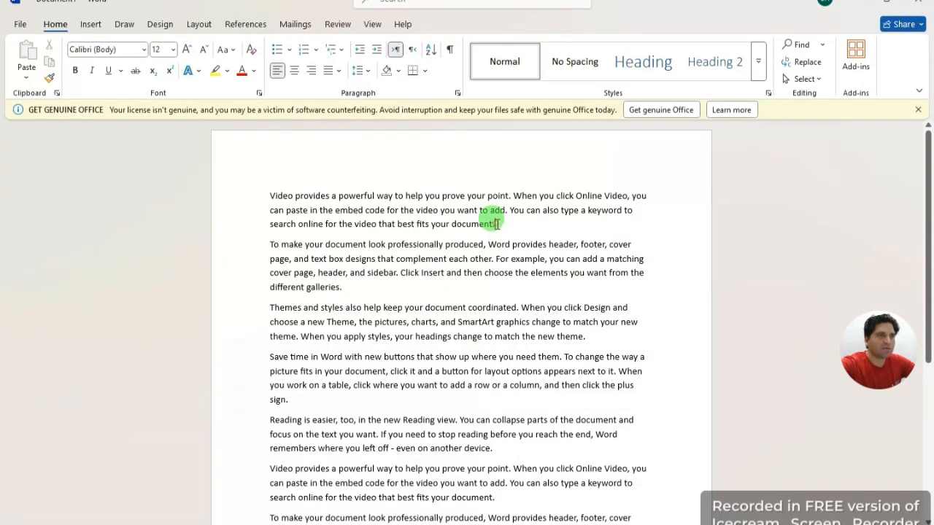
left_click_drag(497, 224, 274, 193)
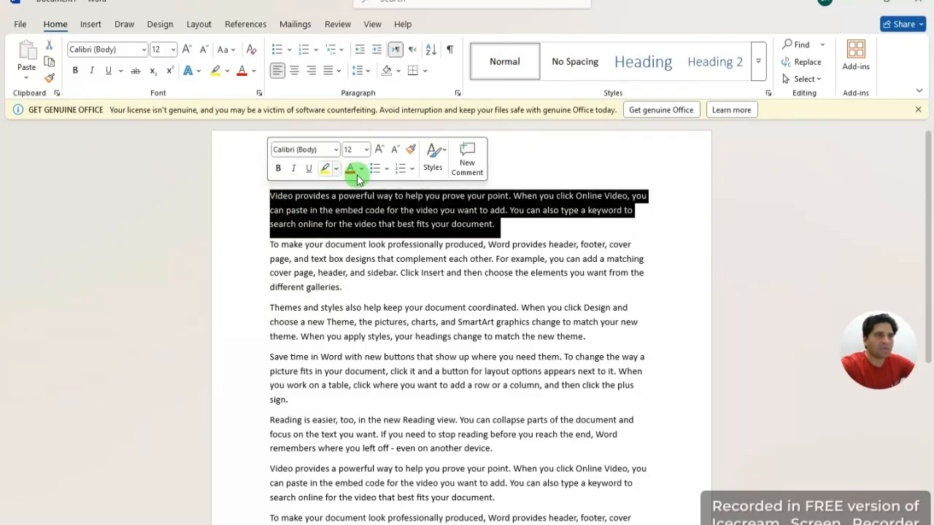
left_click(523, 175)
left_click_drag(342, 287, 258, 234)
left_click(440, 296)
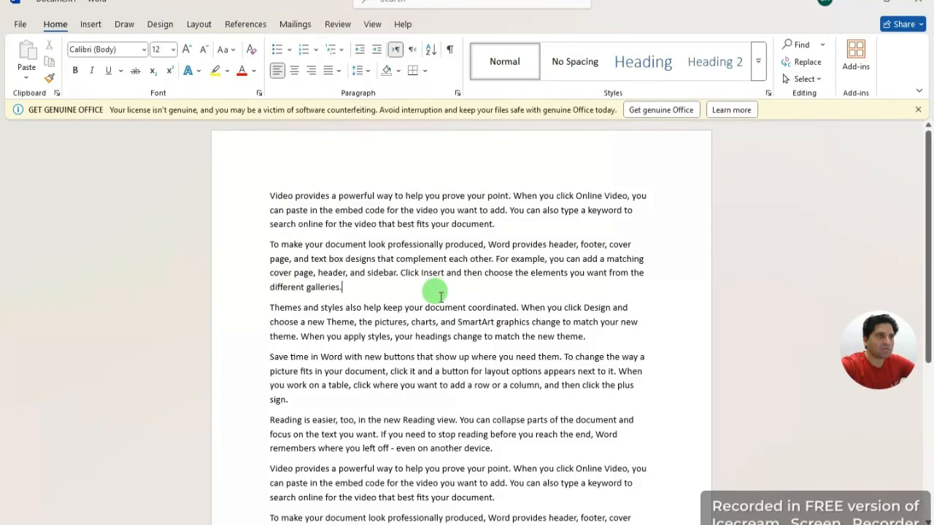
left_click_drag(484, 244, 454, 245)
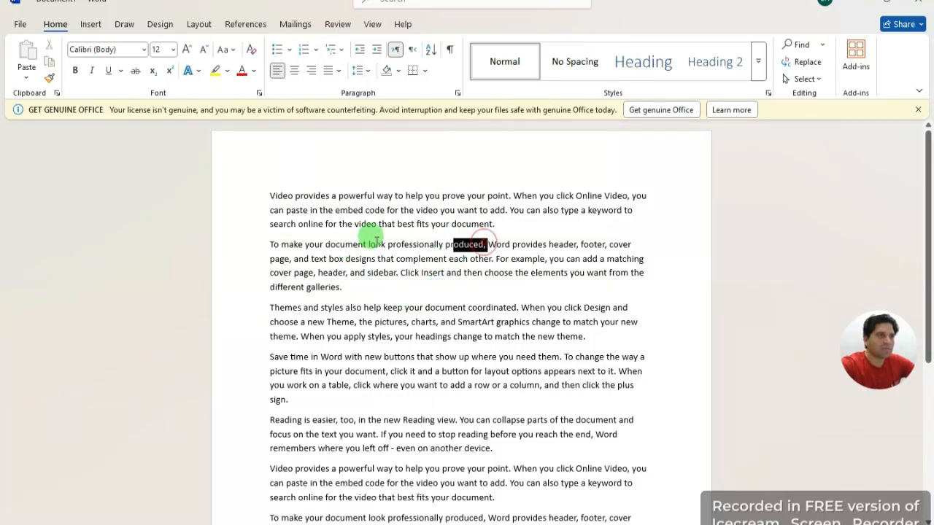
left_click_drag(377, 241, 239, 244)
left_click(544, 291)
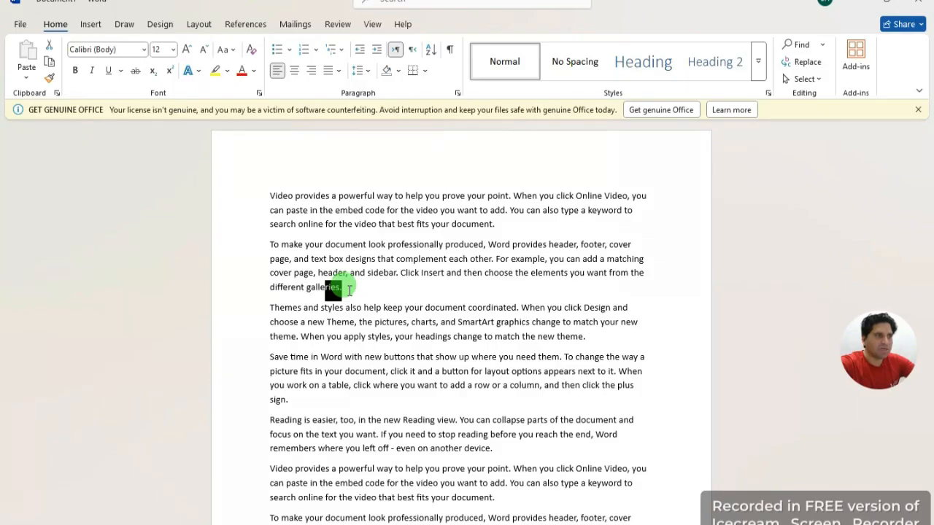
key("shift+Left")
key("shift+Left")
key("shift+Left")
key("shift+Left")
key("shift+Left")
key("shift+Left")
key("shift+Left")
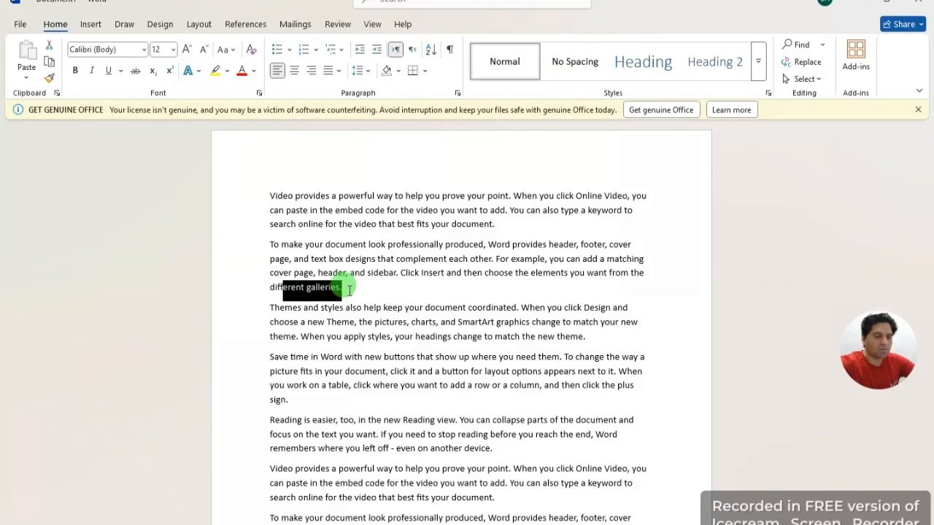
key("shift+Up")
key("shift+Up")
key("shift+Up")
key("shift+Up")
key("shift+Up")
key("shift+Down")
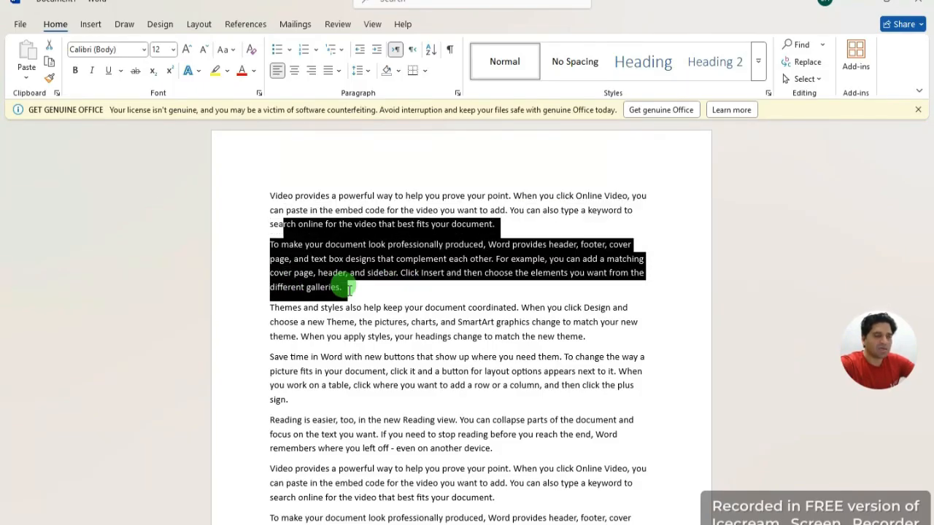
key("shift+Down")
key("shift+Down")
key("shift+Down")
key("shift+Down")
key("shift+Down")
key("shift+Down")
key("shift+Down")
key("shift+Down")
key("shift+Down")
key("shift+Down")
key("shift+Down")
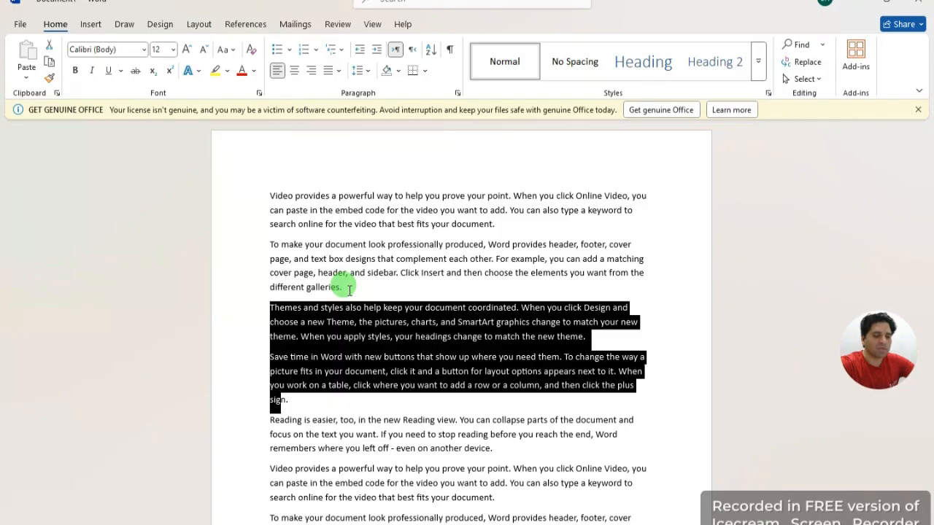
key("shift+Up")
key("shift+Up")
key("shift+Up")
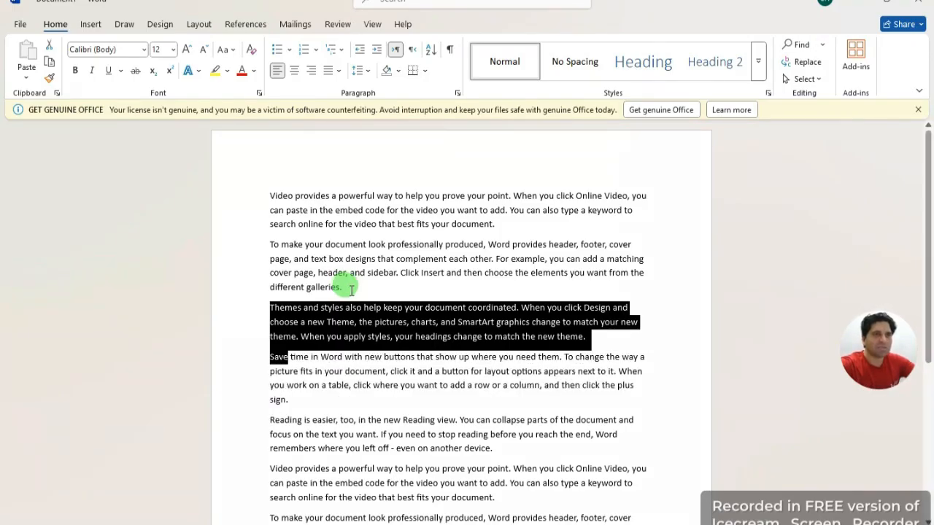
left_click(670, 271)
left_click_drag(502, 222, 305, 184)
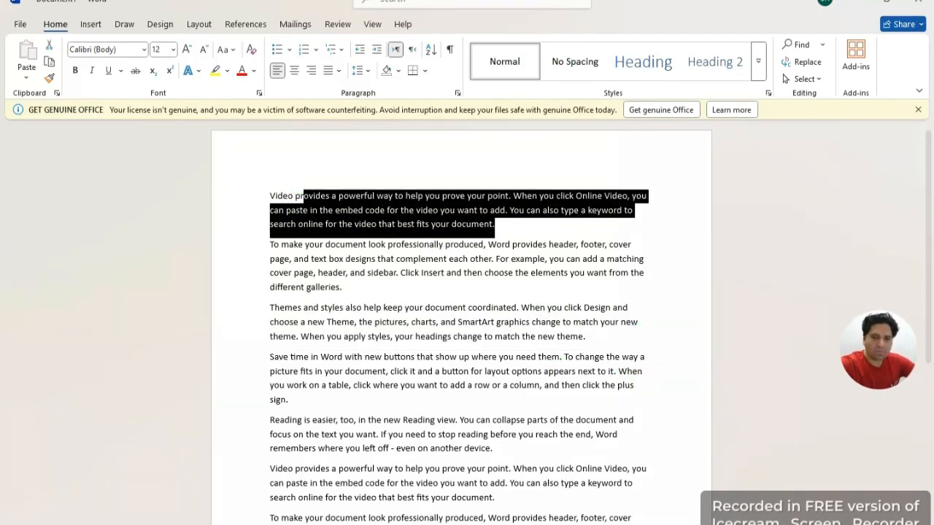
left_click(533, 212)
left_click_drag(503, 229, 240, 171)
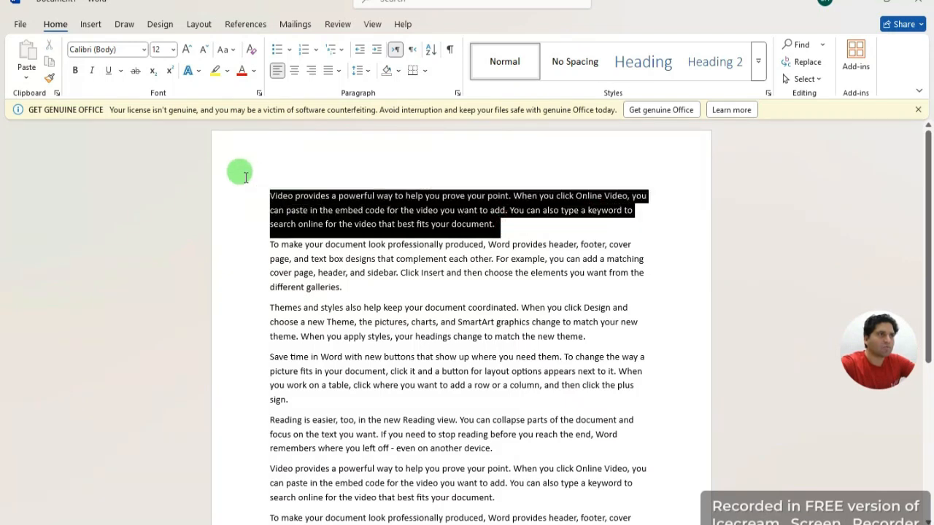
left_click(191, 48)
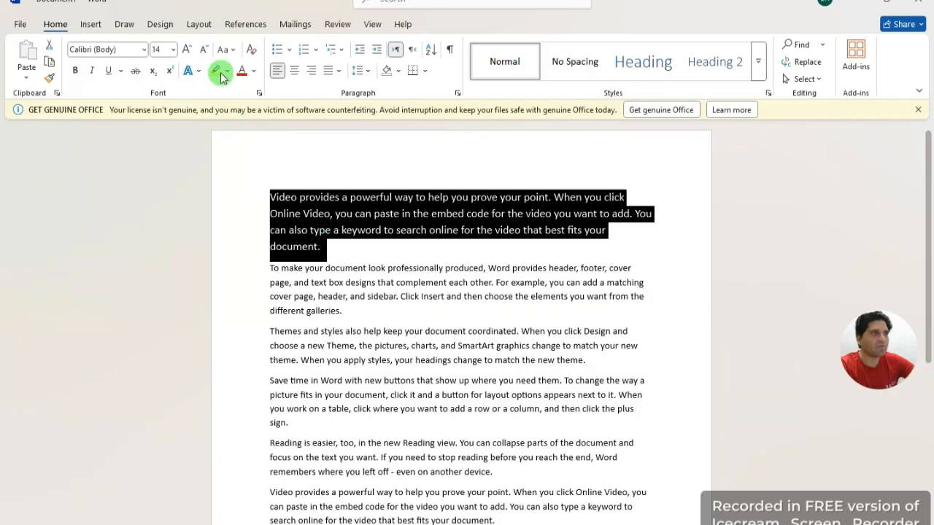
left_click(339, 250)
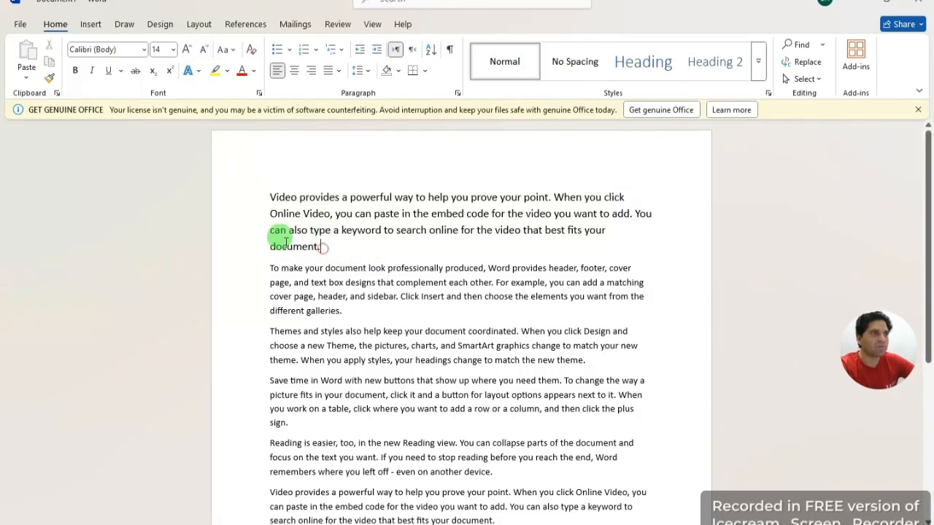
left_click_drag(321, 247, 230, 169)
left_click(189, 48)
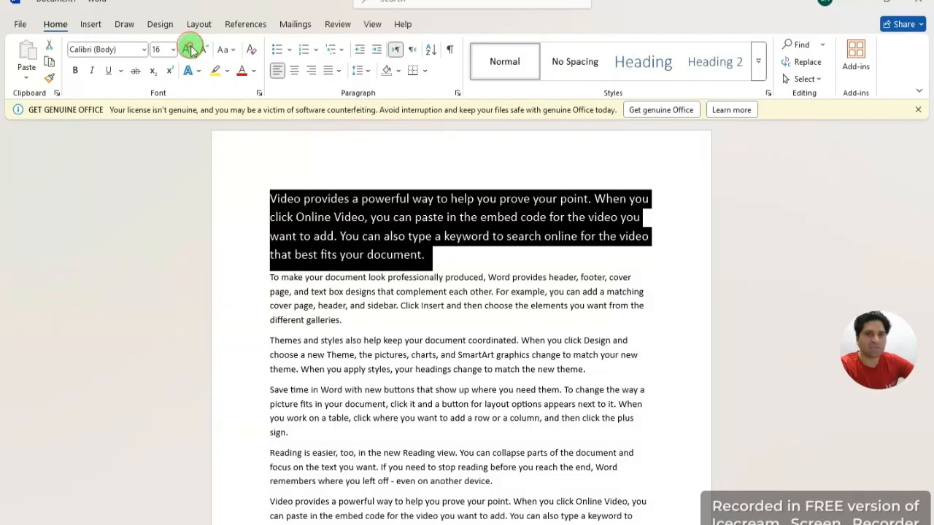
left_click(189, 48)
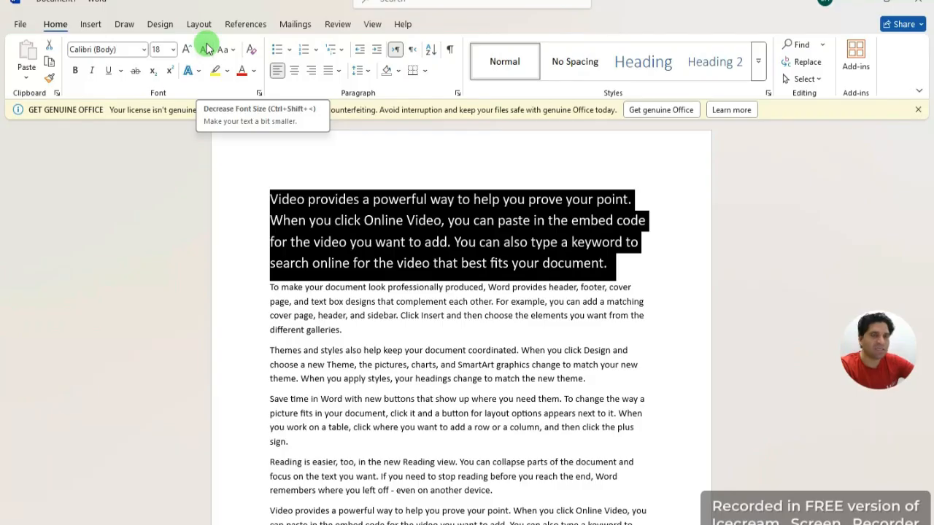
left_click(207, 48)
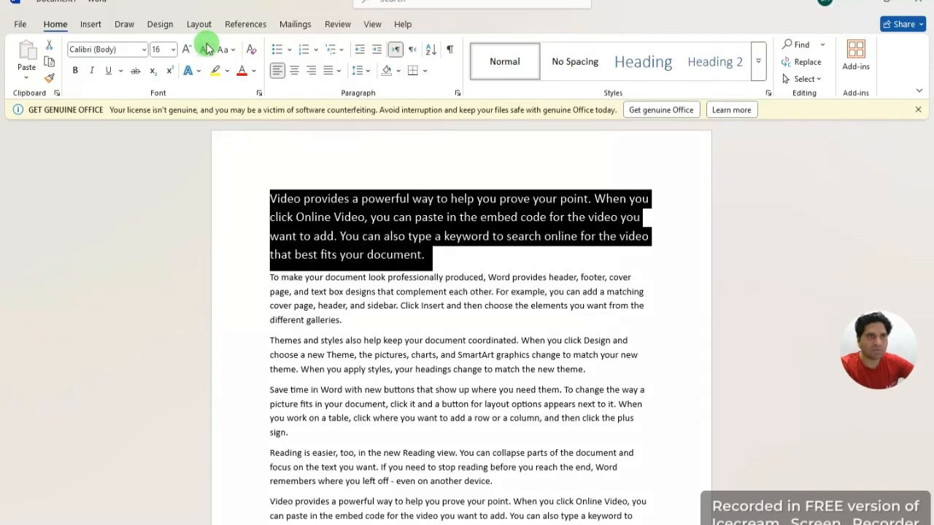
left_click(206, 48)
left_click(206, 48)
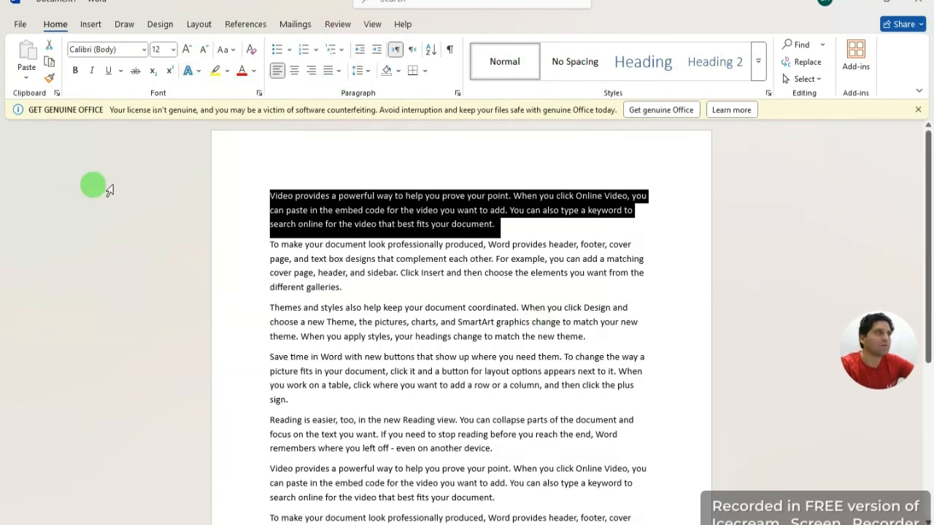
left_click(173, 50)
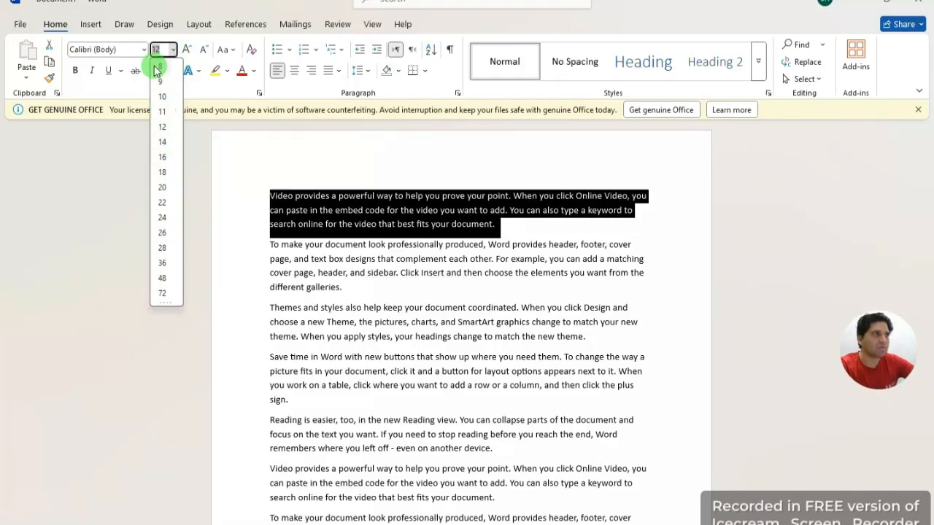
left_click(199, 128)
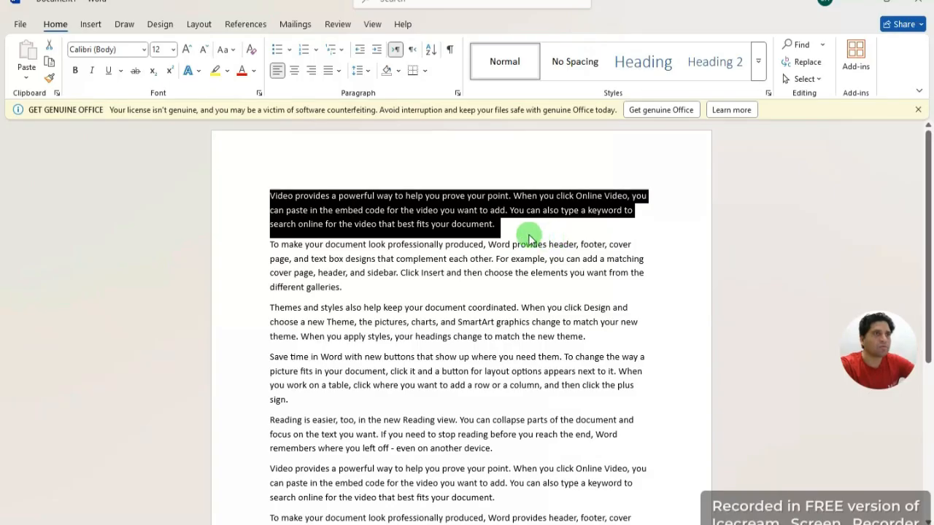
left_click(187, 49)
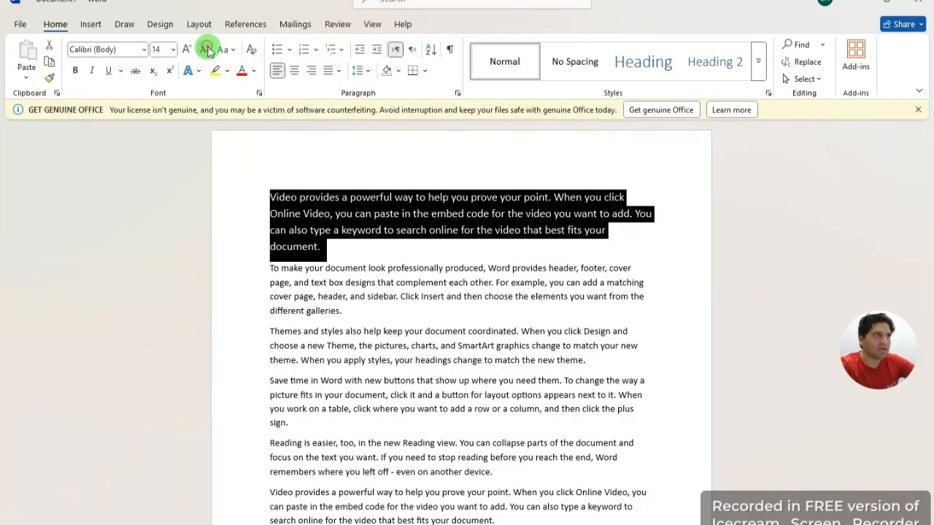
left_click(205, 49)
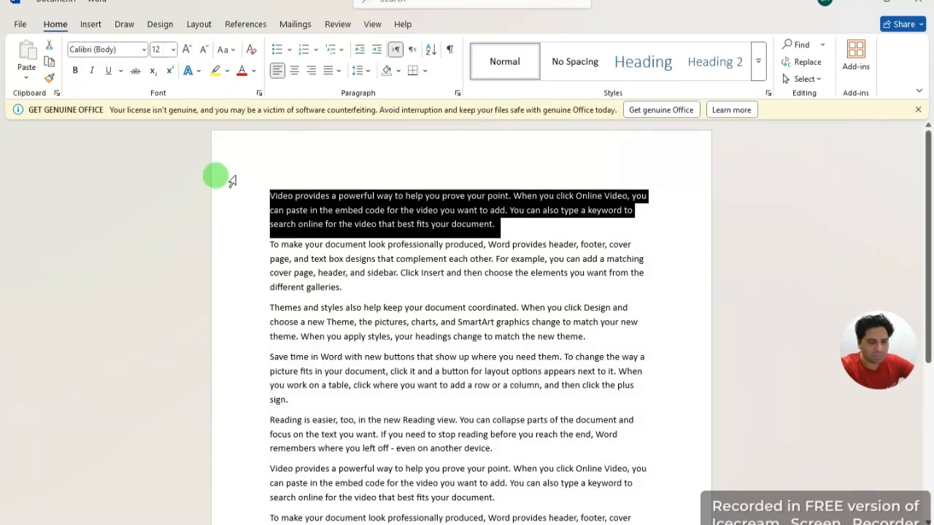
left_click(517, 233)
left_click(294, 184)
left_click(269, 186)
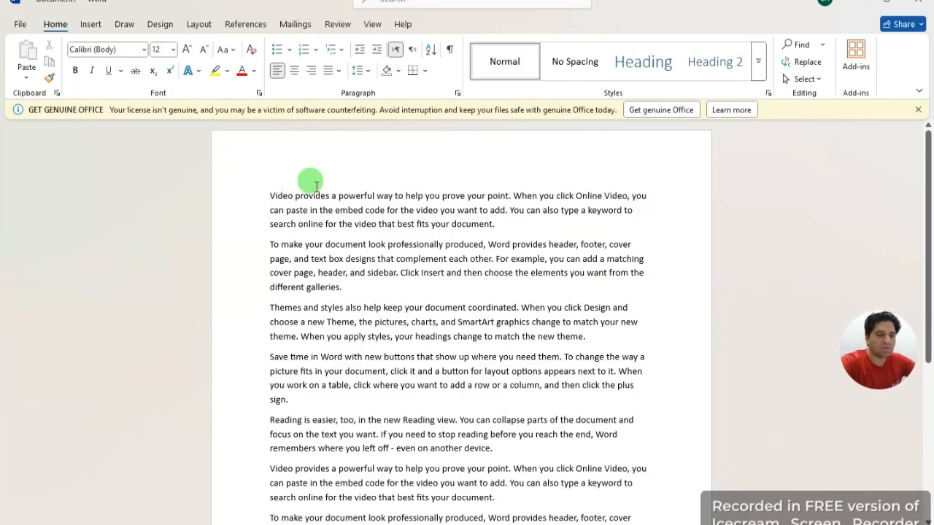
Step: Add an all-caps title line above the first paragraph and grow it to 16 point
key("Return")
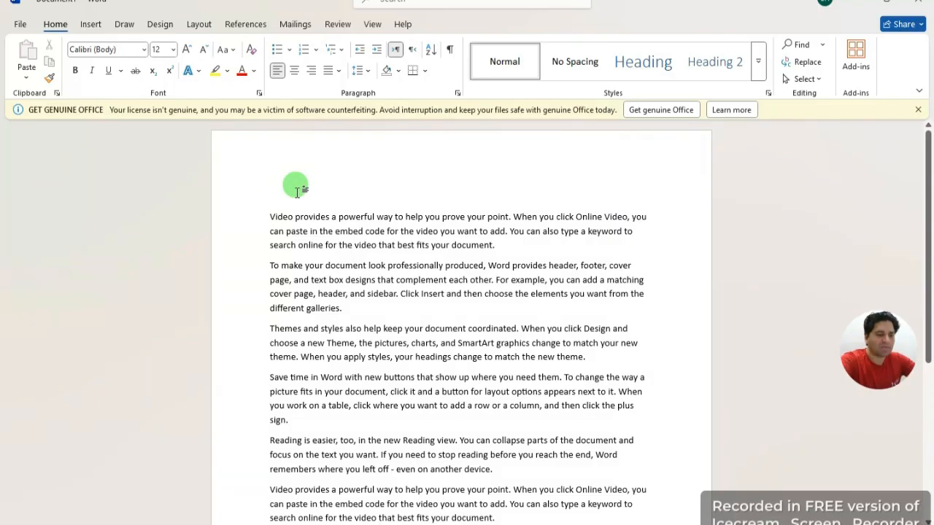
type("LEARN WITH SAJJAD AHMED")
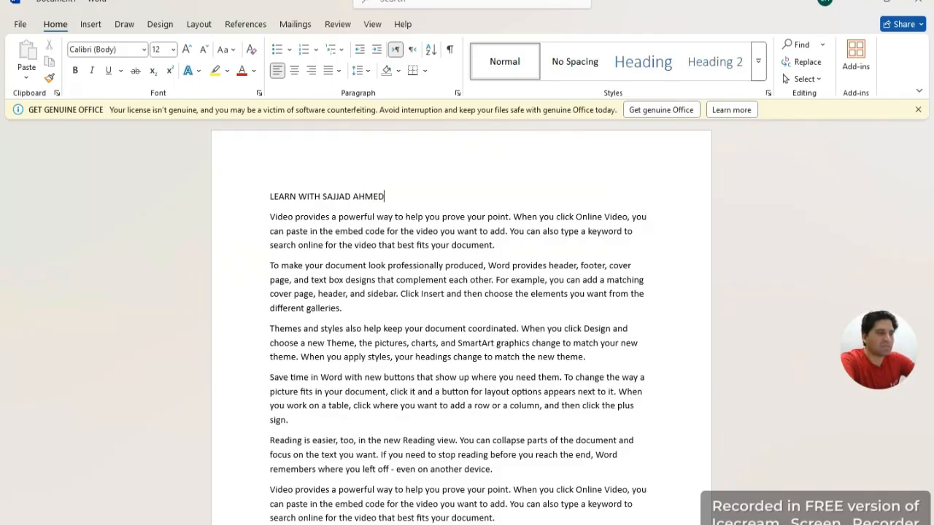
double_click(381, 195)
left_click_drag(294, 196, 233, 188)
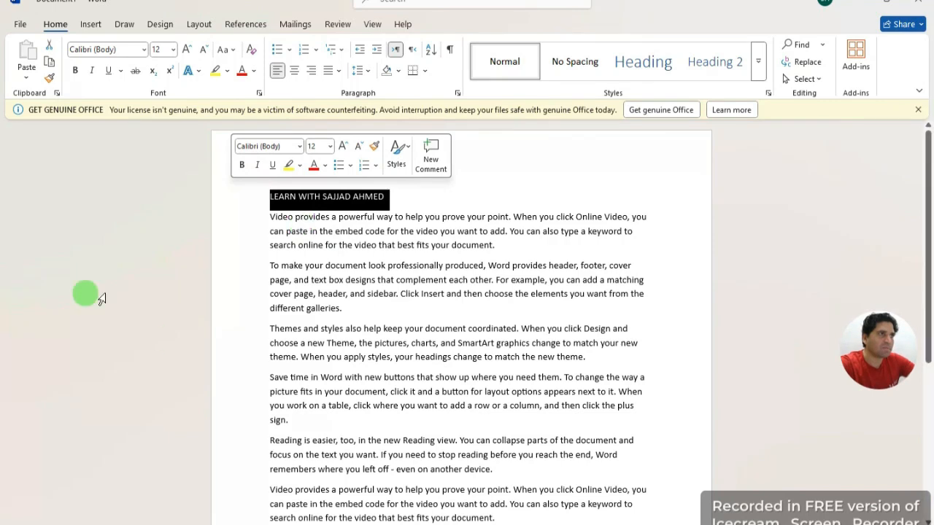
left_click(188, 49)
left_click(187, 48)
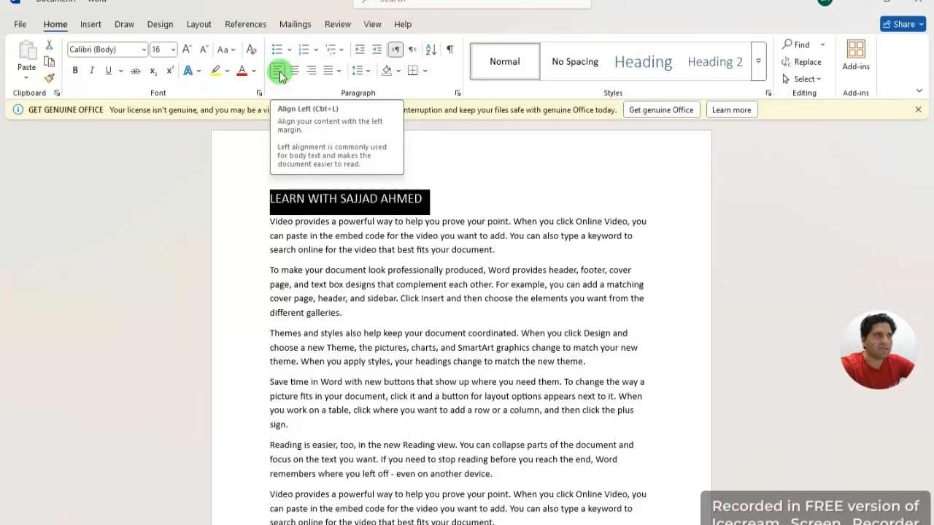
left_click(467, 186)
left_click_drag(442, 198, 261, 200)
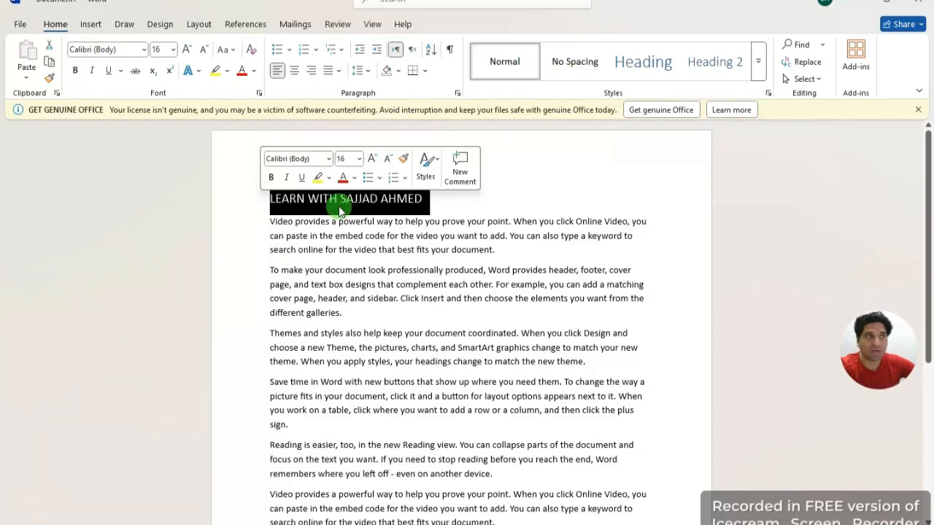
left_click_drag(431, 195, 246, 194)
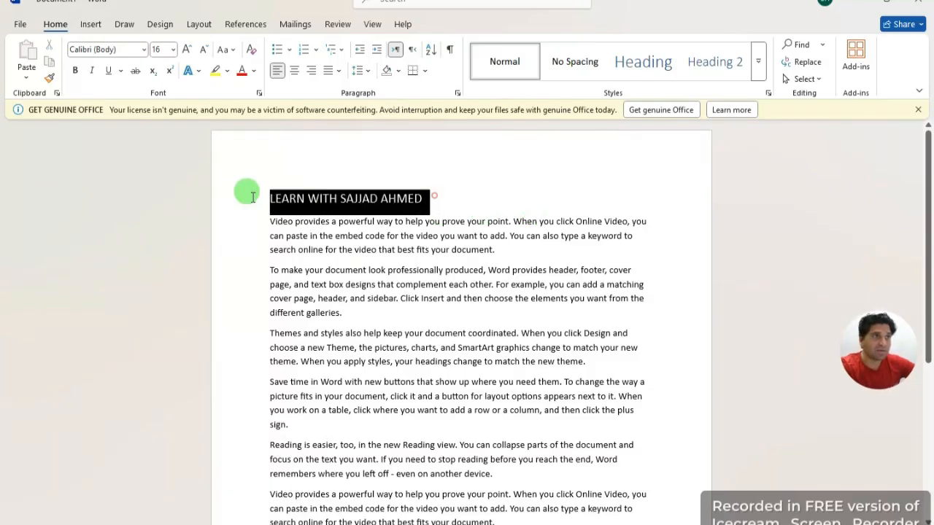
left_click(310, 70)
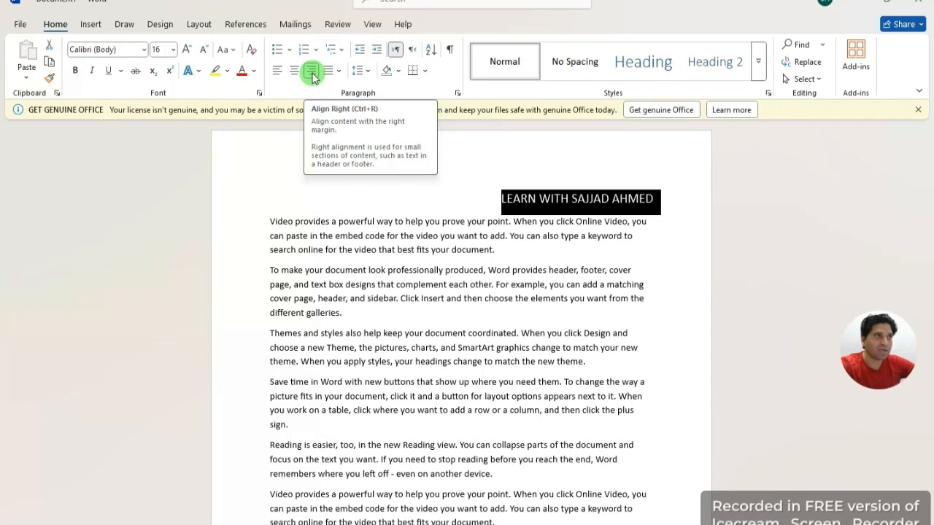
left_click(278, 70)
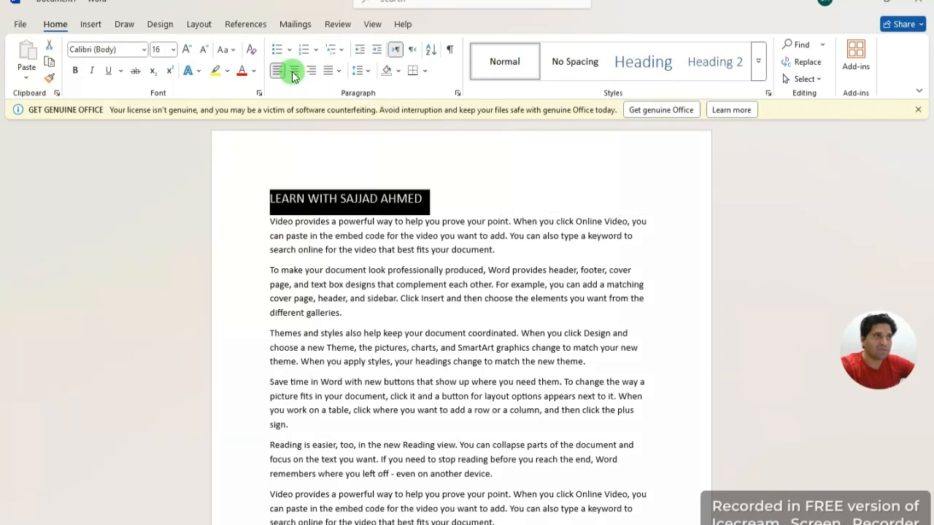
left_click(292, 71)
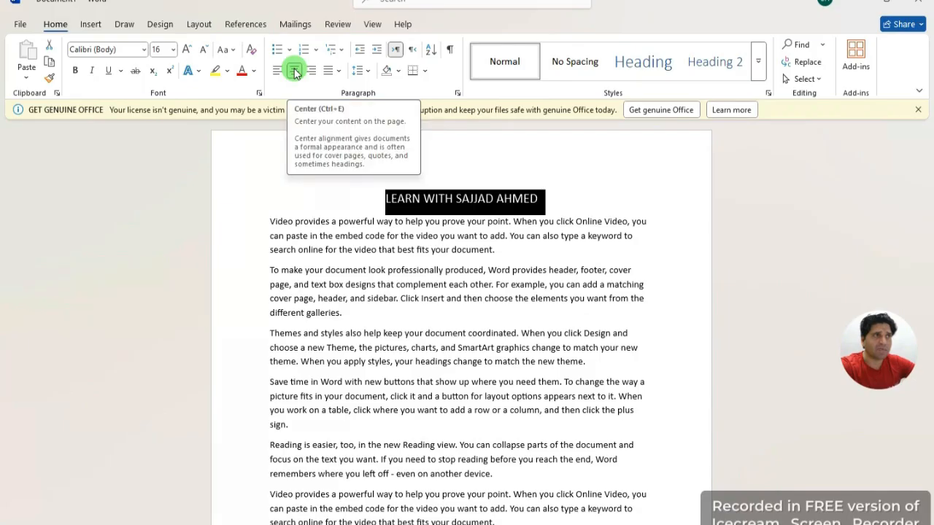
left_click(542, 210)
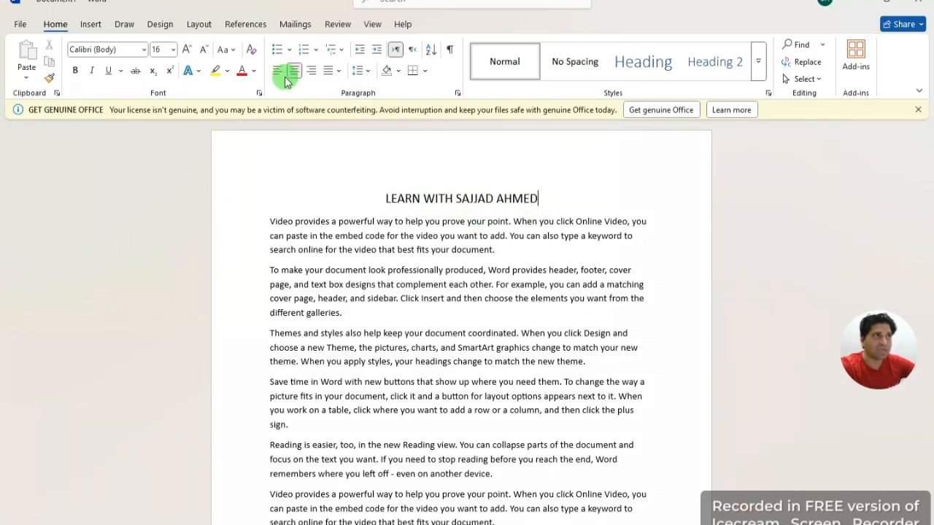
left_click_drag(538, 200, 377, 187)
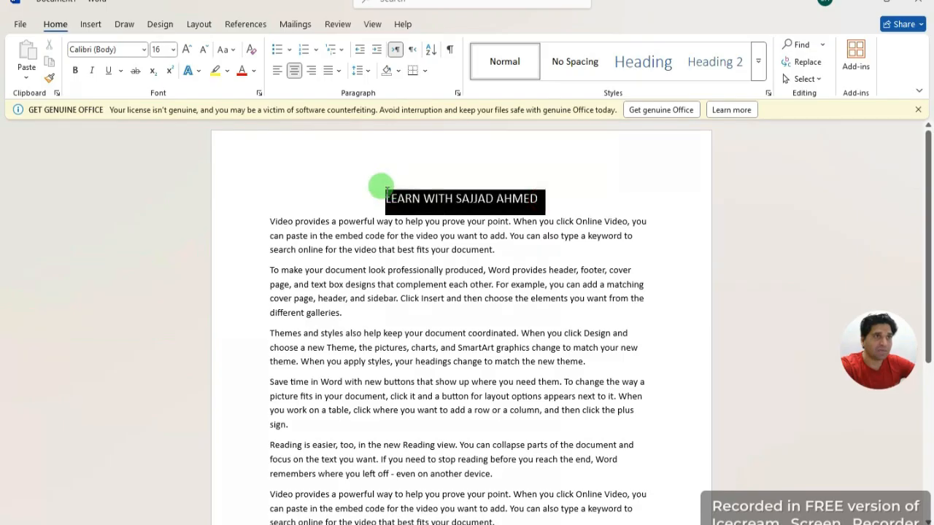
left_click(278, 70)
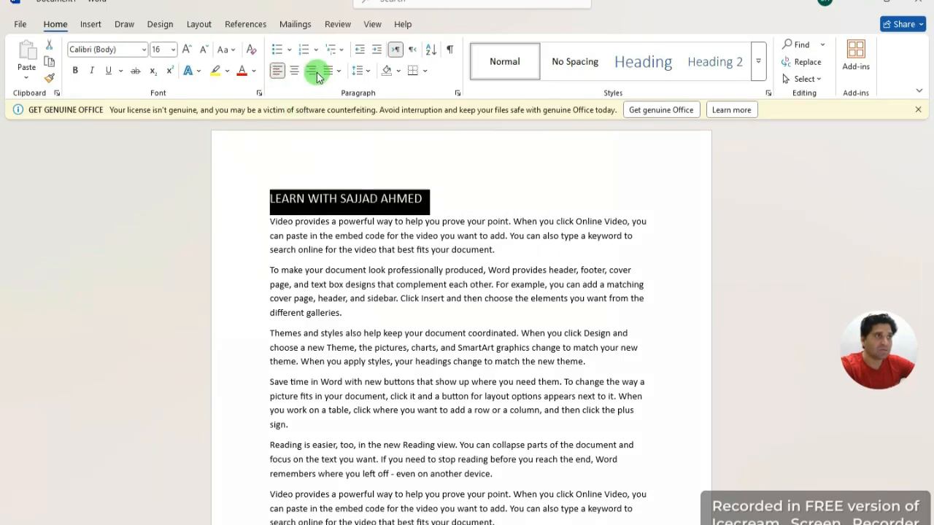
left_click(311, 70)
left_click(295, 72)
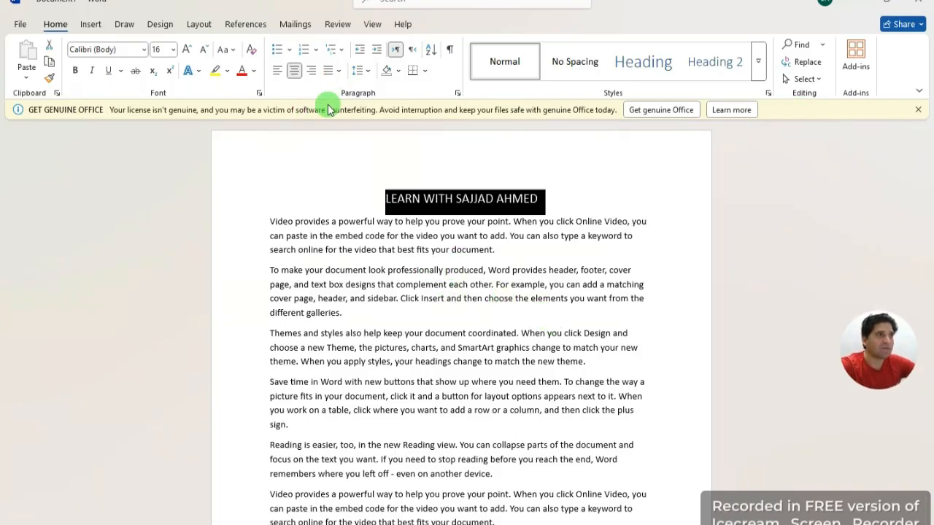
left_click(282, 155)
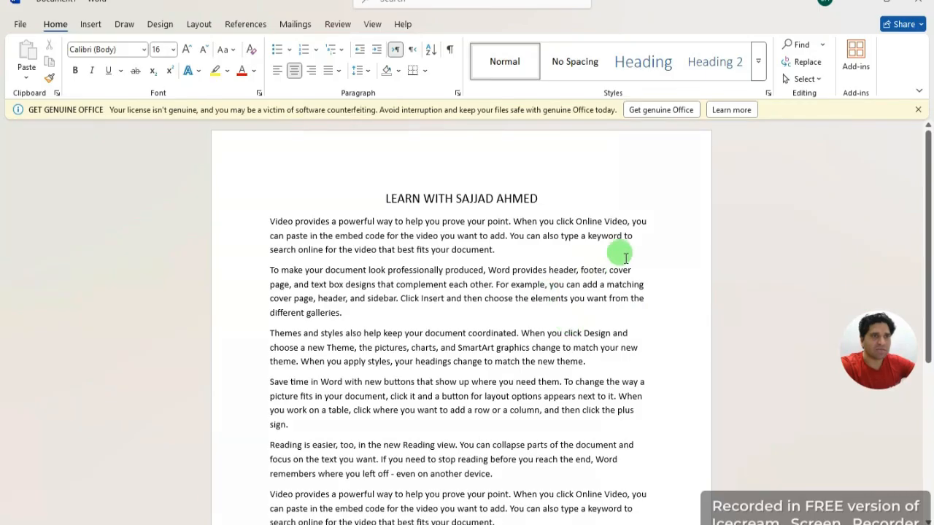
Step: Insert GGGGG after 'matching' in the second paragraph, leaving the justification options unapplied
left_click(635, 270)
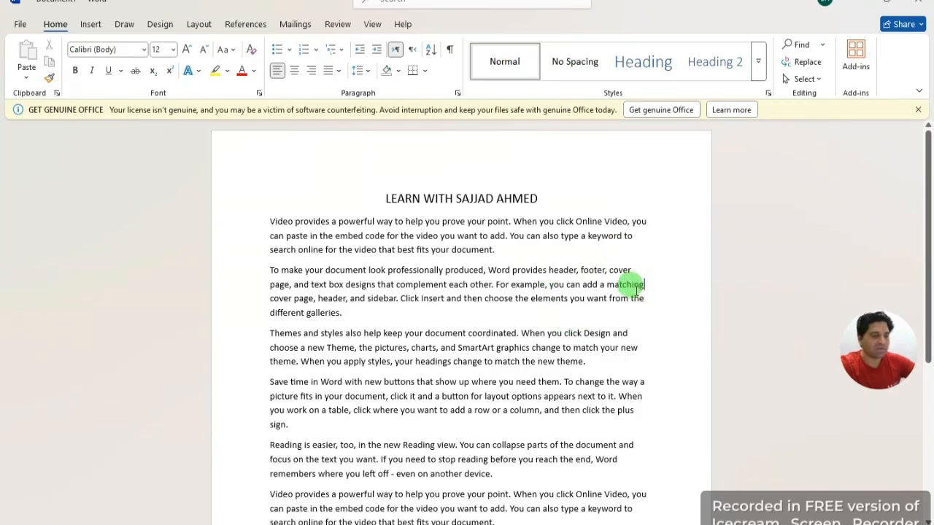
type("GGGGG")
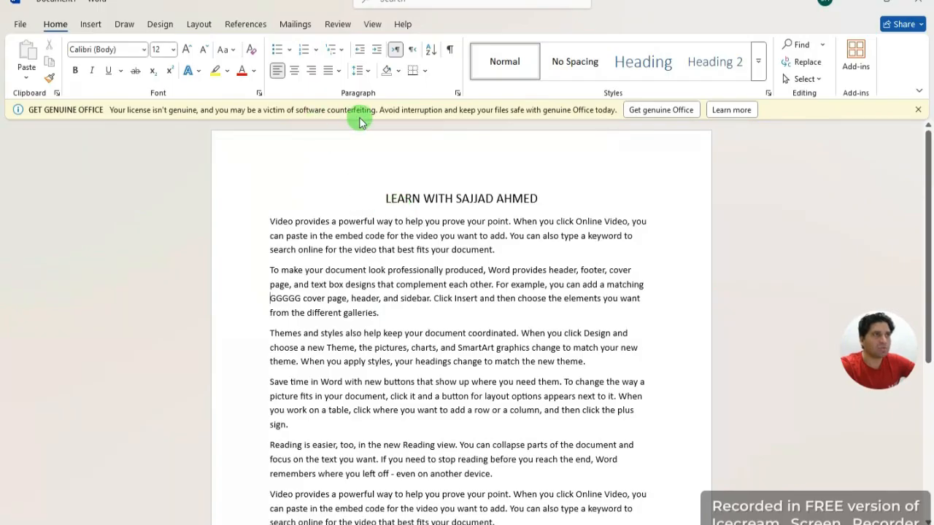
left_click(337, 73)
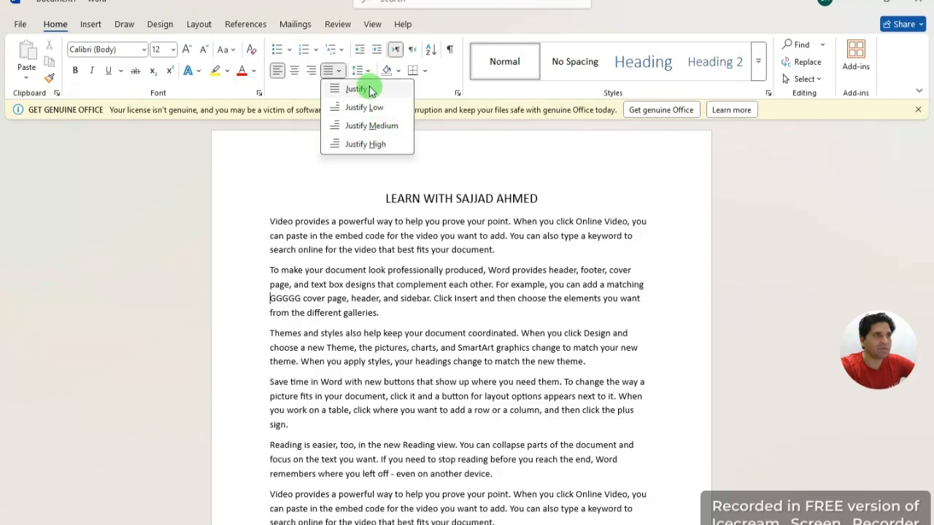
left_click(647, 173)
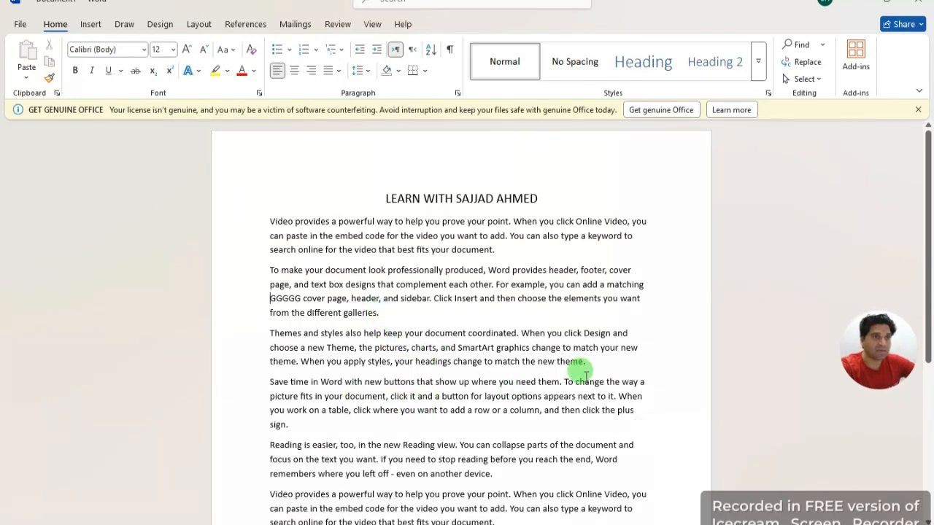
Step: Select the first three body paragraphs and justify them
left_click_drag(588, 362, 236, 191)
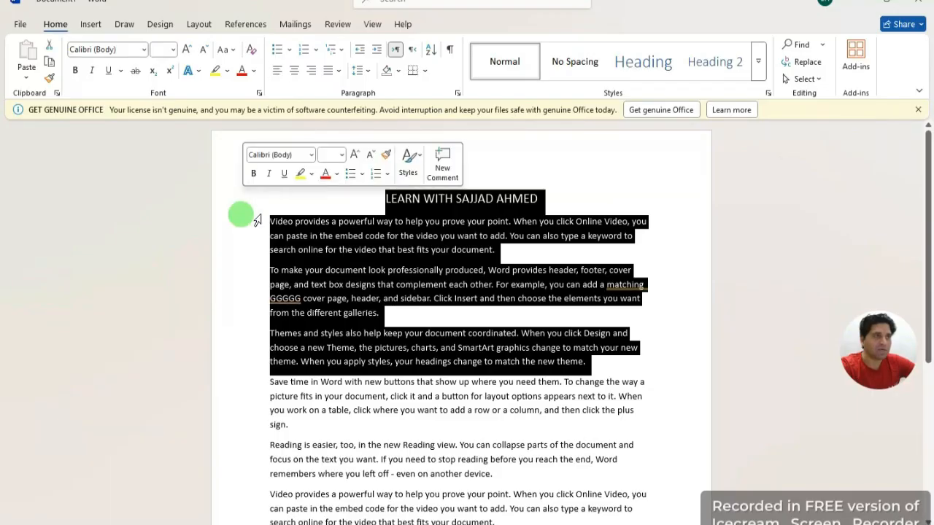
left_click_drag(605, 362, 235, 261)
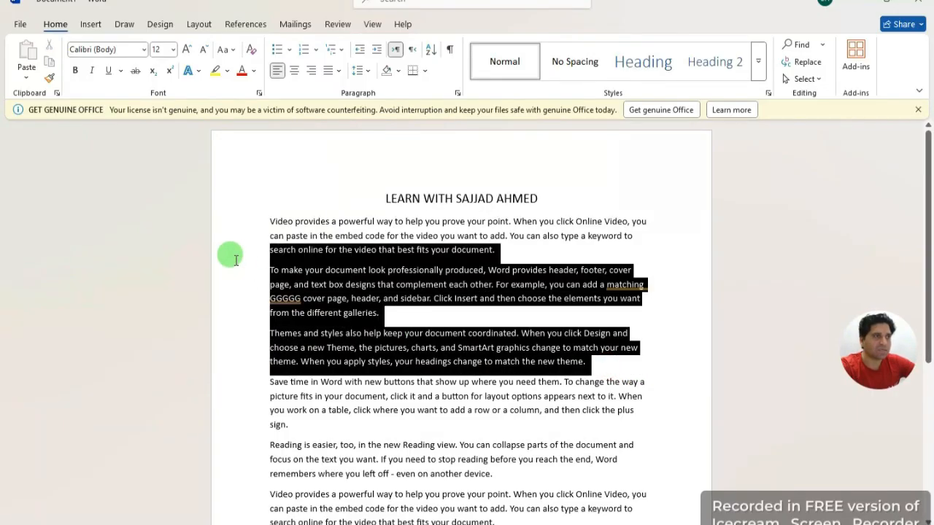
key("ctrl+shift+End")
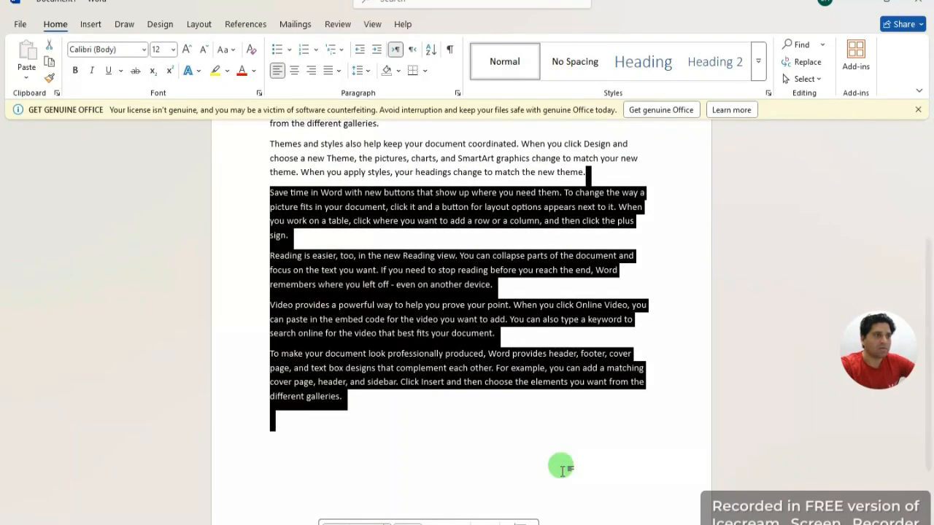
key("ctrl+End")
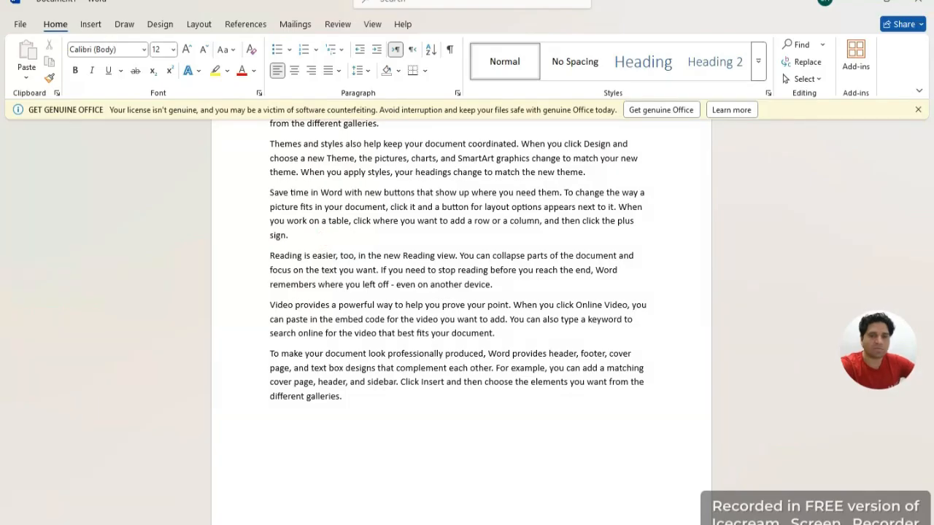
scroll(388, 411, "up", 4)
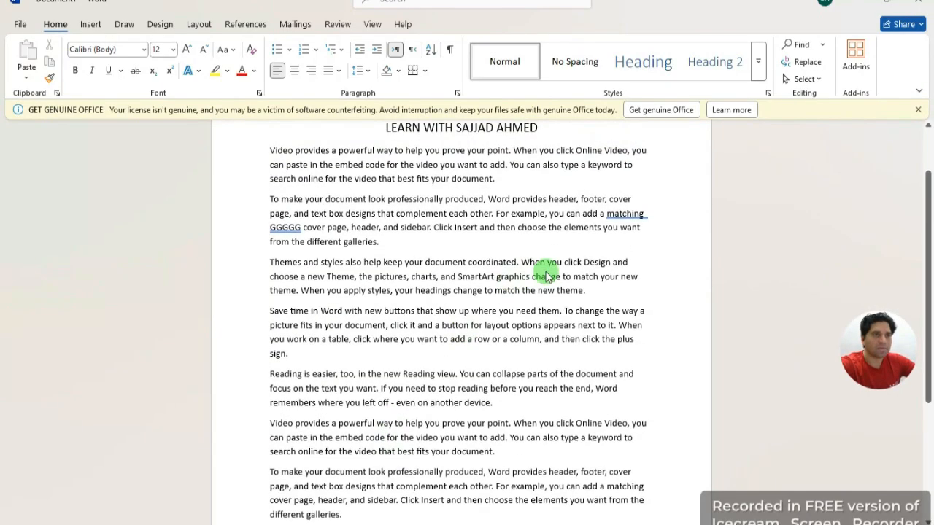
scroll(619, 324, "up", 1)
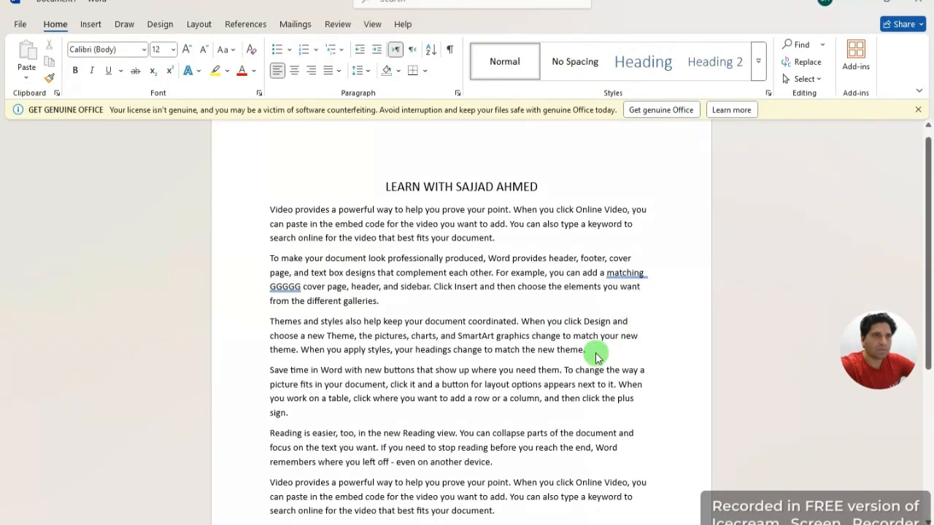
left_click_drag(593, 350, 267, 209)
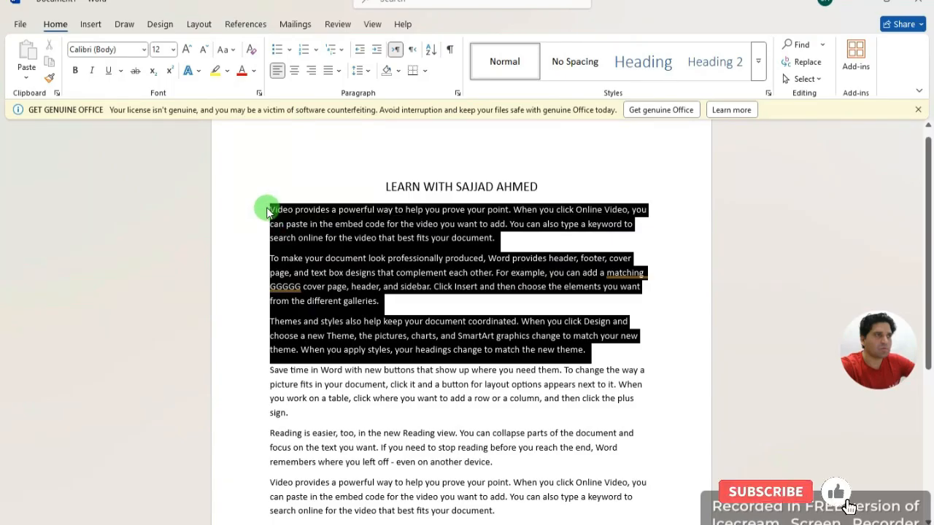
left_click(338, 70)
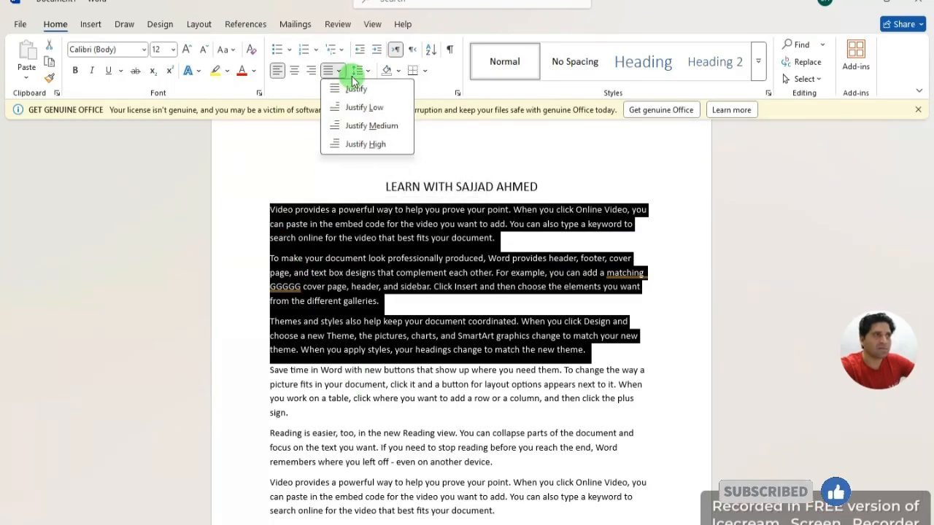
left_click(355, 89)
left_click(679, 271)
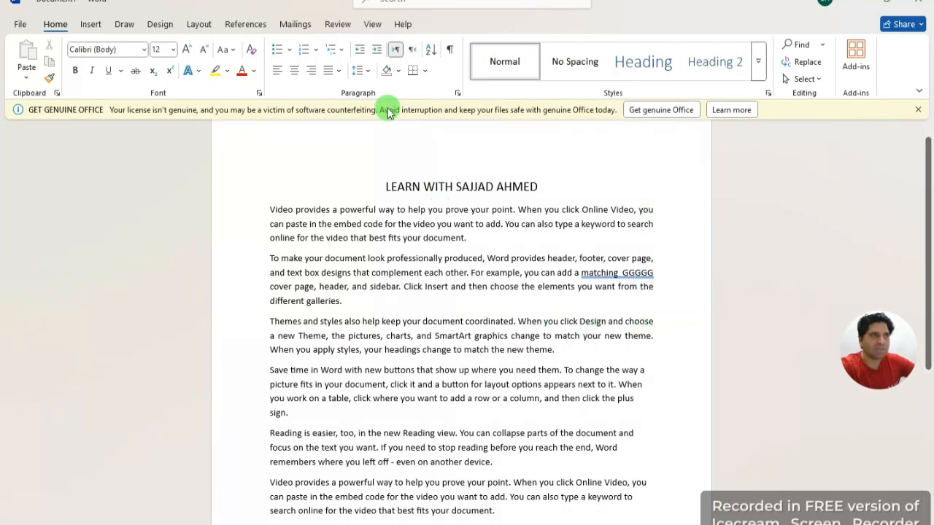
Step: Try High justification on the second paragraph, then revert the first two paragraphs to normal Justify
left_click(338, 71)
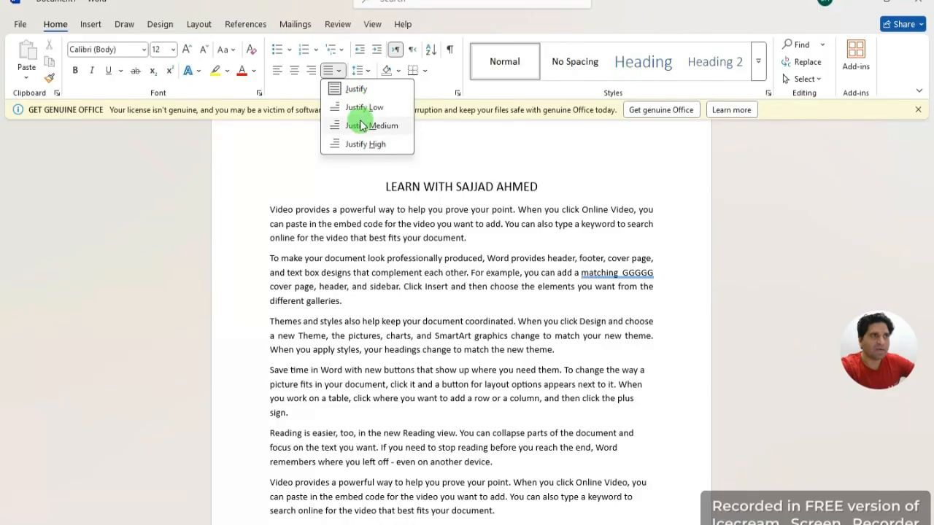
left_click(365, 144)
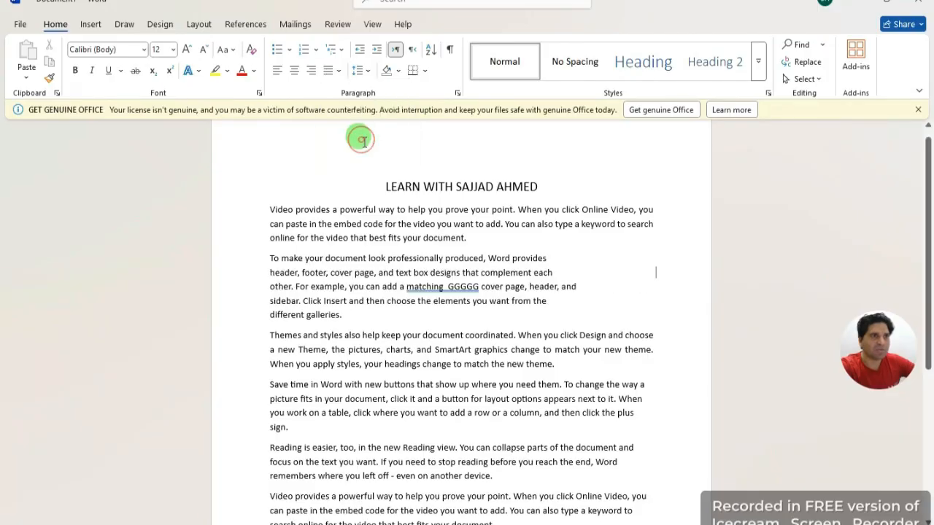
left_click_drag(347, 313, 269, 211)
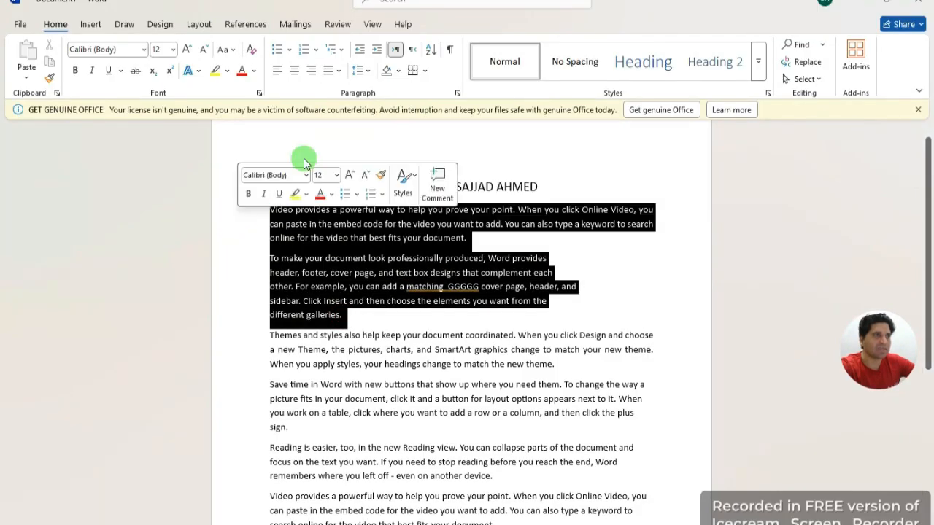
left_click(339, 73)
left_click(365, 86)
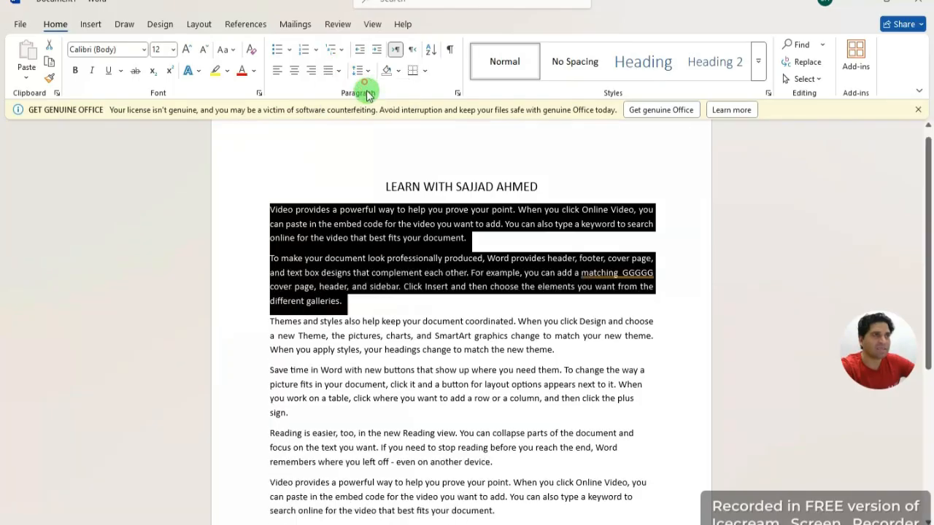
left_click(692, 266)
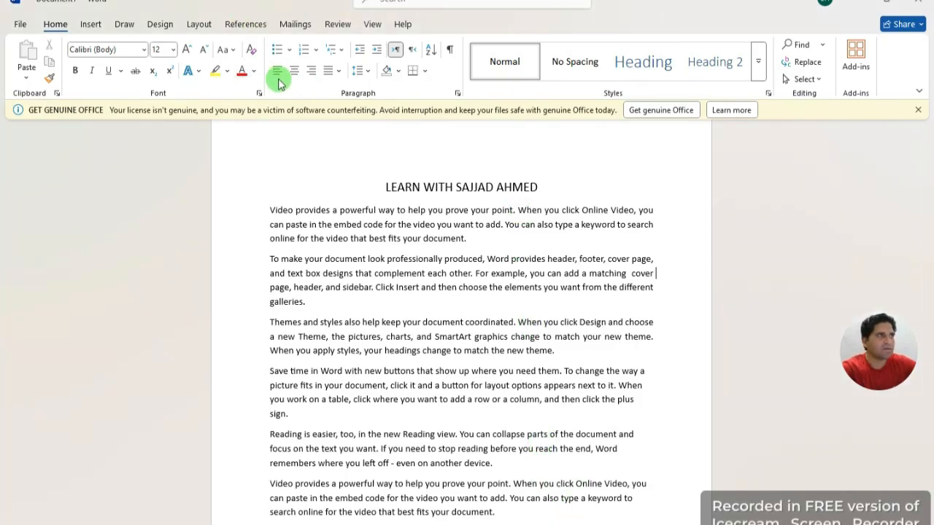
left_click(338, 73)
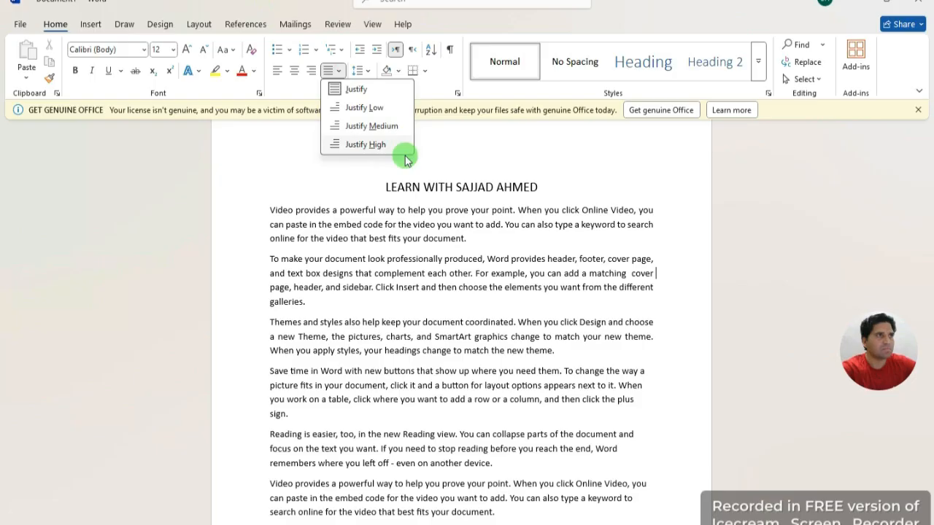
left_click(497, 141)
scroll(606, 307, "down", 3)
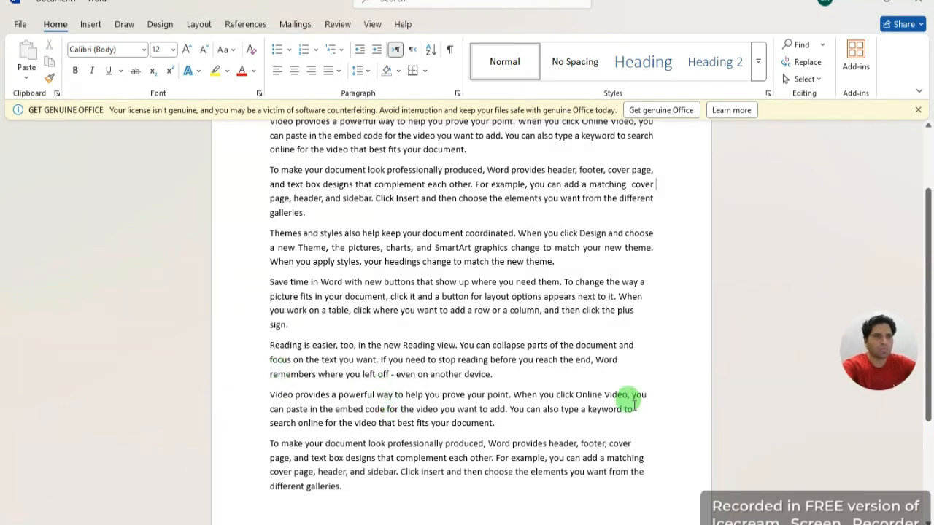
scroll(584, 474, "up", 3)
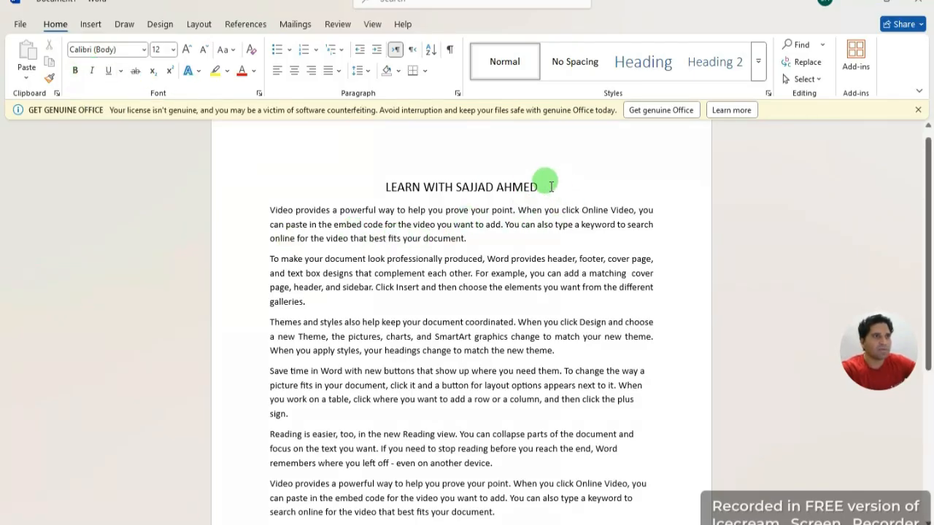
Step: Make the title line bold and italic
left_click_drag(538, 186, 378, 181)
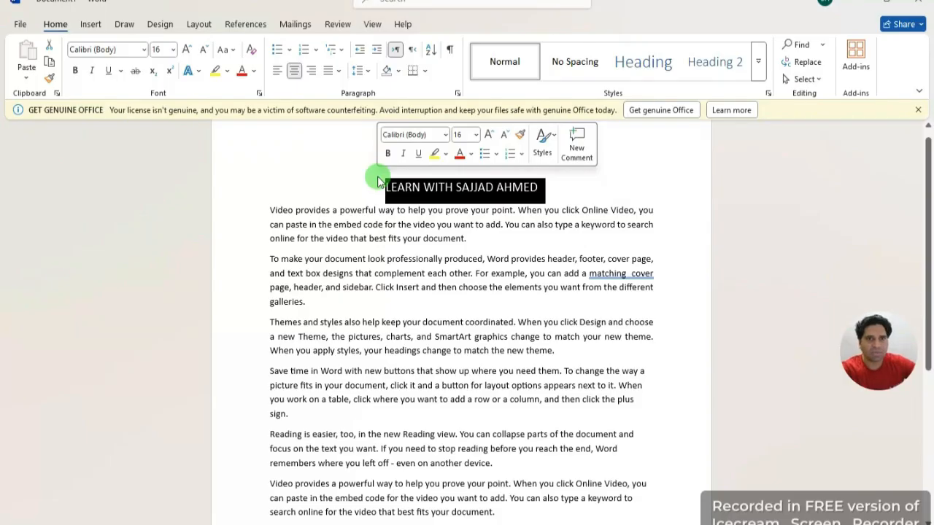
left_click(76, 71)
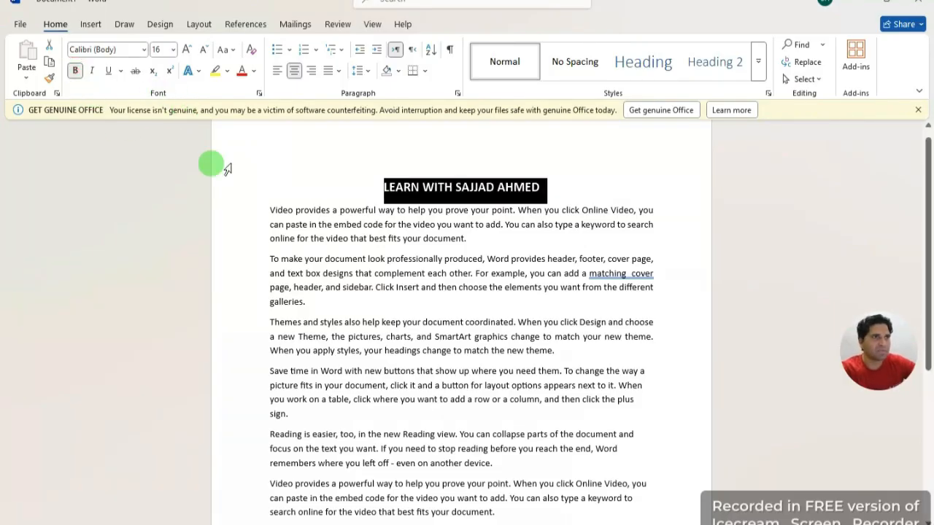
left_click(574, 175)
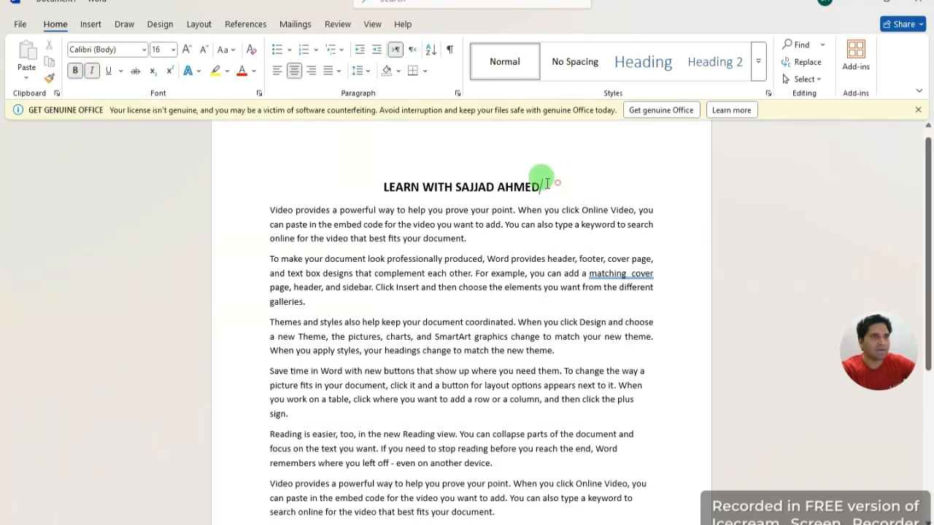
left_click_drag(543, 180, 359, 175)
left_click(91, 70)
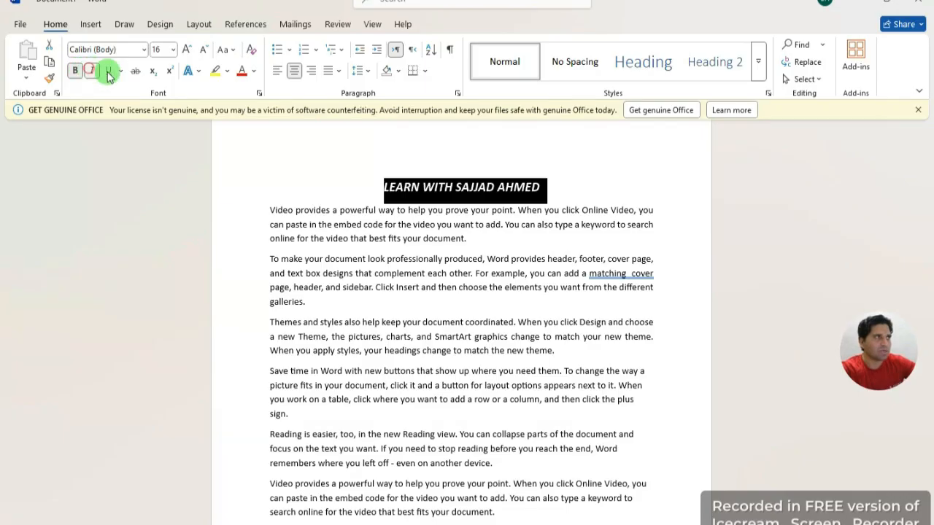
left_click(637, 164)
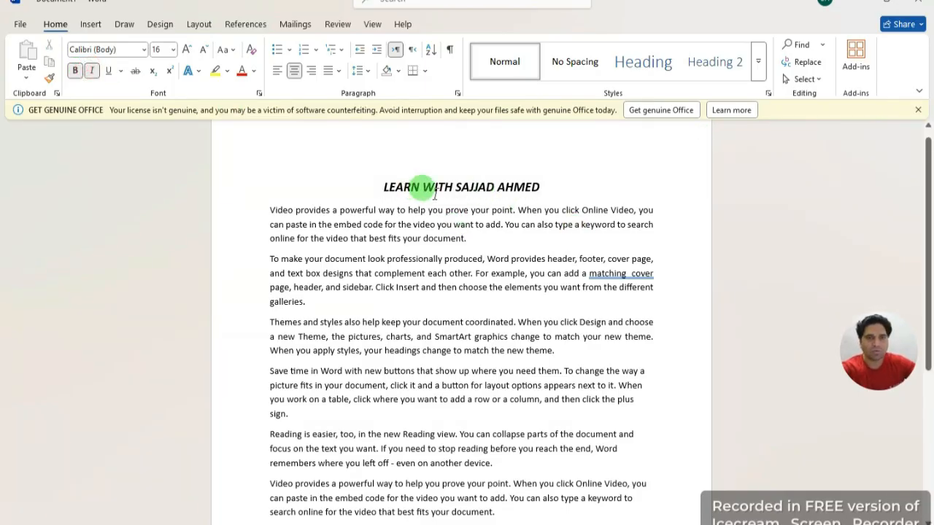
Step: Remove italic from the title and first paragraph selection
left_click_drag(473, 238, 151, 121)
left_click(591, 168)
left_click_drag(469, 238, 321, 226)
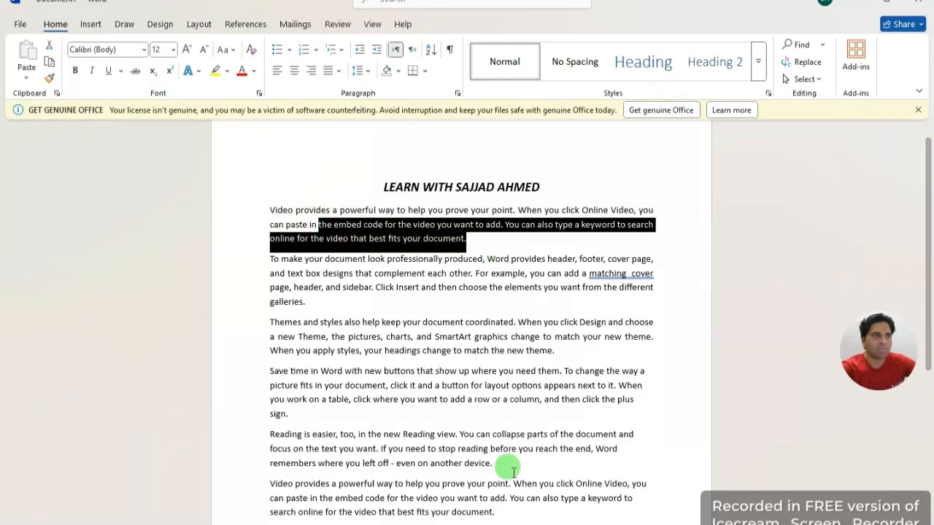
left_click(576, 182)
left_click_drag(469, 238, 207, 194)
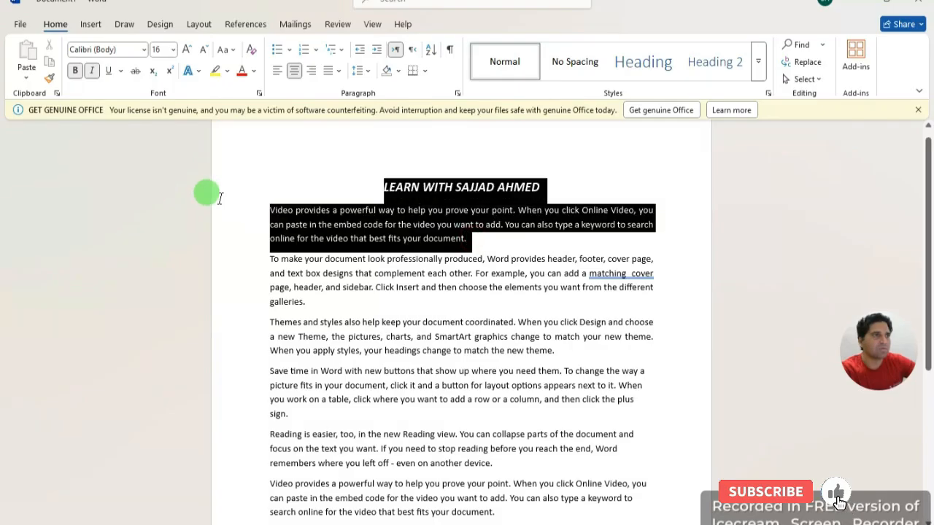
left_click(91, 71)
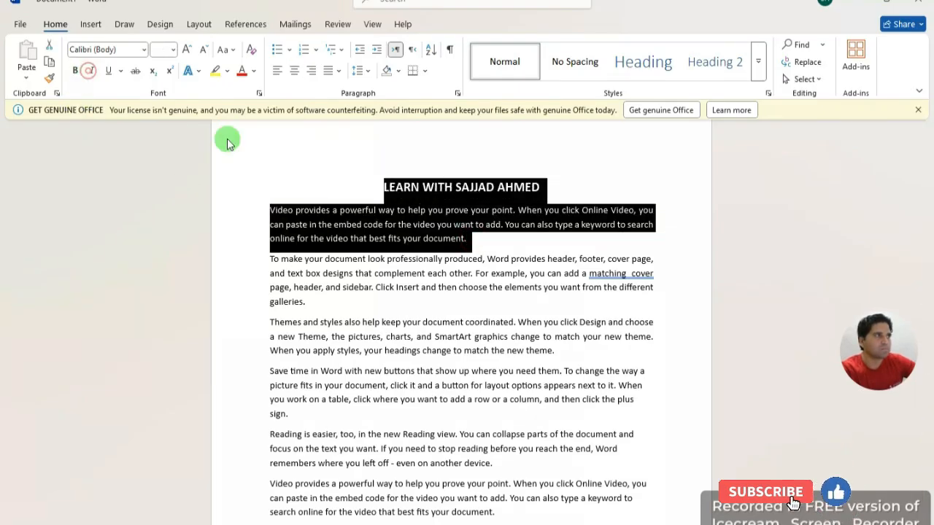
left_click(601, 183)
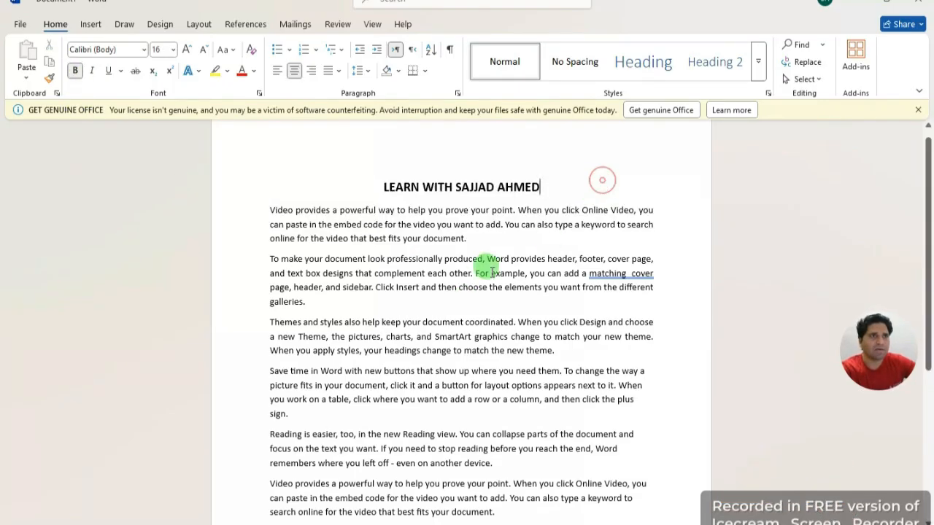
Step: Italicize the first body paragraph, then the title along with it
left_click_drag(467, 238, 219, 209)
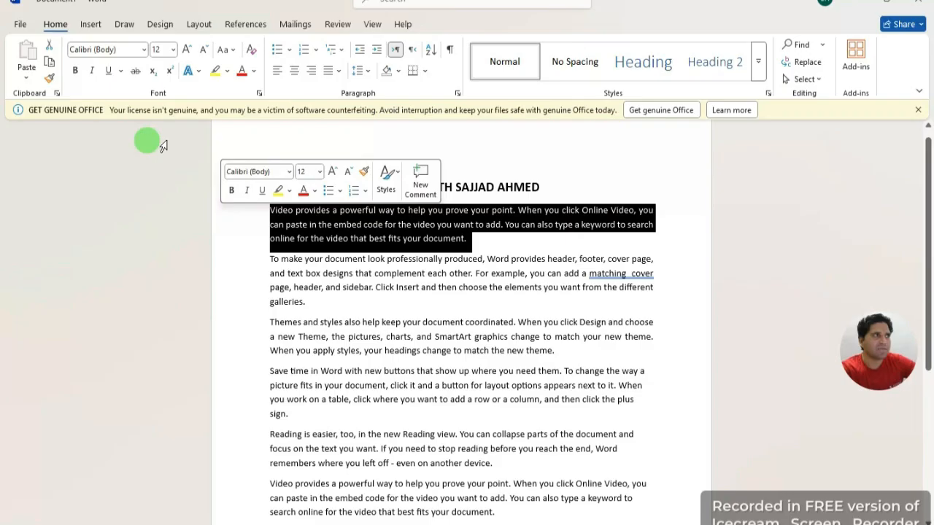
left_click(91, 71)
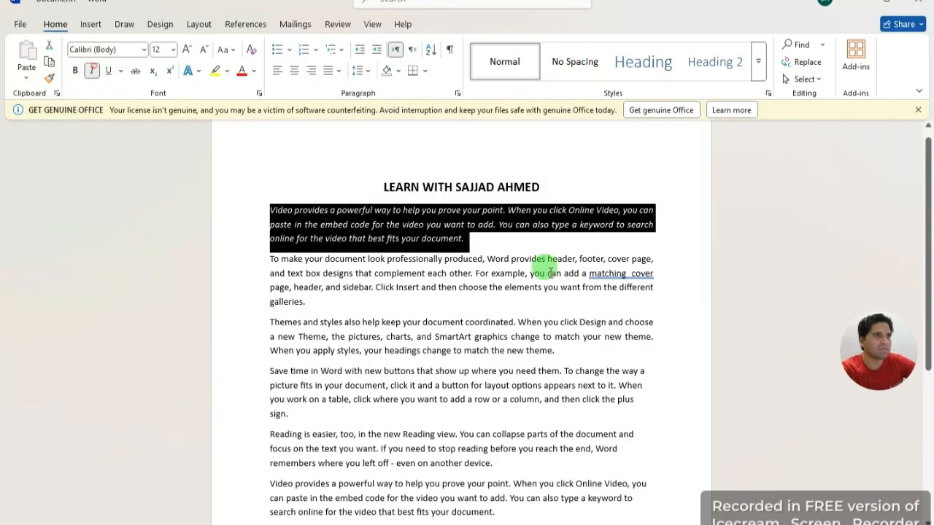
left_click(606, 159)
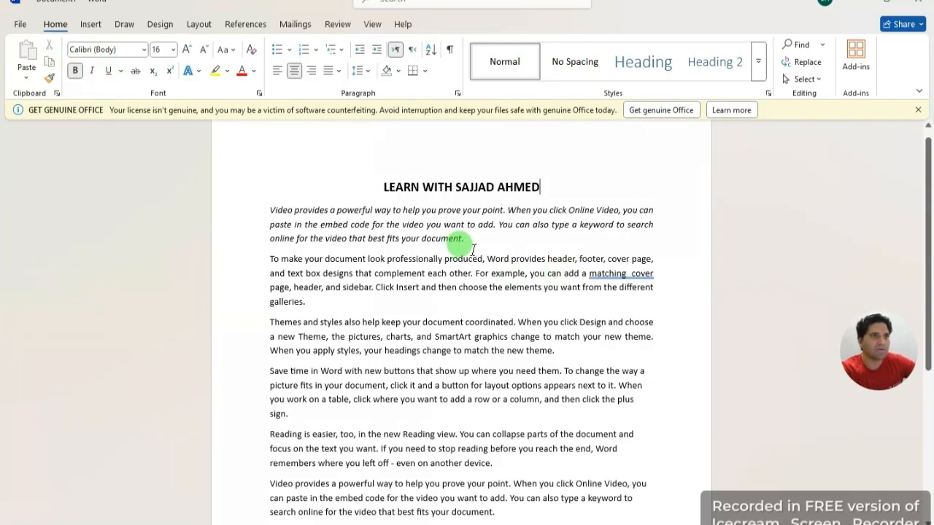
left_click_drag(471, 243, 220, 197)
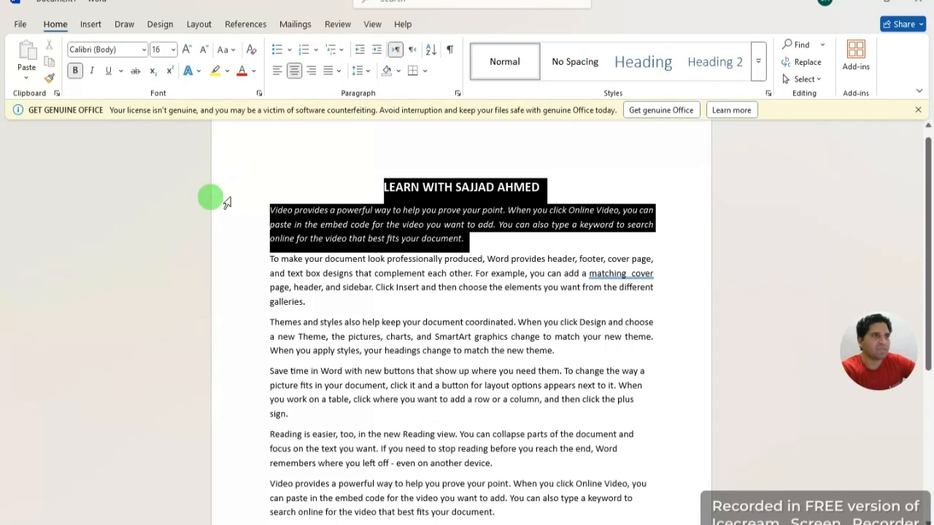
left_click(91, 71)
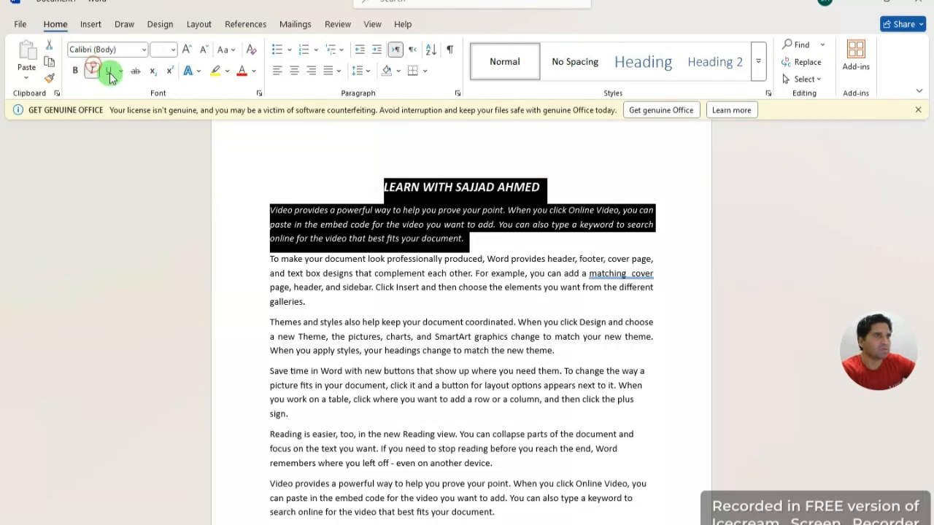
left_click(582, 178)
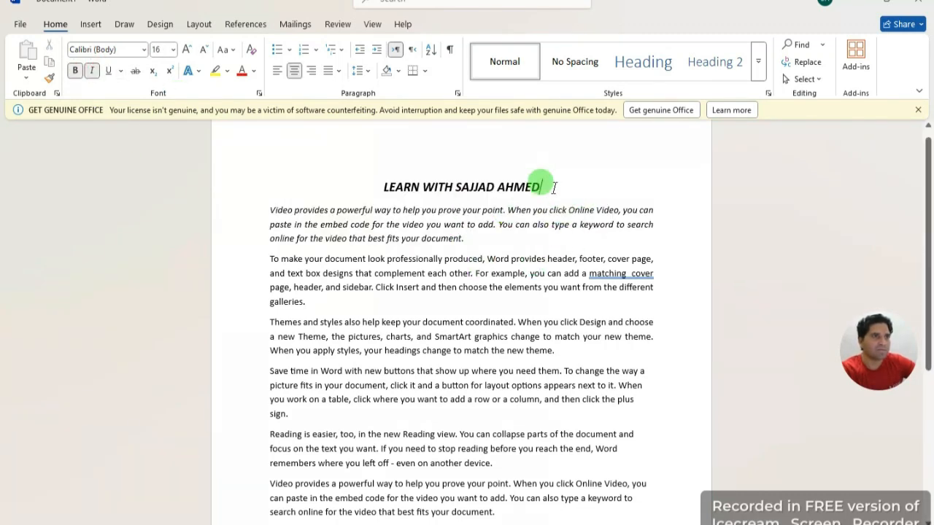
Step: Remove italic and bold from the title so it is plain type
left_click_drag(554, 187, 388, 178)
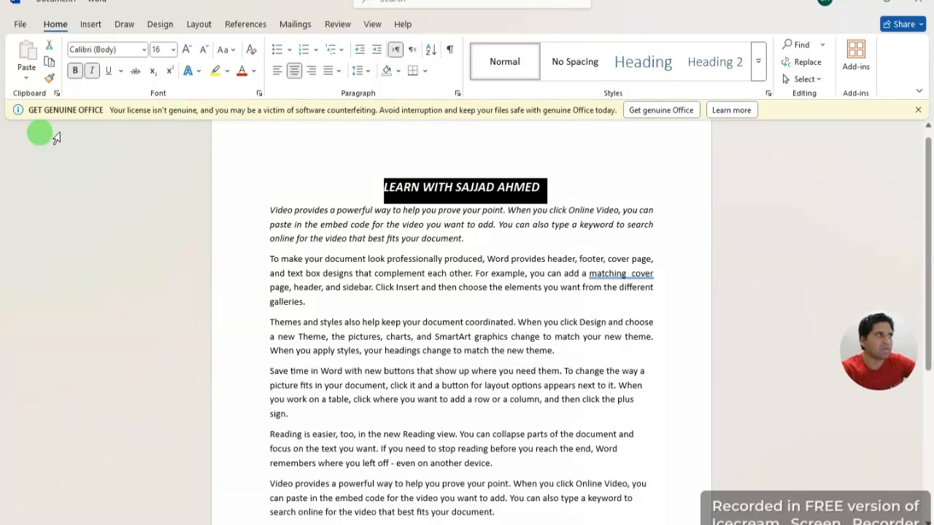
left_click(91, 71)
left_click(594, 163)
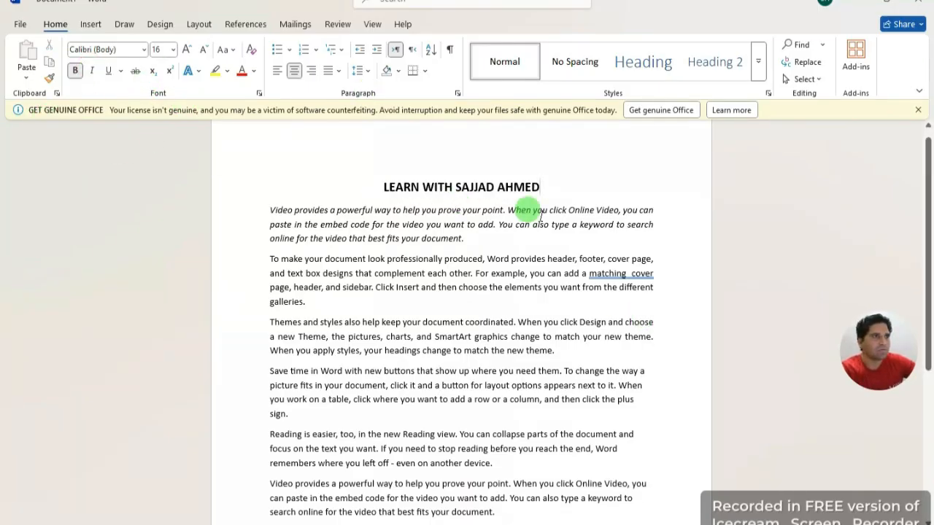
left_click_drag(551, 184, 373, 175)
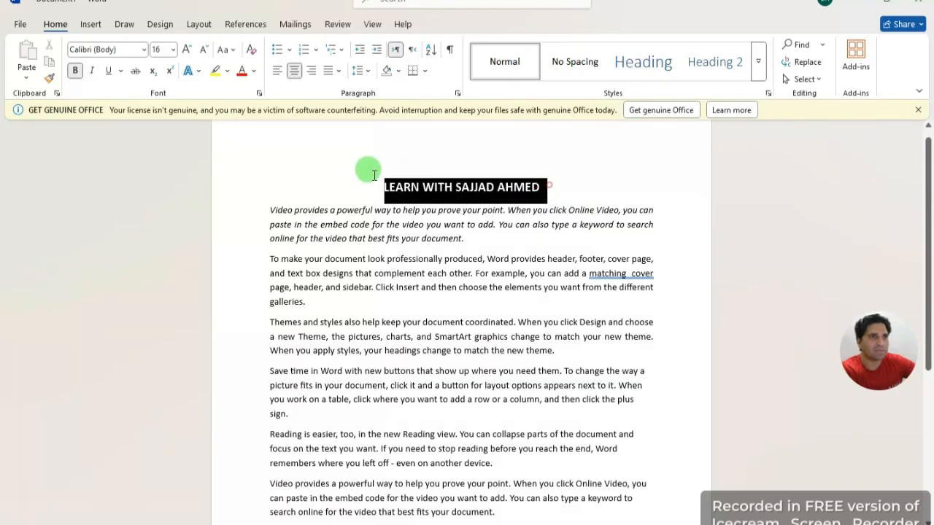
left_click(75, 70)
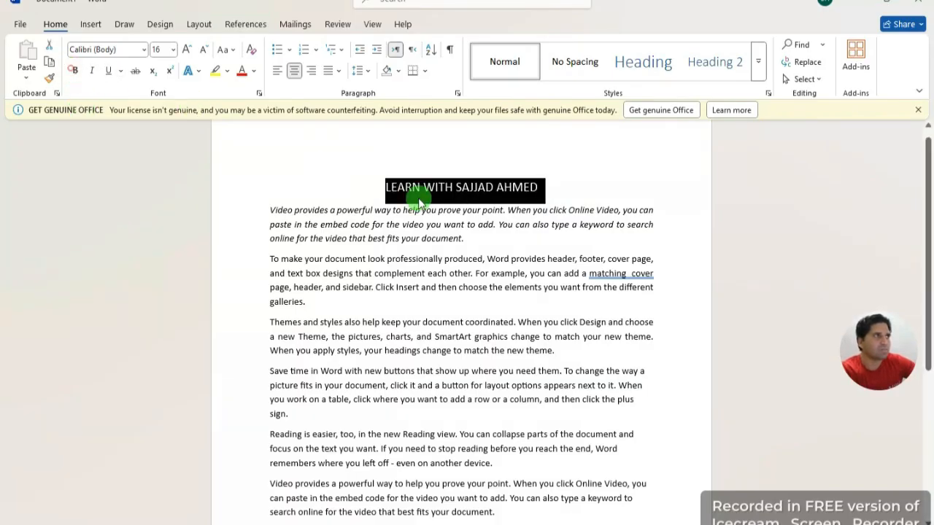
left_click(590, 171)
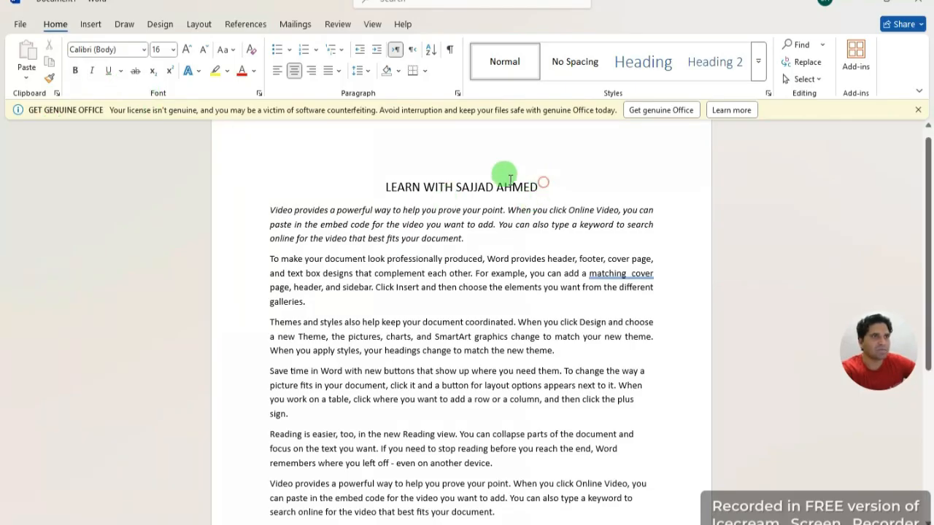
left_click_drag(542, 184, 348, 171)
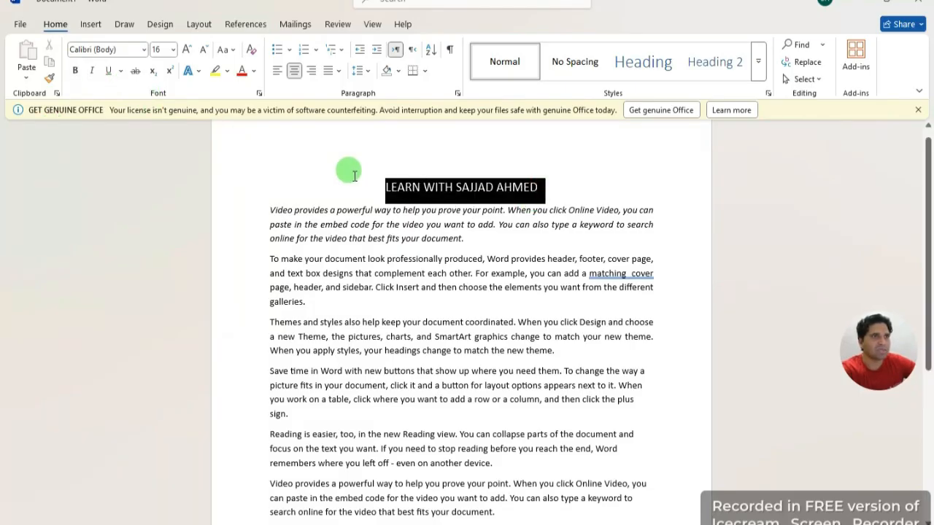
left_click(119, 71)
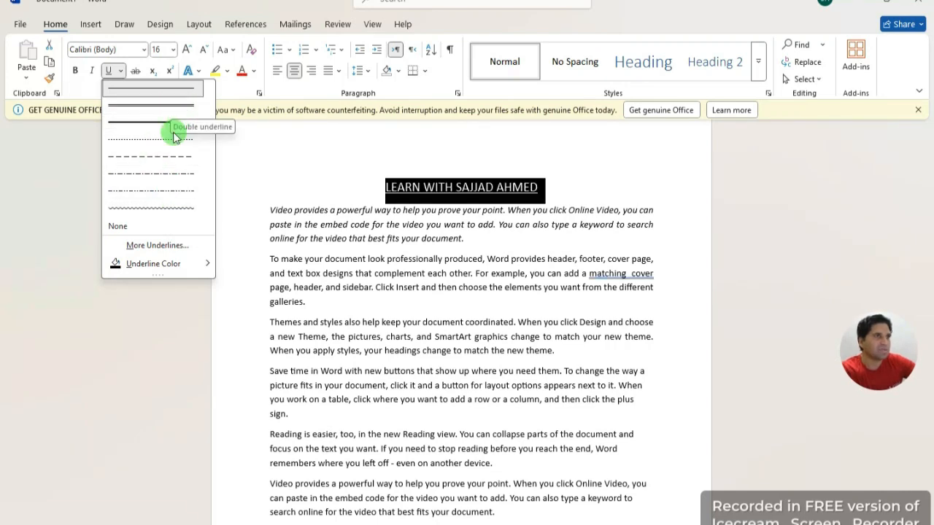
left_click(263, 143)
left_click(580, 186)
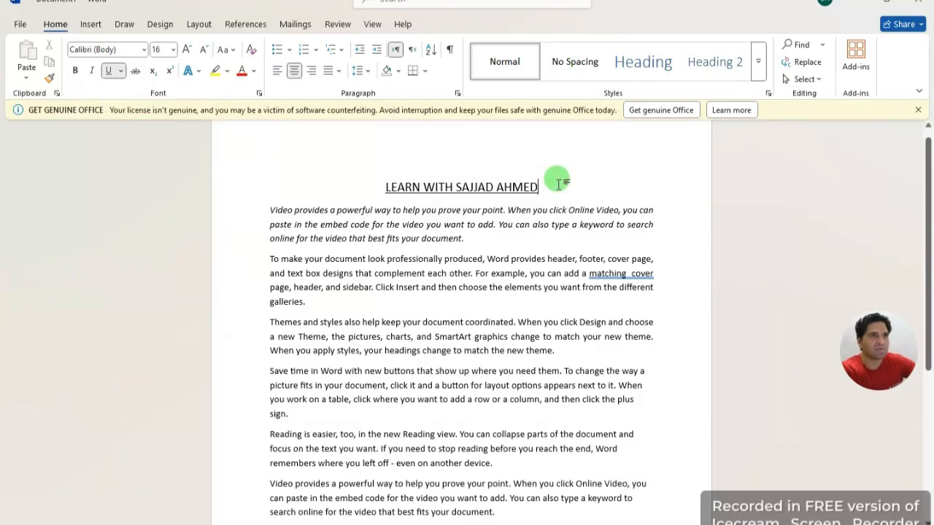
left_click_drag(558, 182, 350, 170)
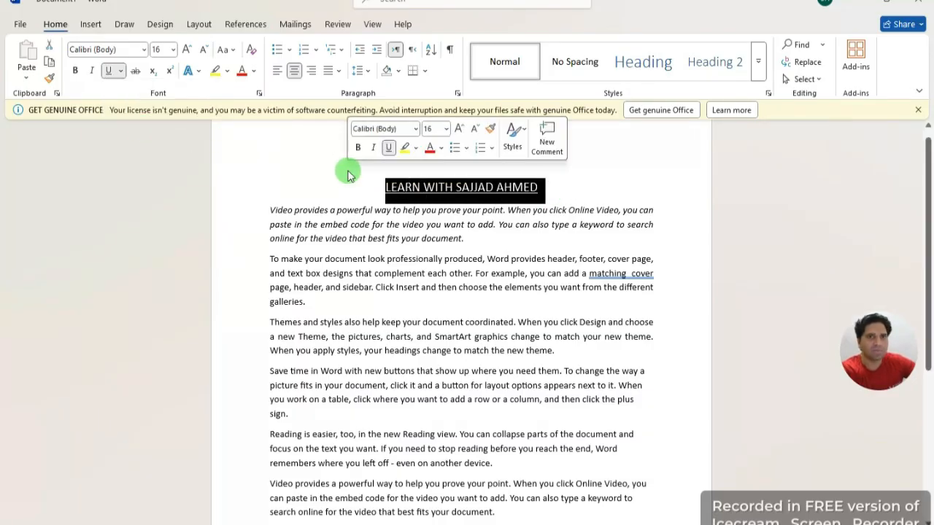
left_click(109, 71)
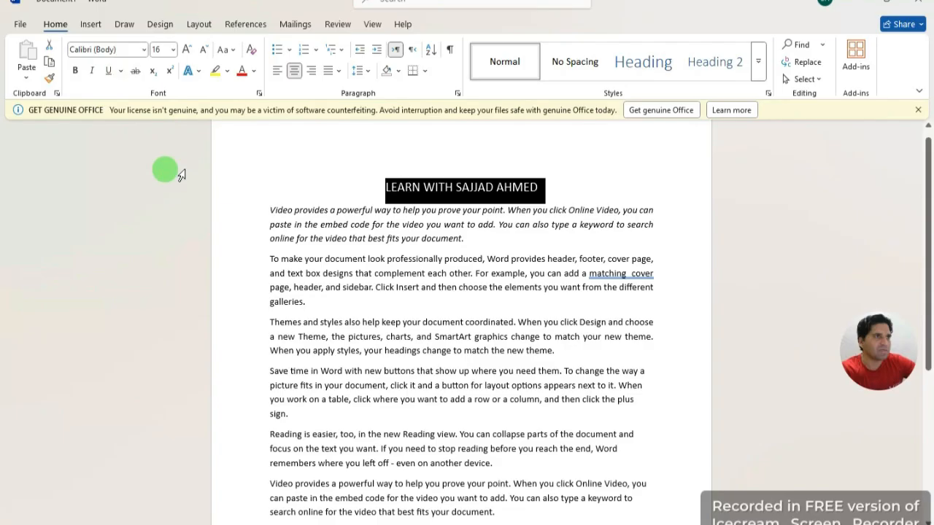
left_click(319, 150)
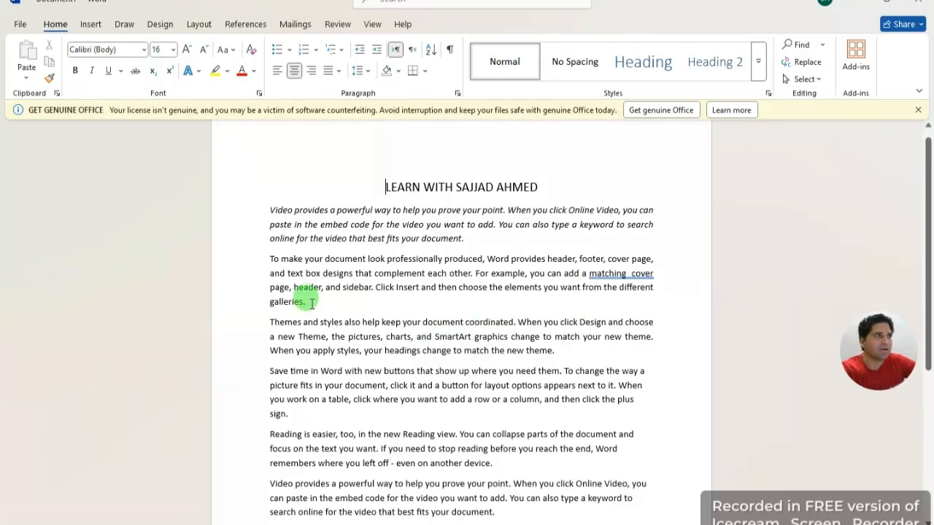
left_click_drag(312, 303, 253, 207)
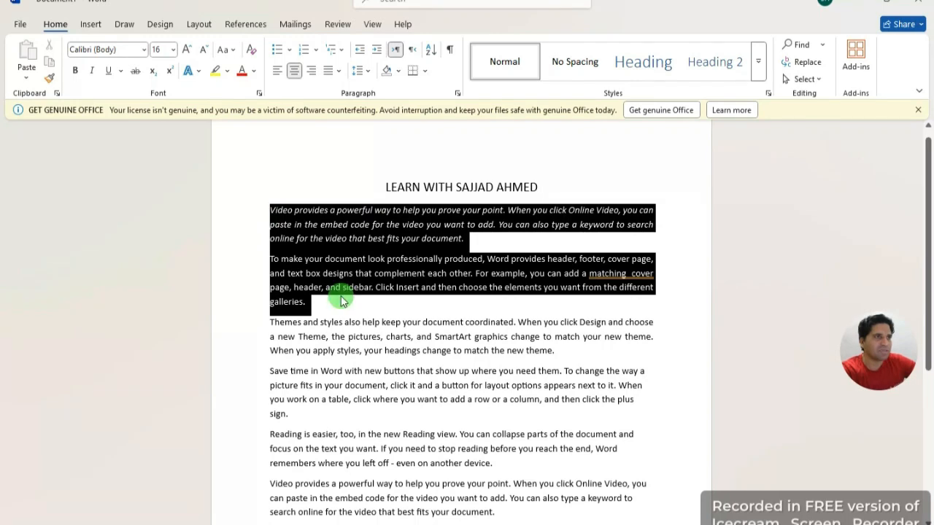
left_click_drag(298, 415, 249, 208)
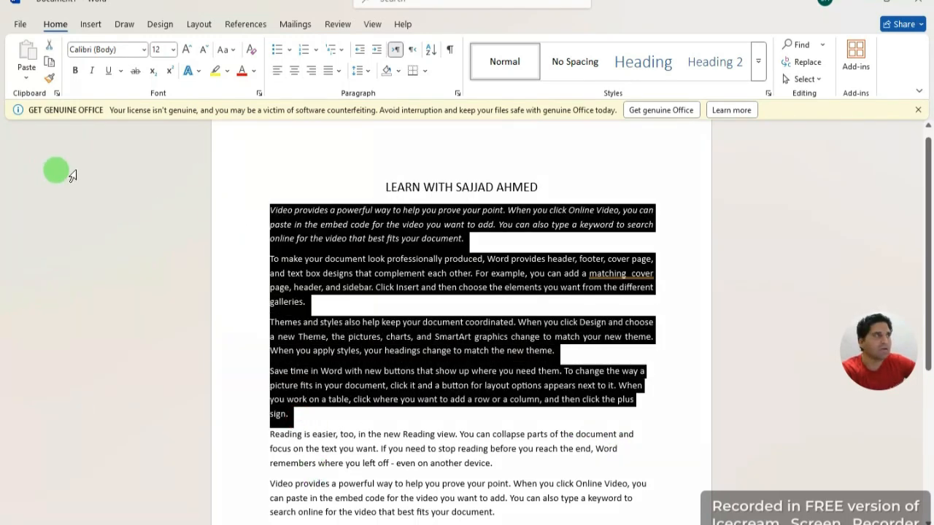
left_click(144, 52)
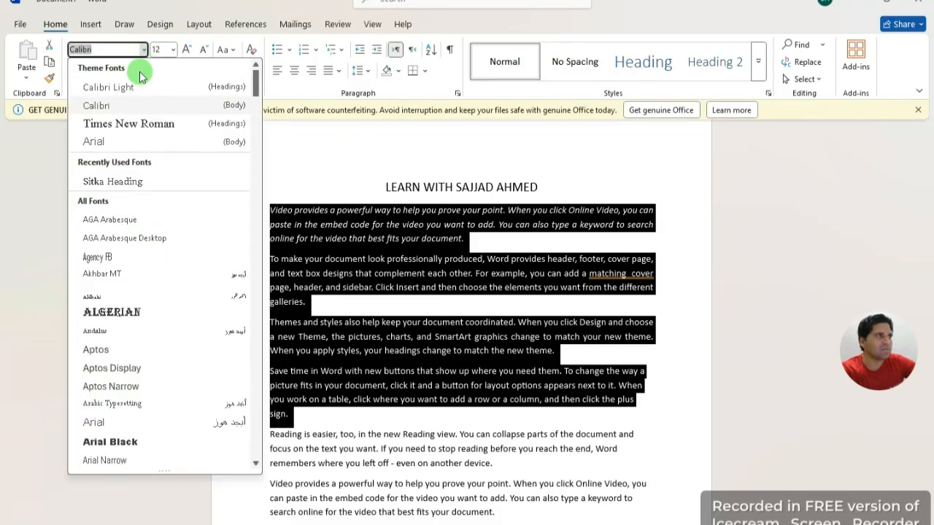
left_click(309, 156)
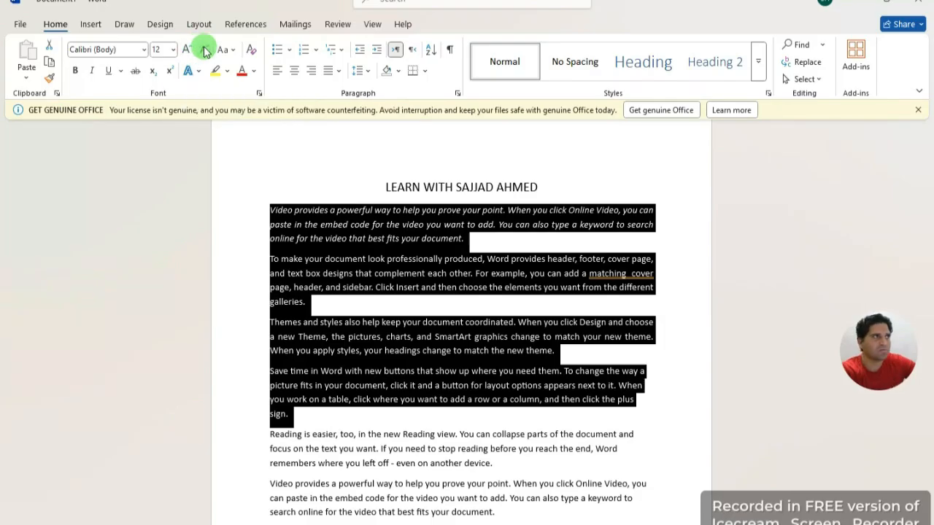
left_click(189, 49)
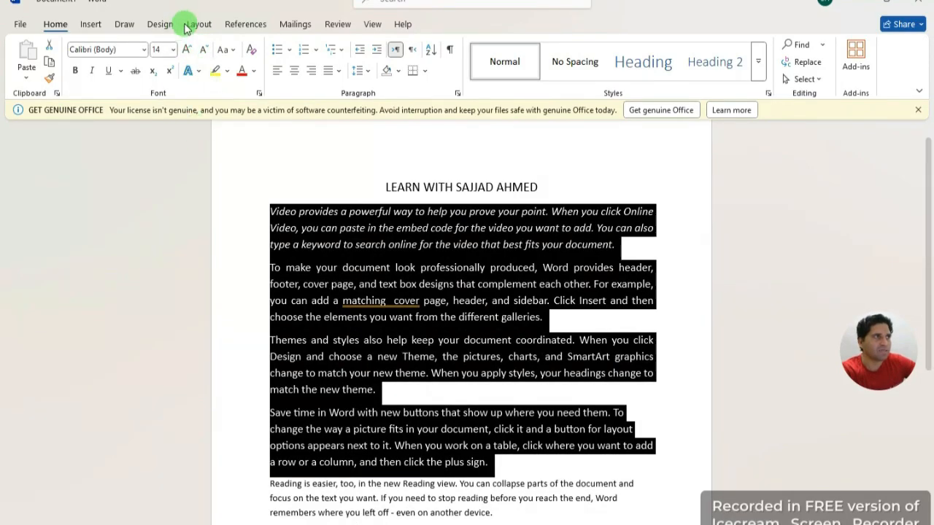
left_click(207, 49)
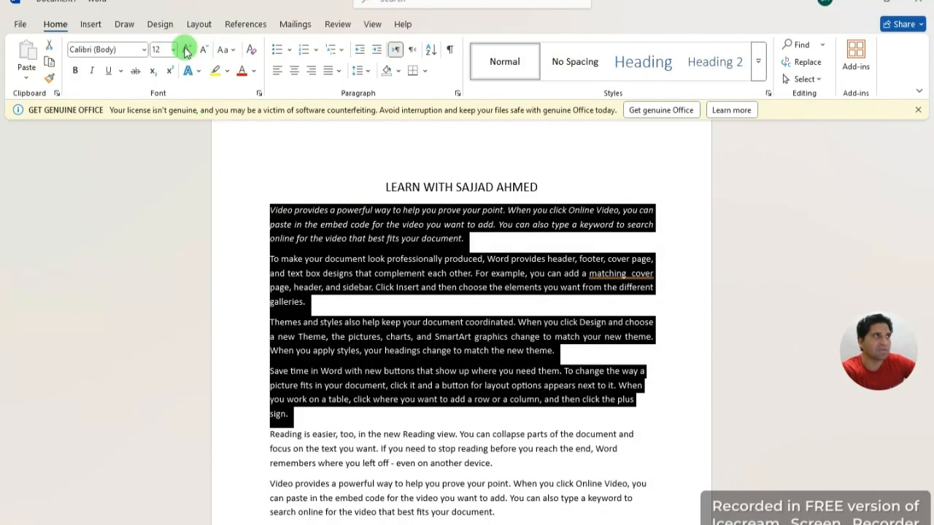
left_click(172, 50)
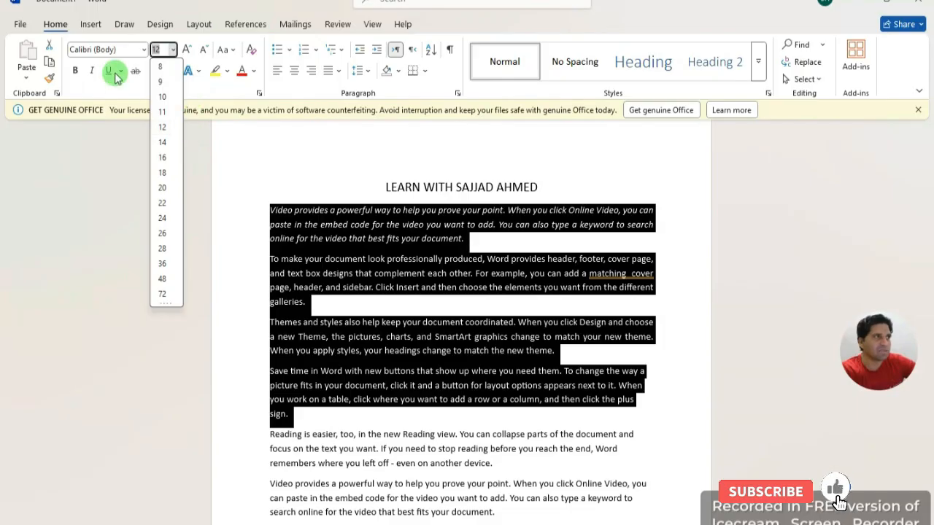
left_click(142, 50)
left_click(143, 50)
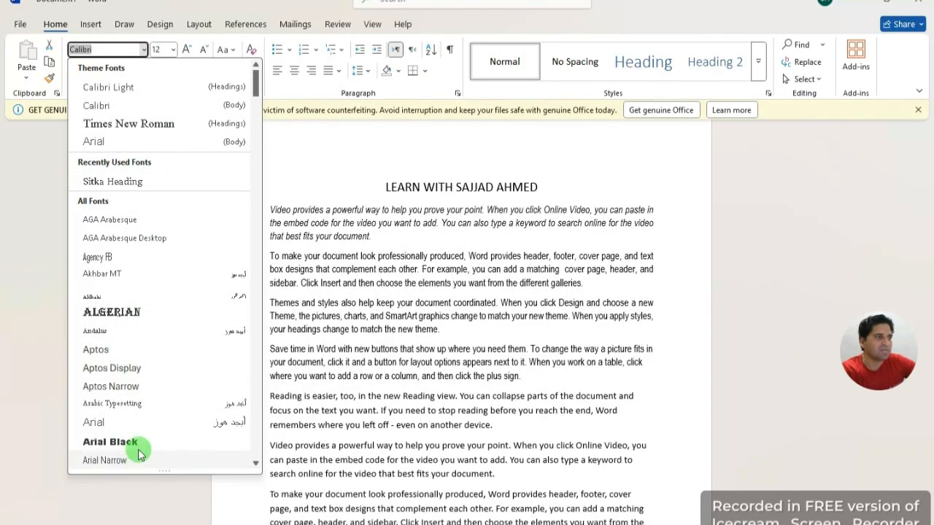
left_click(317, 144)
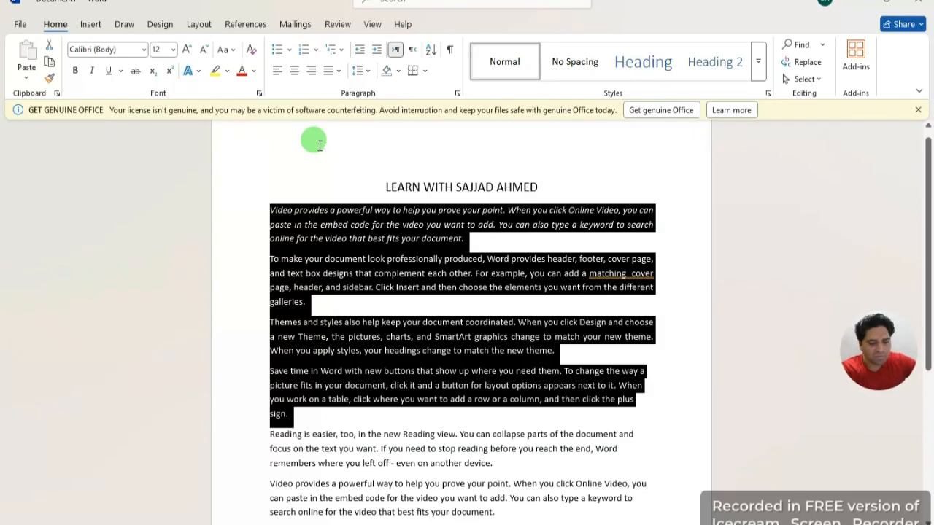
Step: Colour the title and the first four paragraphs green
left_click(310, 139)
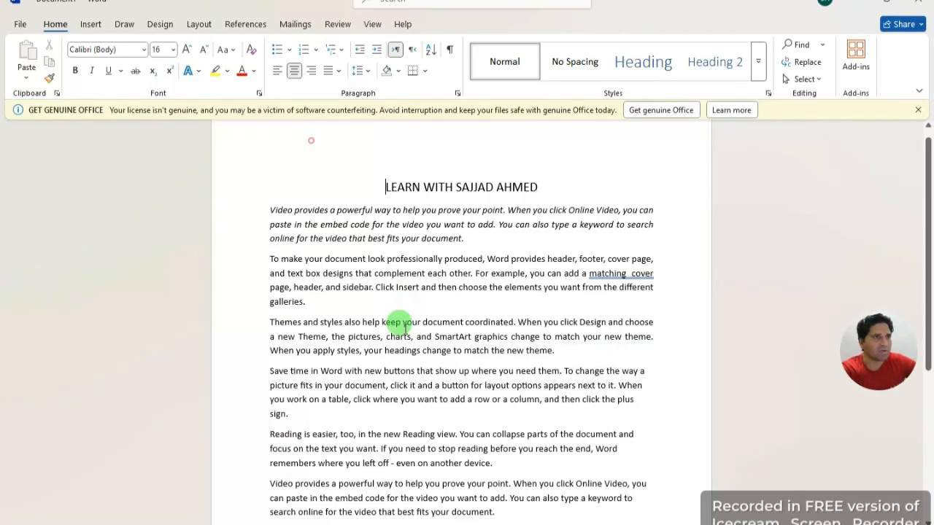
left_click_drag(298, 416, 252, 188)
left_click(254, 70)
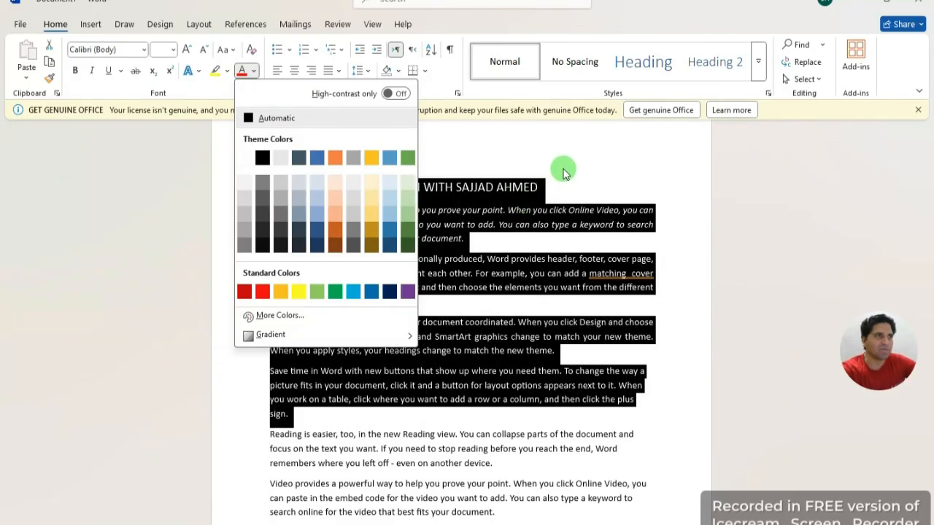
left_click(336, 294)
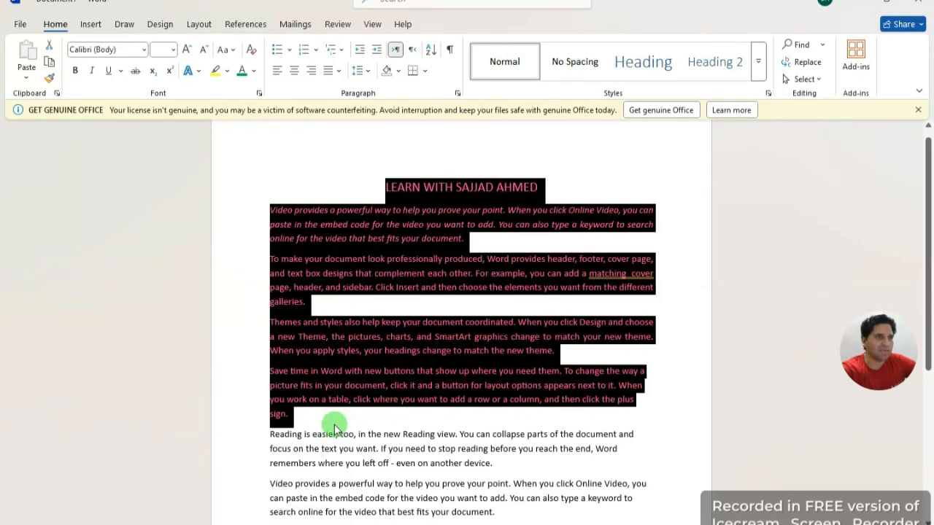
Step: Return the four paragraphs below the title to Automatic font colour
left_click(302, 413)
left_click_drag(256, 377, 202, 164)
left_click(253, 71)
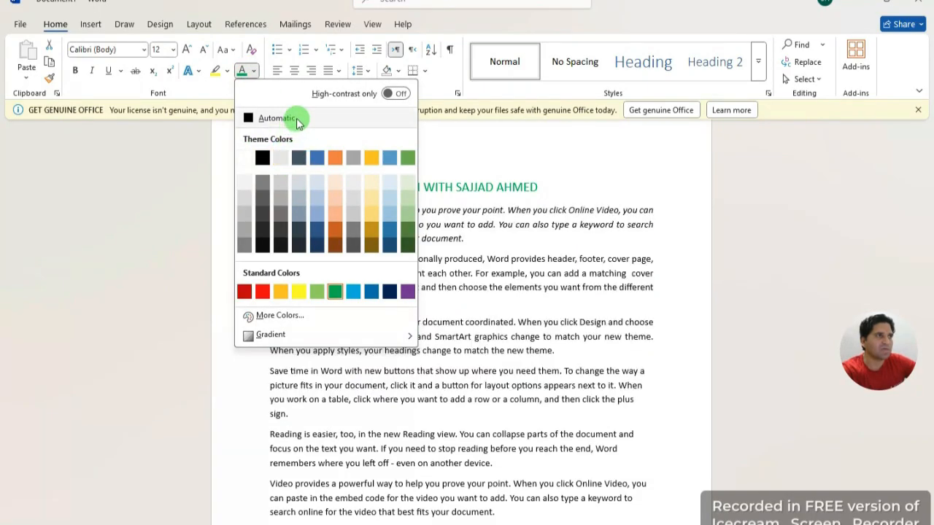
left_click(290, 118)
left_click(587, 191)
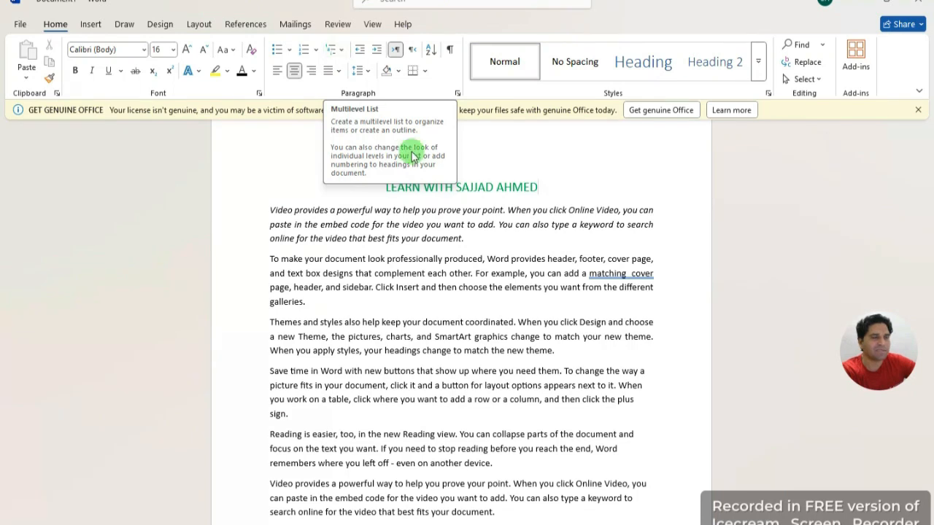
Step: Break the last paragraph into three lines after 'cover' and after 'matching'
scroll(511, 423, "down", 2)
scroll(519, 430, "down", 1)
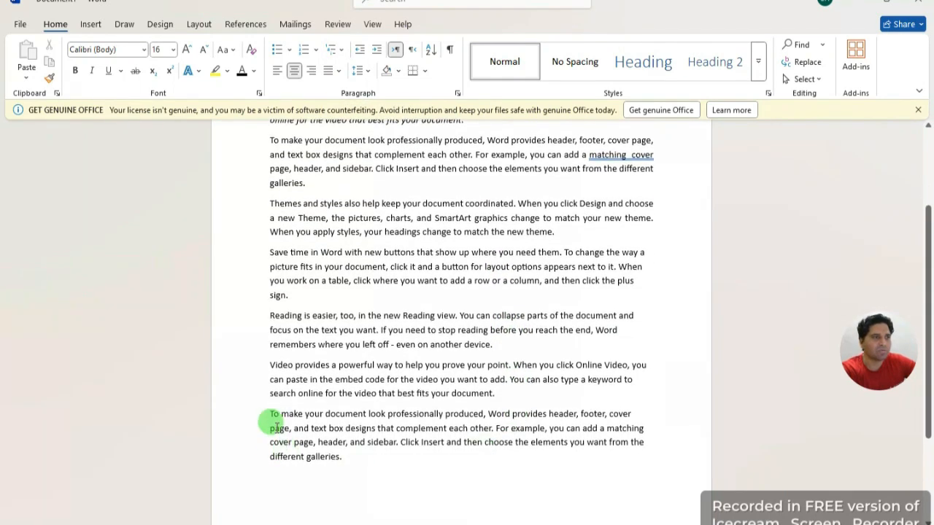
left_click(632, 414)
key("Return")
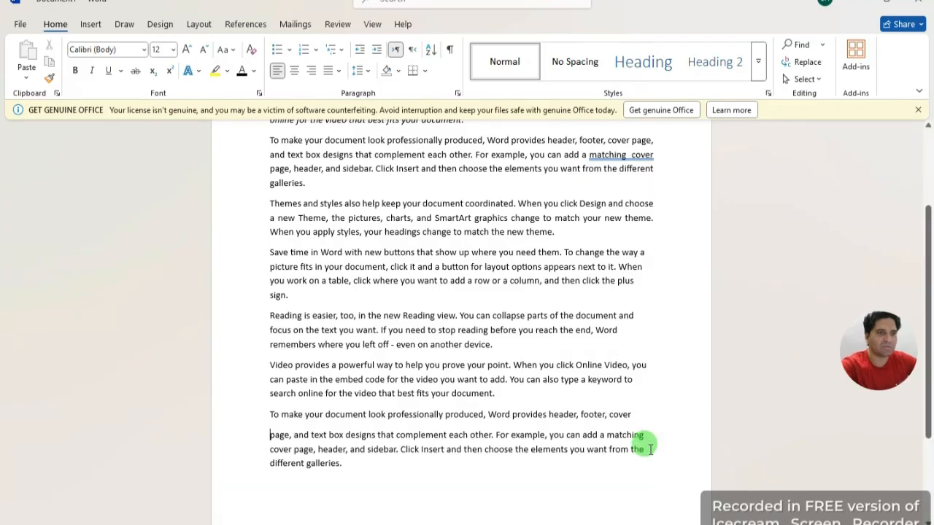
left_click(645, 435)
key("Return")
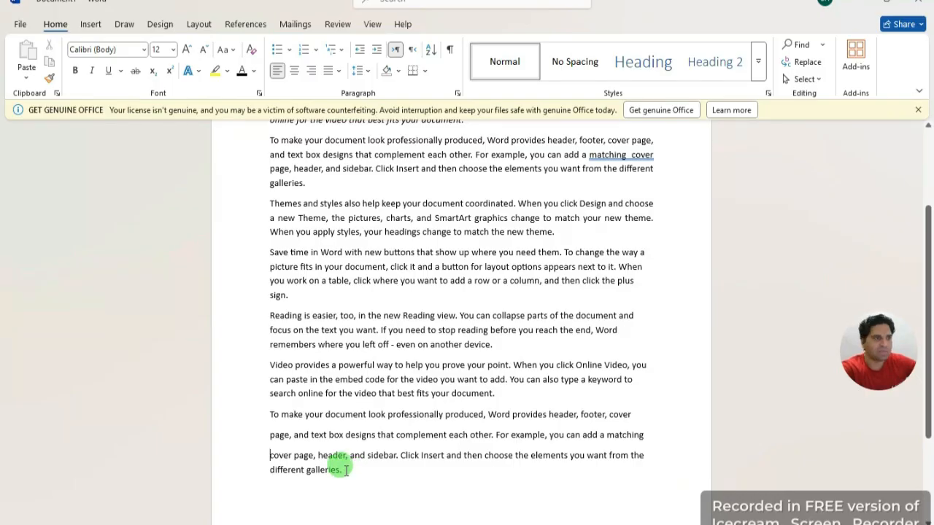
Step: Give the three lines checkmark bullets, then pick another bullet style for them
left_click_drag(347, 470, 254, 413)
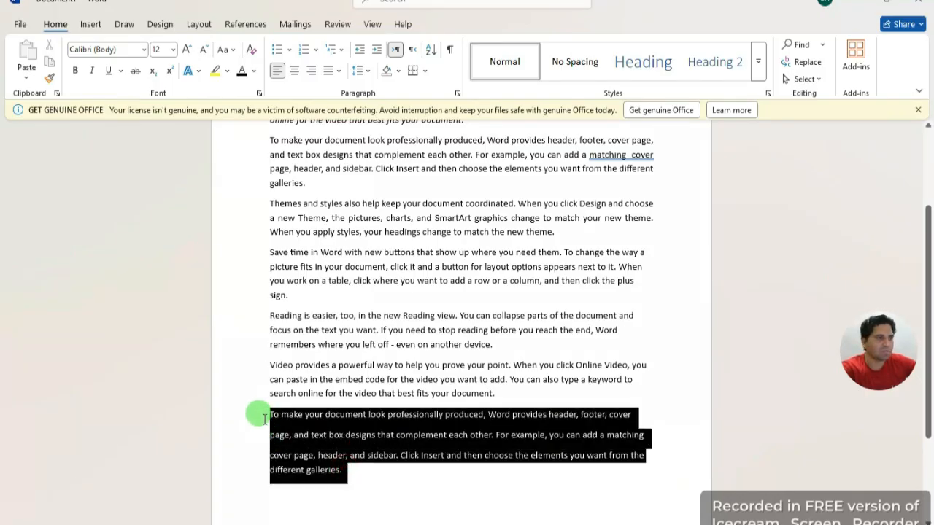
left_click(290, 50)
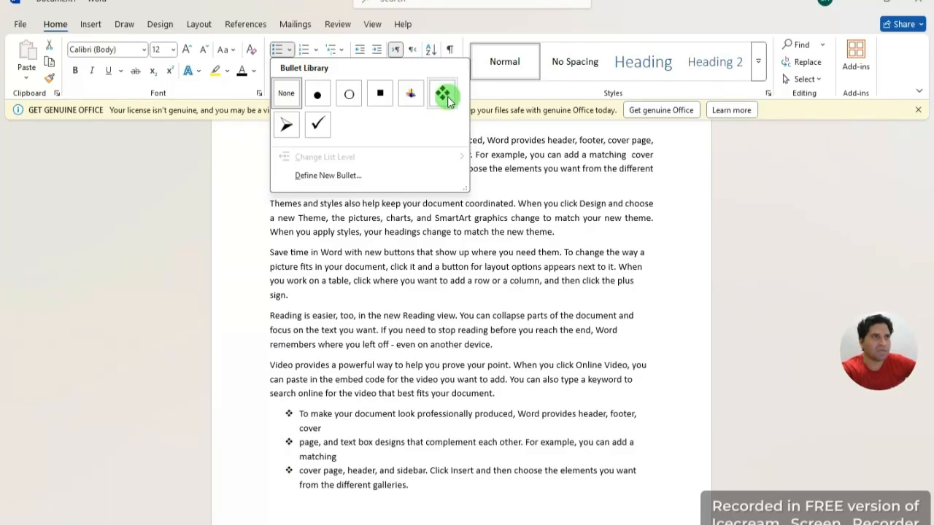
left_click(322, 127)
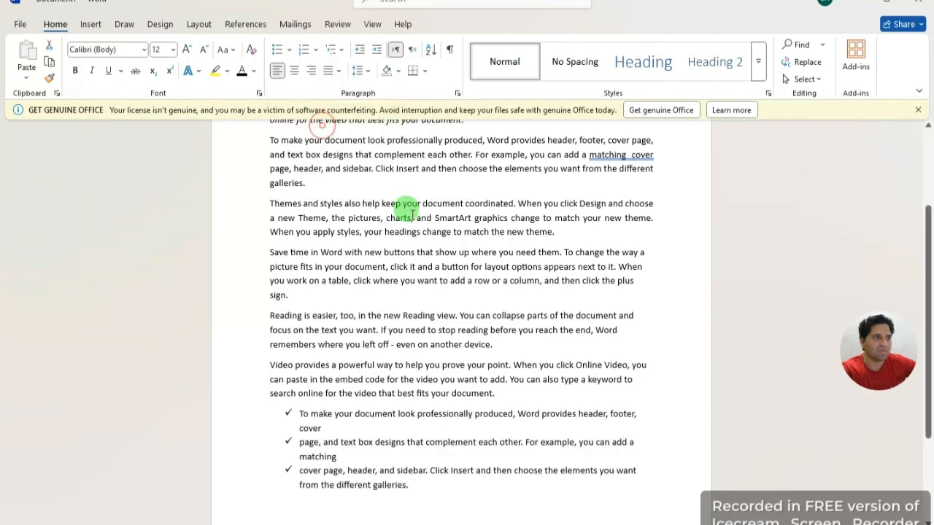
left_click(438, 505)
left_click_drag(302, 475, 271, 411)
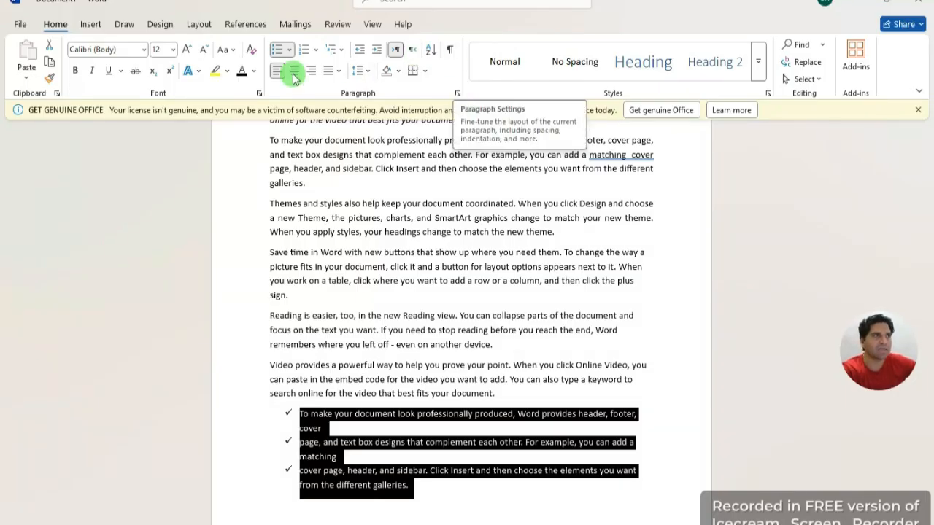
left_click(291, 51)
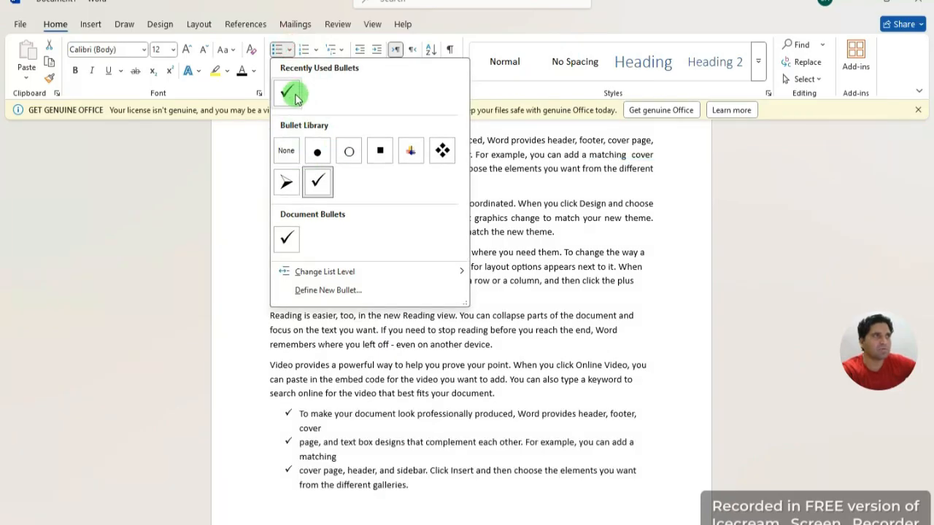
left_click(286, 150)
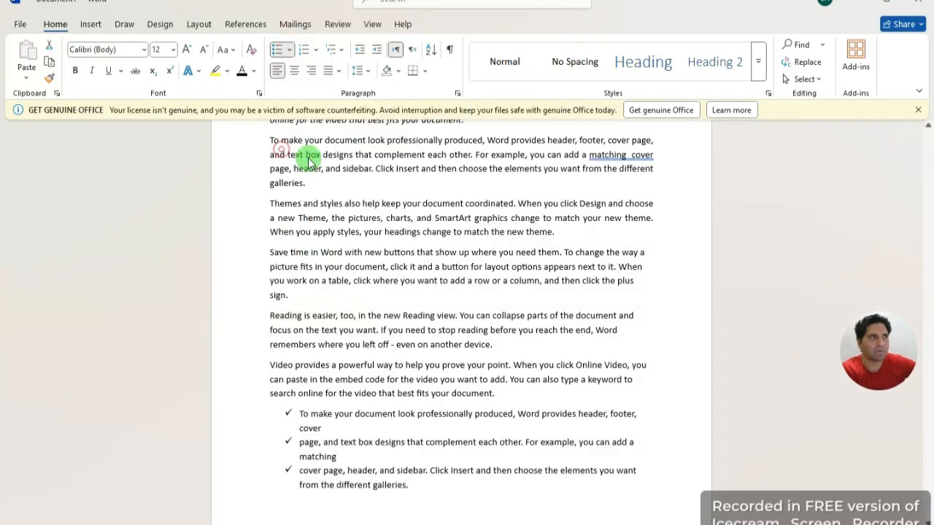
left_click(411, 507)
left_click_drag(313, 467, 220, 205)
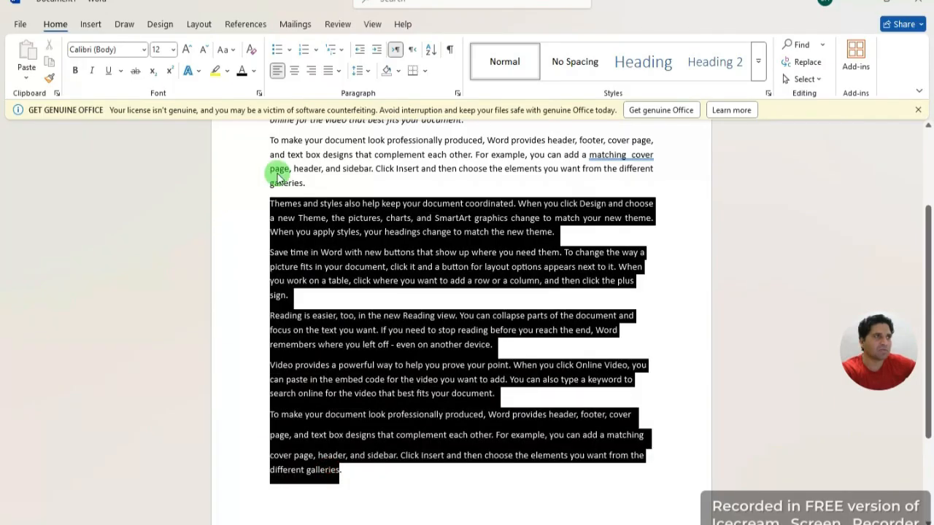
left_click(315, 49)
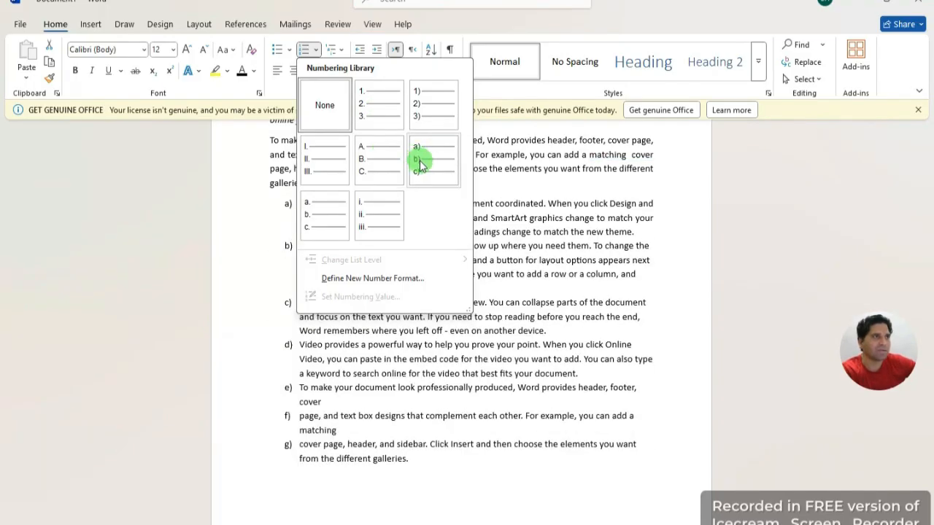
left_click(374, 221)
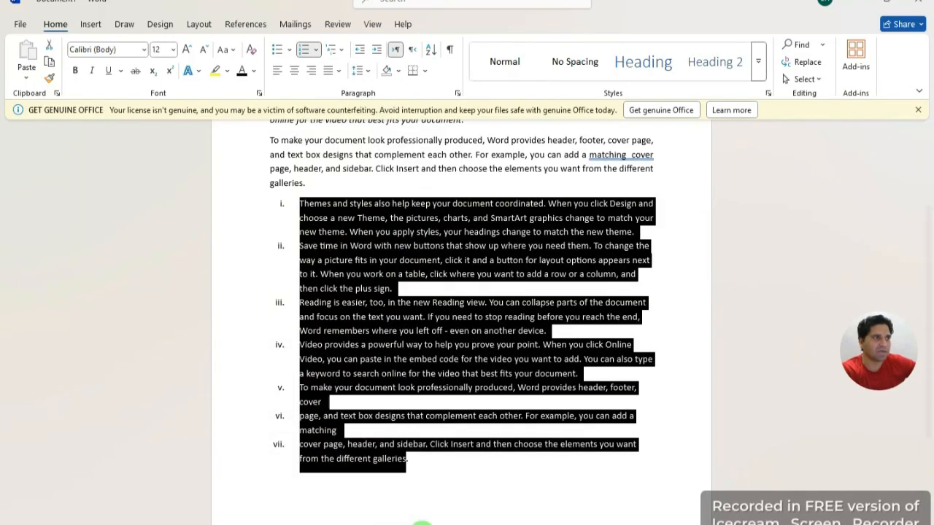
left_click(436, 517)
left_click_drag(410, 487, 242, 204)
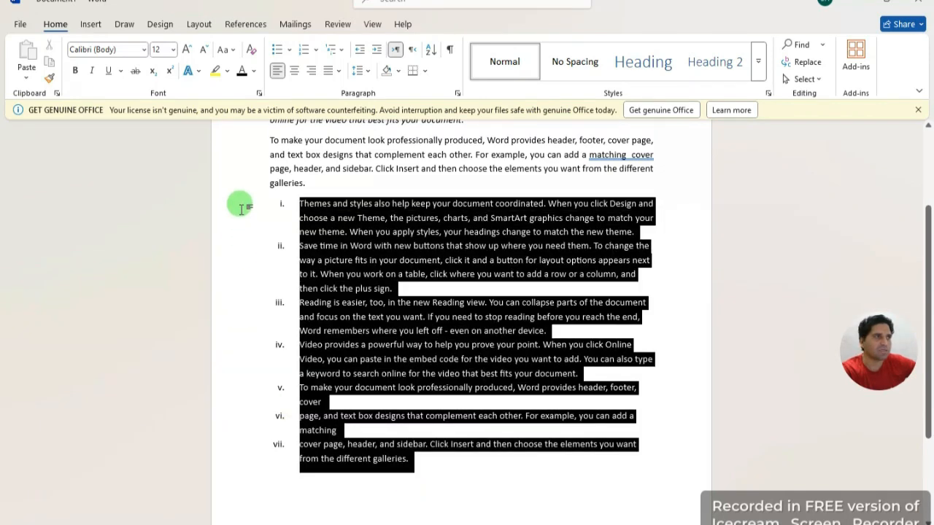
left_click(316, 51)
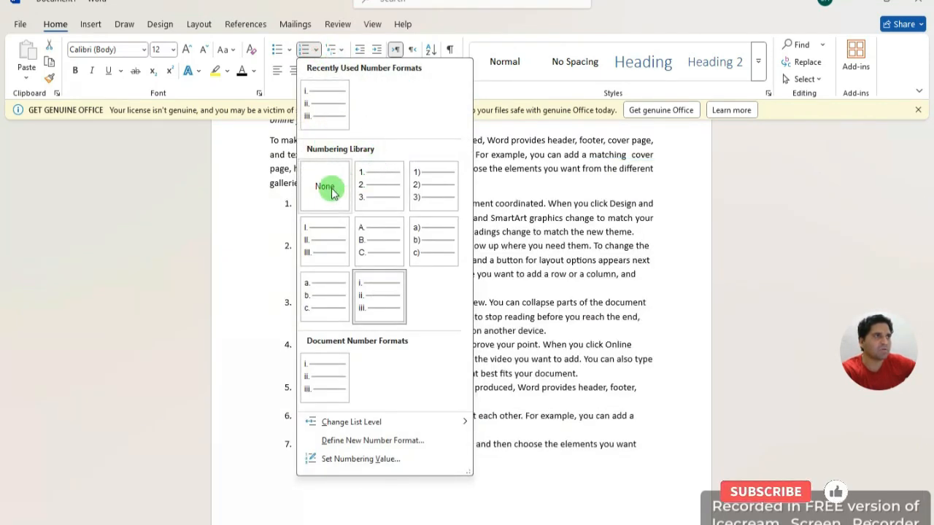
left_click(328, 186)
left_click(448, 502)
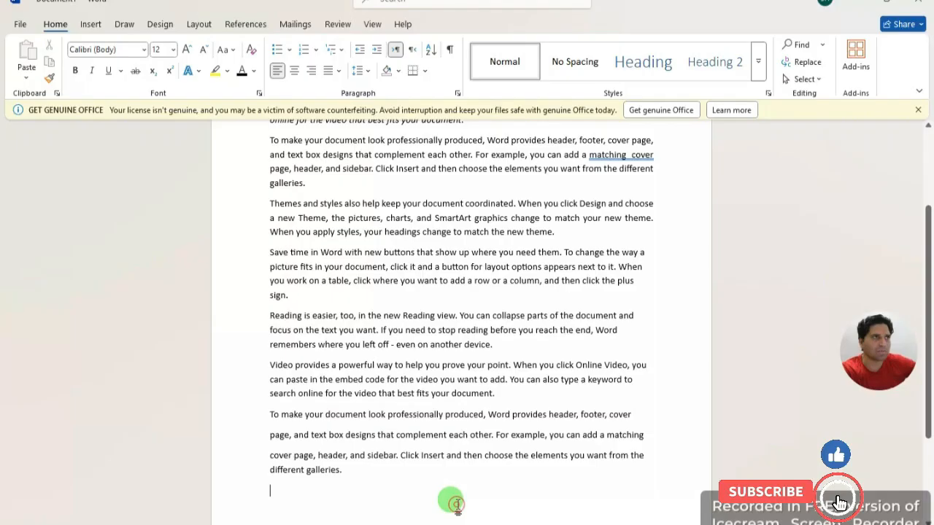
Step: Number the paragraphs from 'galleries.' to the end with the Article I. Heading 1 multilevel list
left_click(343, 50)
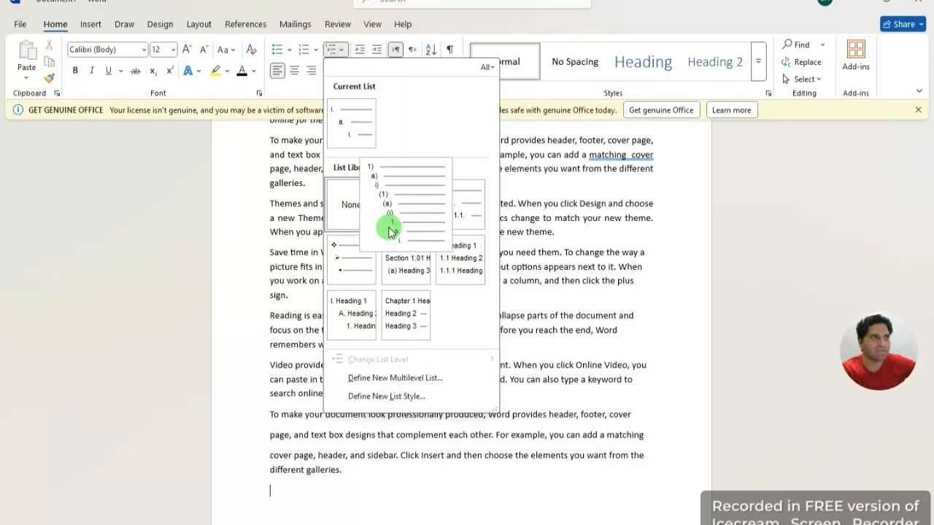
left_click(397, 490)
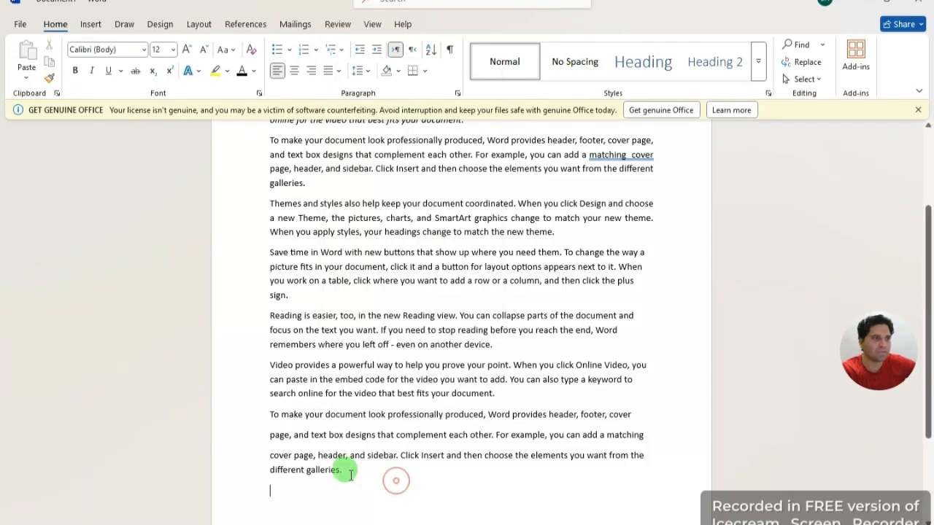
left_click_drag(343, 471, 242, 200)
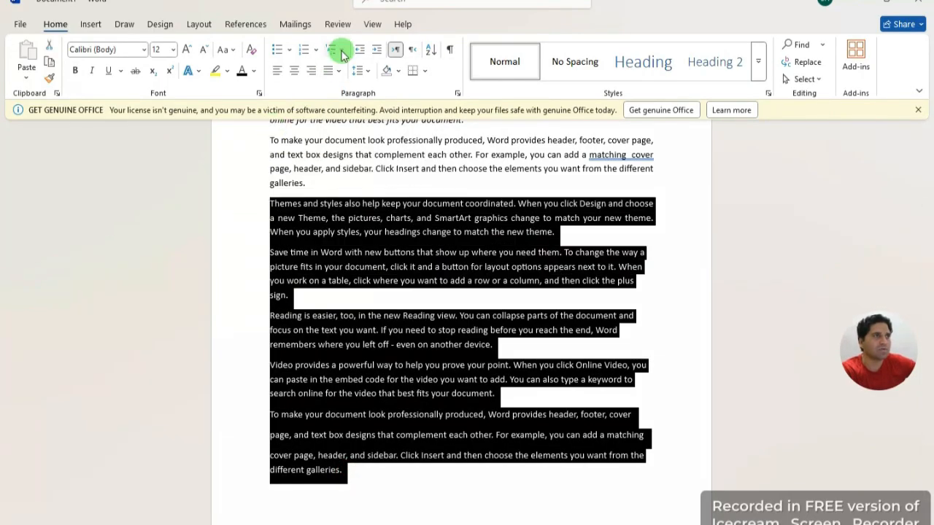
left_click(341, 50)
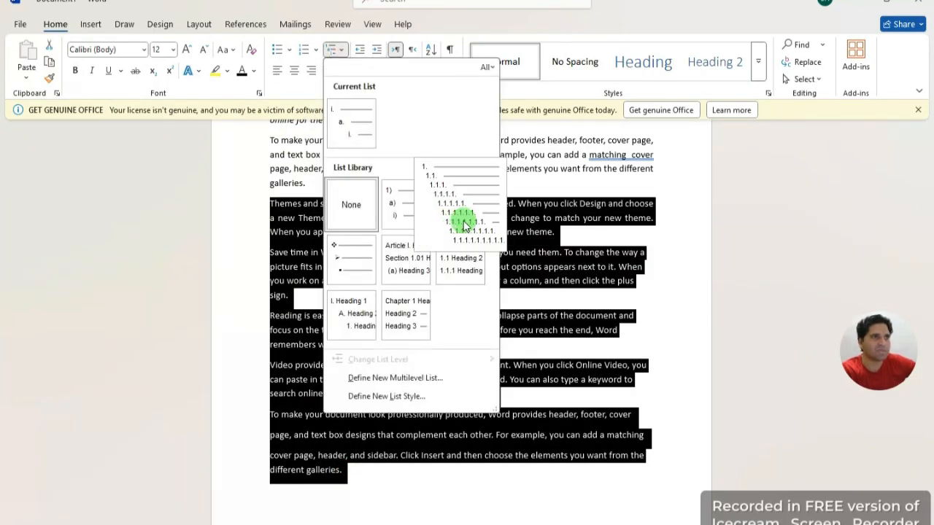
key("Escape")
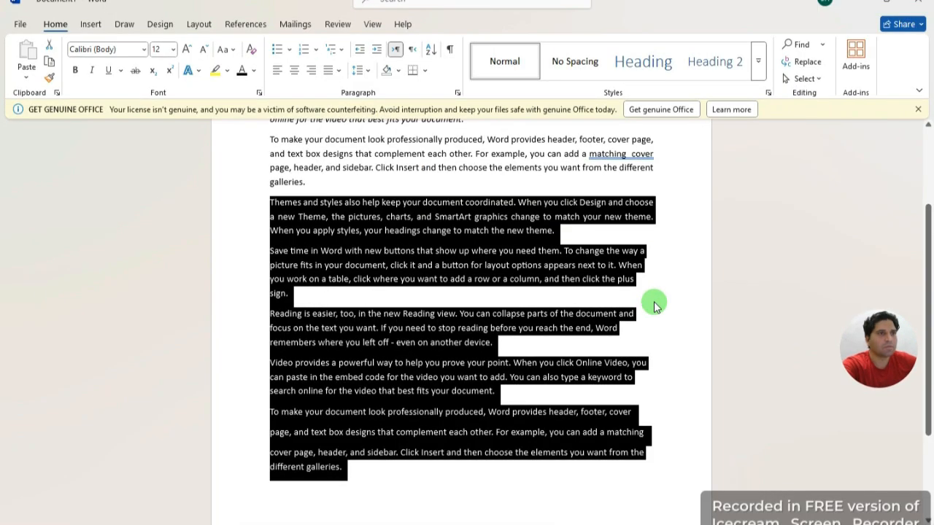
left_click(651, 302)
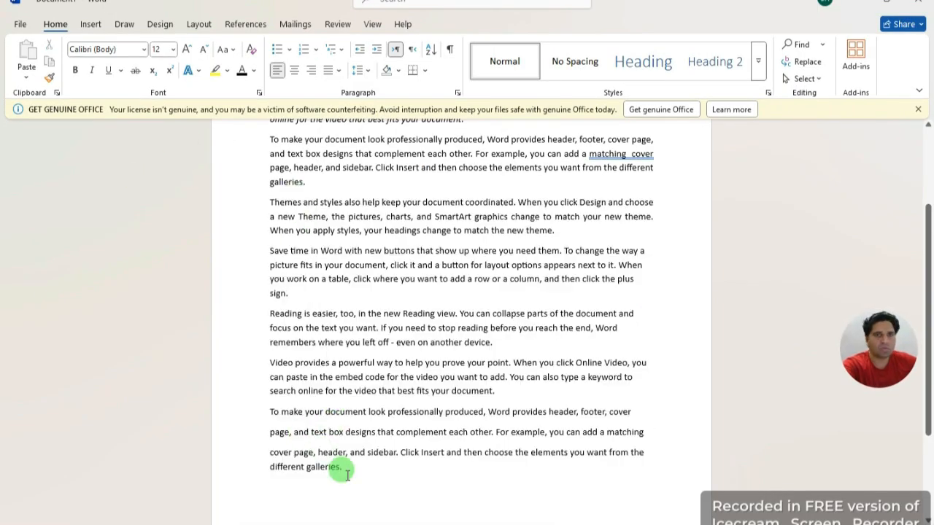
left_click_drag(349, 476, 245, 184)
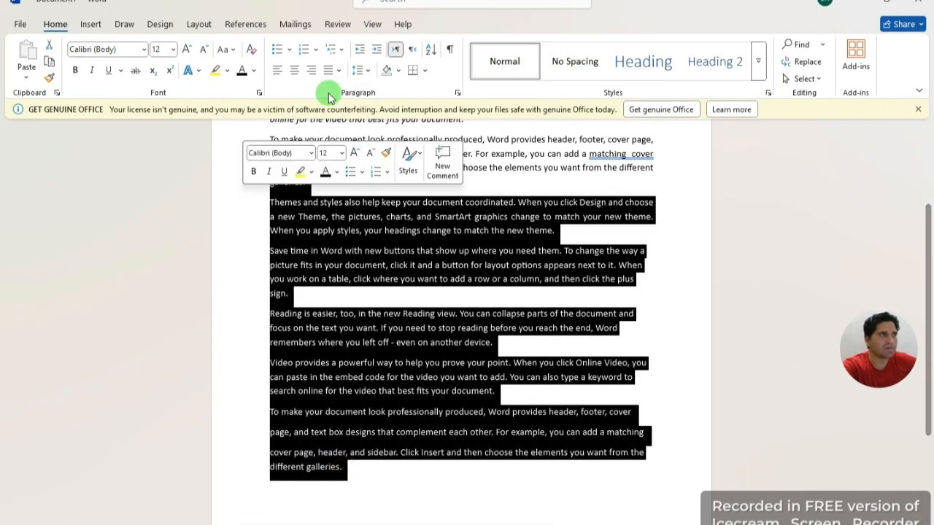
left_click(341, 52)
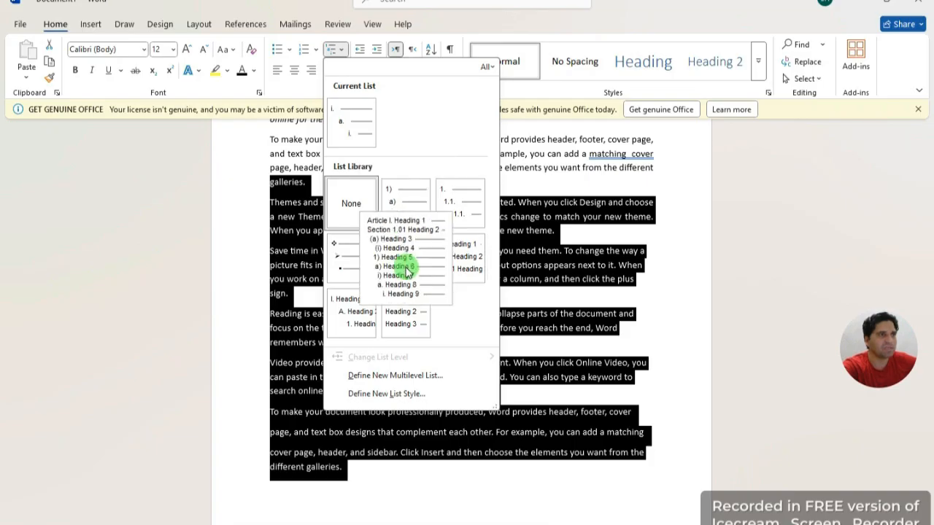
left_click(364, 316)
left_click(401, 507)
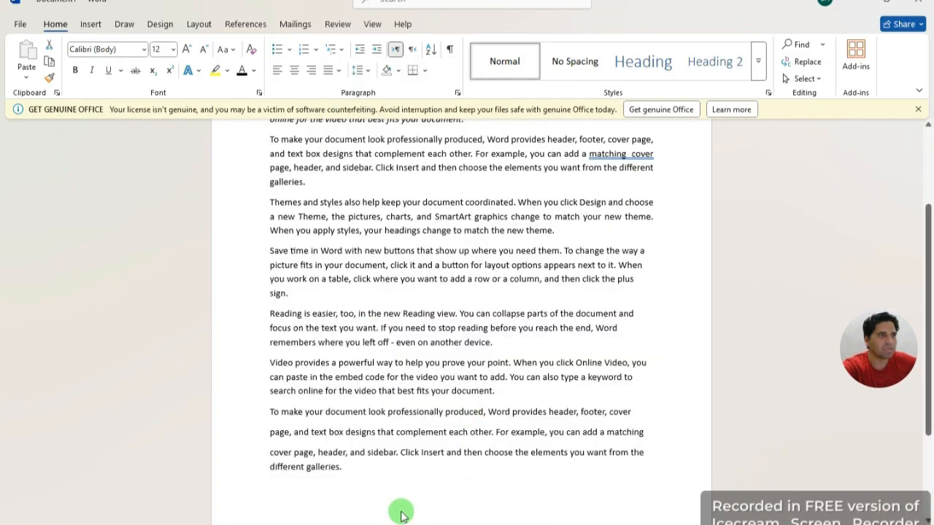
Step: Set numbering to None to strip the I., II., III. from the three heading paragraphs
scroll(413, 409, "up", 3)
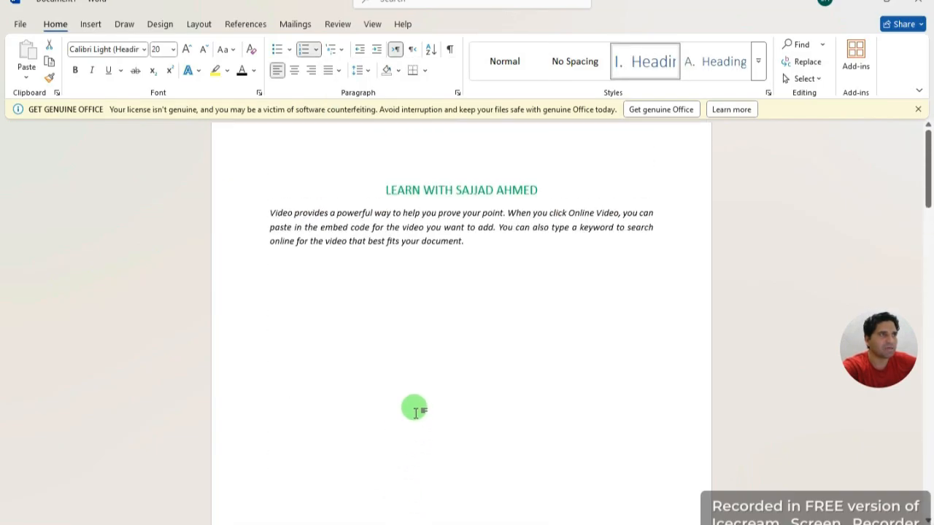
scroll(413, 403, "down", 10)
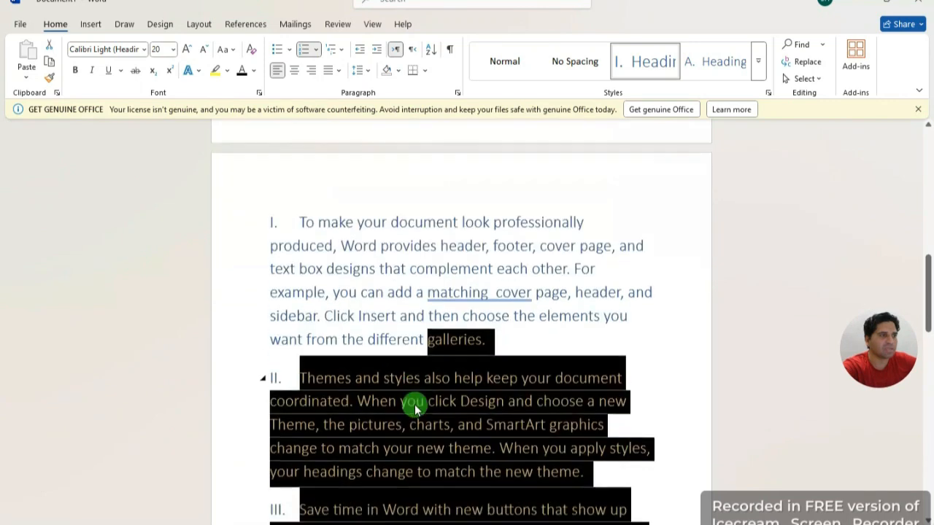
scroll(338, 435, "down", 3)
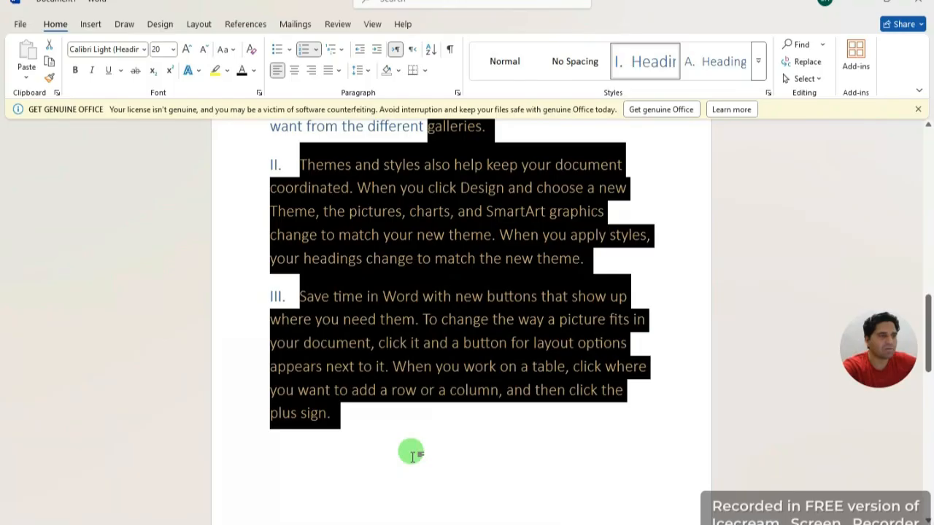
scroll(412, 454, "up", 10)
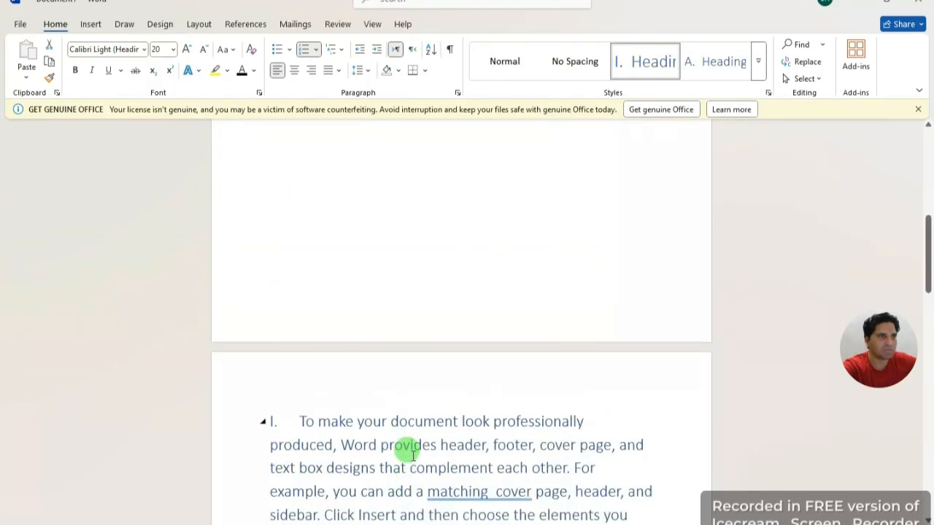
scroll(412, 454, "down", 3)
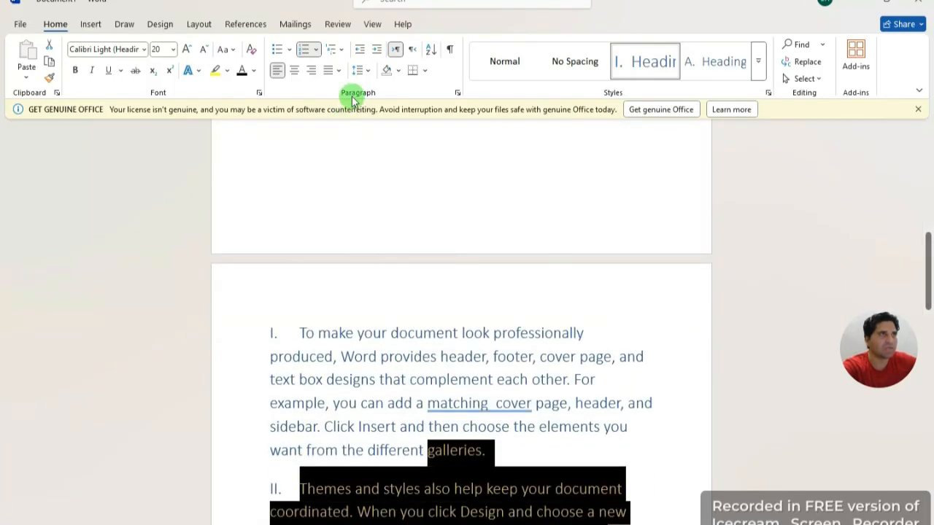
left_click(318, 49)
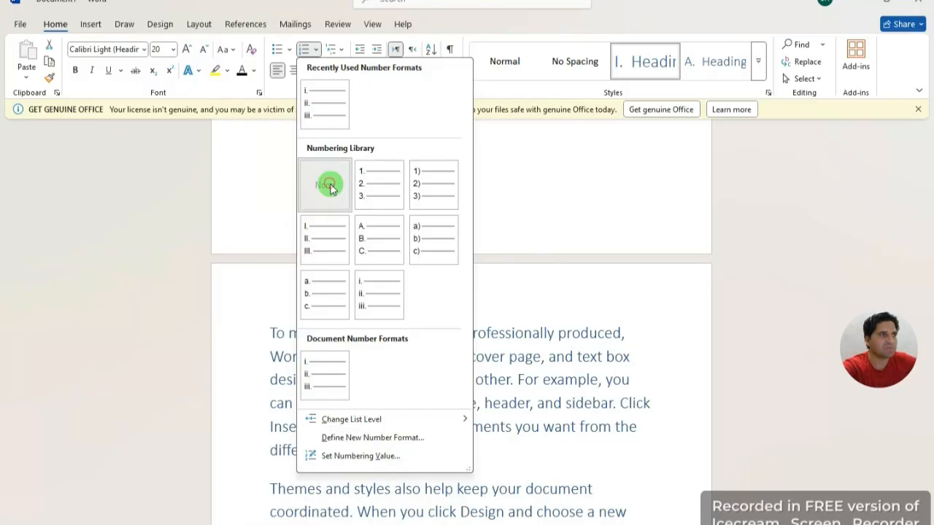
left_click(328, 183)
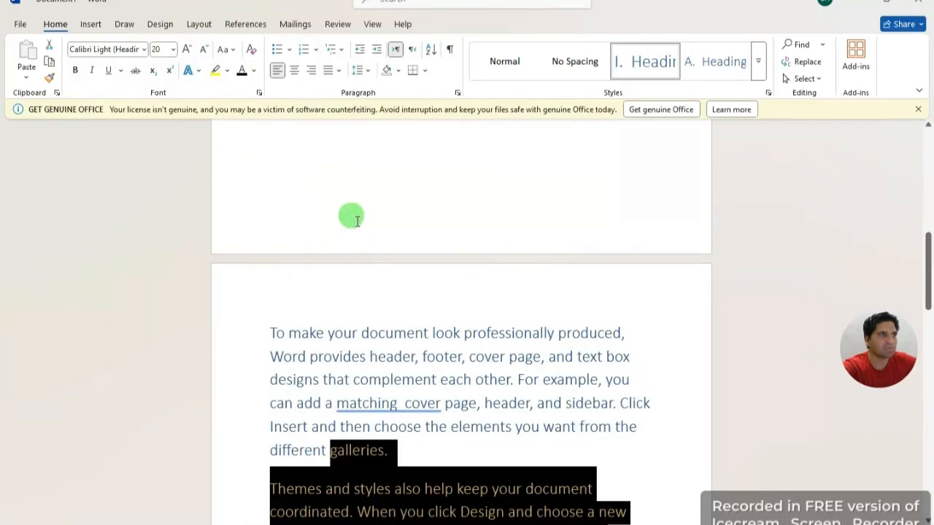
scroll(403, 347, "up", 3)
scroll(402, 348, "up", 5)
Step: Apply Normal style to the professional-design, Themes and Save time paragraphs
left_click(403, 347)
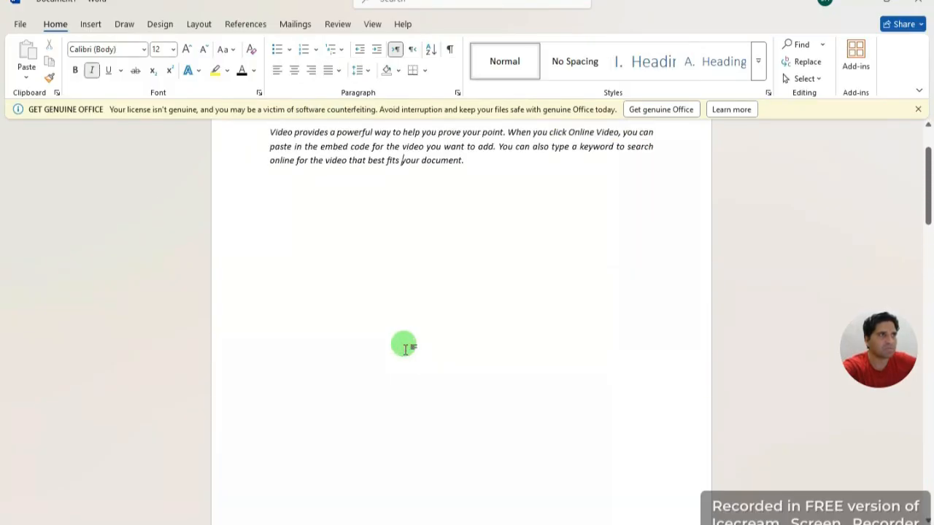
left_click(436, 243)
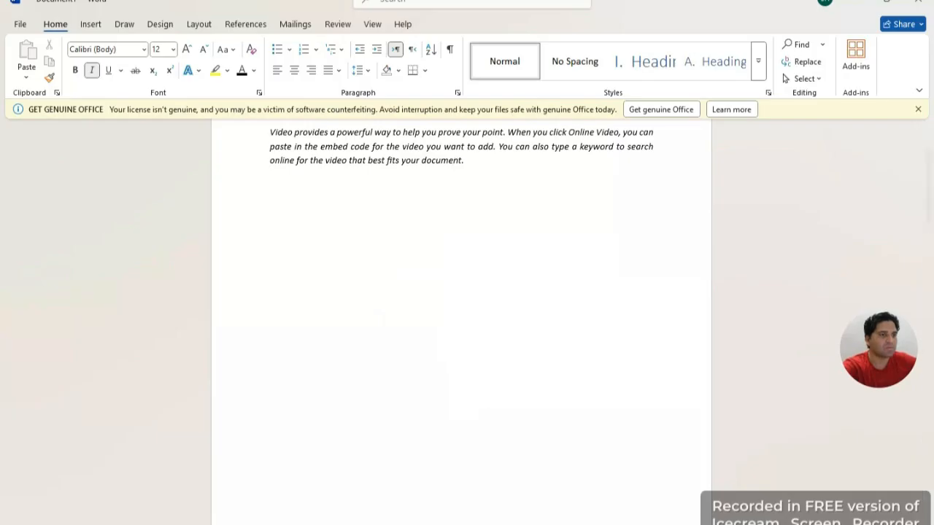
scroll(482, 423, "up", 3)
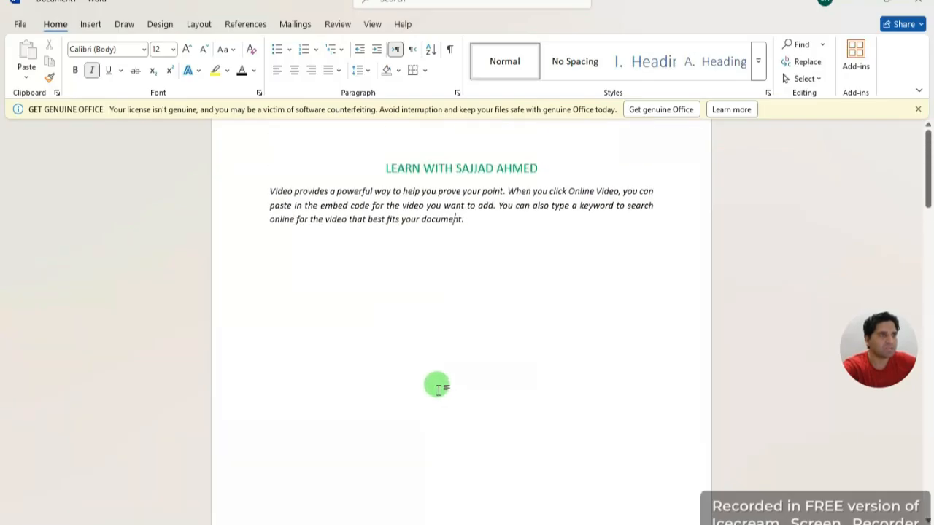
scroll(403, 357, "down", 10)
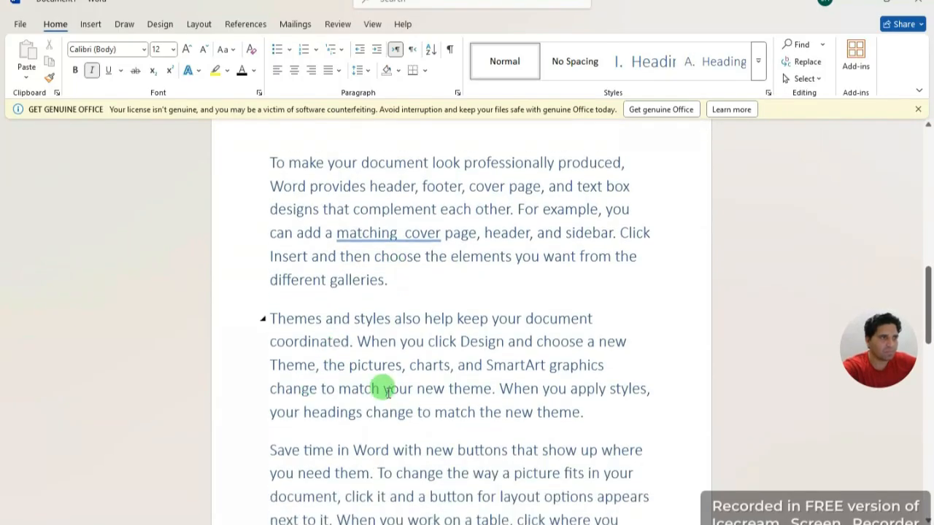
scroll(467, 456, "down", 2)
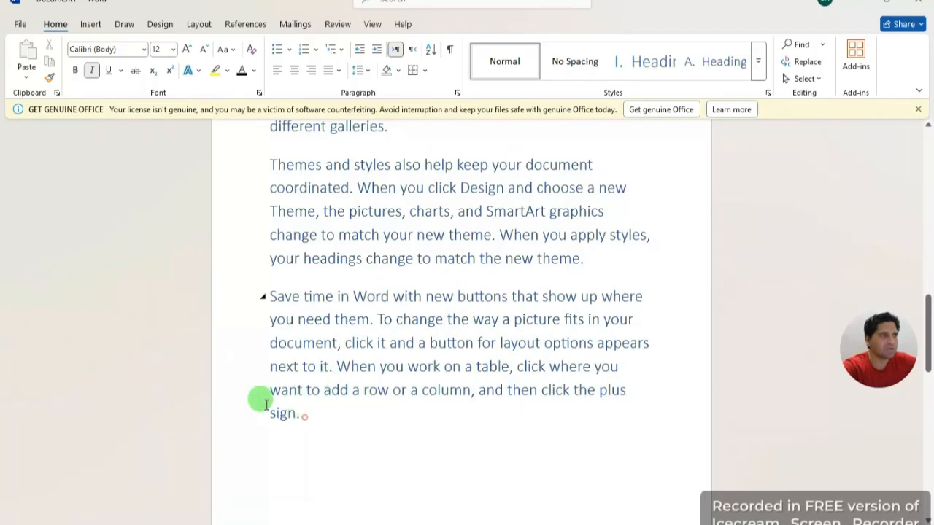
left_click_drag(261, 399, 267, 239)
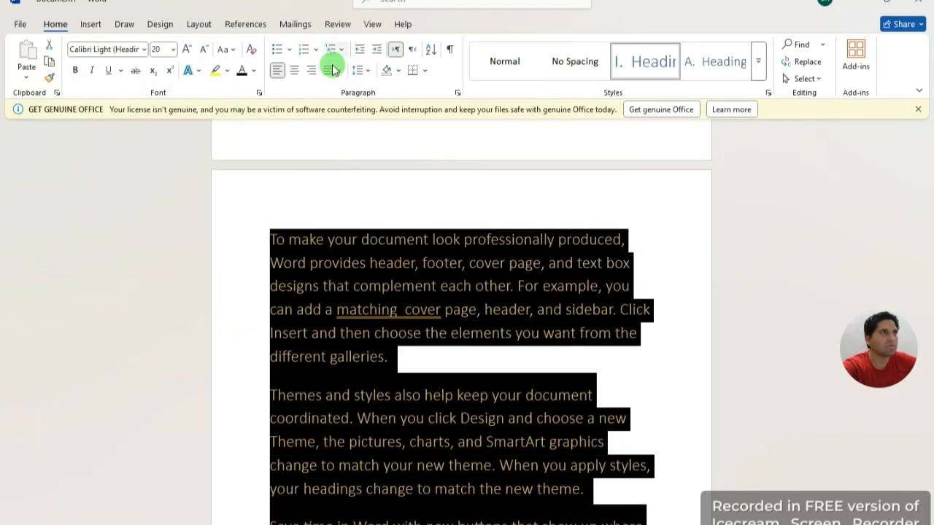
left_click(503, 61)
left_click(387, 387)
scroll(409, 390, "up", 3)
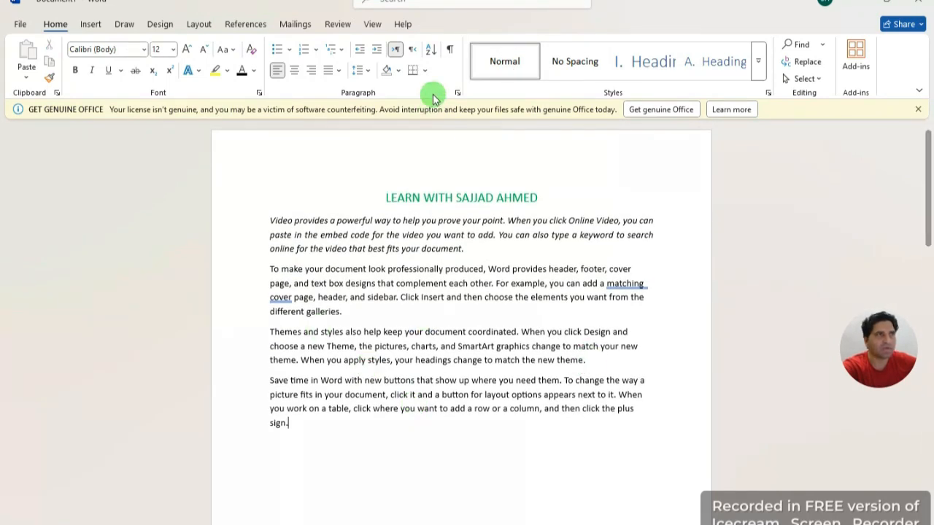
Step: Select all the text, grow the font two steps, and toggle bold and italic
left_click_drag(307, 431, 248, 202)
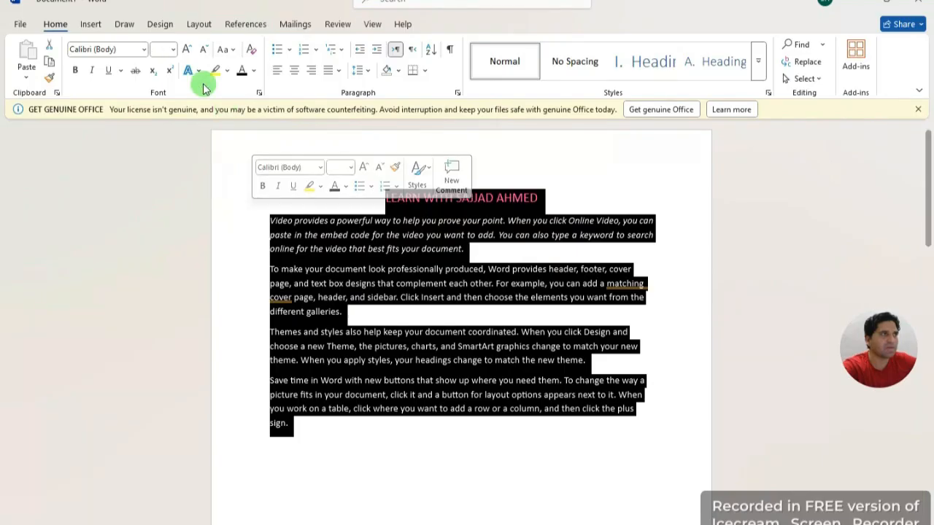
left_click(188, 51)
left_click(190, 49)
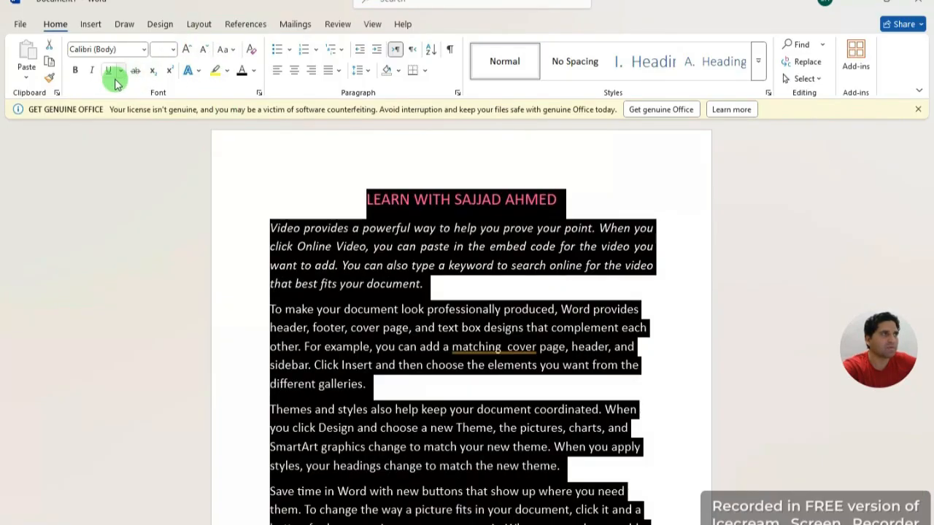
left_click(75, 70)
left_click(91, 70)
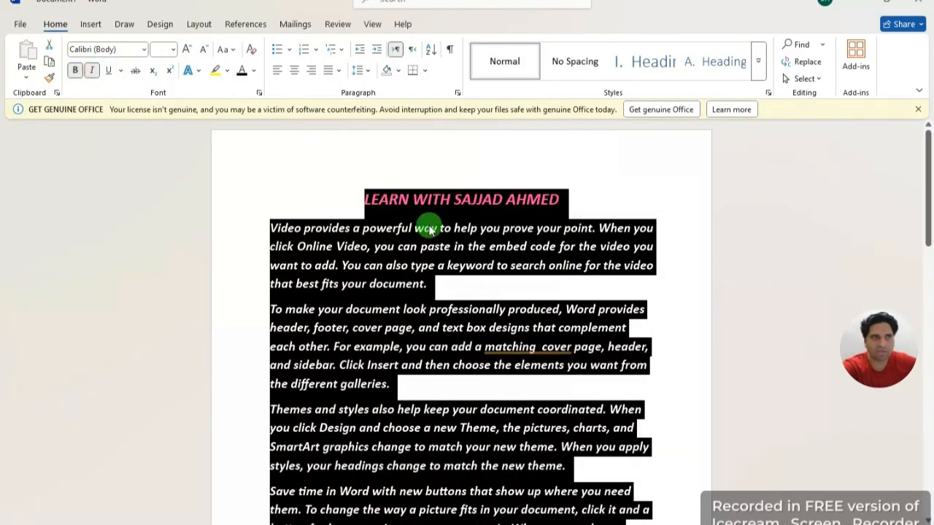
Step: Apply the Normal style to the whole document, removing the title's green centred look
left_click(507, 62)
left_click(515, 151)
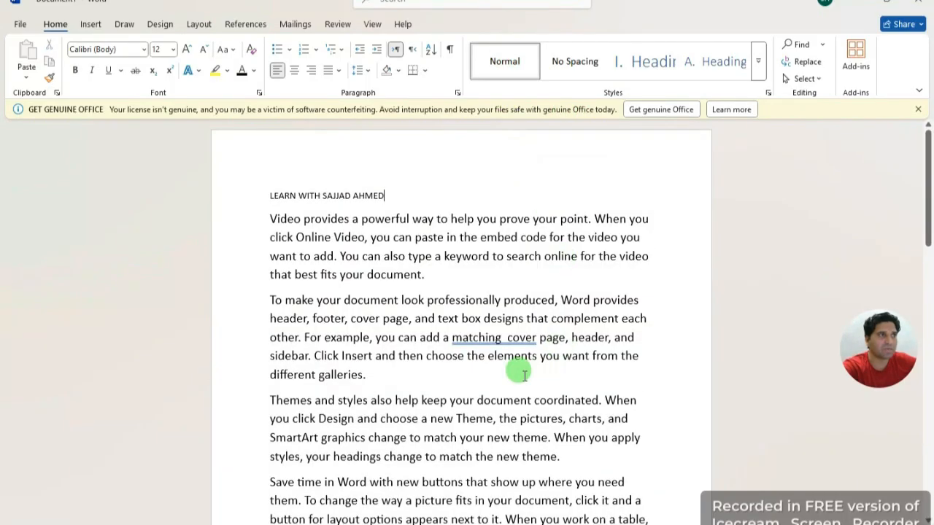
scroll(543, 369, "down", 1)
scroll(313, 446, "down", 1)
scroll(387, 415, "up", 1)
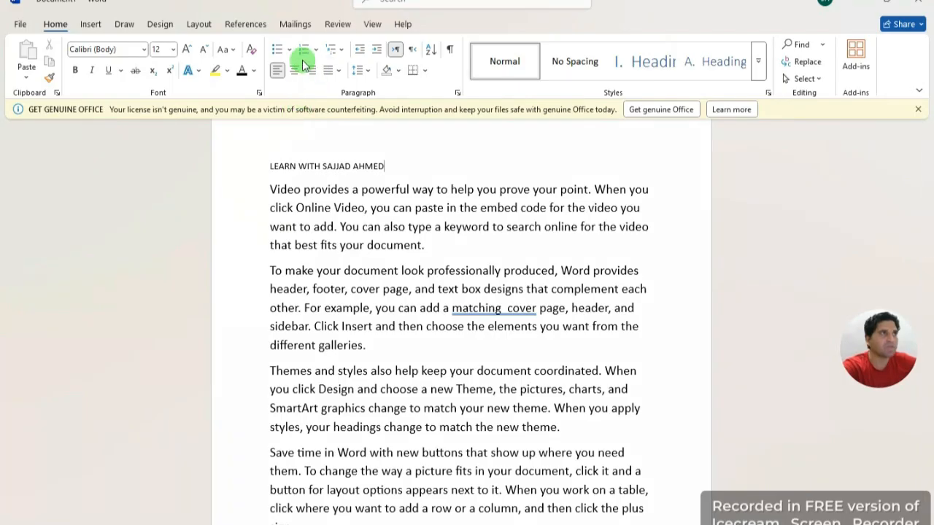
left_click_drag(364, 345, 259, 195)
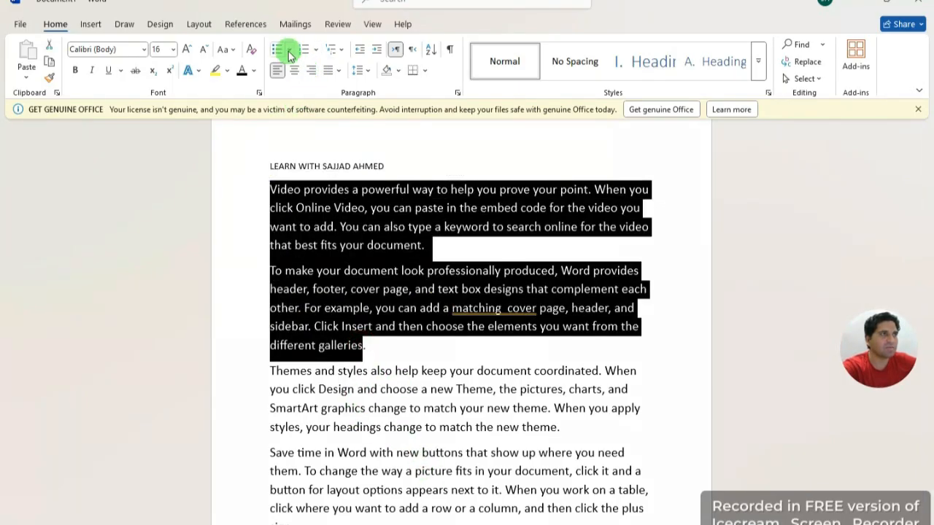
left_click(340, 48)
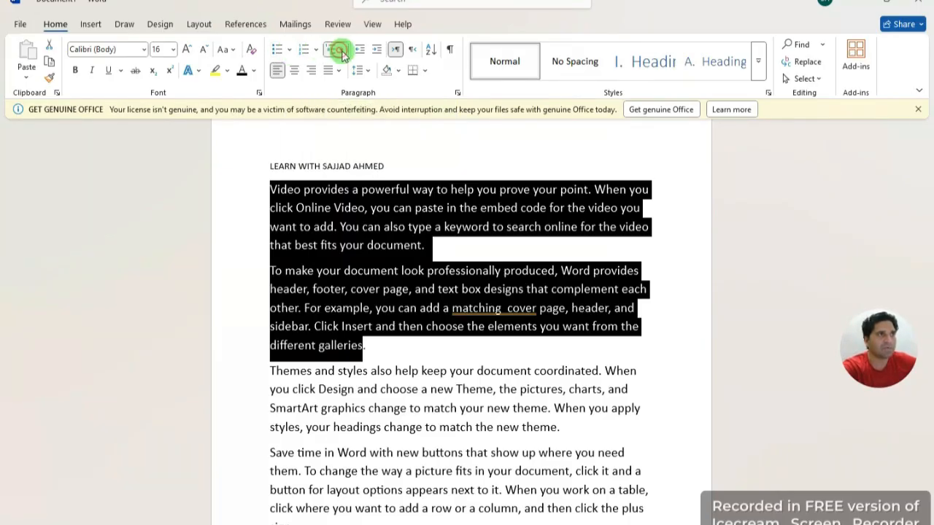
left_click(232, 142)
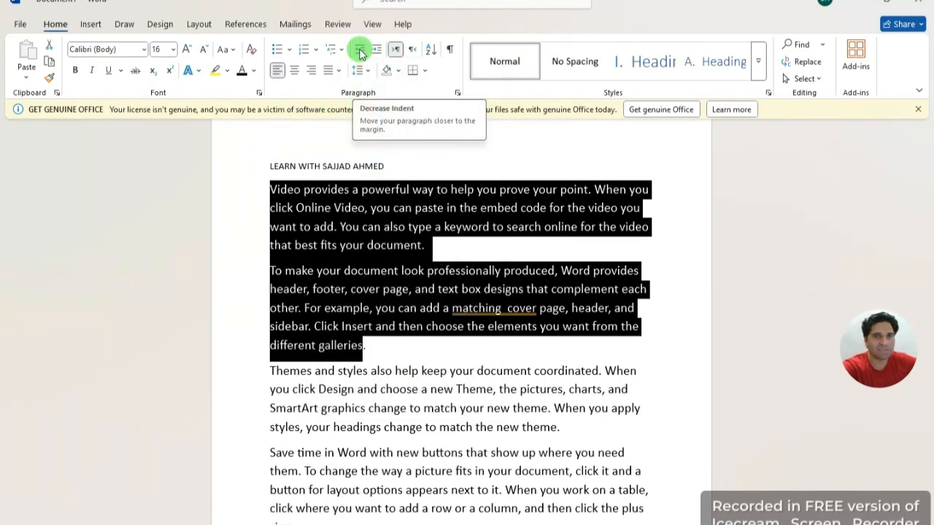
left_click(428, 246)
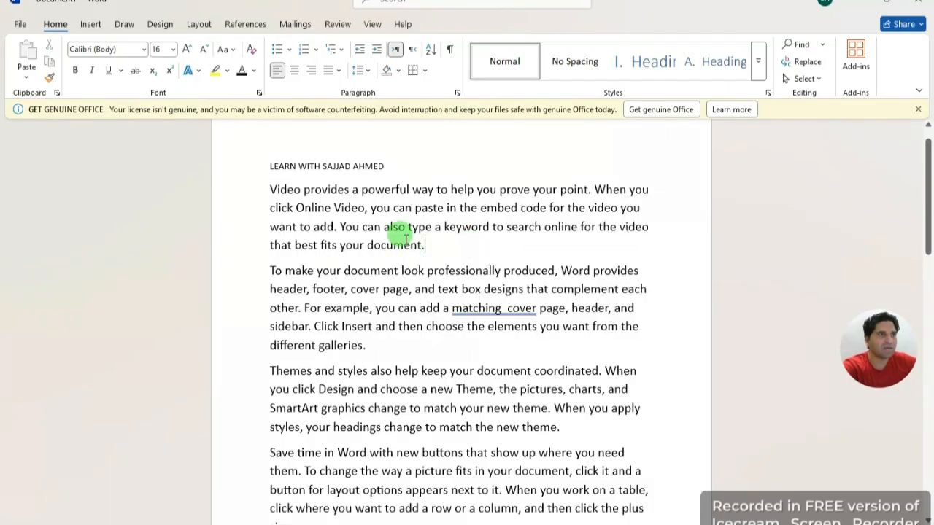
left_click_drag(427, 246, 251, 188)
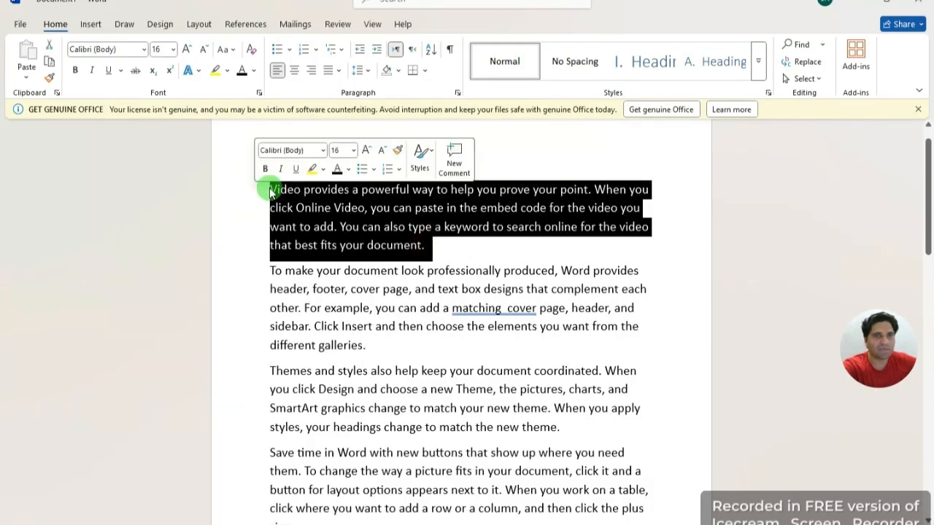
Step: Select the title line, indent it right several steps, and centre it
left_click(387, 165)
left_click_drag(388, 162, 229, 158)
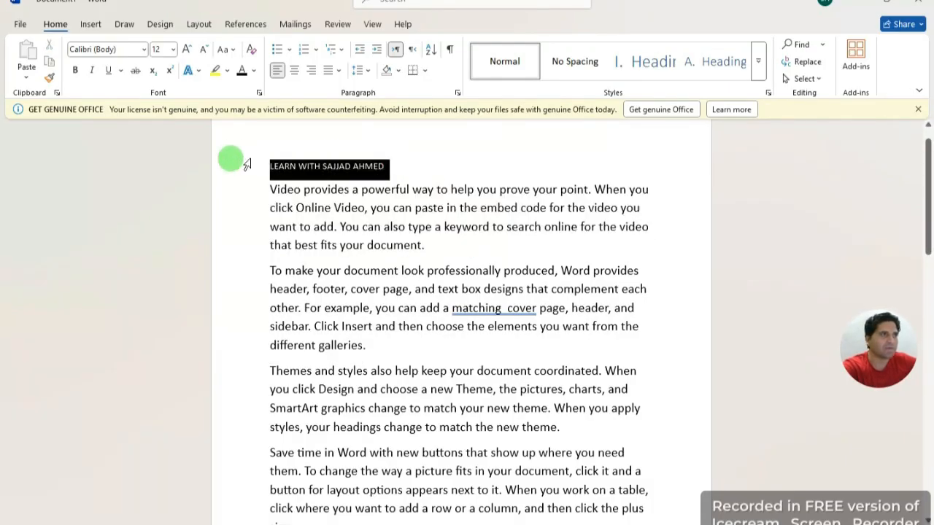
left_click(363, 54)
left_click(379, 53)
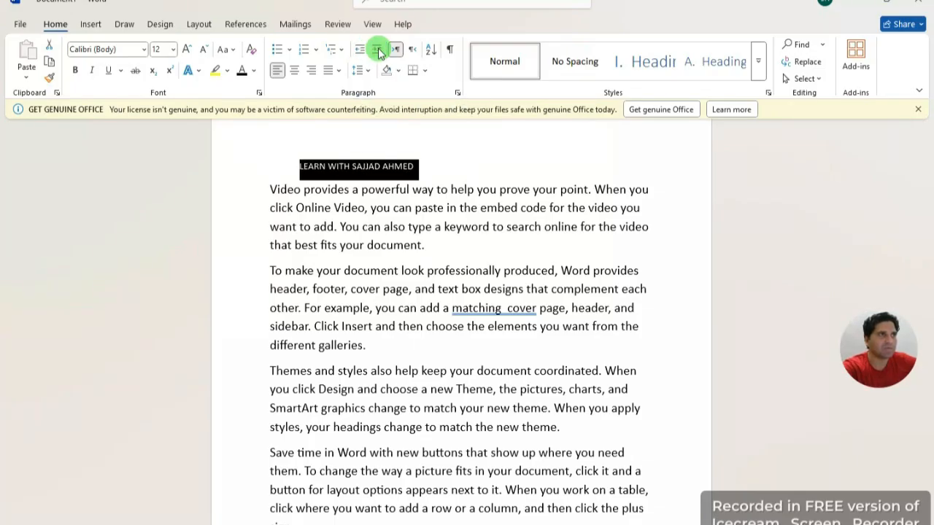
left_click(379, 52)
left_click(379, 53)
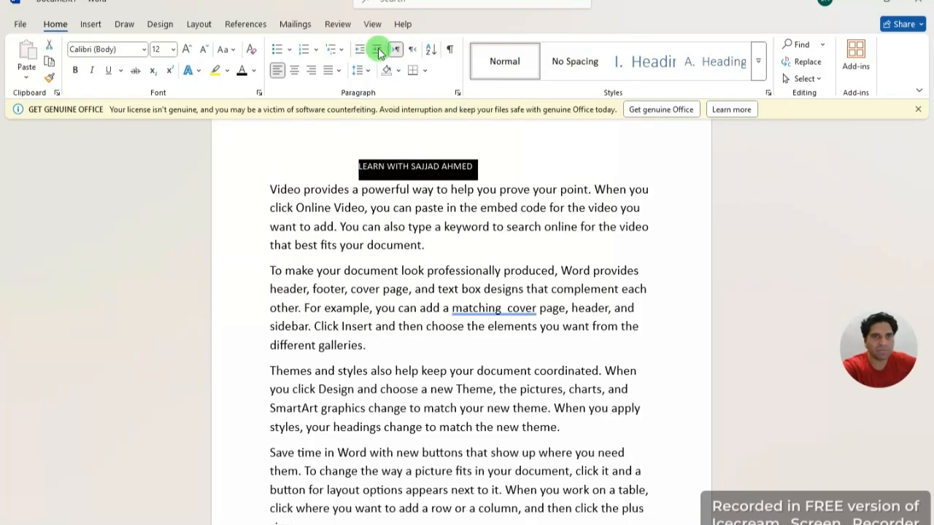
left_click(363, 52)
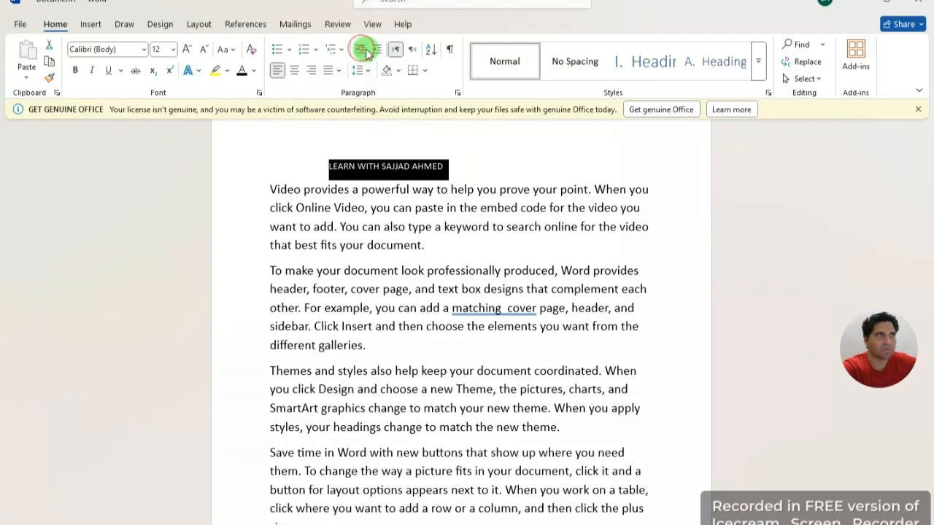
left_click(375, 54)
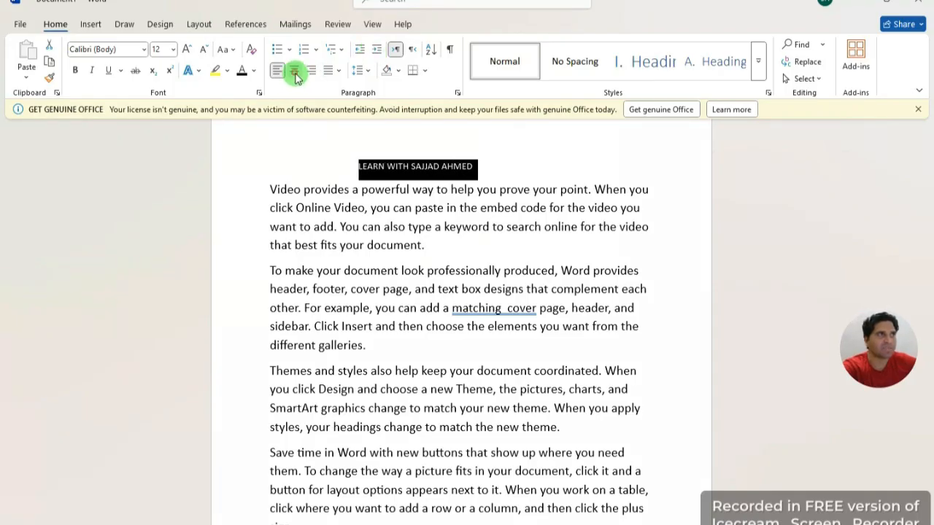
left_click(295, 71)
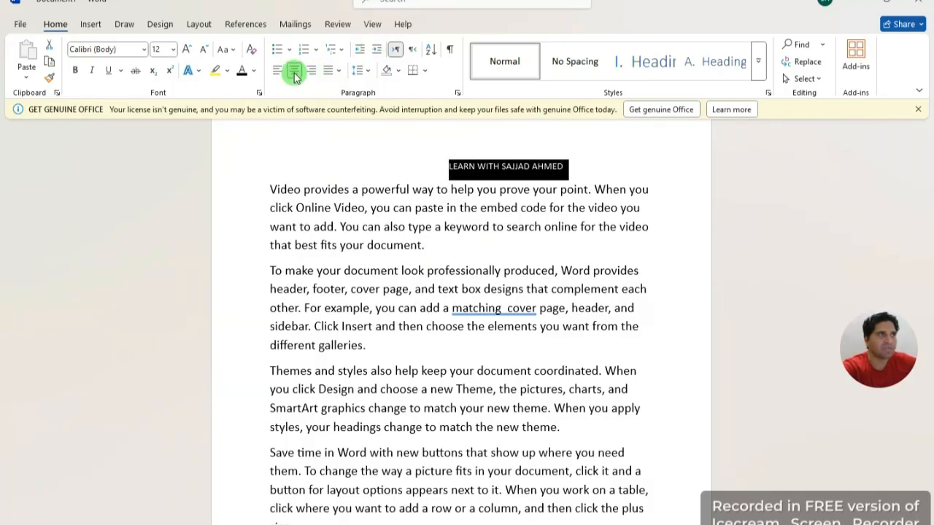
Step: Shift the title's indent back so it sits a few indent steps further left
left_click(359, 51)
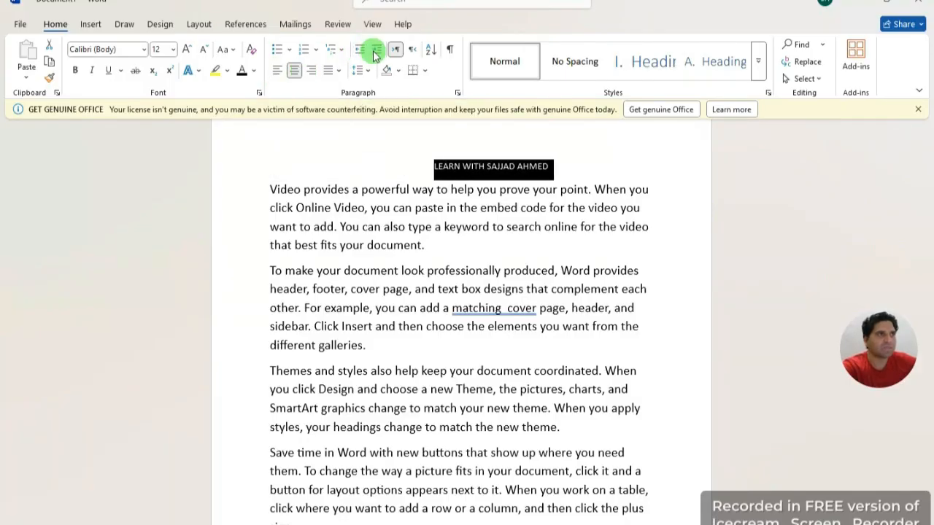
left_click(376, 50)
left_click(335, 49)
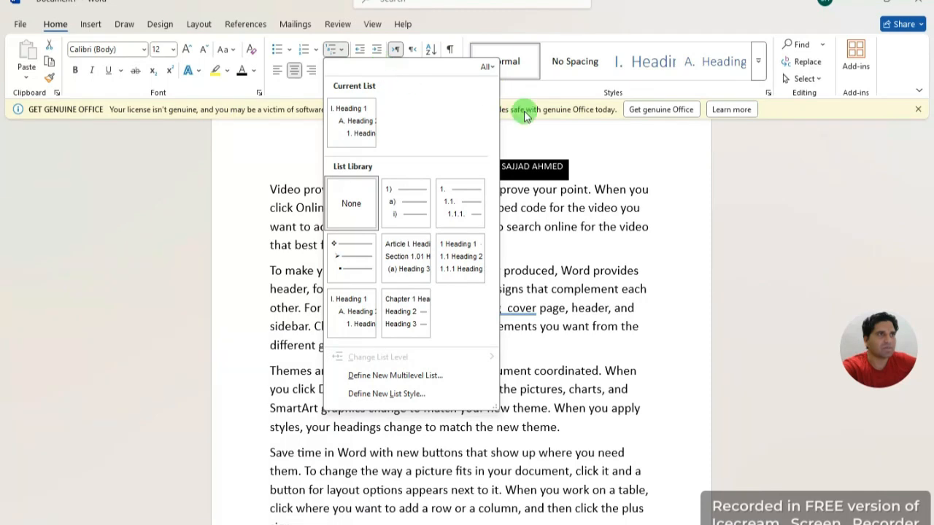
left_click(535, 133)
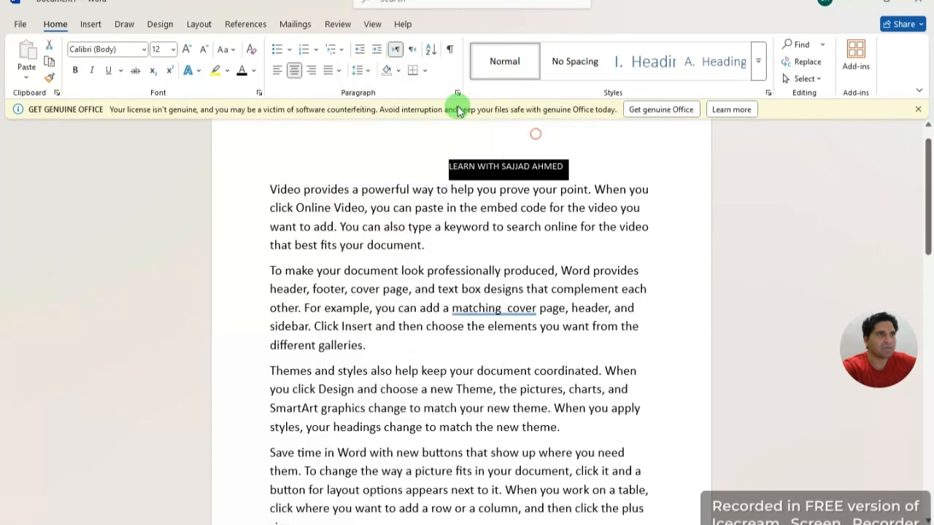
left_click(360, 51)
left_click(358, 52)
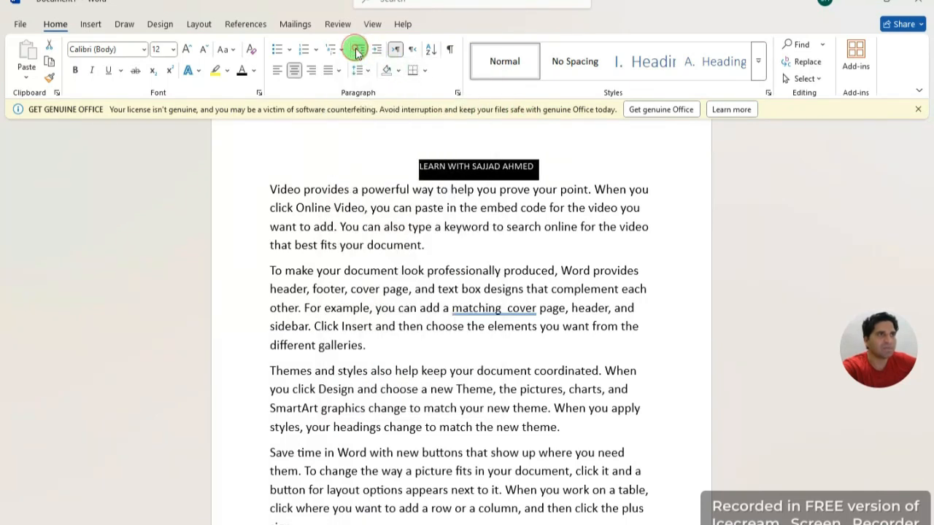
left_click(357, 52)
left_click(373, 54)
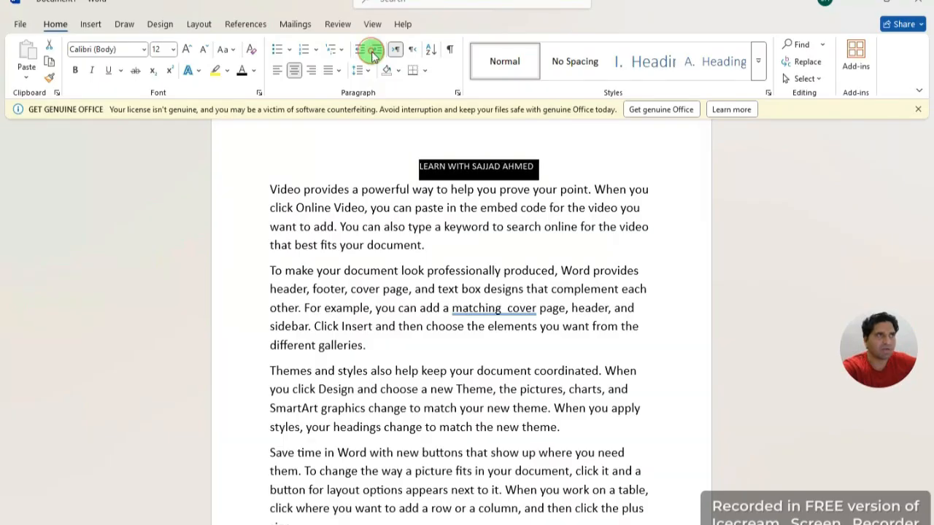
left_click(363, 55)
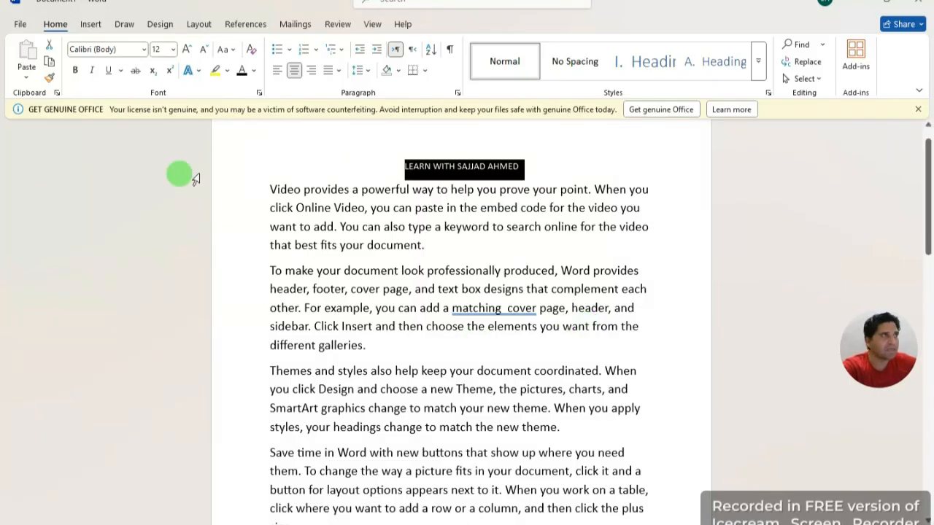
Step: Type 'DA' at the end of the first paragraph, after 'document.'
left_click(534, 161)
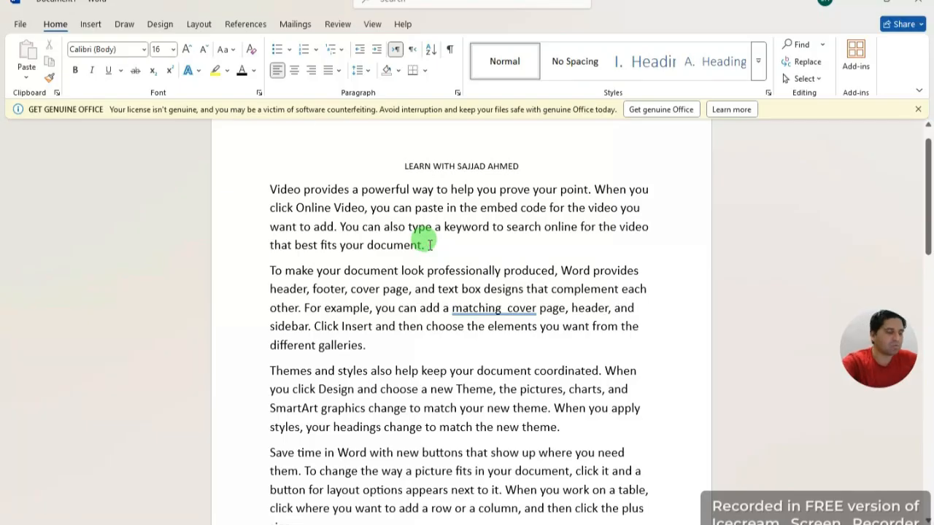
left_click(429, 245)
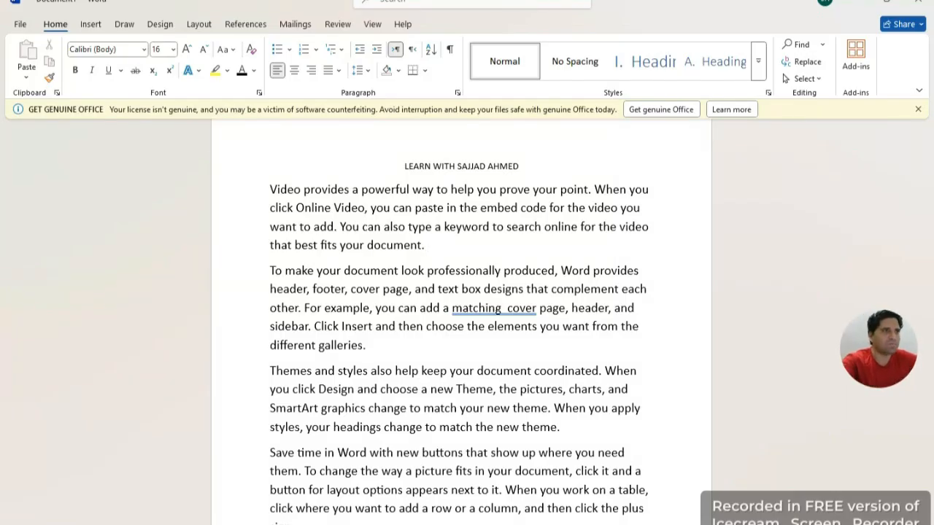
type("DATA entry")
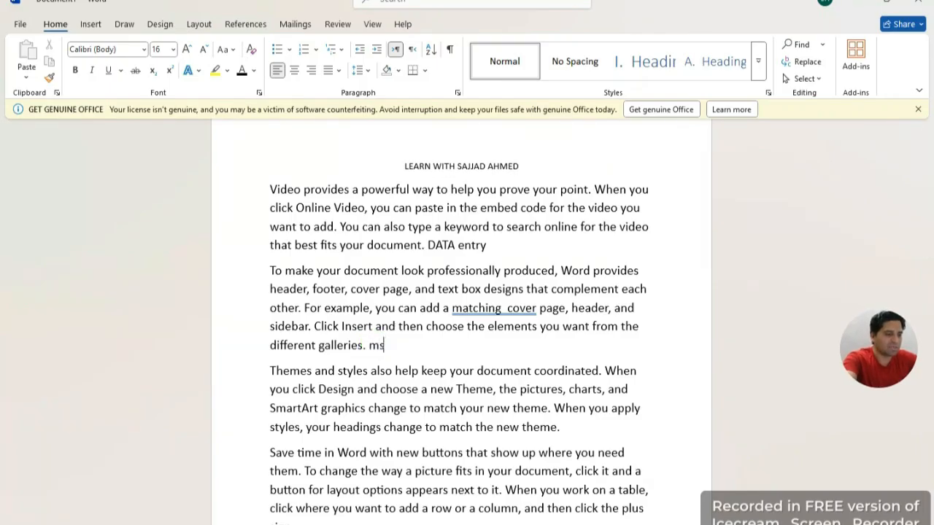
Step: Highlight 'msc', 'DATA entry' and 'new theme.' in red
left_click_drag(389, 345, 370, 343)
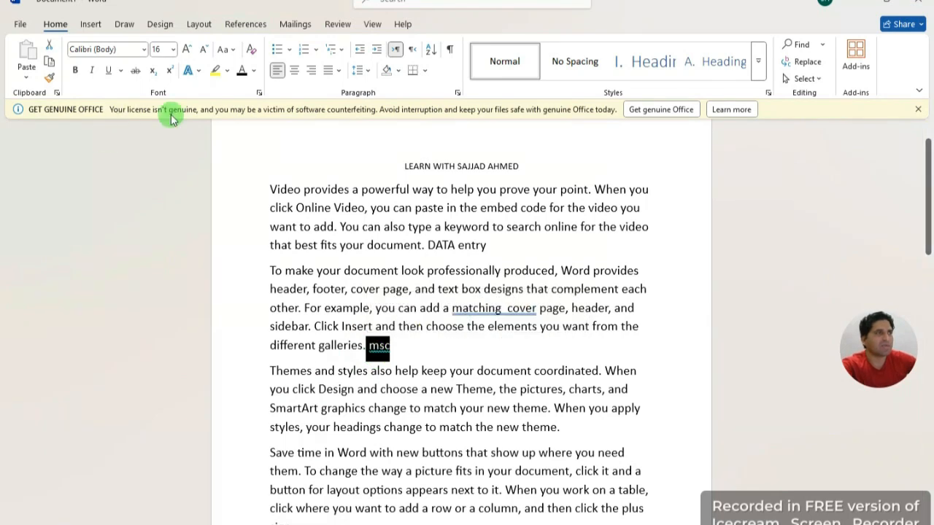
left_click(229, 72)
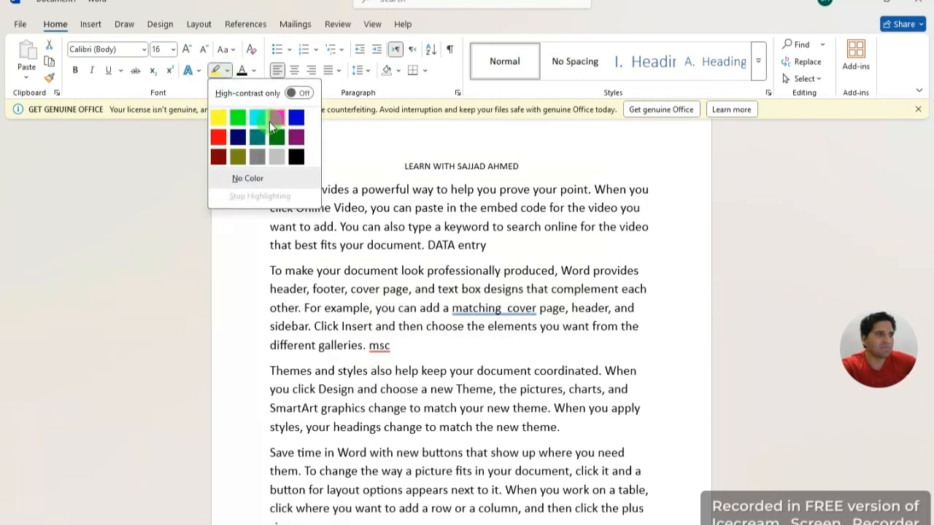
left_click(218, 137)
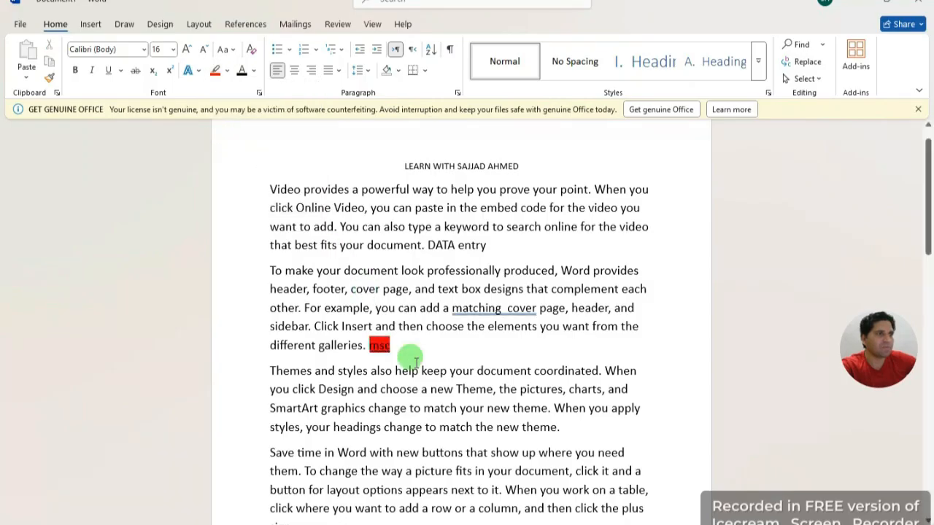
left_click_drag(486, 245, 426, 245)
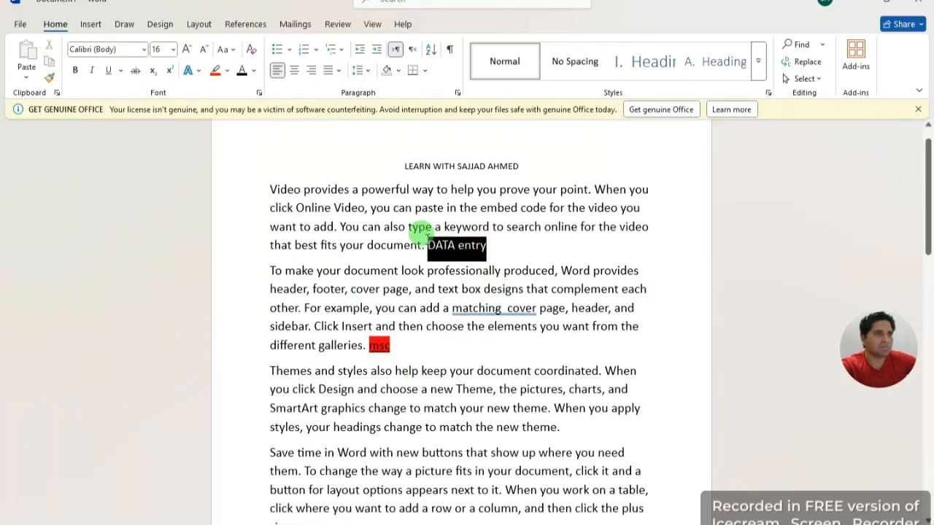
left_click(221, 72)
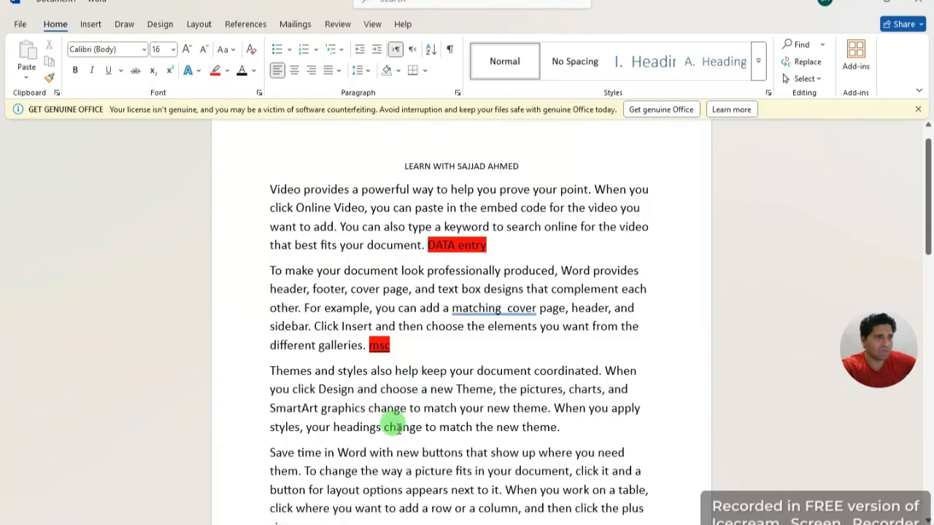
left_click_drag(560, 428, 497, 425)
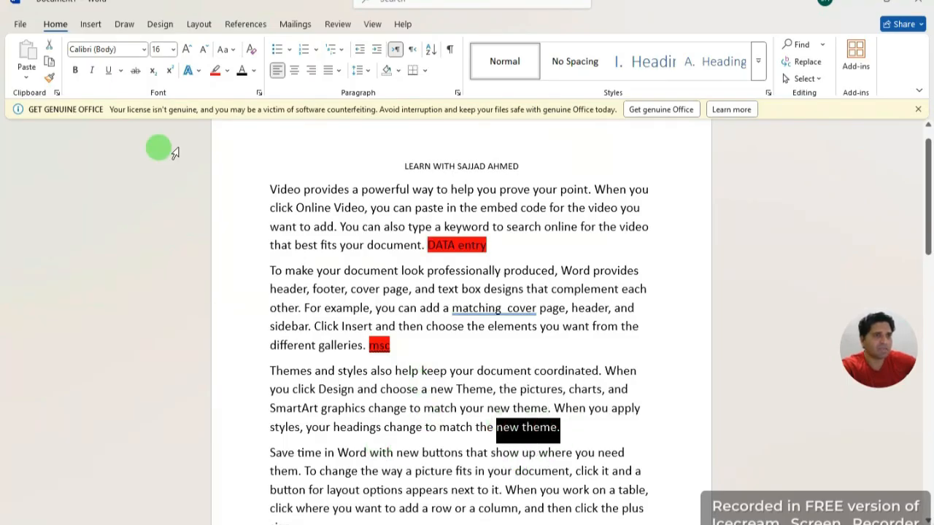
left_click(225, 70)
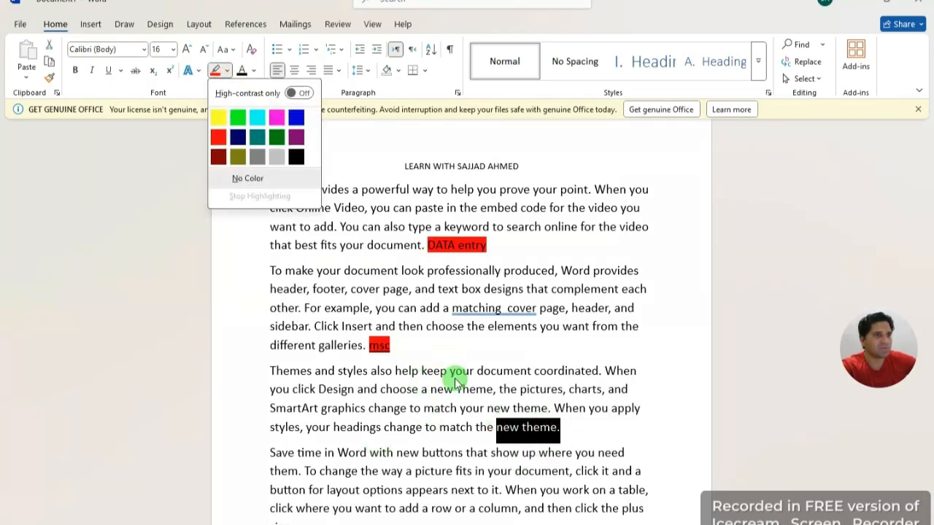
left_click(219, 137)
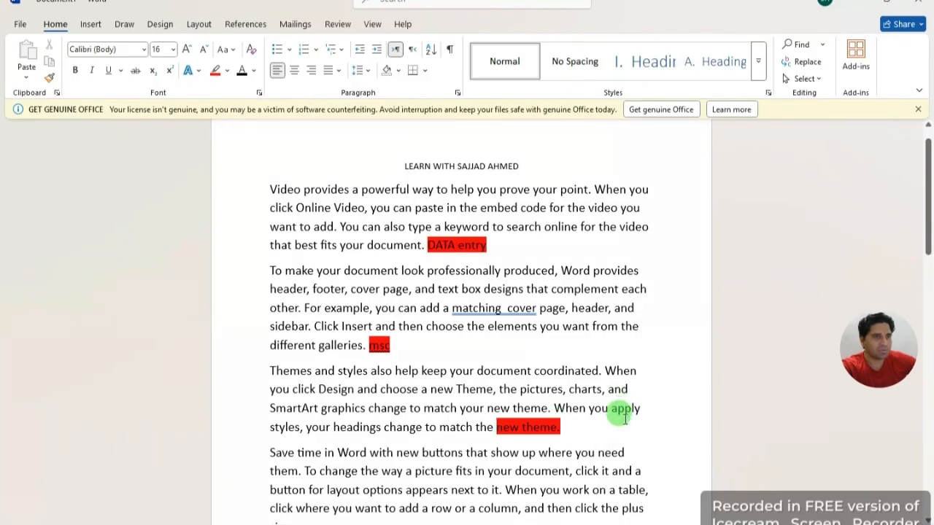
scroll(613, 416, "down", 1)
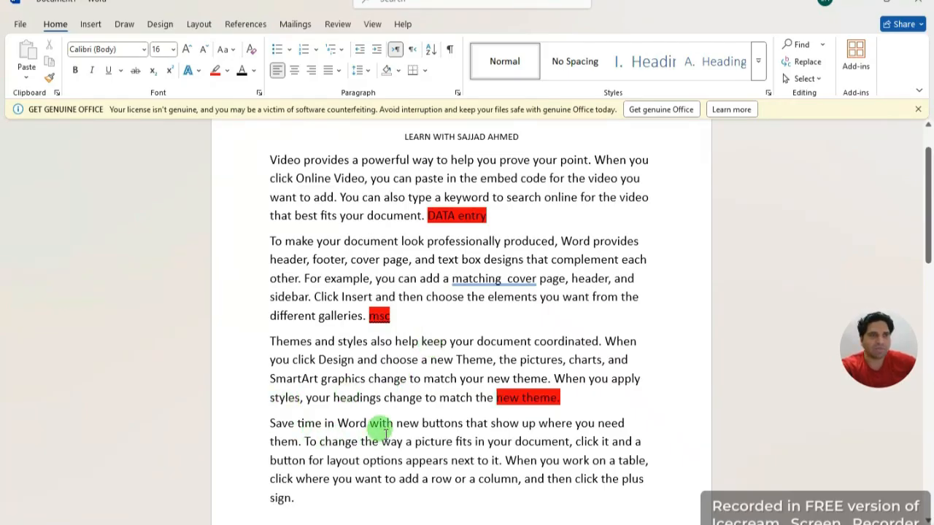
Step: Return the first three paragraphs, through 'new theme.', to Normal style
left_click(227, 71)
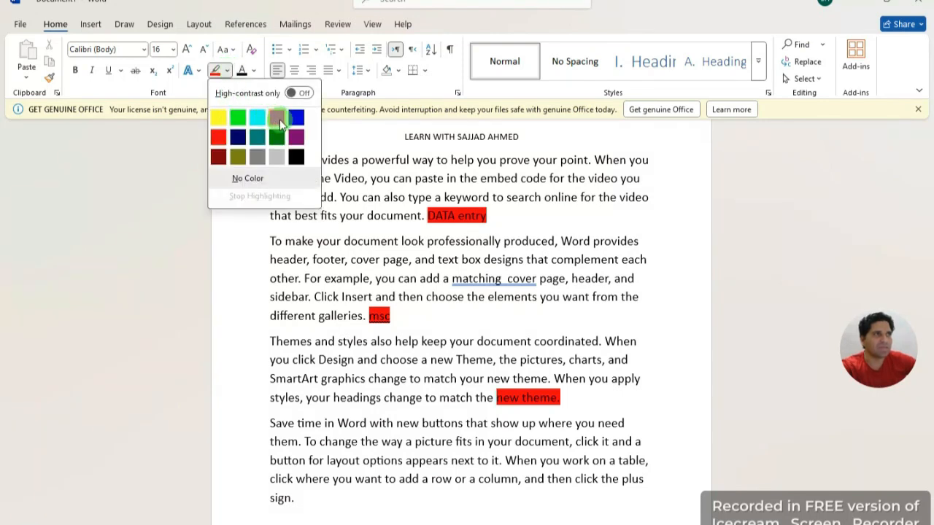
left_click(558, 401)
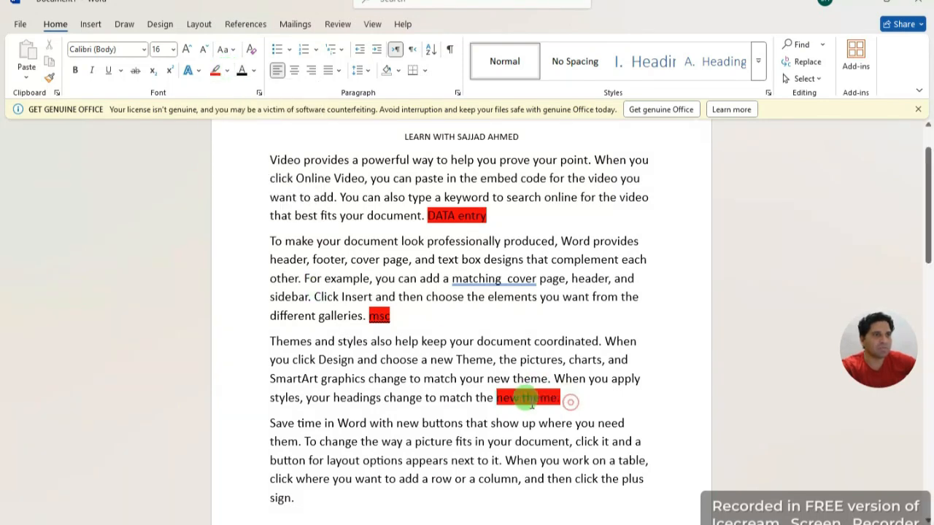
left_click(226, 70)
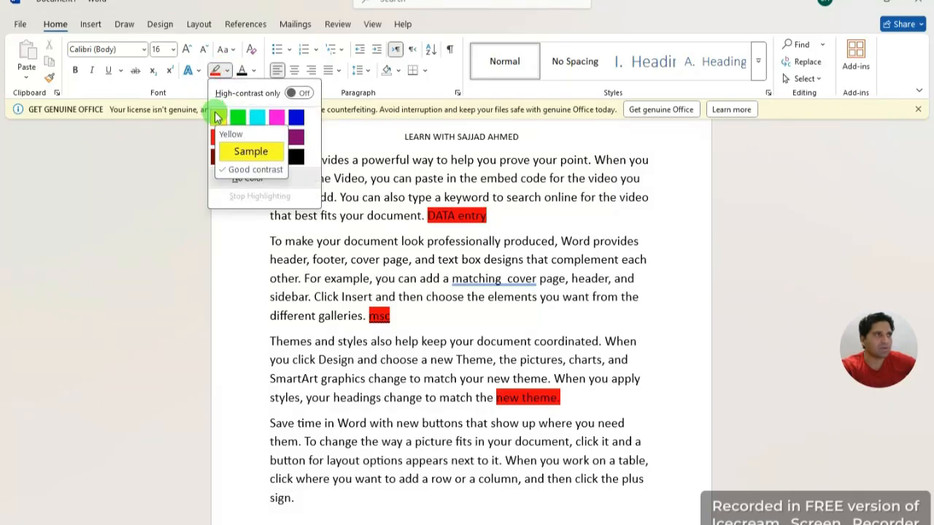
left_click(394, 314)
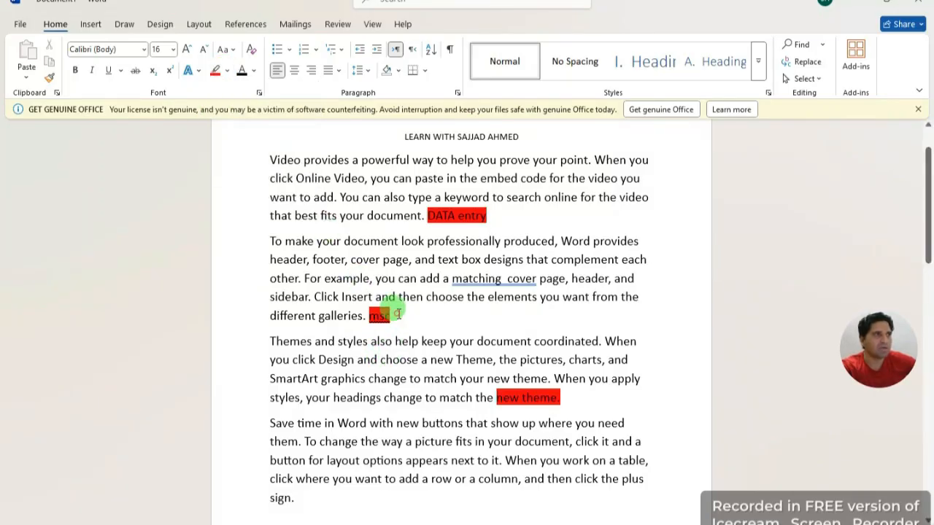
left_click_drag(569, 400, 314, 198)
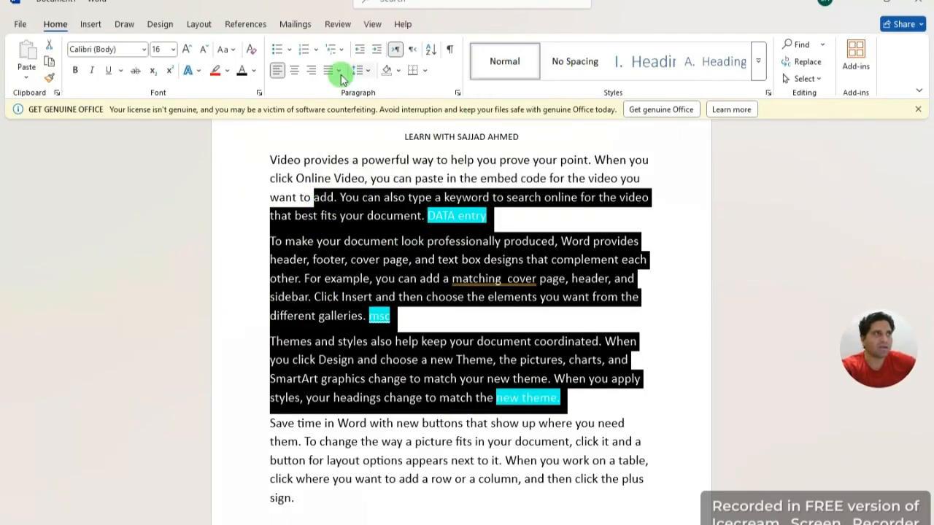
left_click(502, 64)
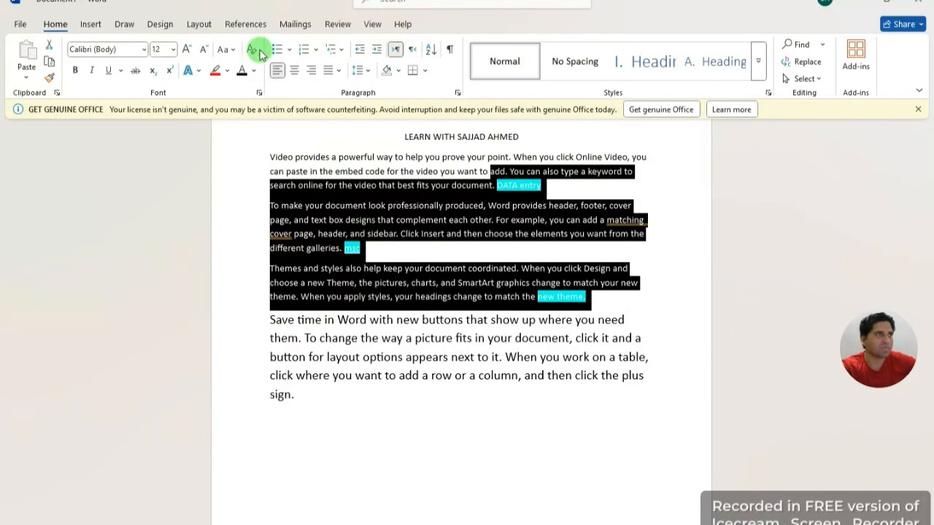
Step: Set the first three paragraphs' highlight to No Color, then select the title line
left_click(354, 394)
left_click_drag(594, 296, 298, 186)
left_click(227, 70)
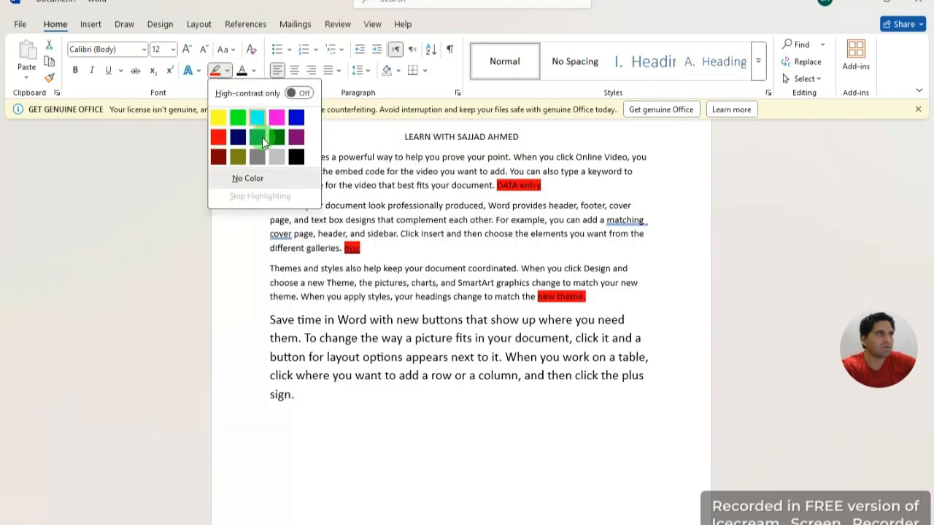
left_click(252, 178)
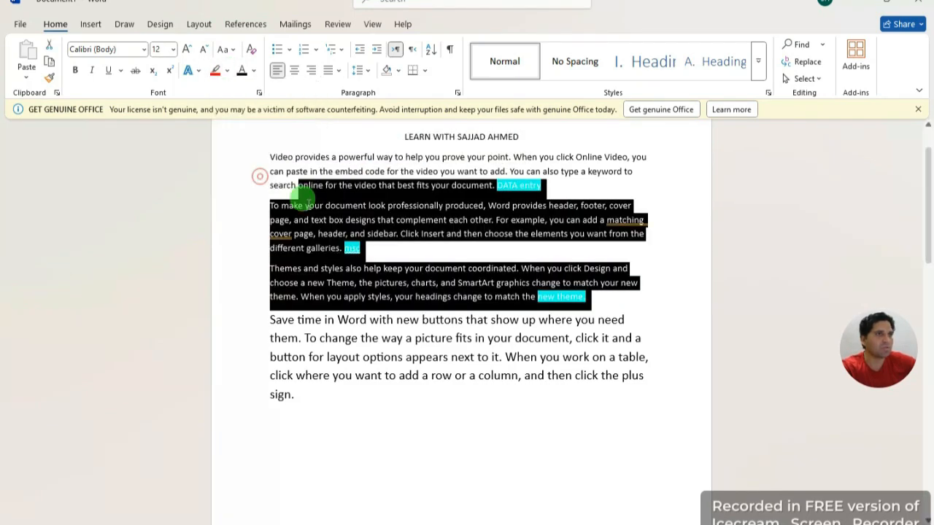
left_click(384, 417)
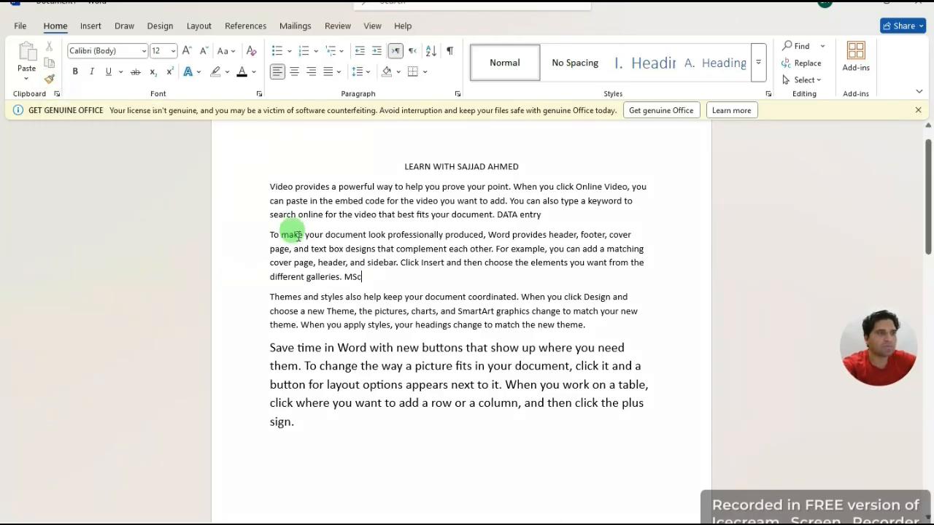
left_click_drag(528, 166, 398, 167)
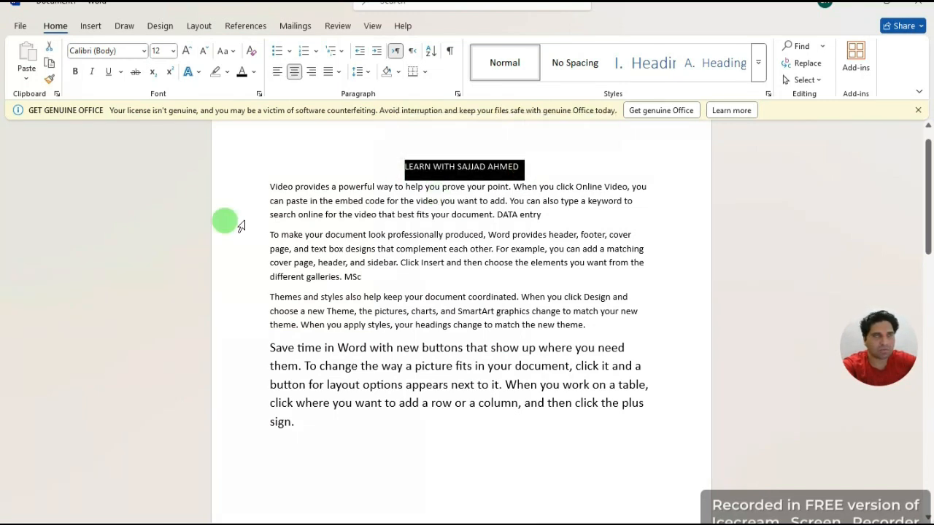
Step: Make the title bold, italic and blue, then start a new paragraph after 'new theme.'
left_click(74, 72)
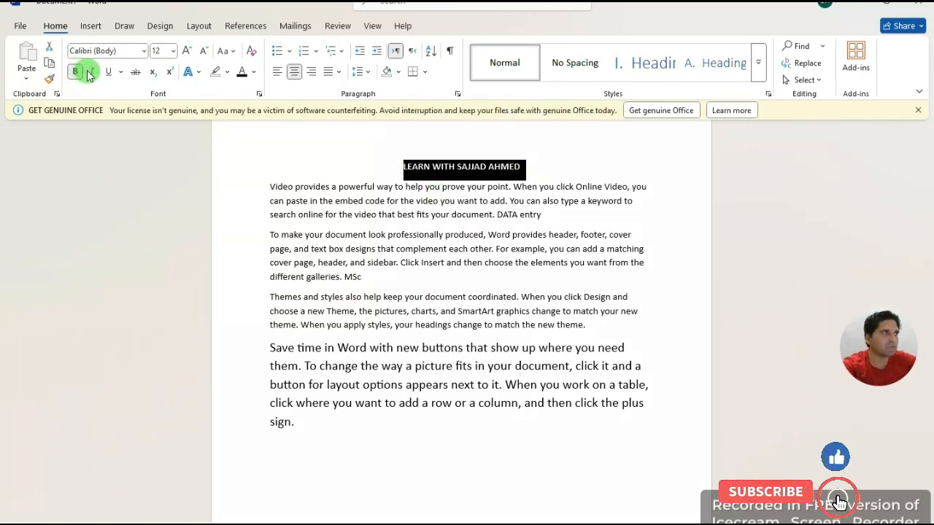
left_click(91, 71)
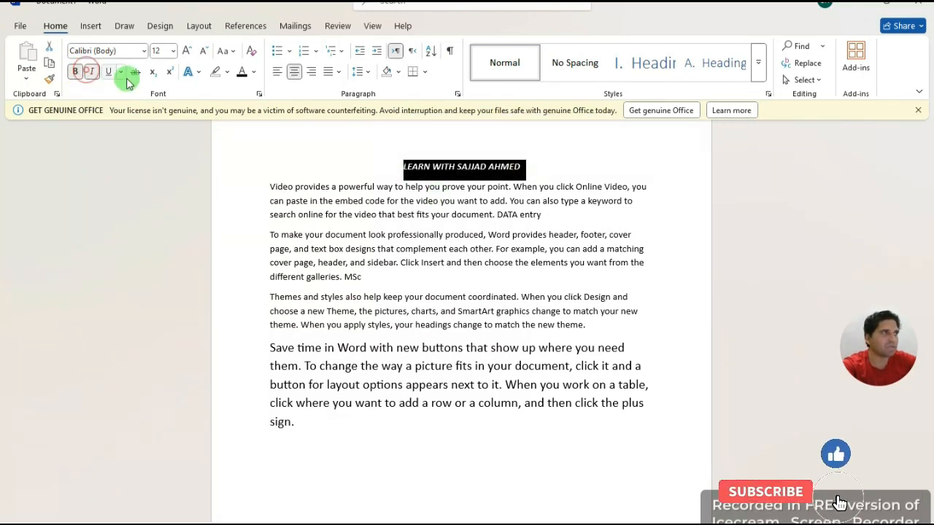
left_click(252, 72)
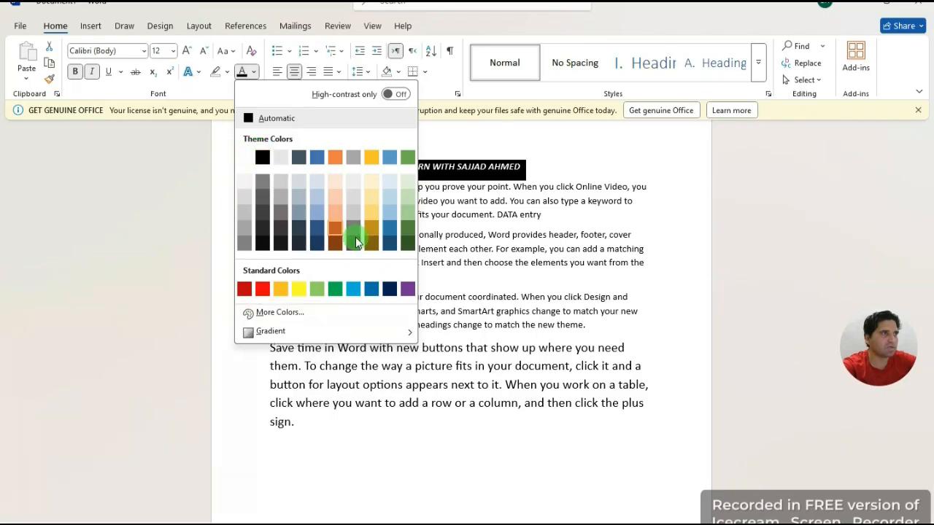
left_click(372, 291)
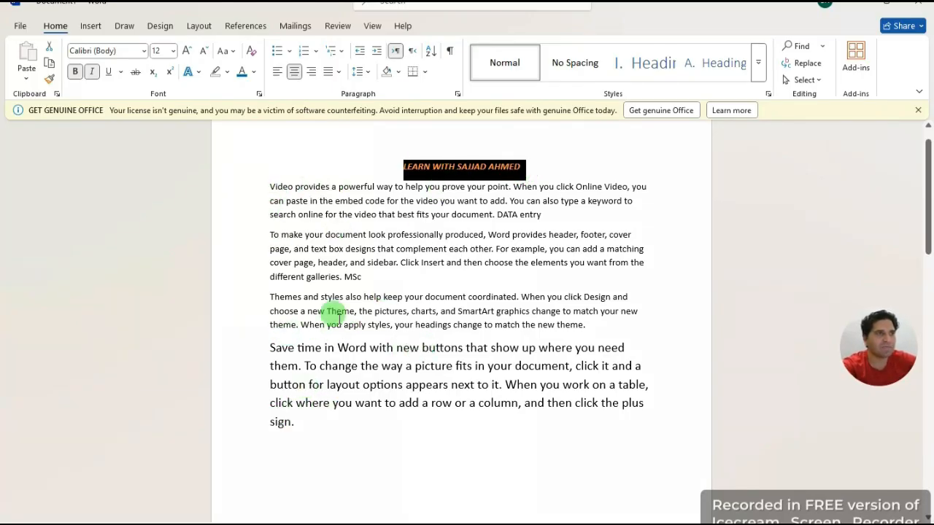
left_click(588, 326)
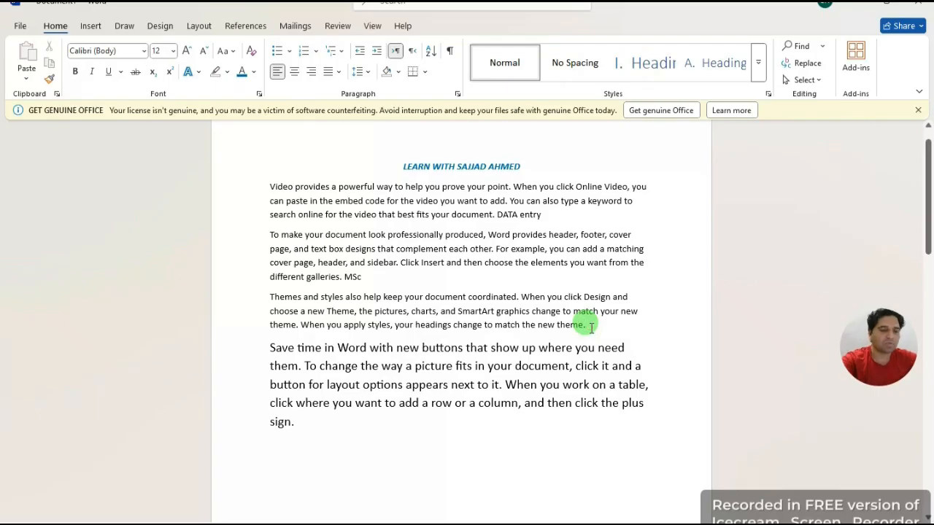
key("Return")
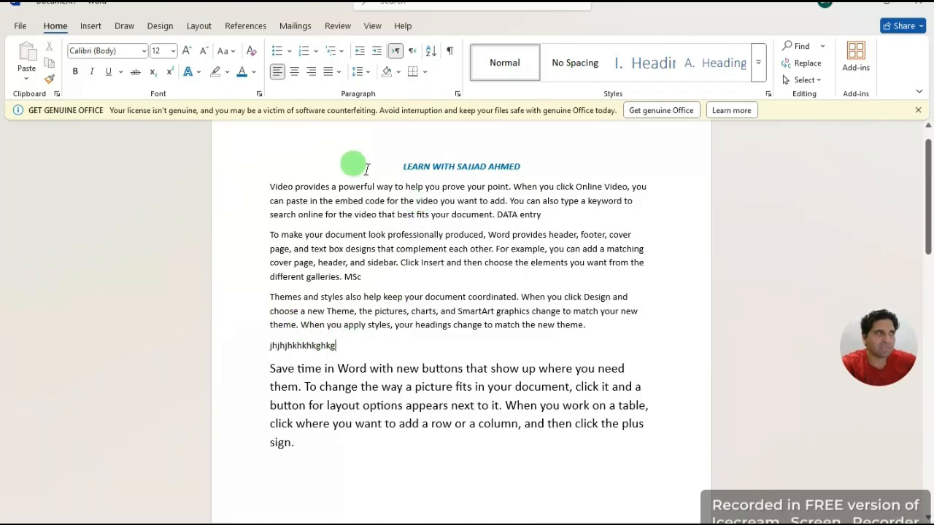
Step: Use Format Painter to copy the title's formatting onto the 'jhjhjhkhkhkghkg' line
left_click_drag(344, 340, 250, 344)
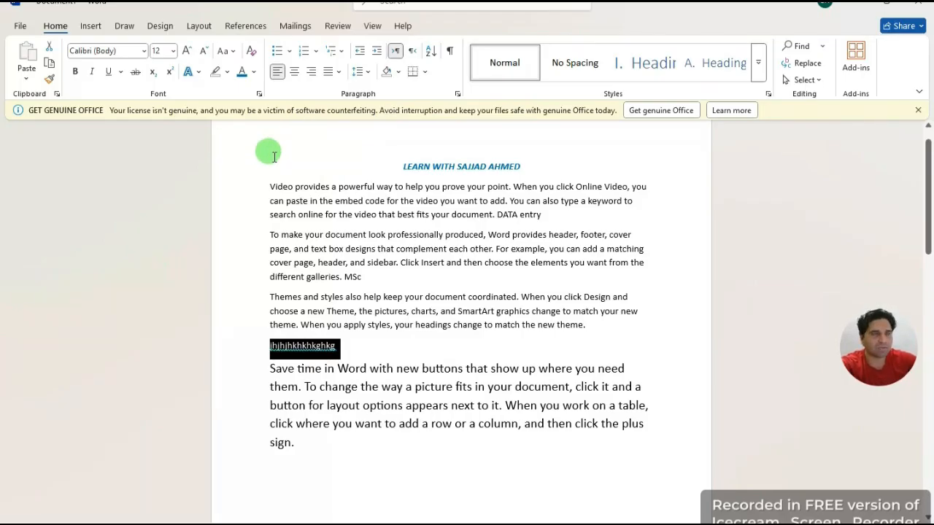
left_click(396, 348)
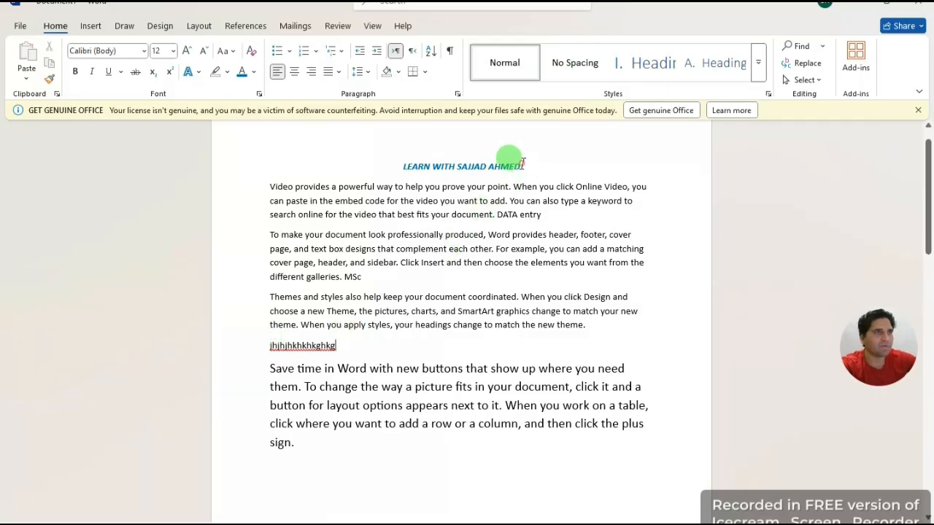
left_click_drag(524, 165, 384, 161)
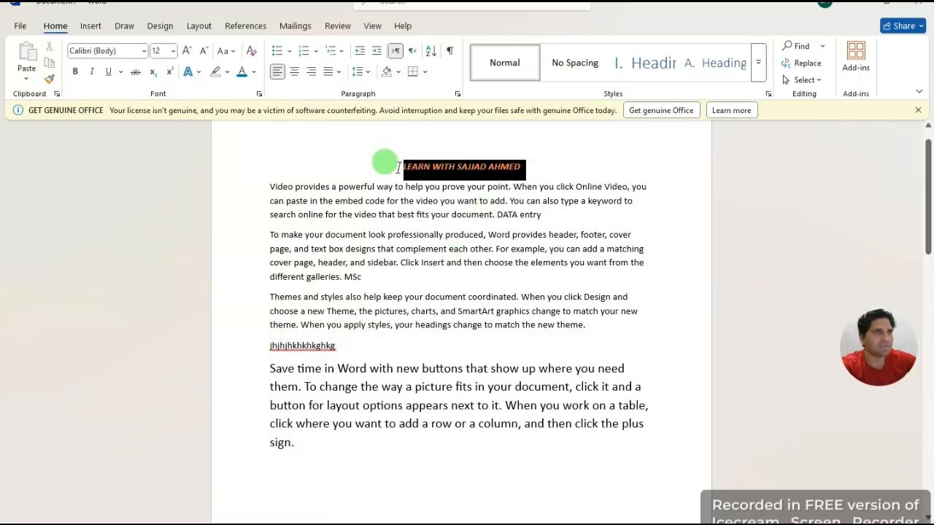
left_click(45, 79)
left_click_drag(270, 347, 330, 350)
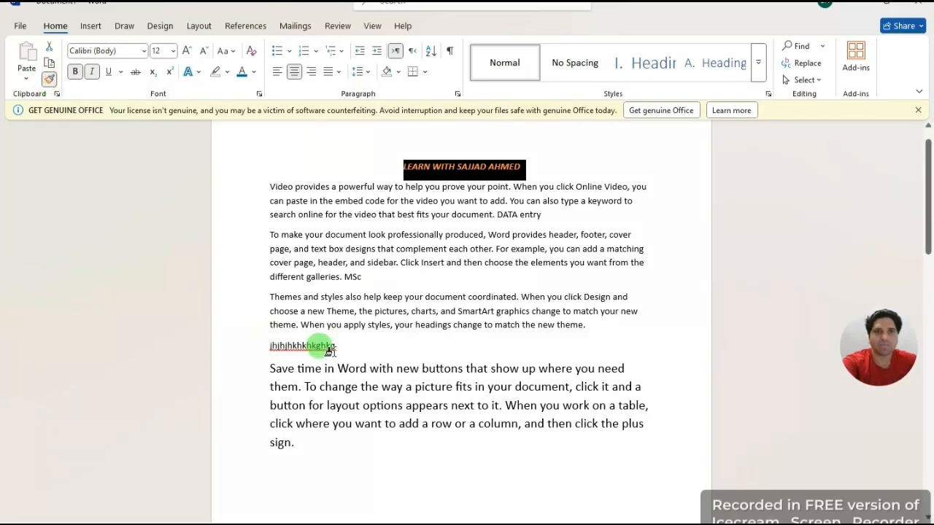
left_click_drag(346, 347, 262, 341)
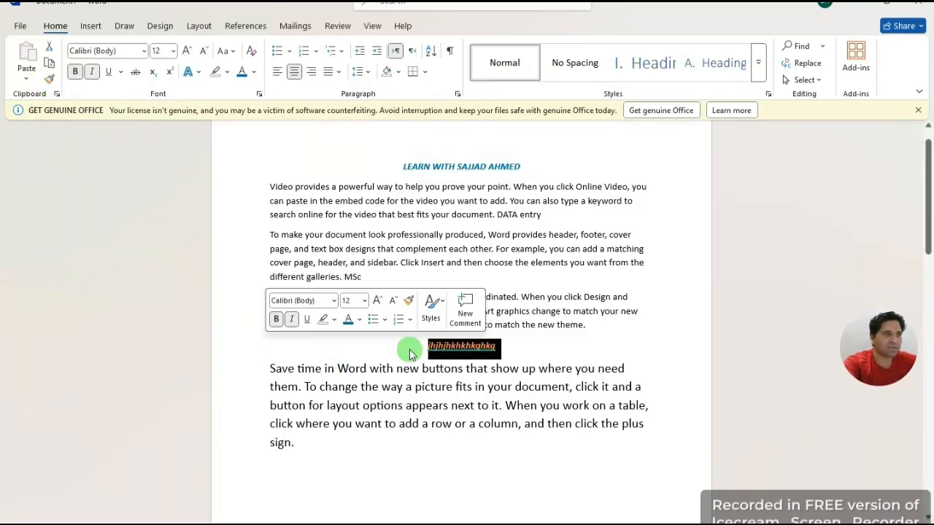
left_click(352, 351)
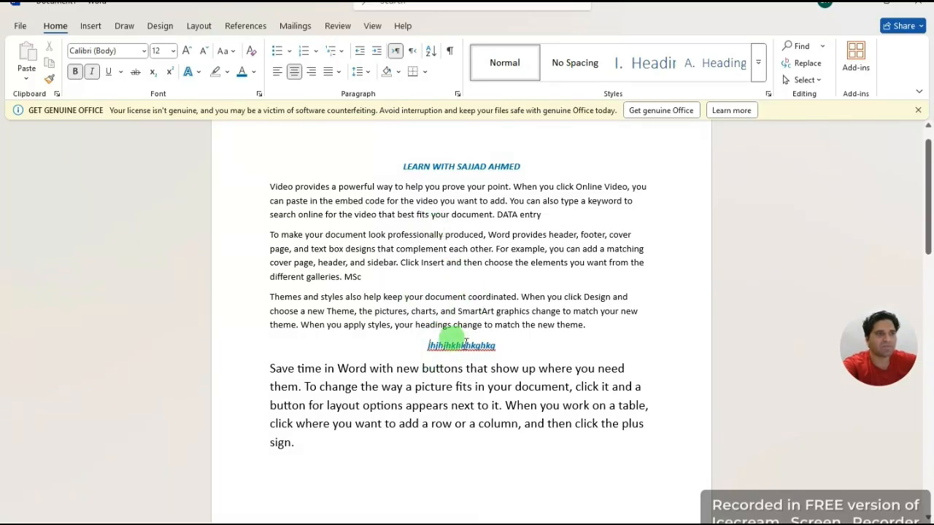
left_click_drag(517, 164, 374, 163)
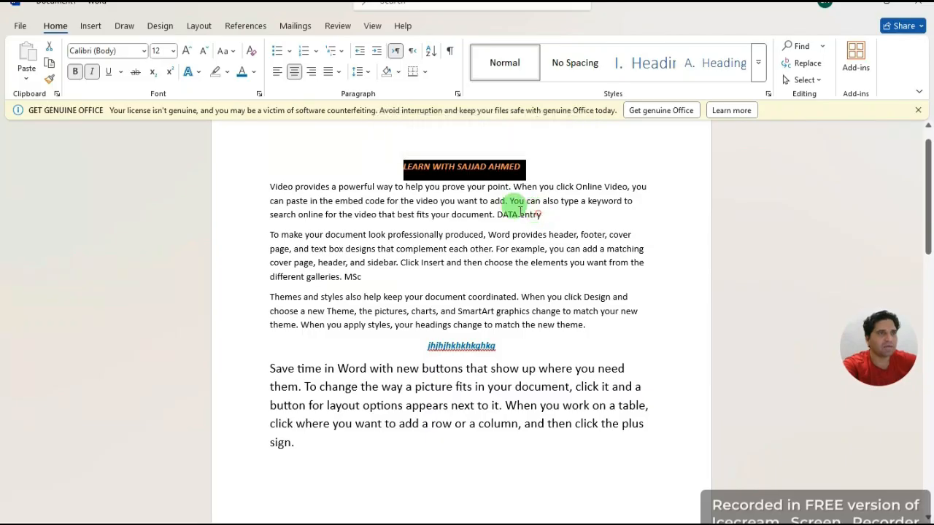
left_click_drag(543, 214, 202, 186)
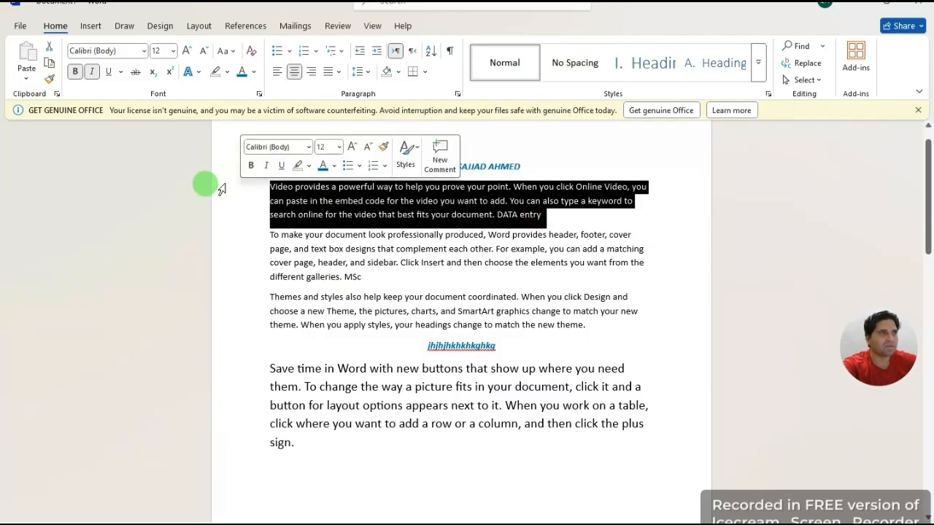
Step: Copy the title's formatting onto the first body paragraph with Format Painter
left_click(49, 78)
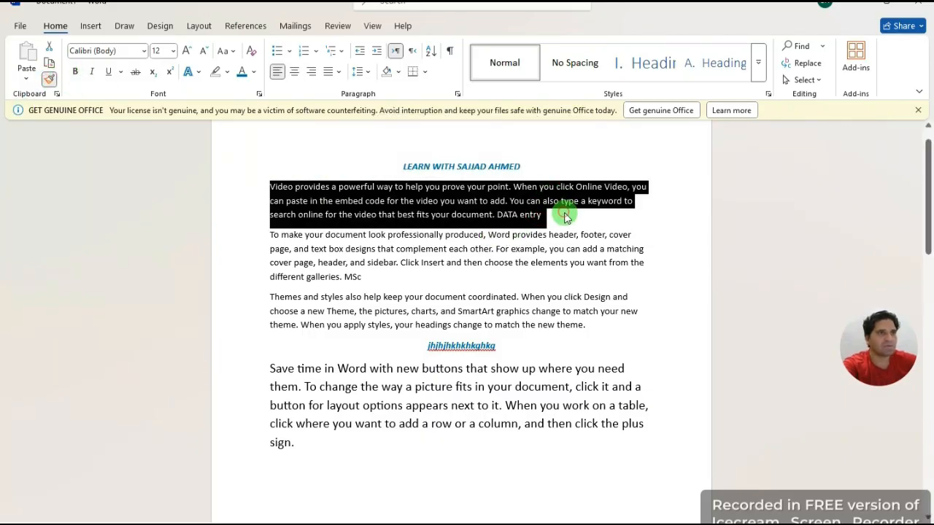
left_click(565, 217)
left_click_drag(523, 167, 344, 158)
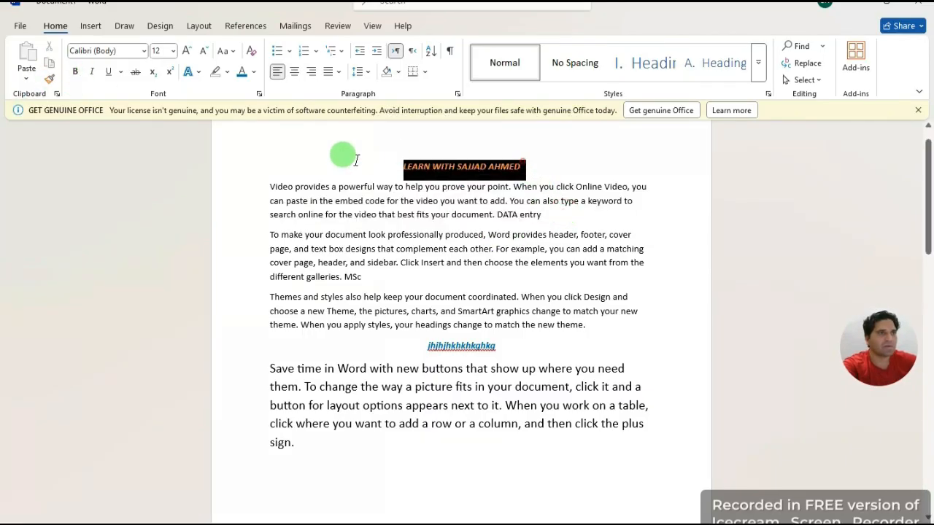
left_click(49, 79)
mouse_move(556, 215)
left_mouse_down()
mouse_move(402, 212)
mouse_move(245, 184)
left_mouse_up()
left_click(673, 225)
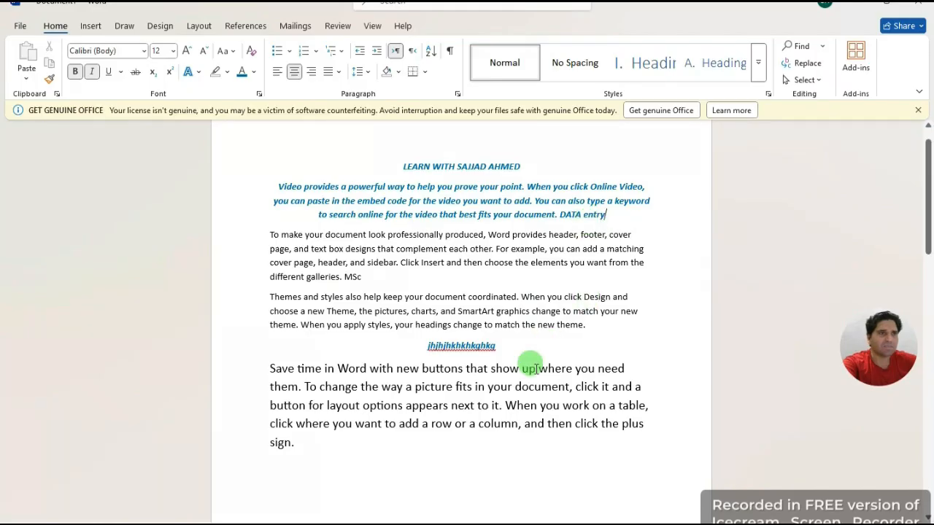
Step: Clear all formatting from the title through the jhjhjhkhkhkghkg line, then delete the end of that line
left_click_drag(506, 349, 240, 156)
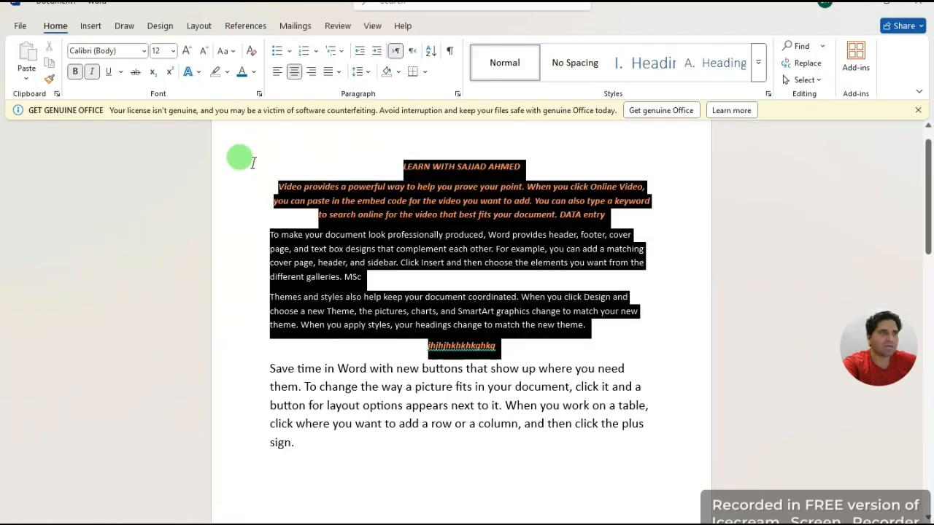
left_click(251, 56)
left_click(445, 146)
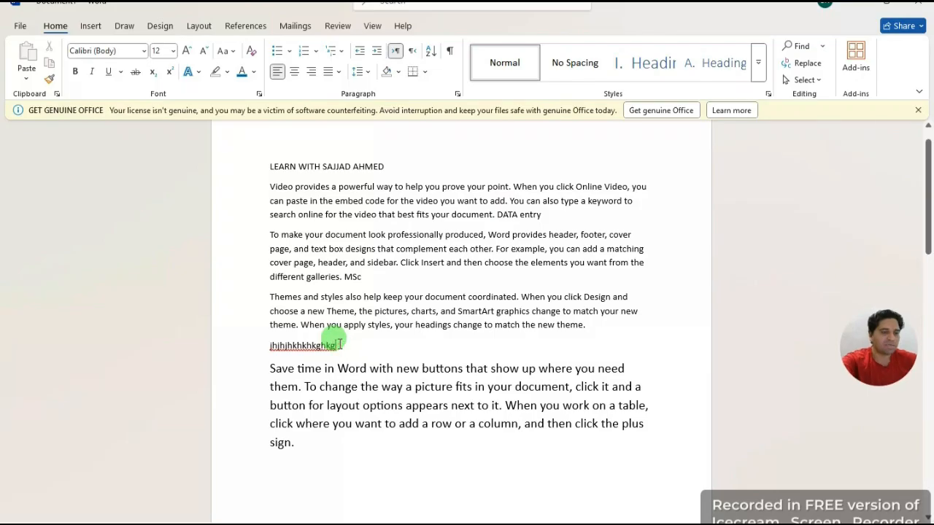
key("BackSpace")
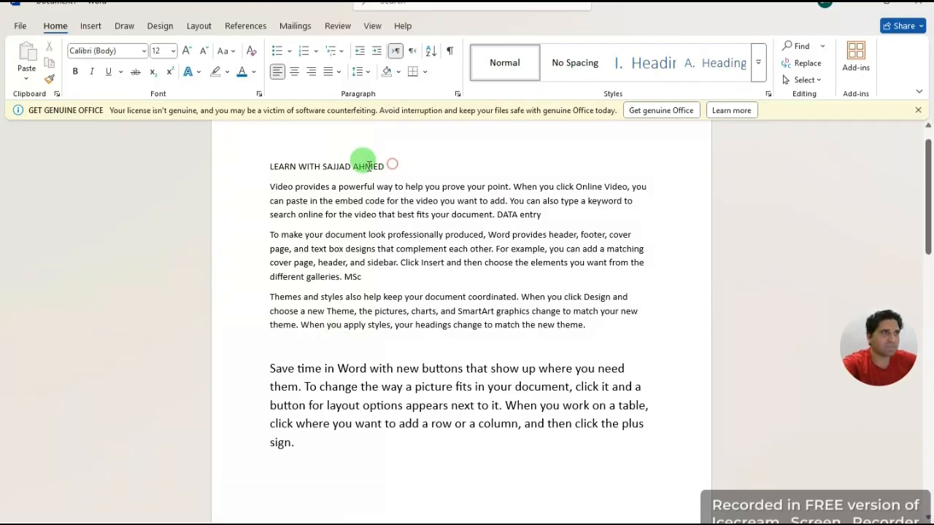
Step: Make the title LEARN WITH SAJJAD AHMED bold, italic and 14 pt
left_click_drag(389, 166, 244, 166)
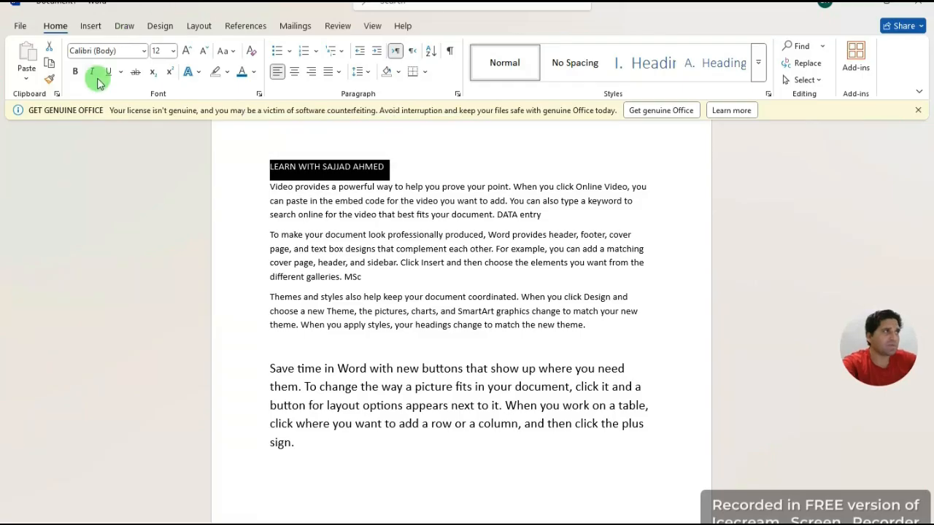
left_click(73, 71)
left_click(91, 72)
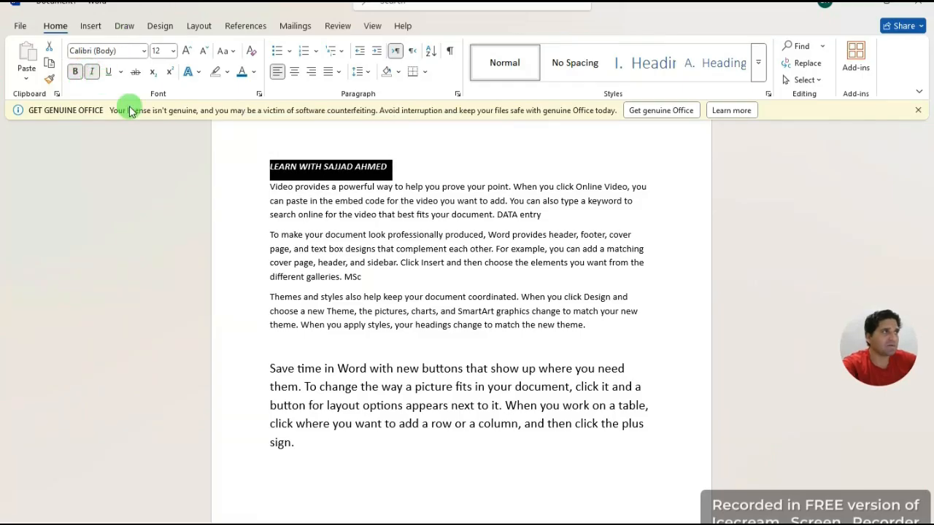
left_click(188, 51)
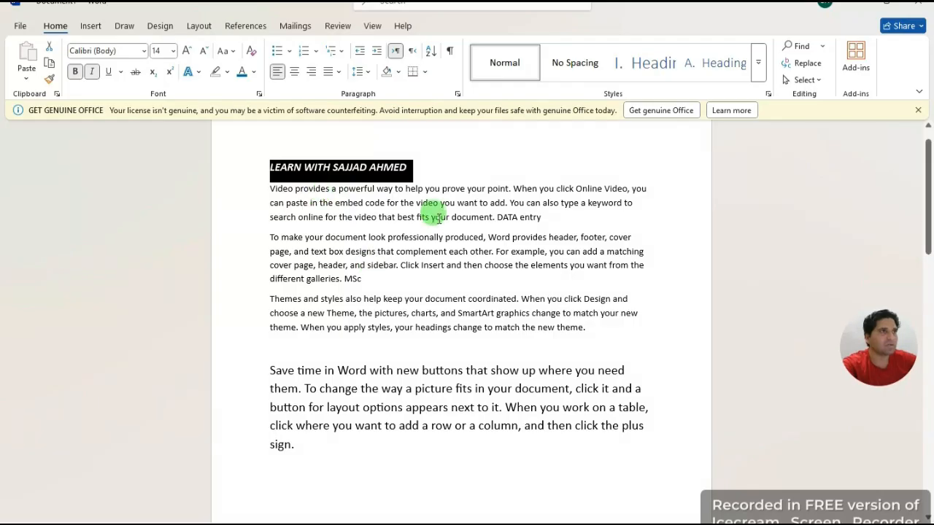
Step: Paint the title's bold italic 14 pt formatting over the three body paragraphs
left_click(48, 79)
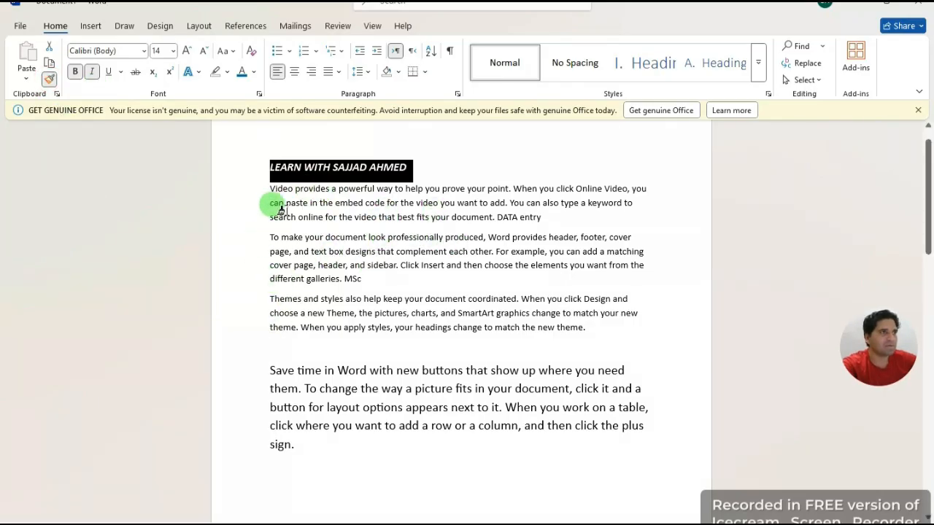
mouse_move(269, 183)
left_mouse_down()
mouse_move(313, 219)
mouse_move(359, 327)
mouse_move(634, 350)
mouse_move(622, 331)
left_mouse_up()
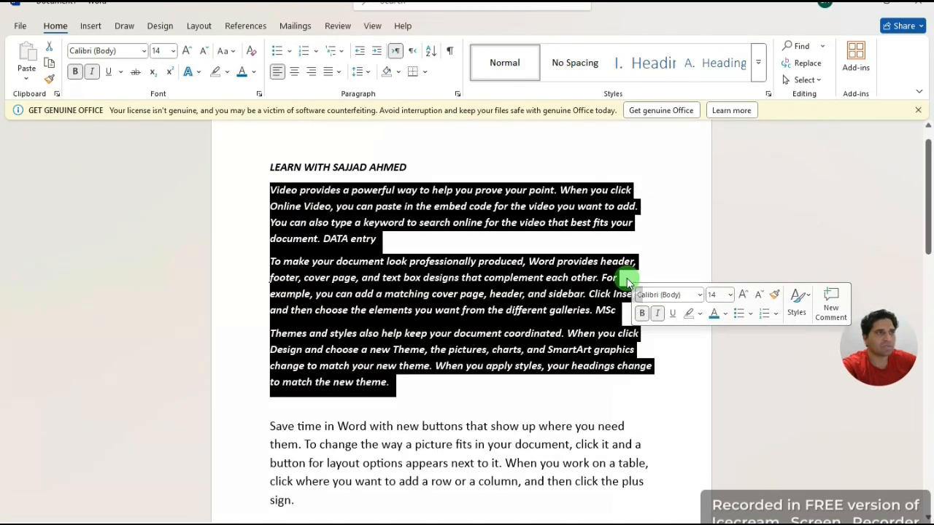
left_click(503, 249)
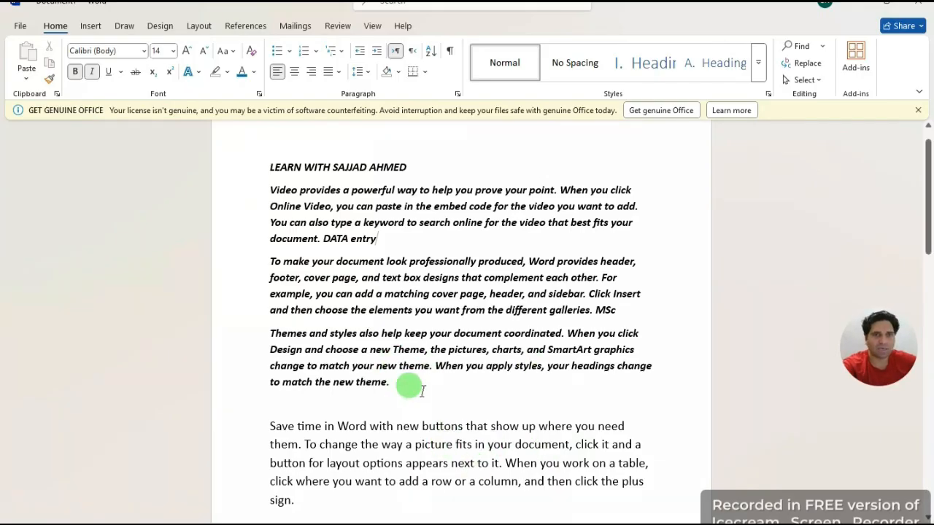
Step: Clear all formatting from the title and the three body paragraphs
left_click_drag(407, 382, 235, 173)
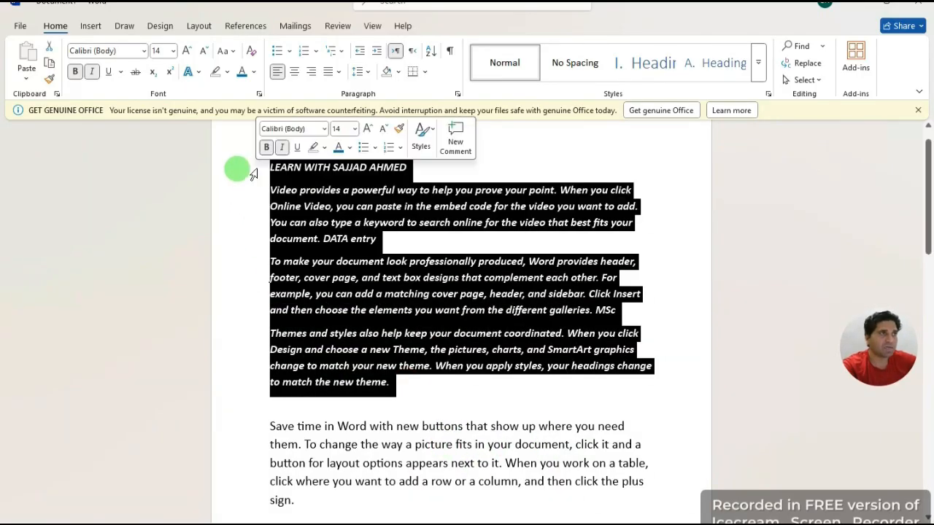
left_click(256, 52)
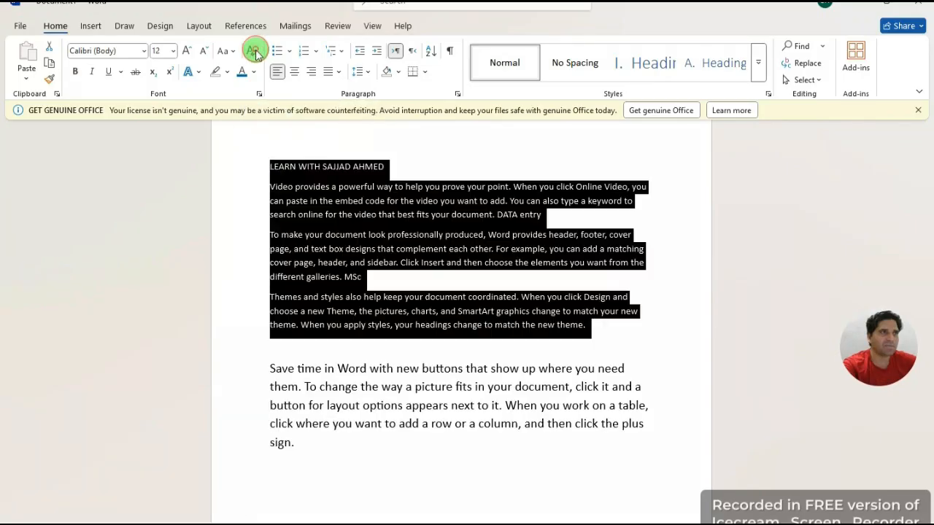
left_click(423, 136)
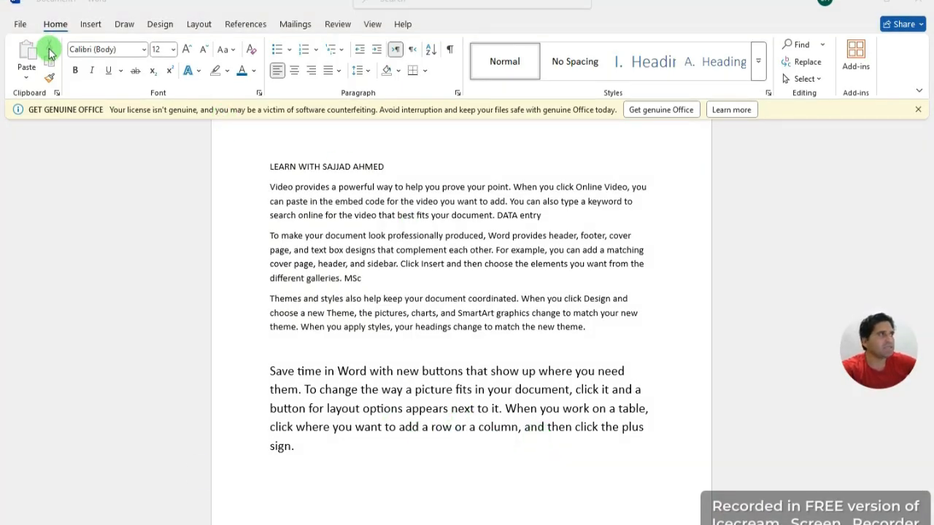
left_click(237, 202)
left_click(564, 141)
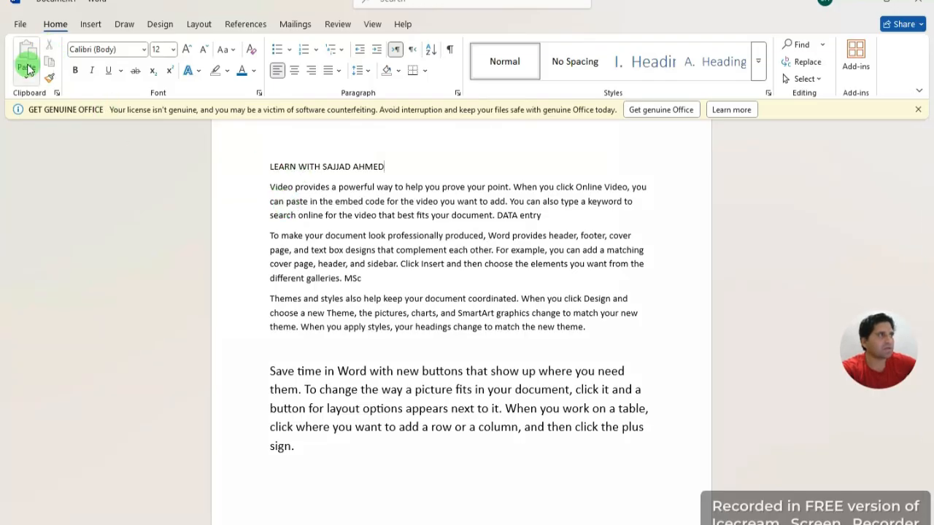
Step: Select the entire document with Ctrl+A and clear all its formatting
left_click(421, 467)
double_click(421, 468)
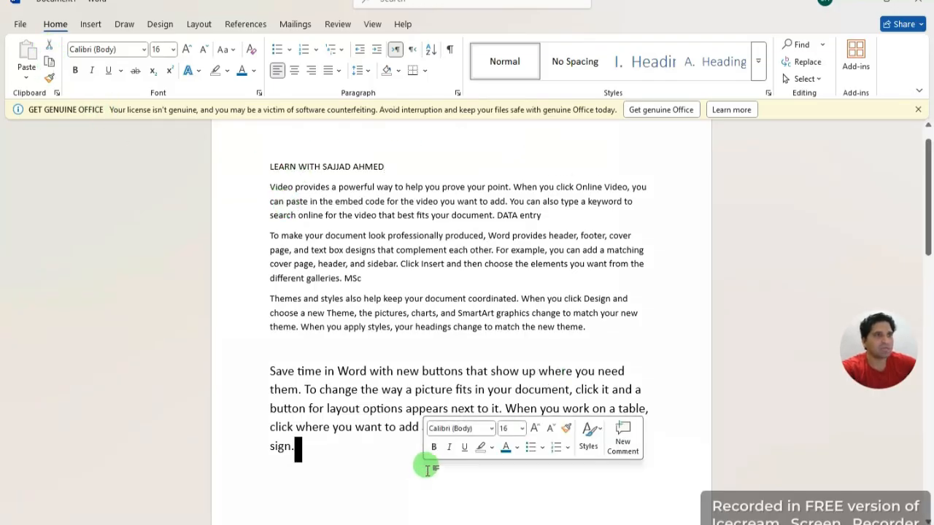
left_click(395, 467)
left_click(341, 458)
key("ctrl+a")
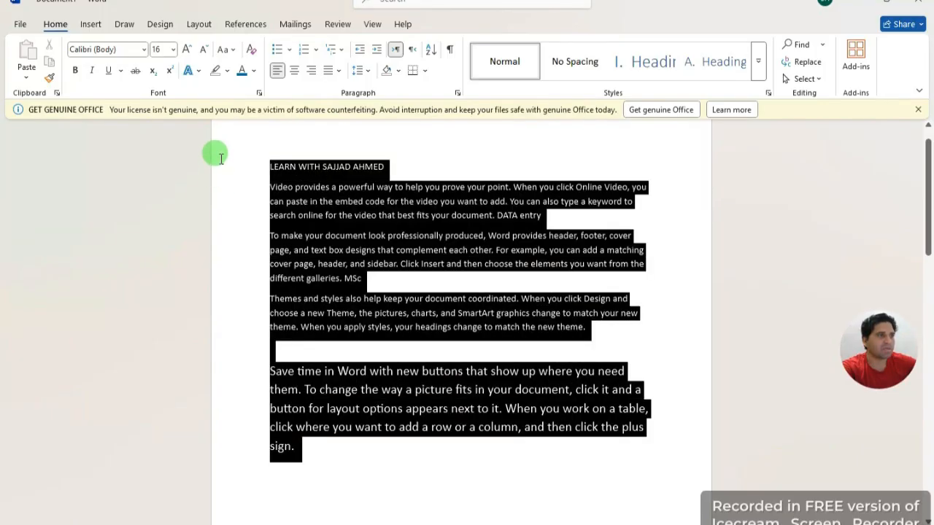
left_click(249, 50)
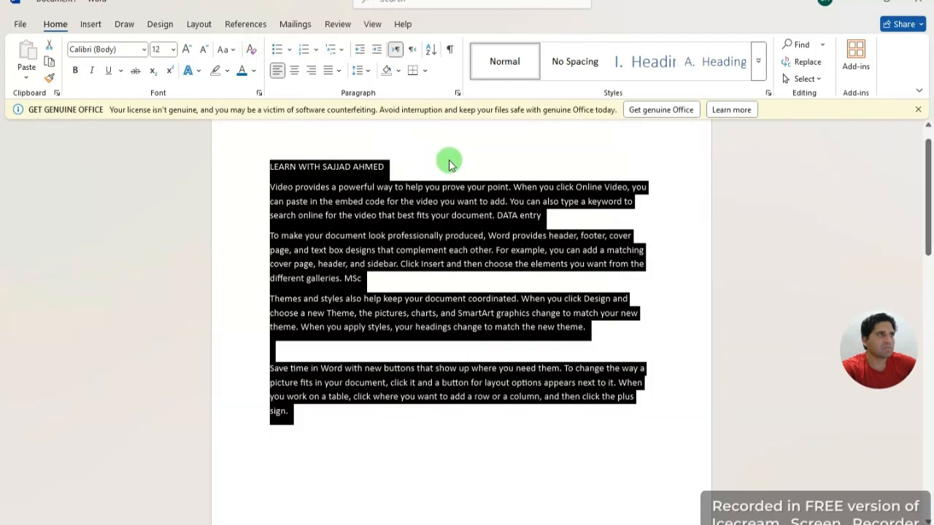
left_click(448, 154)
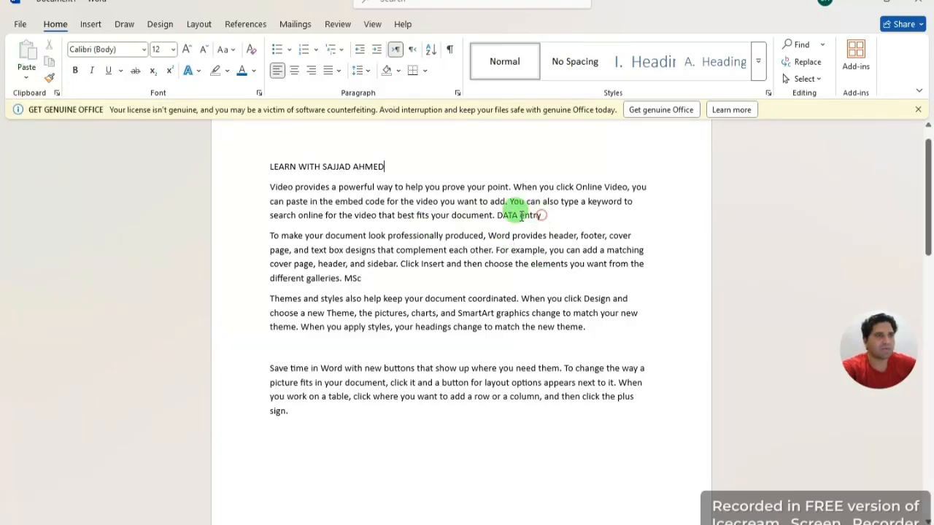
left_click_drag(521, 215, 247, 190)
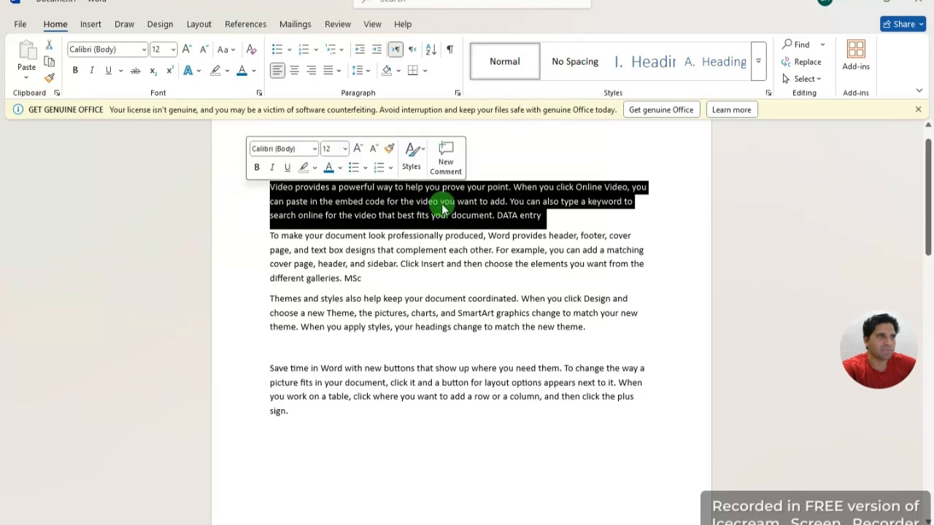
right_click(494, 201)
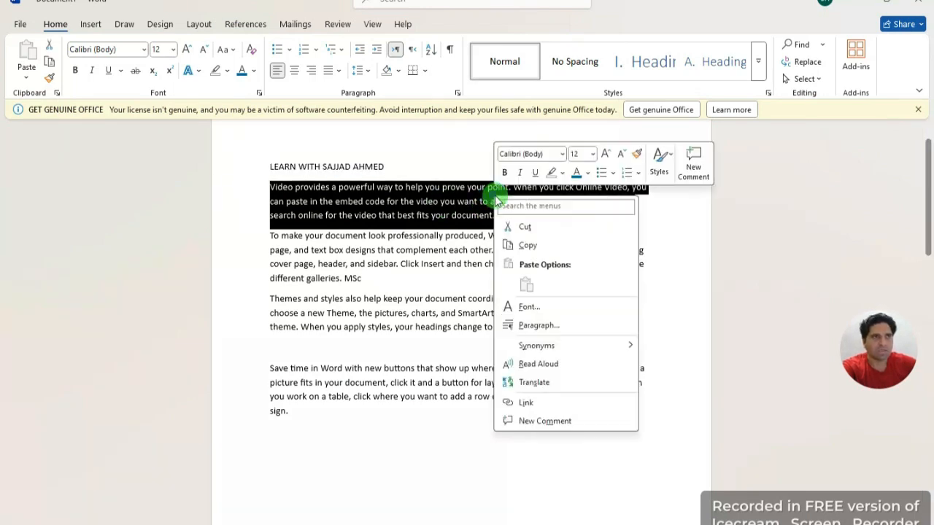
left_click(548, 247)
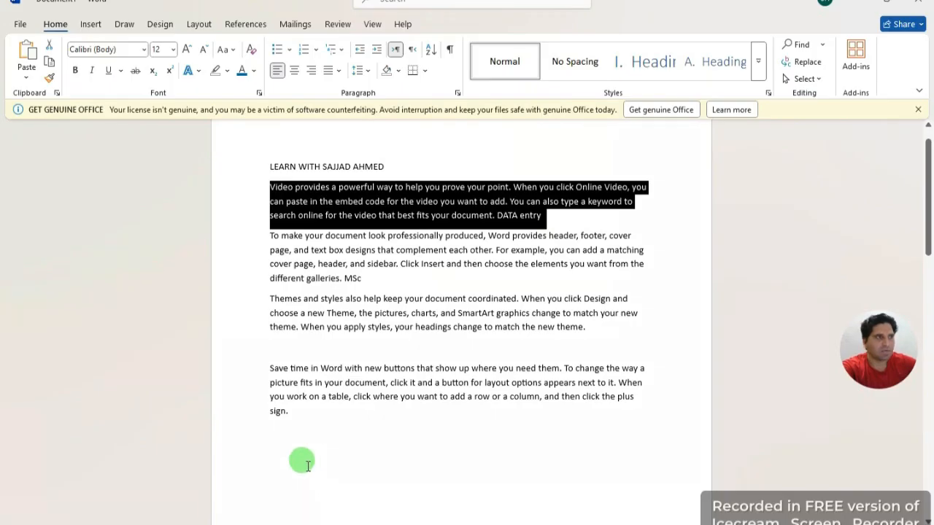
scroll(337, 450, "down", 1)
scroll(337, 450, "down", 4)
scroll(329, 416, "up", 1)
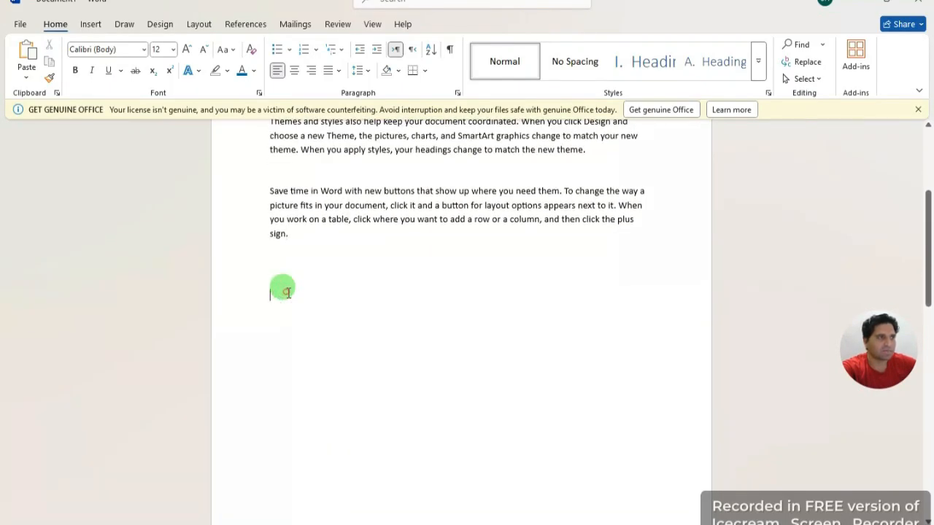
right_click(284, 292)
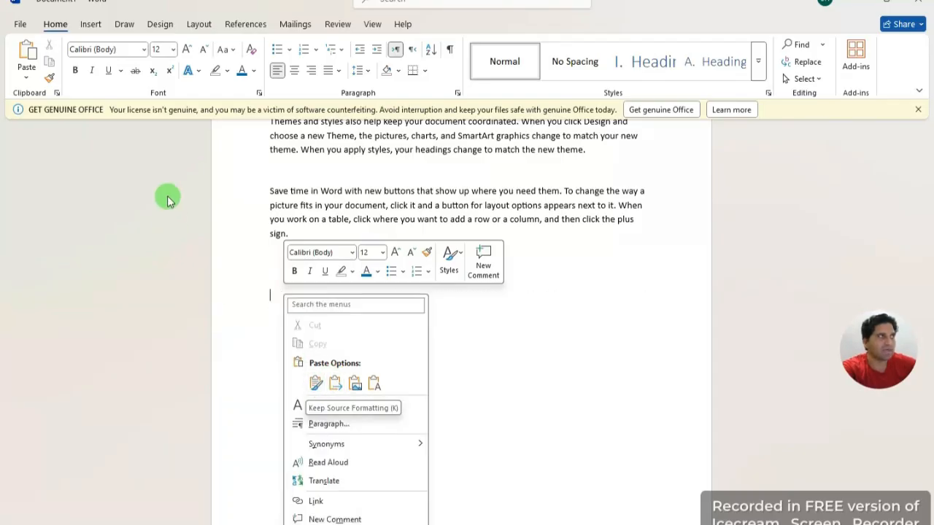
left_click(27, 77)
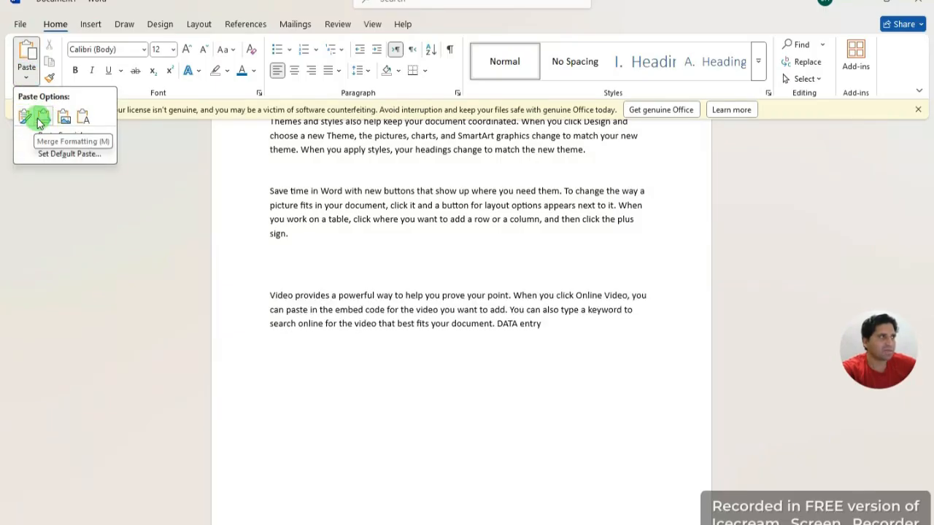
left_click(22, 117)
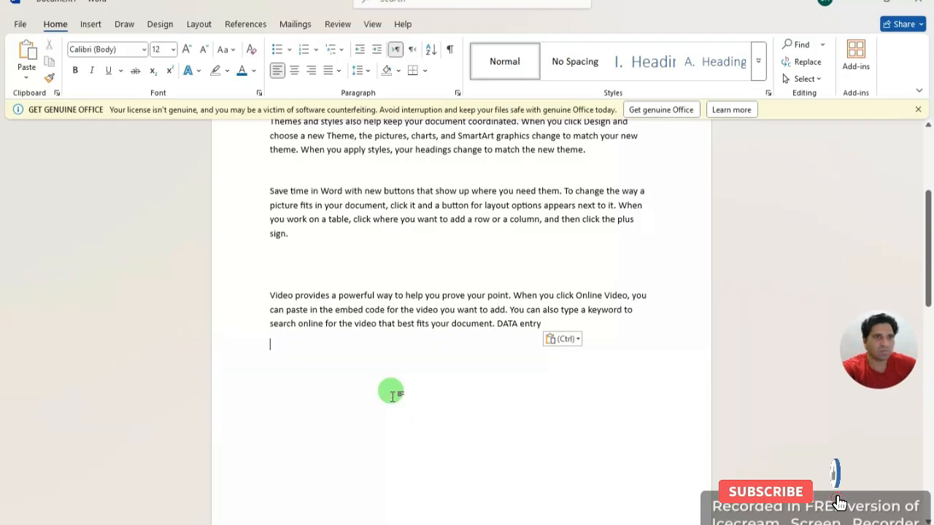
scroll(419, 350, "up", 3)
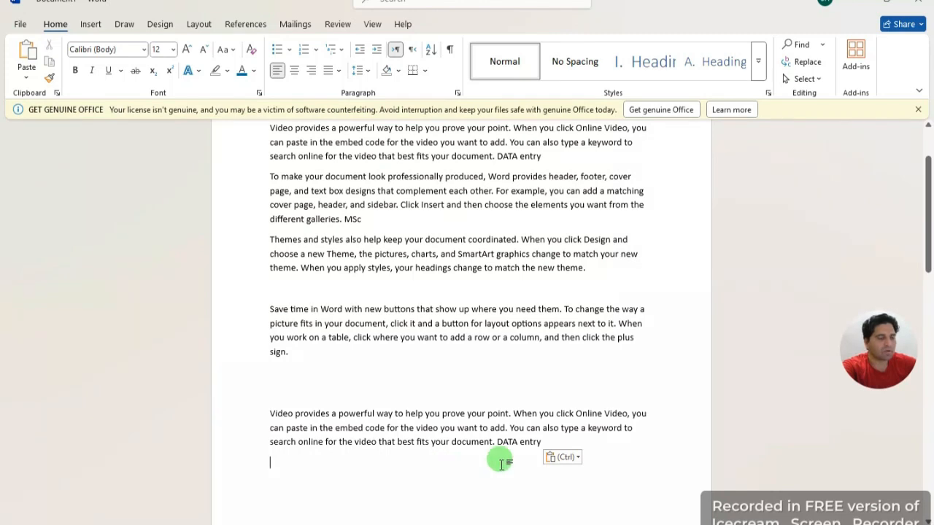
double_click(217, 409)
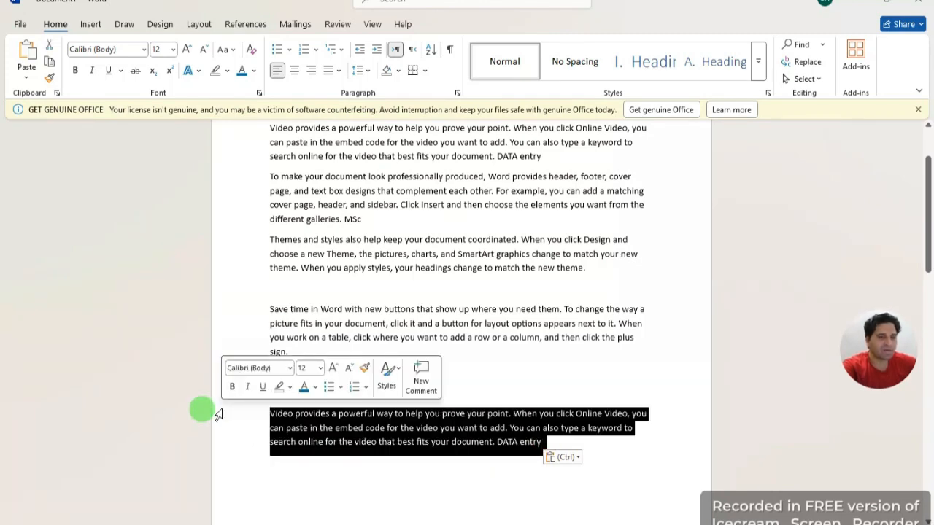
key("Delete")
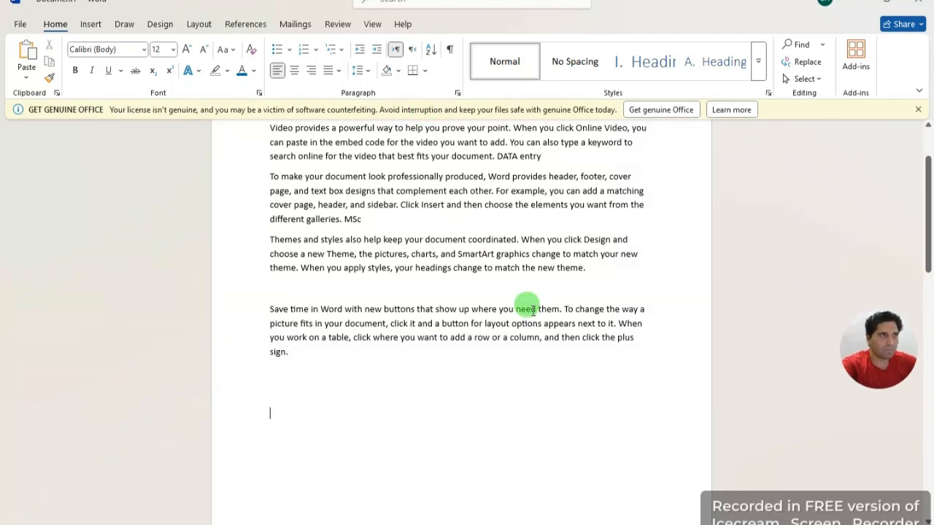
scroll(487, 194, "up", 2)
left_click_drag(546, 212, 225, 183)
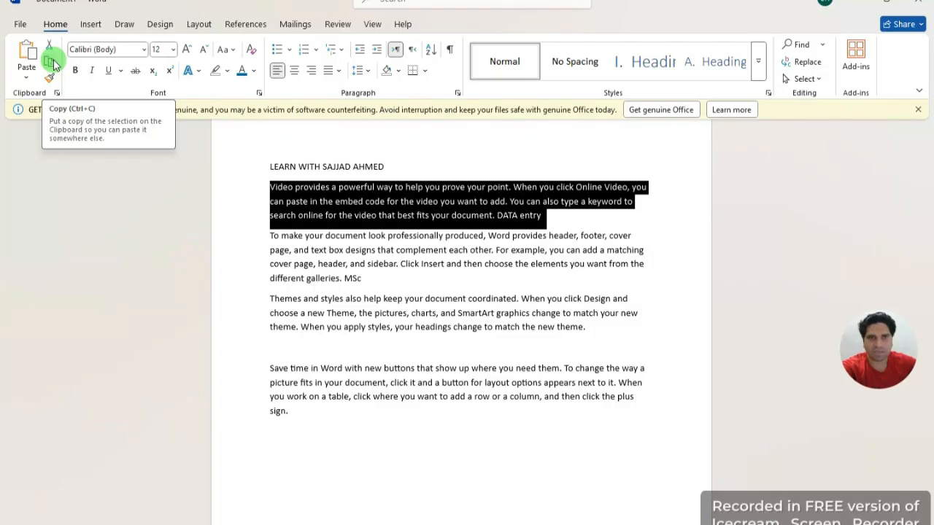
Step: Cut the Video provides paragraph and paste it at the end with Keep Source Formatting
right_click(392, 208)
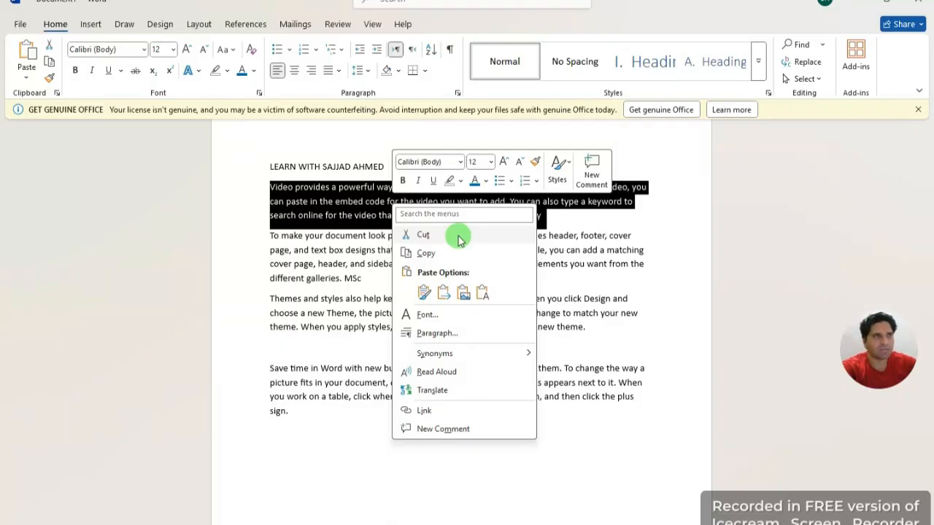
left_click(457, 234)
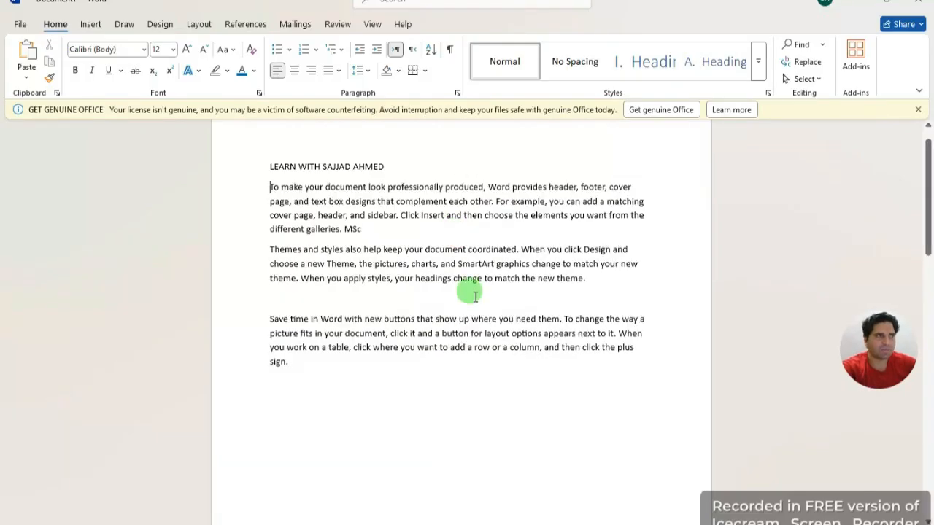
scroll(319, 476, "down", 1)
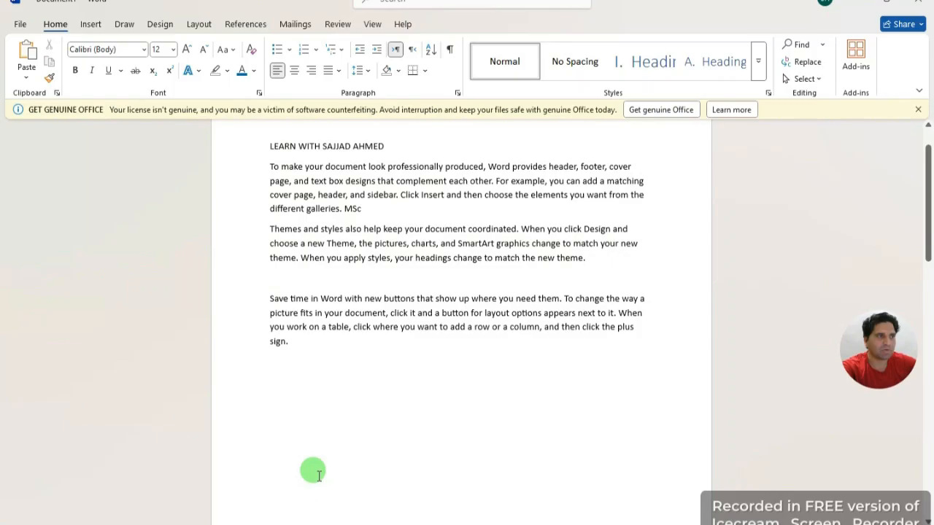
right_click(295, 407)
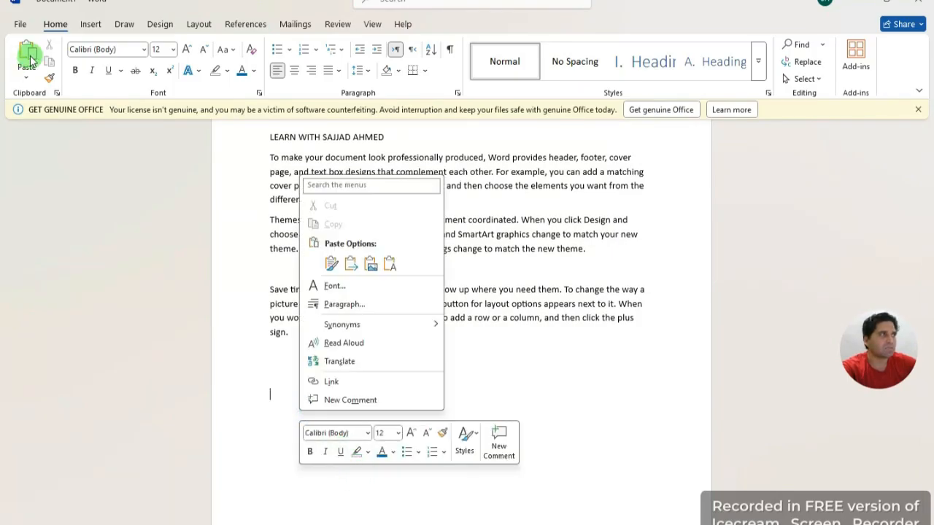
left_click(332, 264)
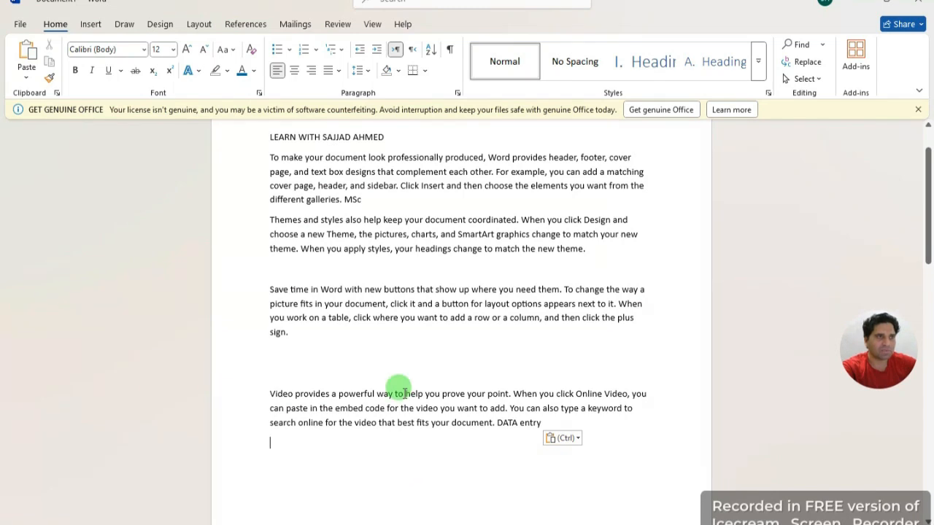
scroll(406, 212, "up", 1)
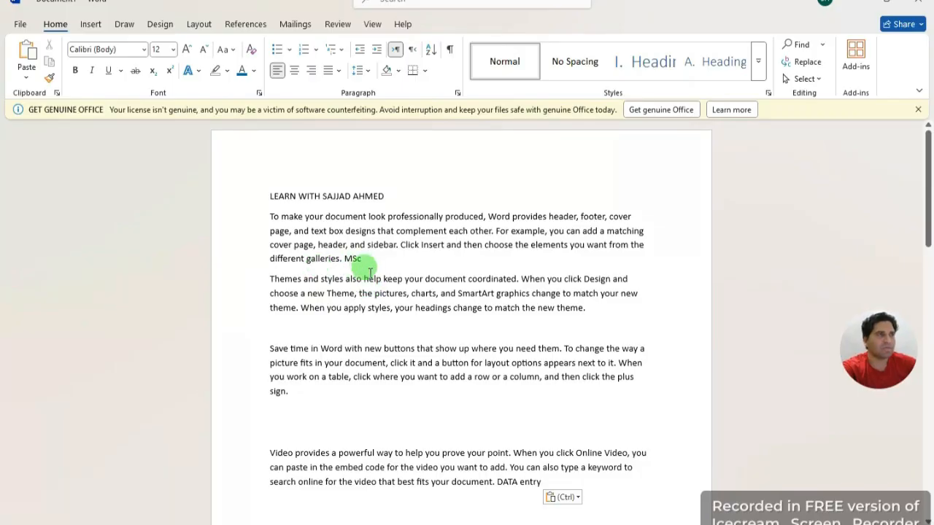
Step: Copy the To make your document paragraph and paste it after the Video paragraph, keeping source formatting
triple_click(289, 247)
right_click(369, 280)
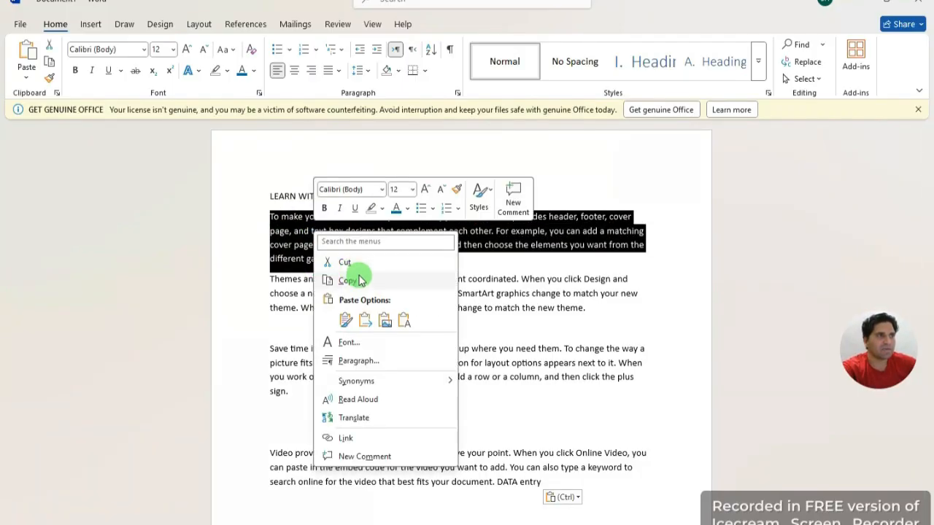
left_click(356, 276)
scroll(364, 408, "down", 2)
left_click(328, 424)
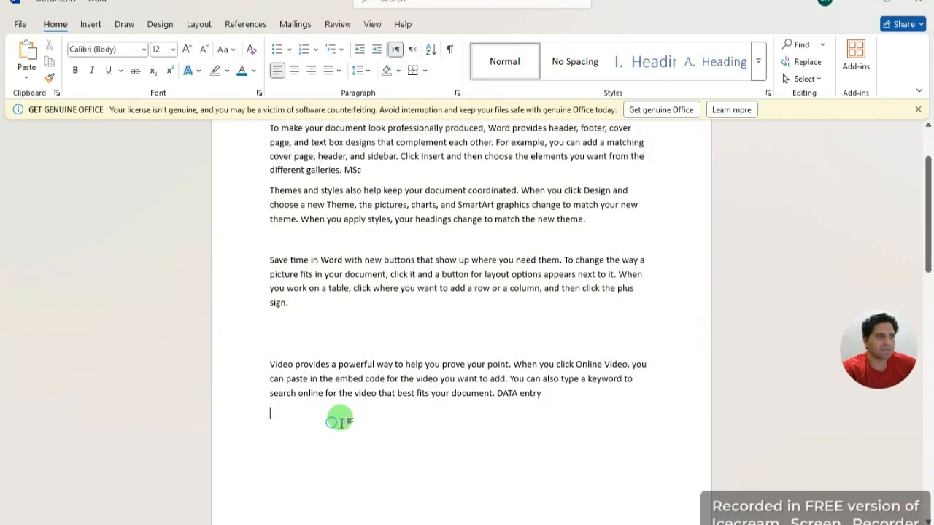
right_click(337, 417)
left_click(364, 277)
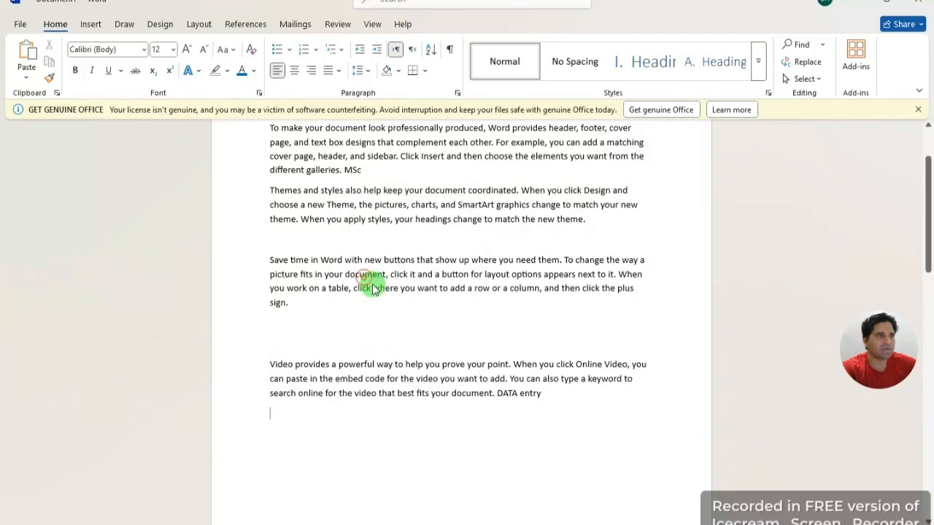
scroll(297, 489, "up", 1)
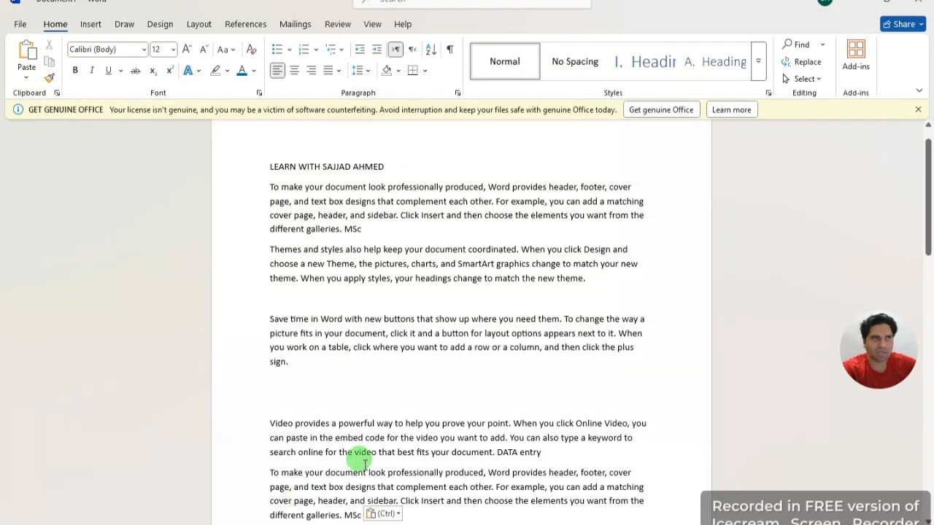
scroll(369, 489, "down", 2)
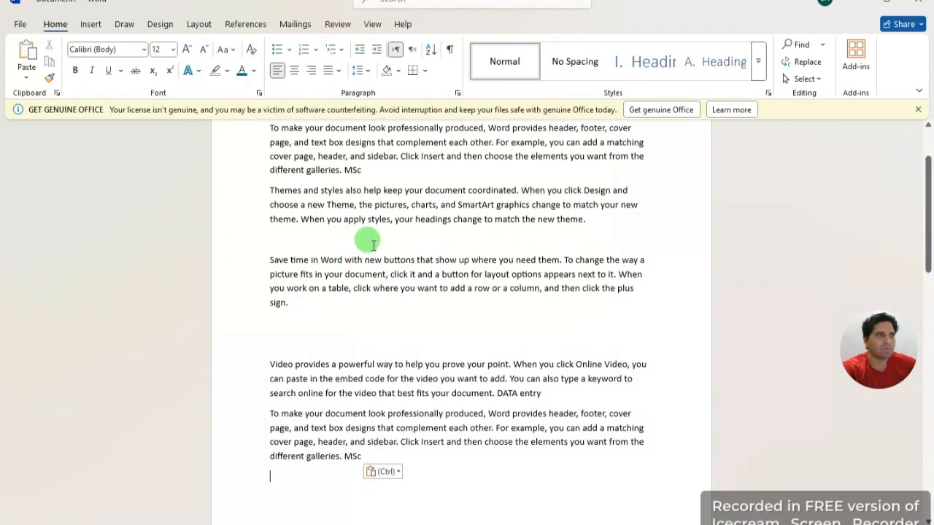
Step: Cut the Themes and styles paragraph and paste it on the last line with Keep Source Formatting
left_click_drag(586, 219, 271, 192)
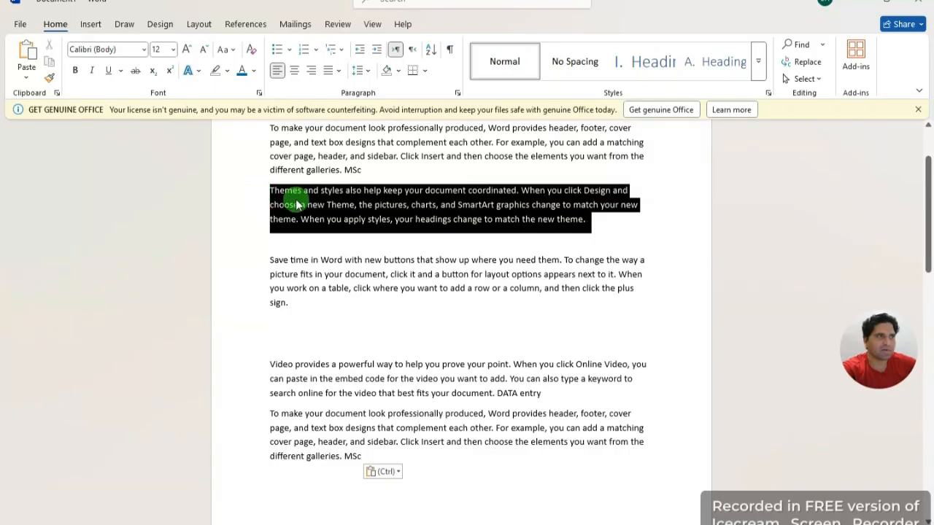
right_click(348, 246)
left_click(364, 234)
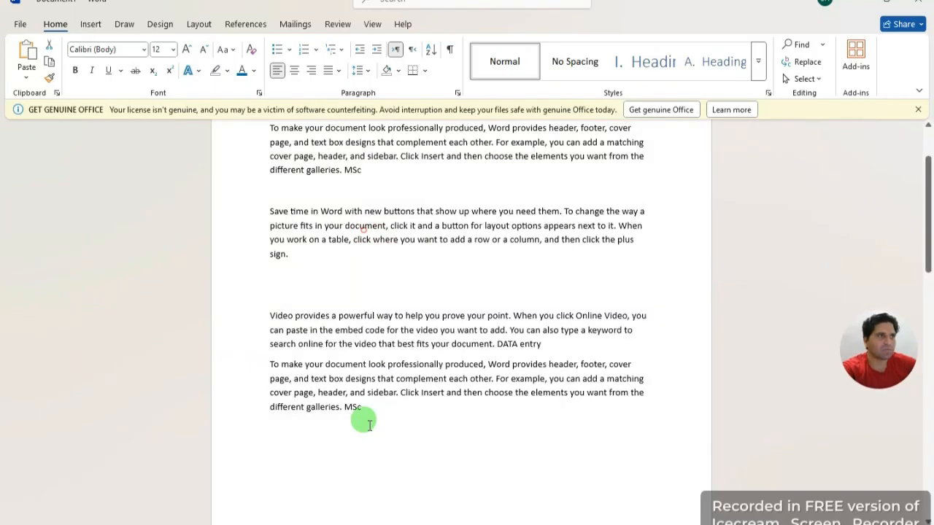
left_click(283, 431)
right_click(319, 491)
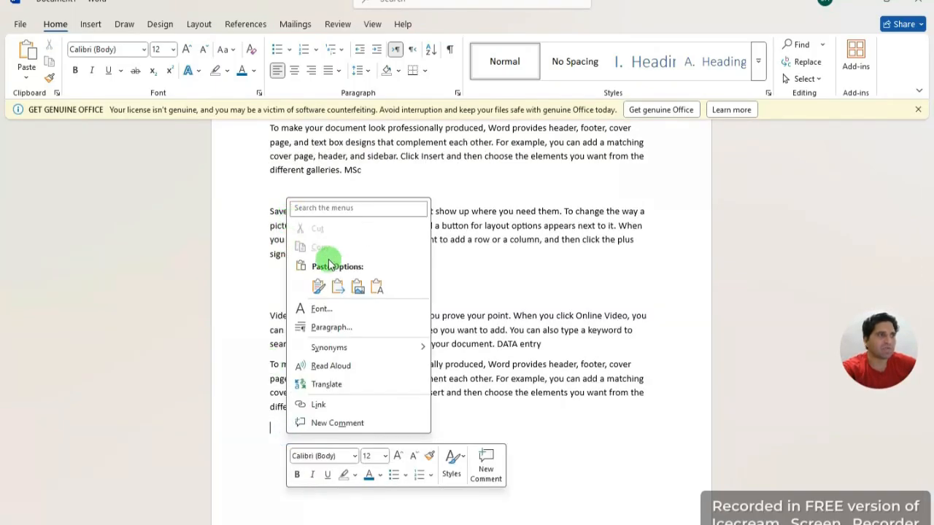
left_click(319, 286)
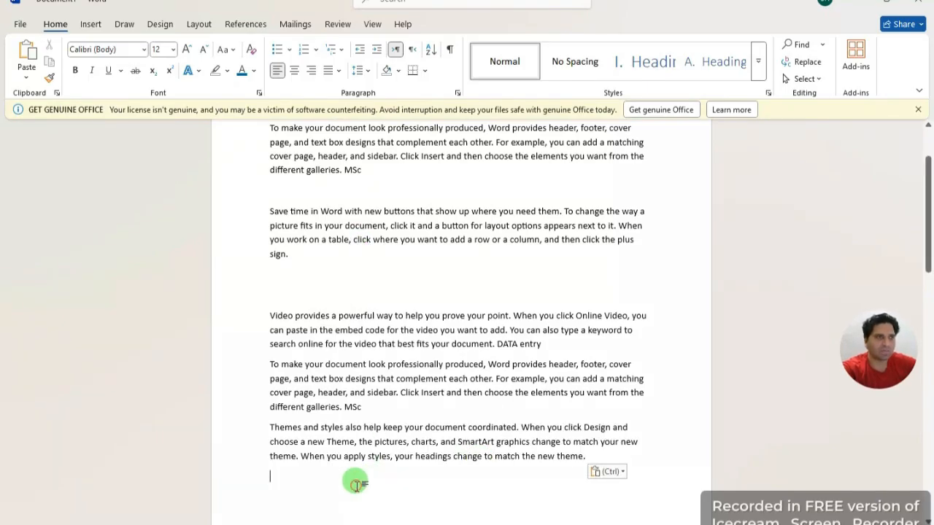
Step: Pick up the text formatting with Format Painter and place the insertion point after 'sign.'
left_click(50, 79)
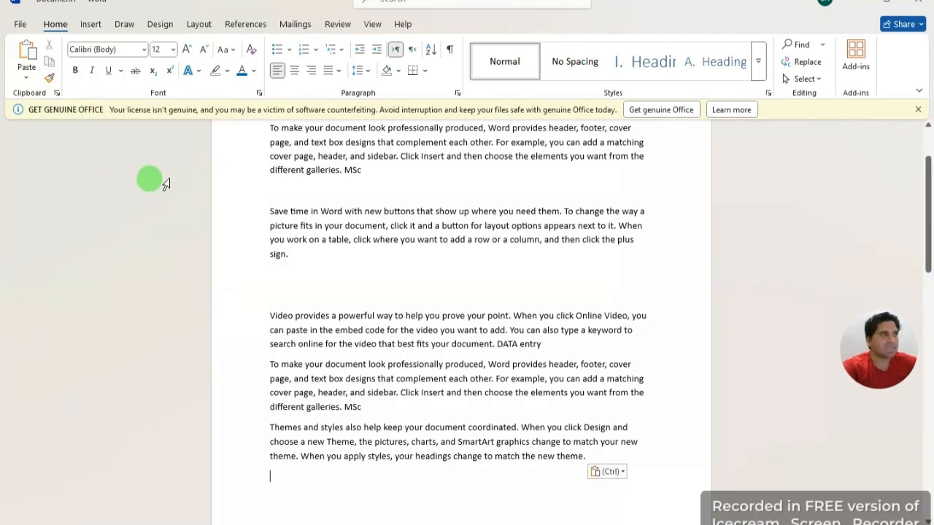
left_click(599, 260)
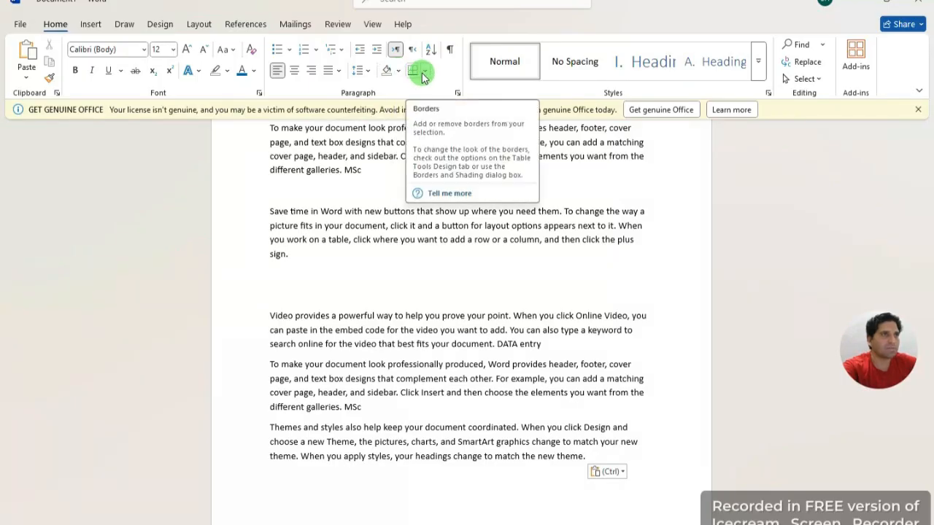
left_click(558, 79)
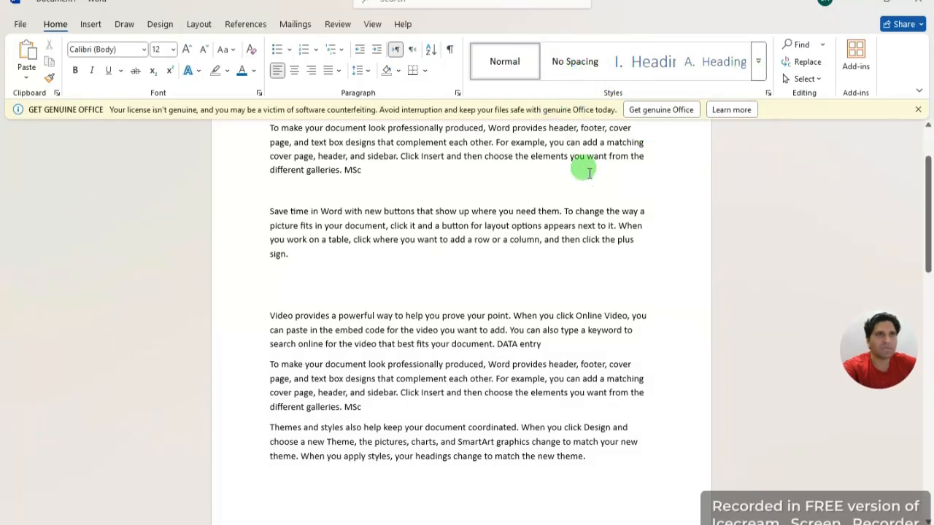
Step: Select the first two body paragraphs and expand the full Styles gallery
scroll(552, 224, "up", 1)
left_click_drag(287, 312, 214, 154)
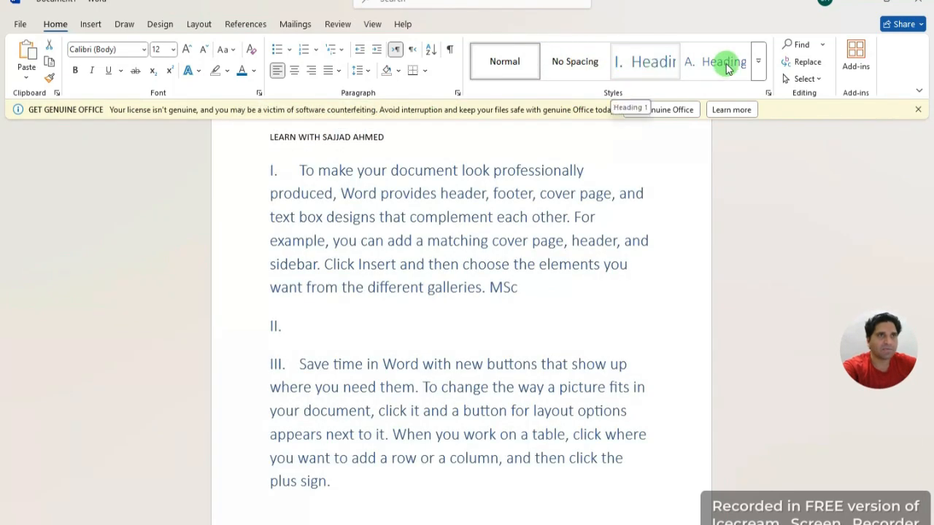
left_click(758, 62)
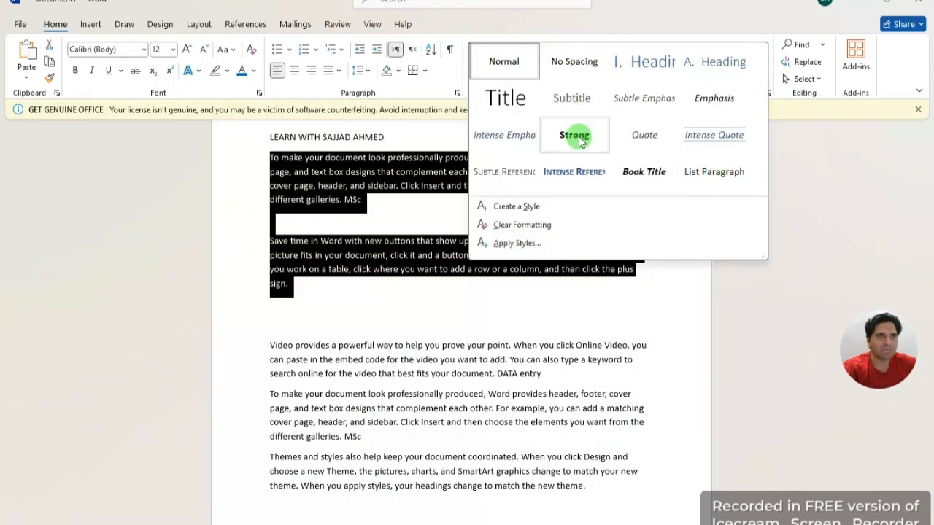
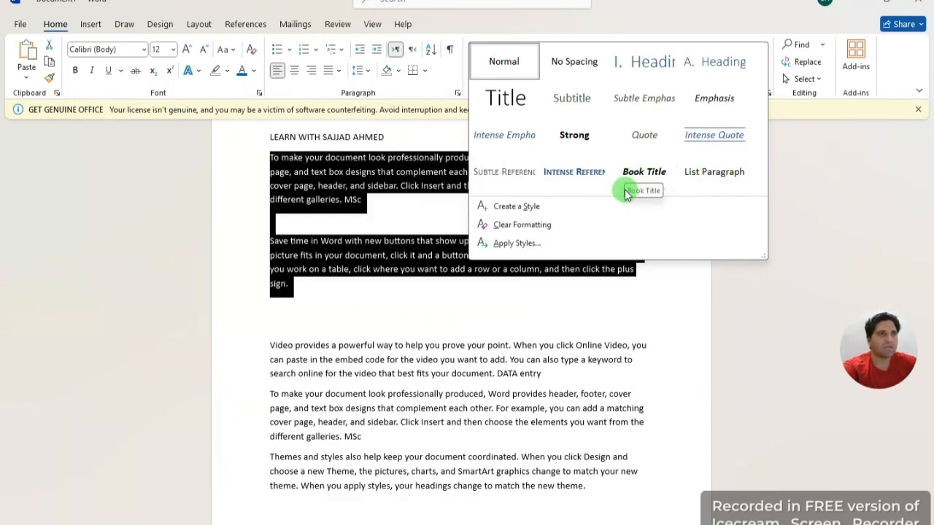
Step: Apply the Book Title style to the first two paragraphs, then Clear All Formatting on them
left_click(652, 175)
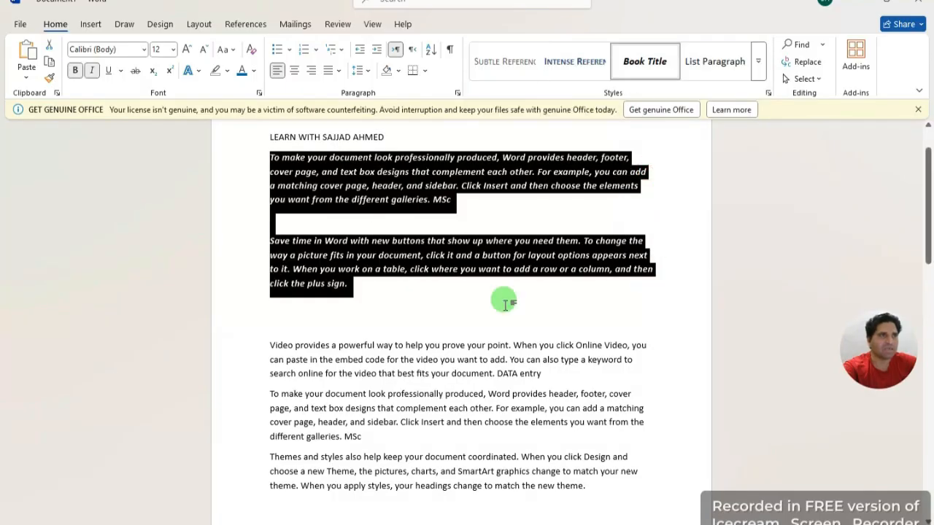
left_click(626, 293)
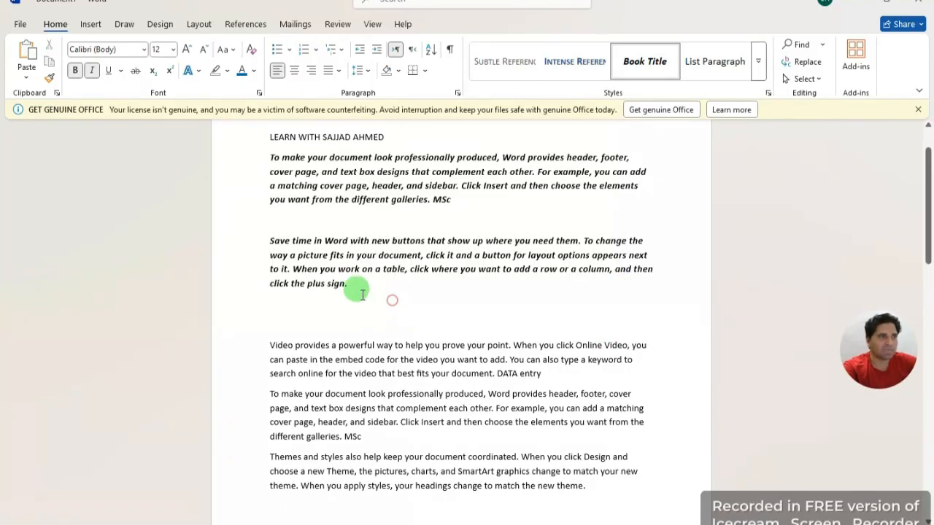
left_click_drag(357, 290, 237, 143)
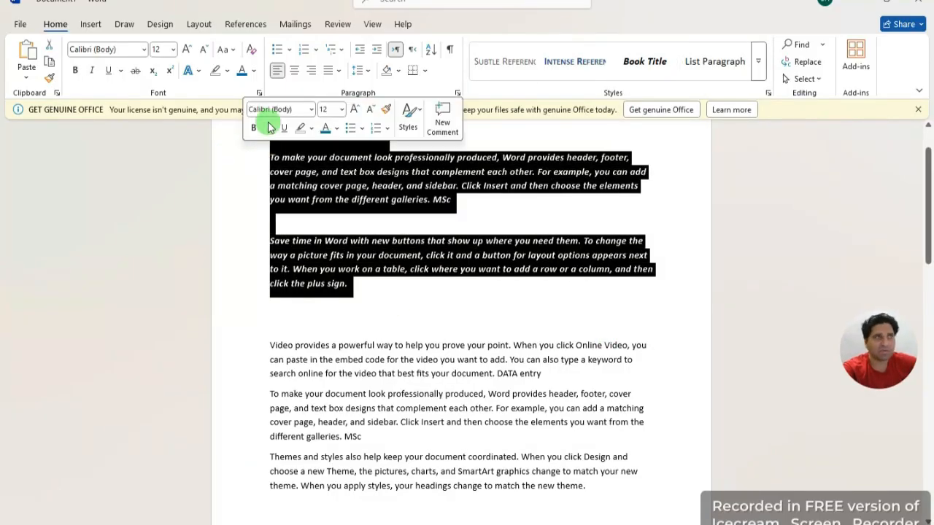
left_click(250, 49)
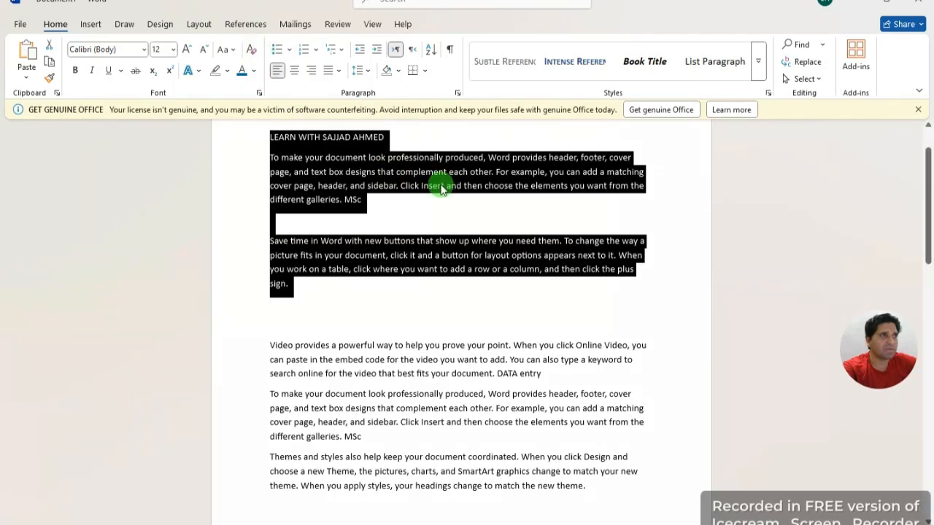
left_click(462, 204)
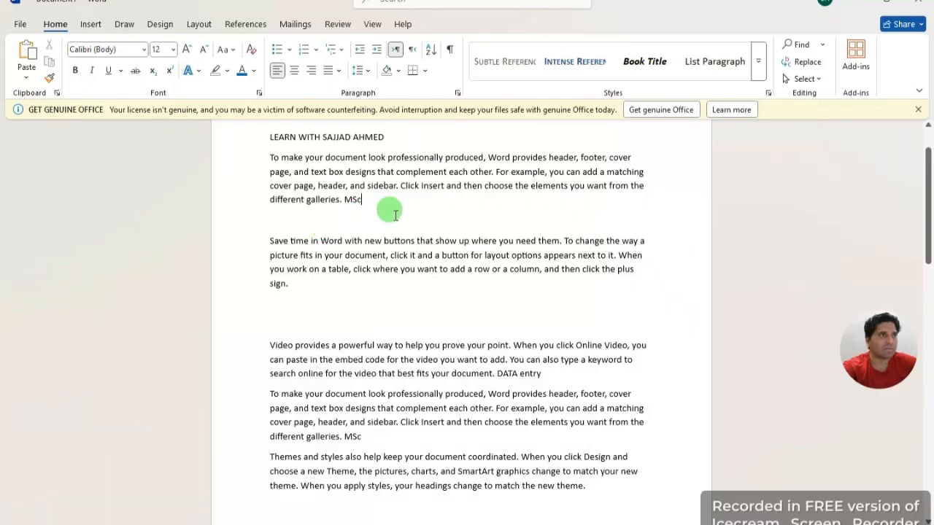
left_click(365, 73)
left_click(554, 203)
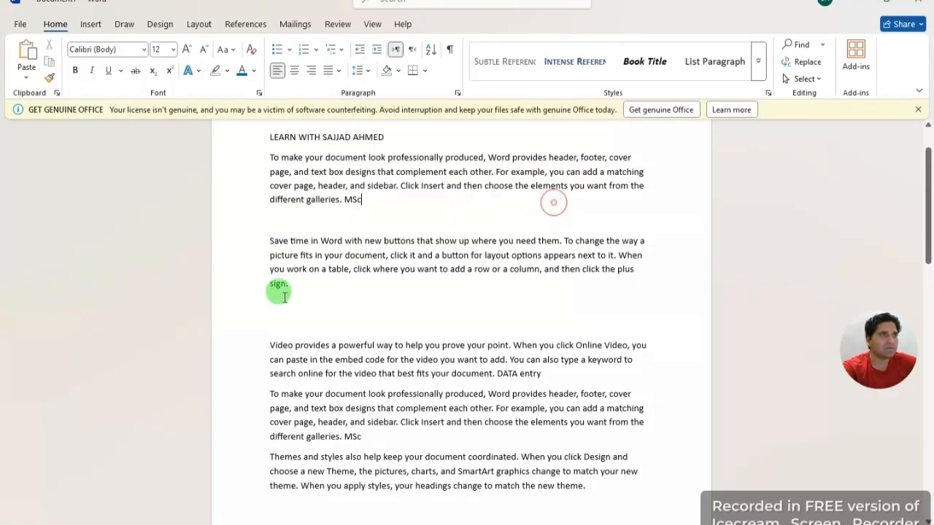
left_click_drag(285, 297, 246, 160)
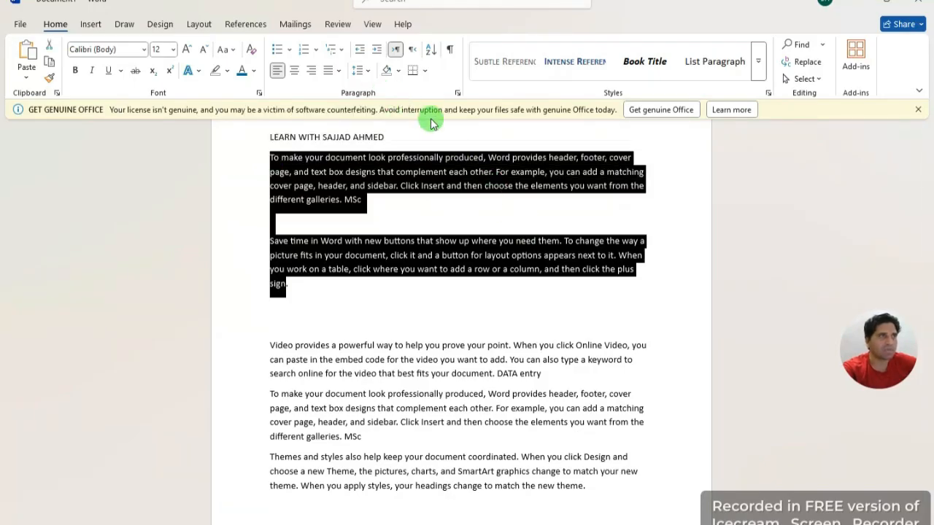
left_click(367, 73)
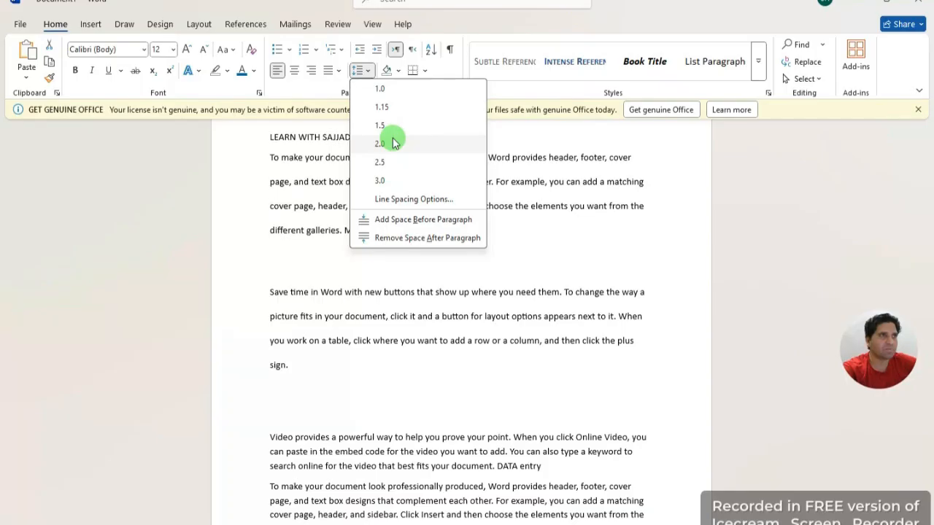
left_click(637, 309)
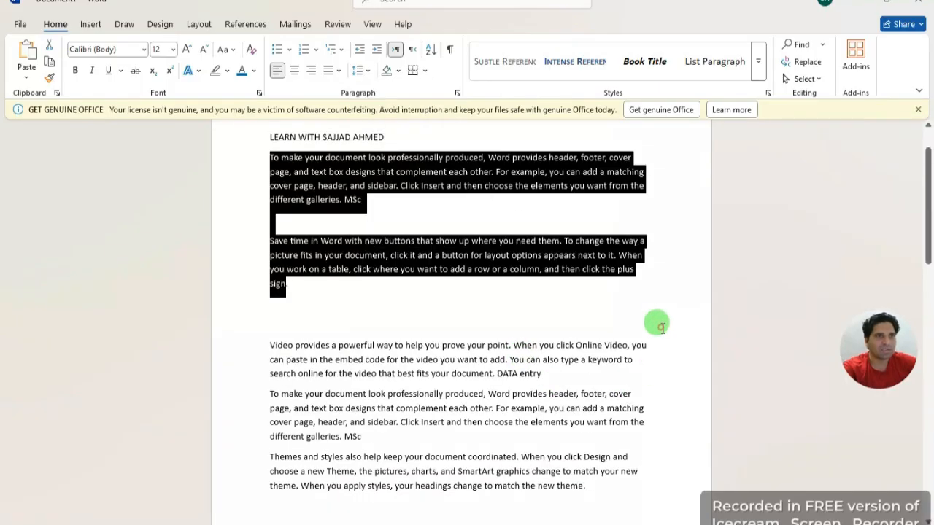
left_click(661, 327)
scroll(490, 452, "down", 5)
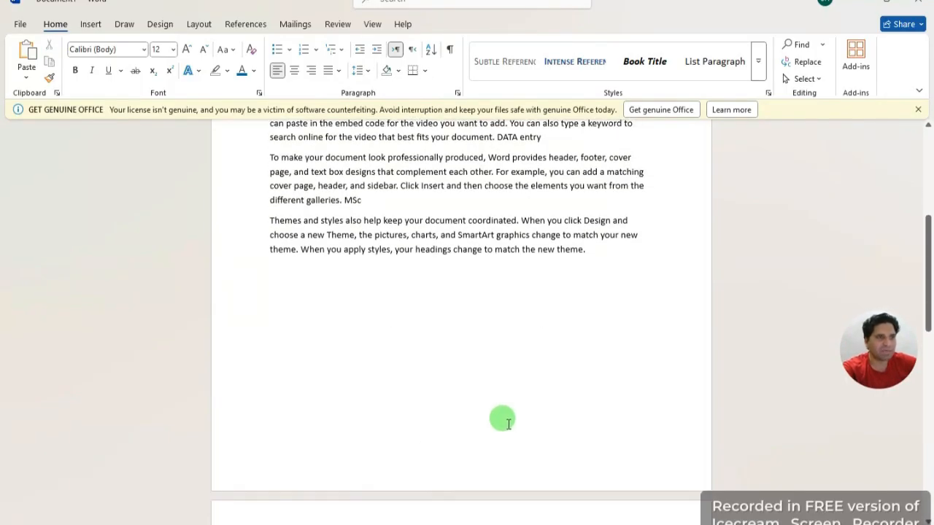
scroll(519, 425, "down", 3)
scroll(519, 425, "up", 4)
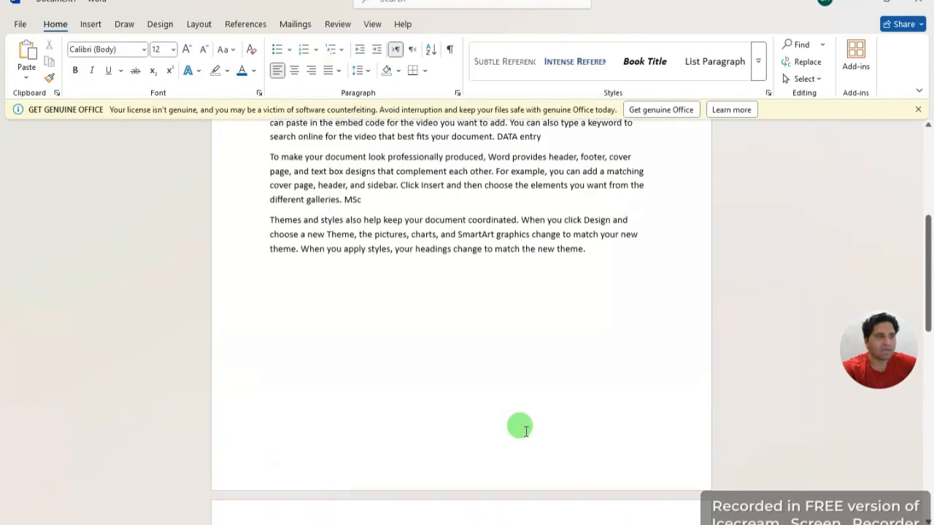
scroll(498, 279, "up", 1)
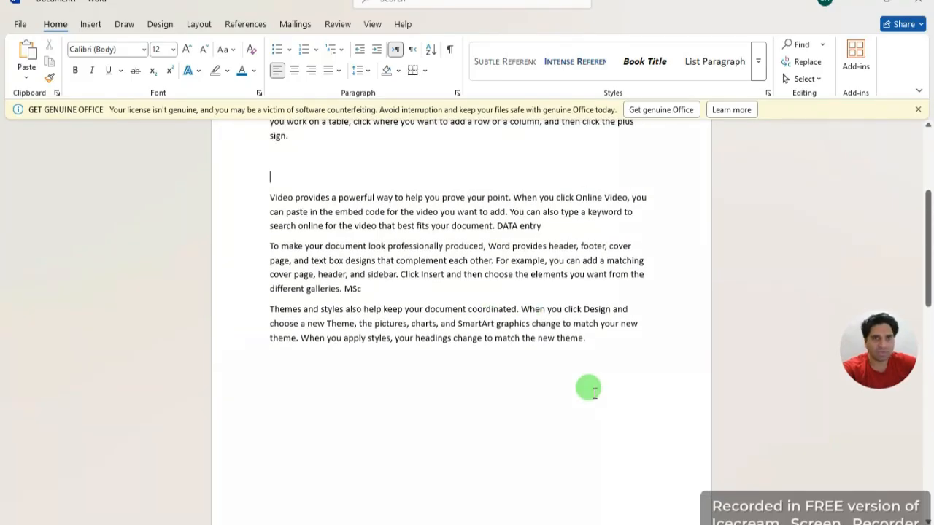
scroll(559, 376, "up", 3)
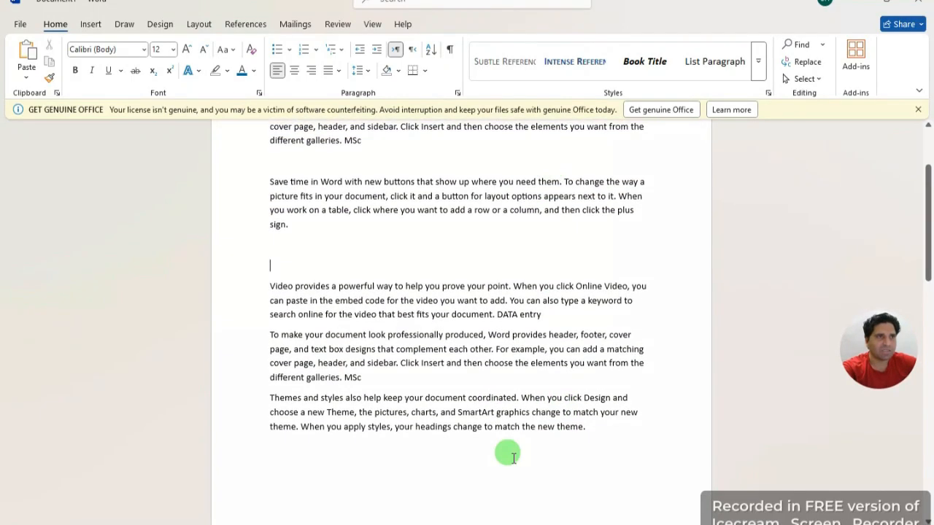
scroll(516, 449, "down", 6)
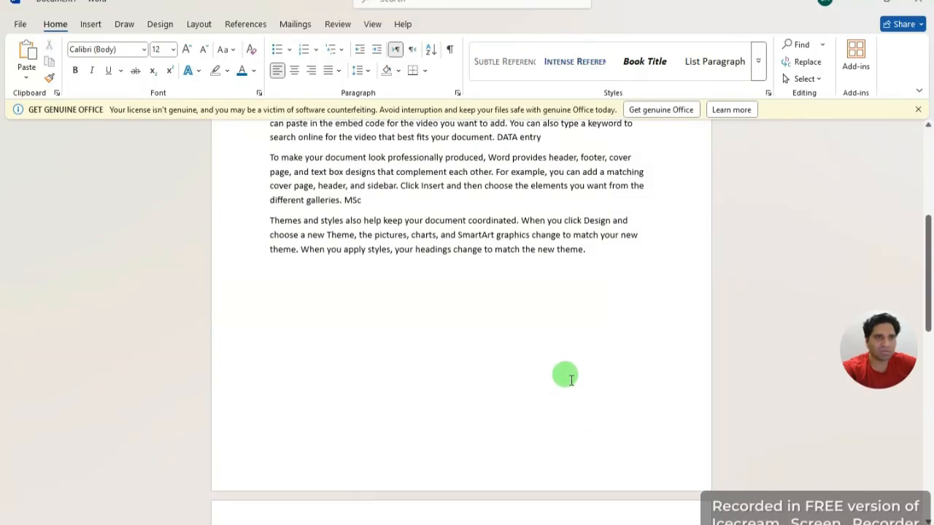
scroll(573, 365, "up", 1)
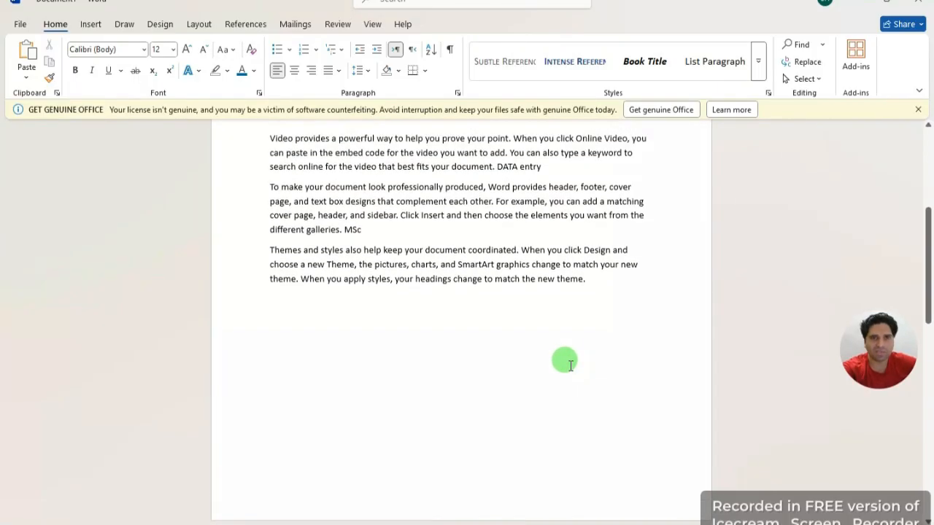
scroll(553, 365, "up", 1)
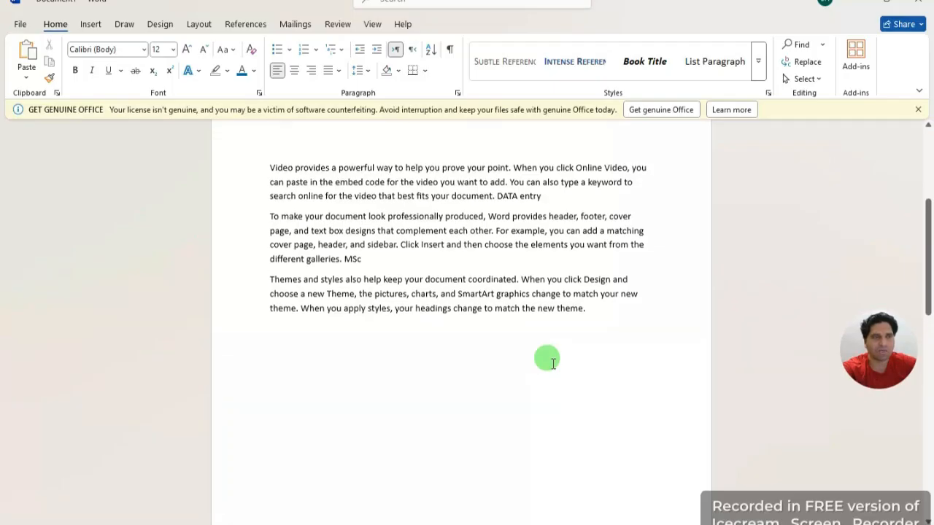
scroll(621, 417, "up", 6)
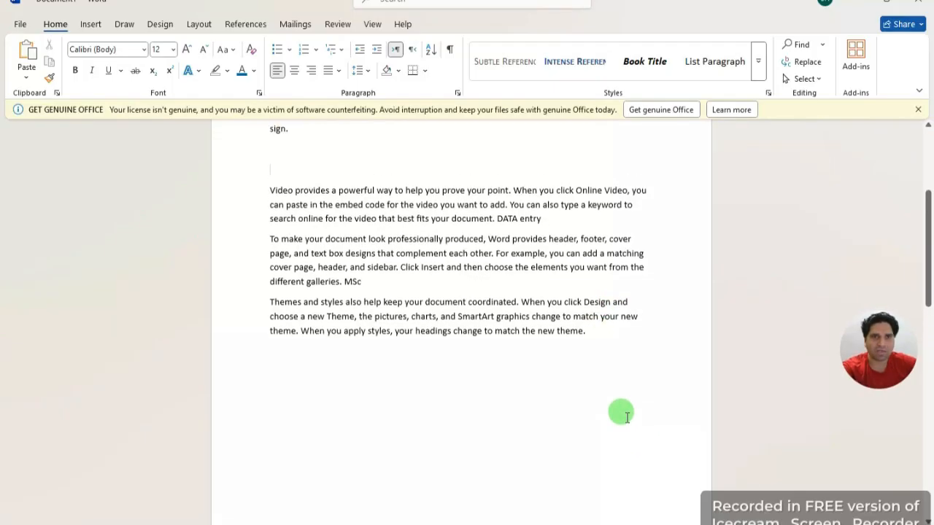
scroll(621, 431, "down", 3)
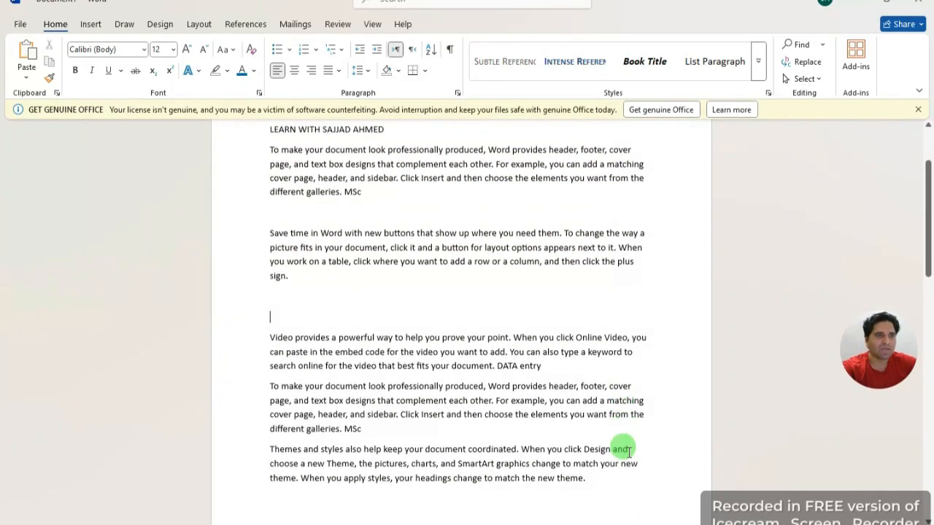
Step: Select the body paragraphs from the first one to the end and open the line-spacing choices
left_click_drag(605, 441, 267, 208)
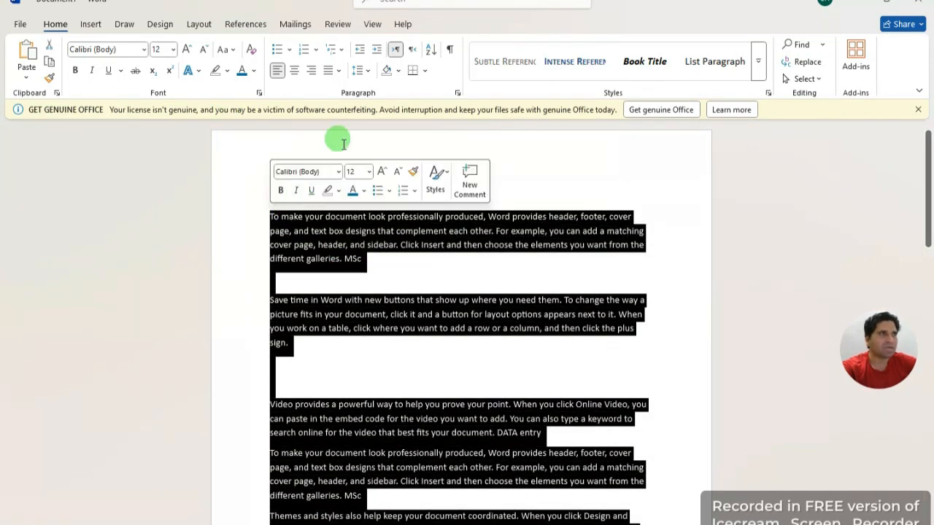
left_click(367, 73)
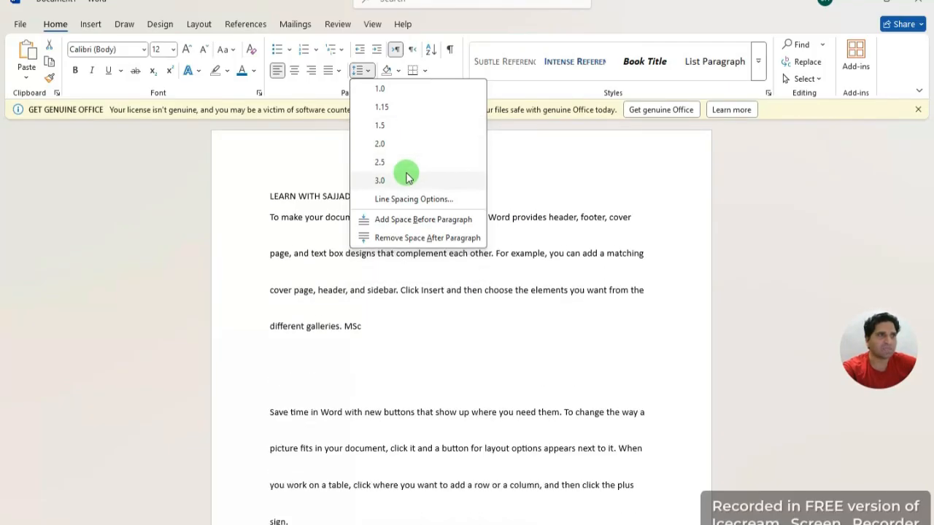
Step: Apply 1.5 line spacing to the selected paragraphs
left_click(409, 130)
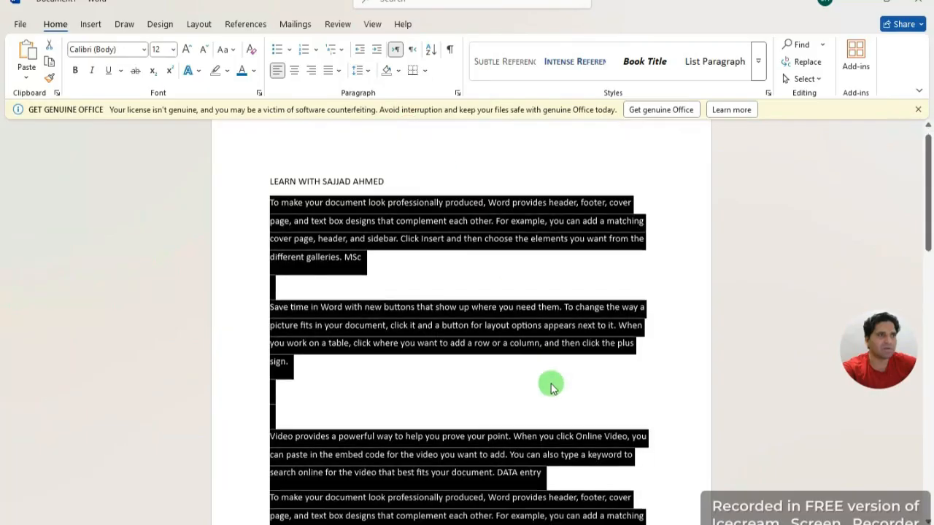
scroll(550, 381, "down", 5)
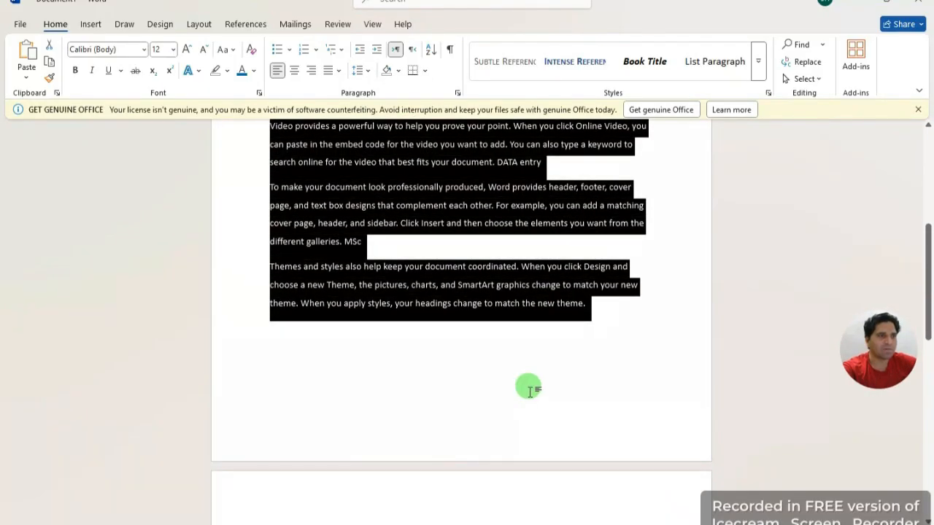
scroll(533, 409, "up", 1)
left_click(509, 435)
Step: Delete the empty lines above the Video paragraph and after the first paragraph
scroll(540, 431, "up", 4)
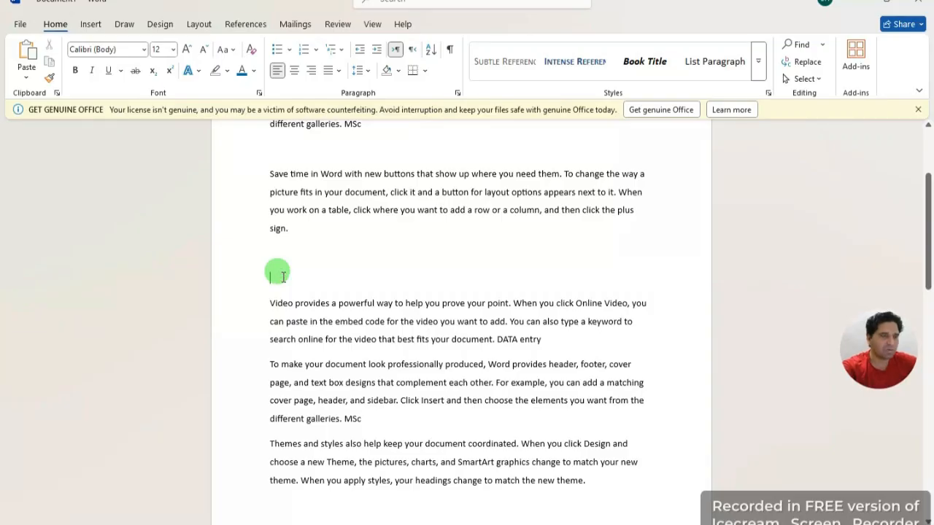
left_click(283, 276)
key("BackSpace")
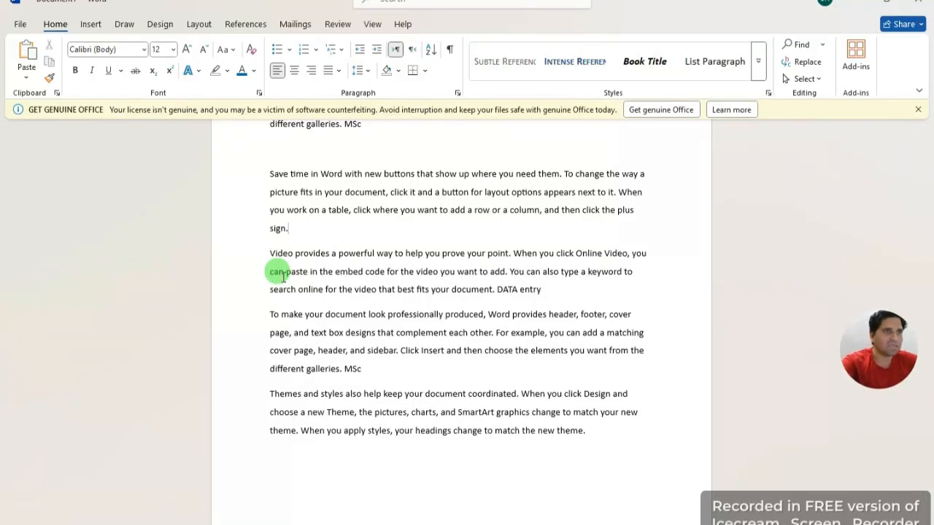
scroll(328, 277, "up", 2)
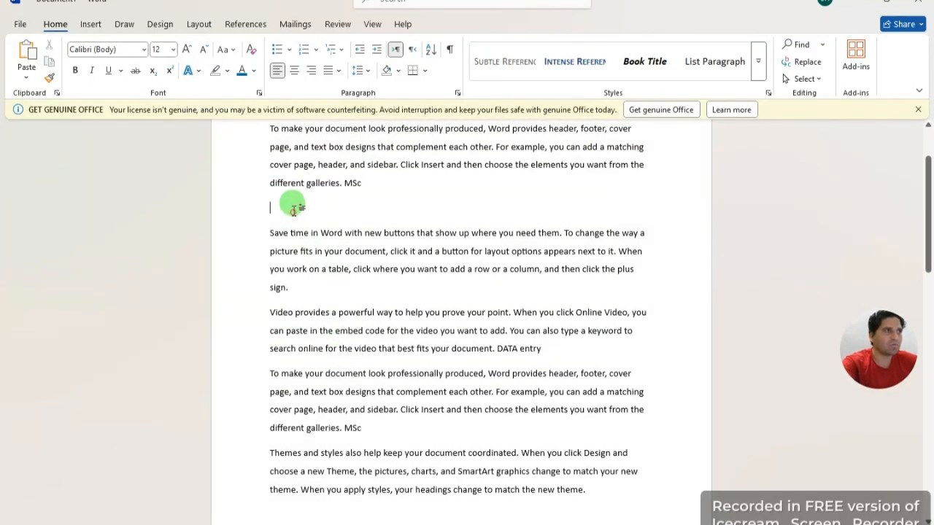
key("BackSpace")
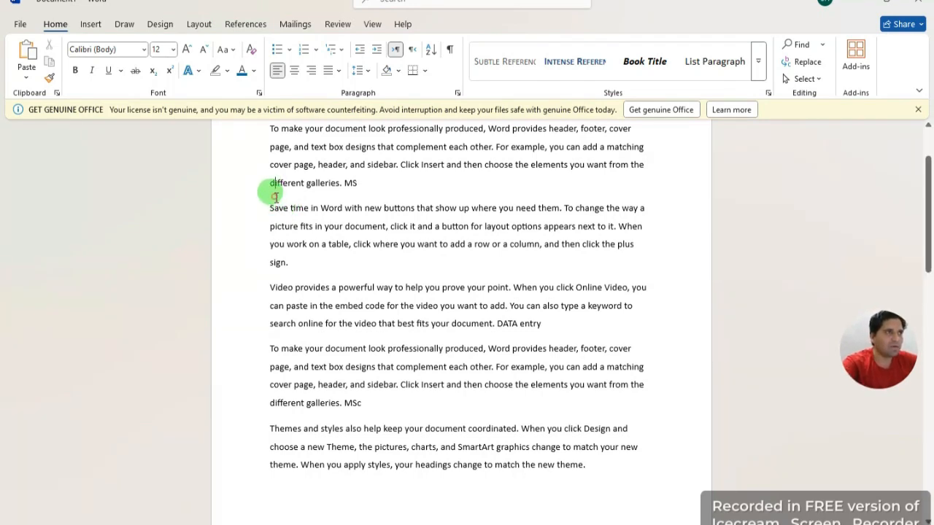
Step: Remove the period after 'sign' at the end of the second paragraph
left_click(370, 181)
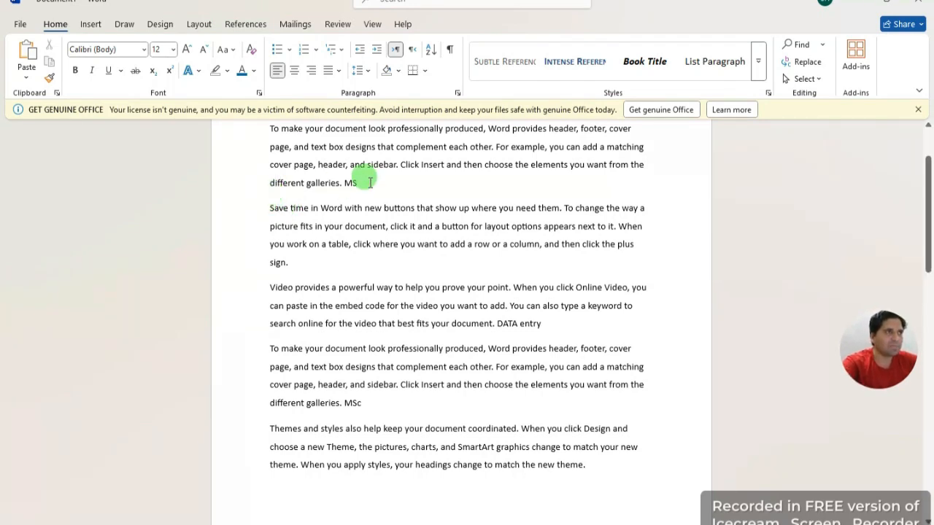
double_click(285, 183)
left_click(283, 280)
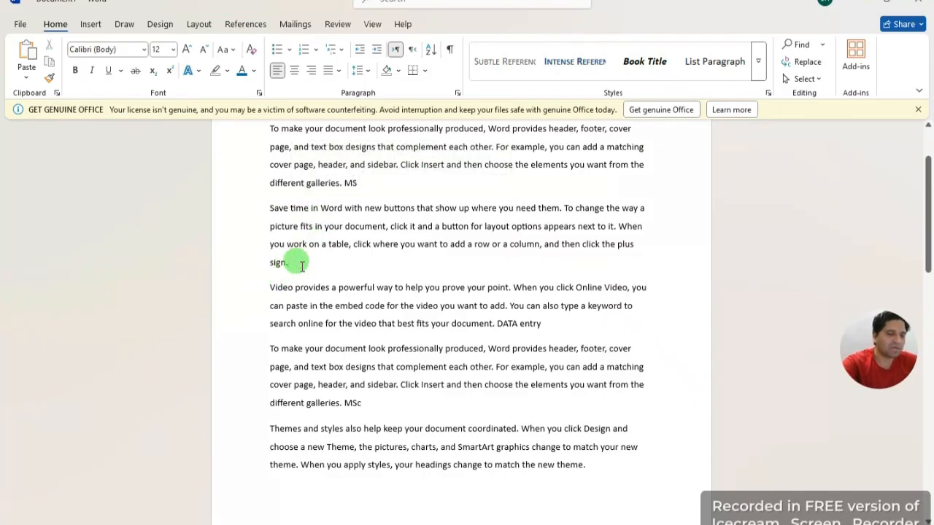
key("BackSpace")
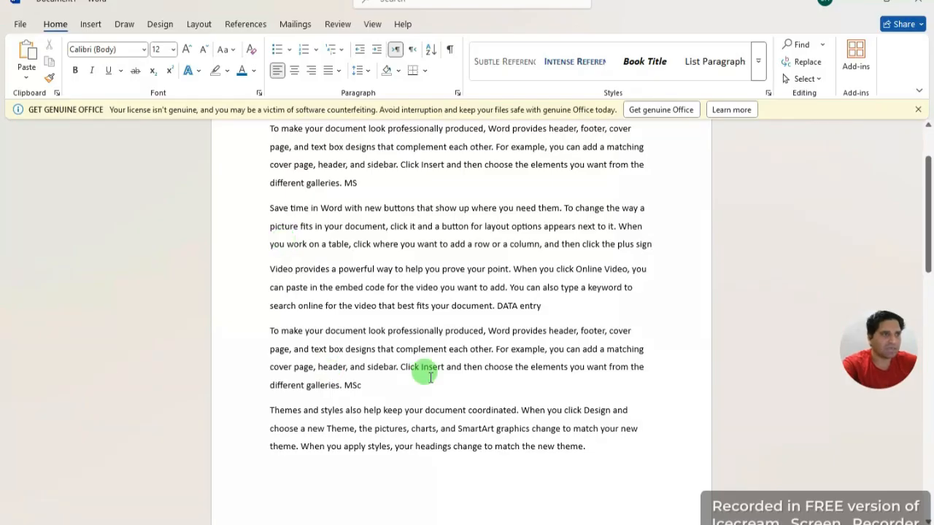
scroll(467, 260, "up", 2)
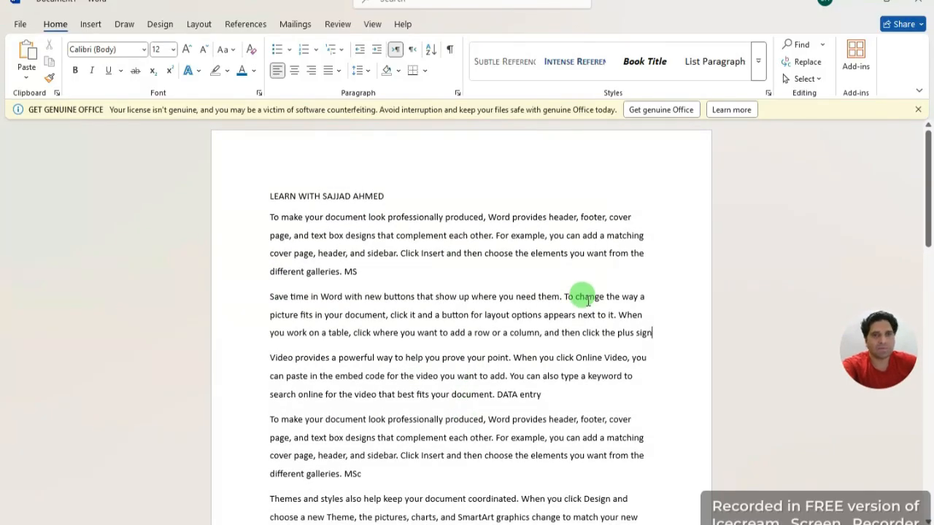
left_click(362, 70)
left_click(552, 317)
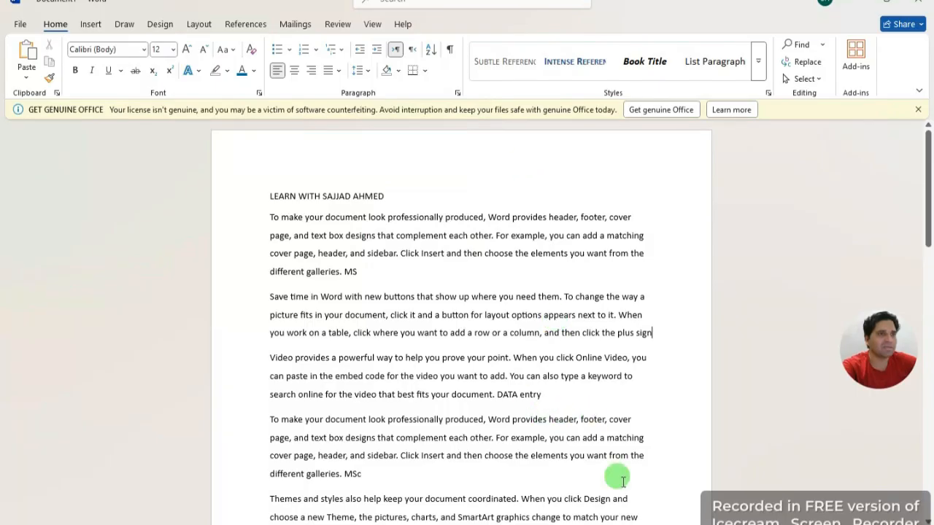
left_click_drag(617, 477, 213, 217)
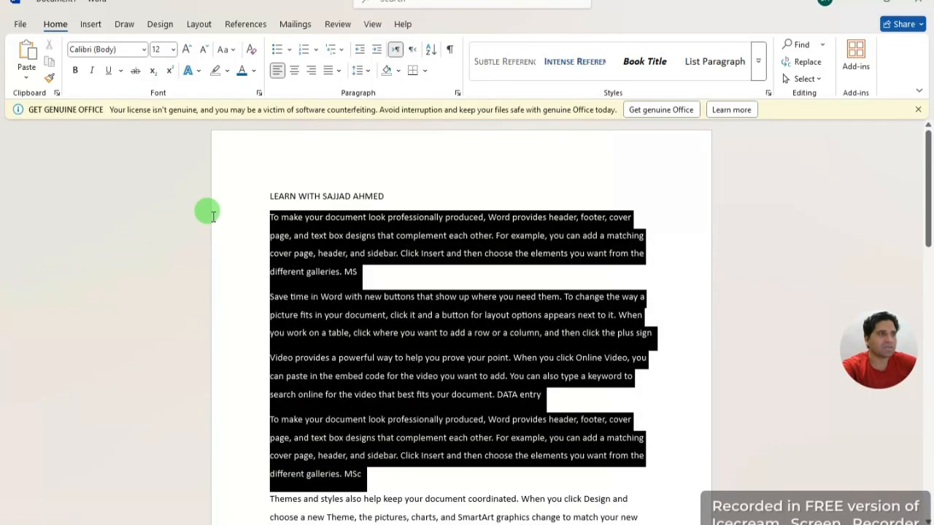
left_click(362, 70)
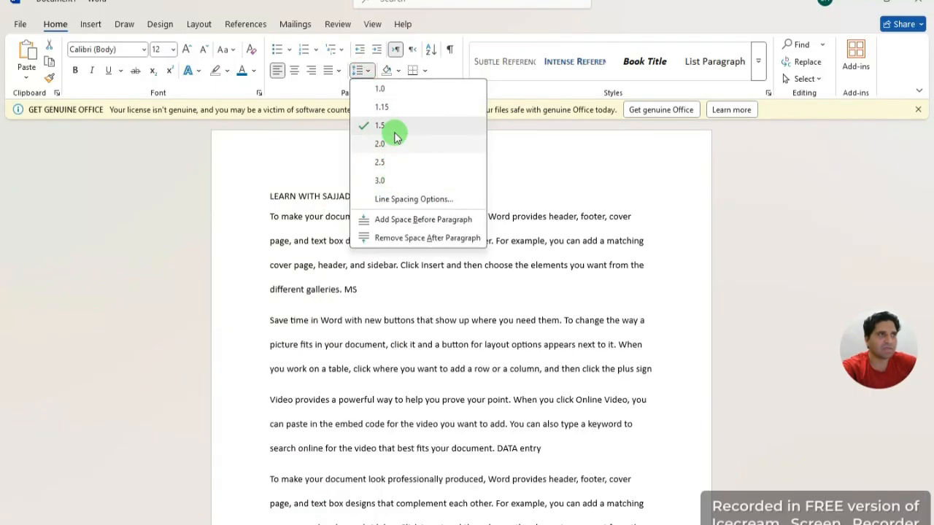
left_click(529, 163)
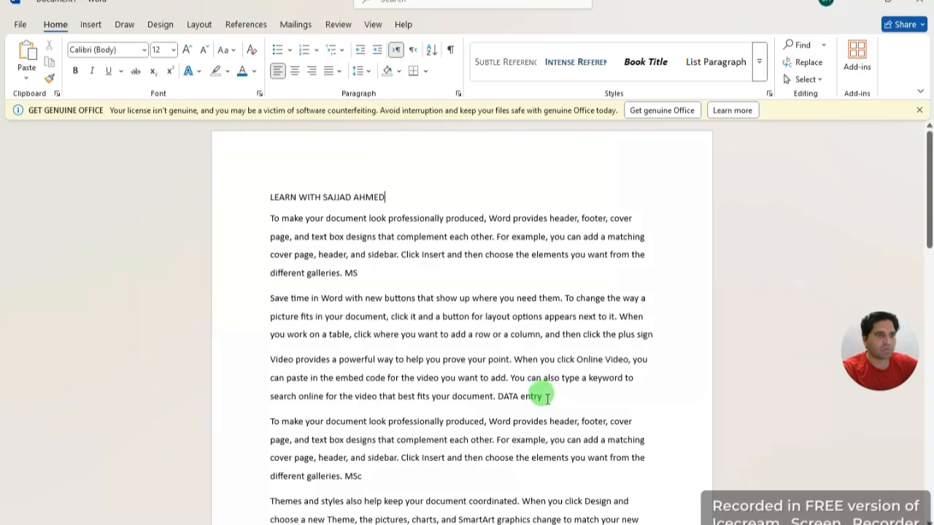
Step: Make the heading through the DATA entry paragraph all lowercase
left_click_drag(546, 398, 264, 204)
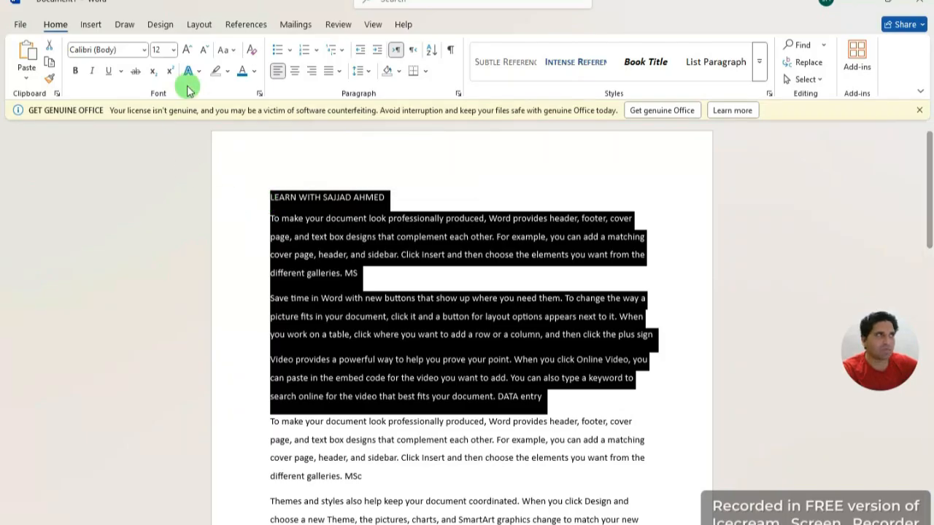
left_click(231, 49)
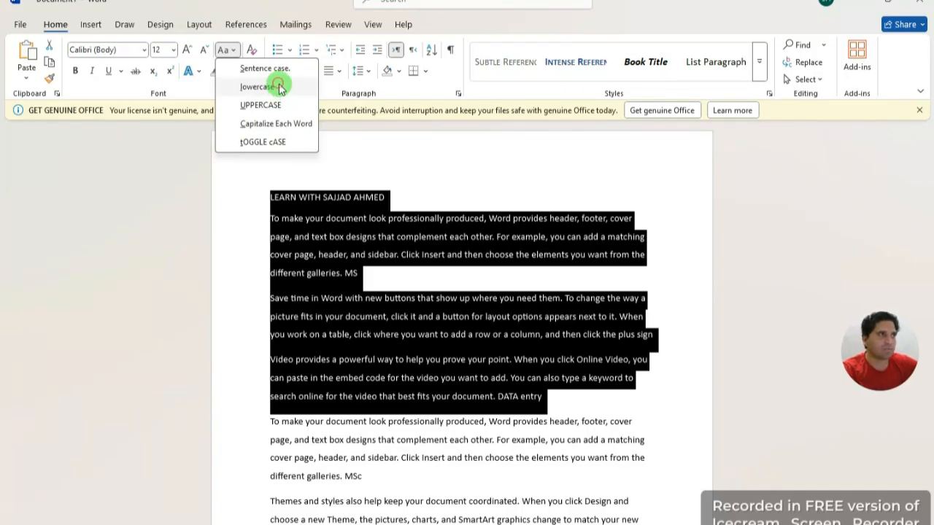
left_click(279, 87)
Step: Add the test letters D, TTTTT and GGGG into the opening paragraphs
left_click(526, 274)
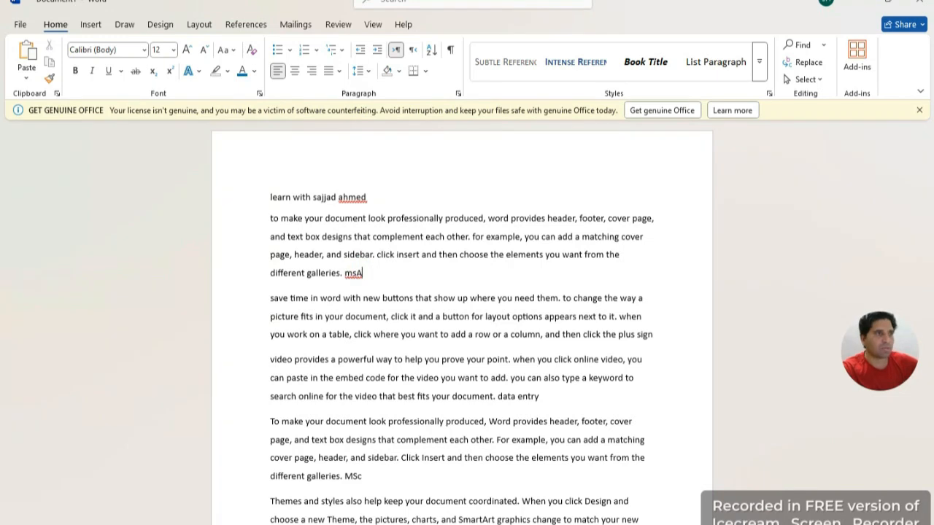
type("DDD")
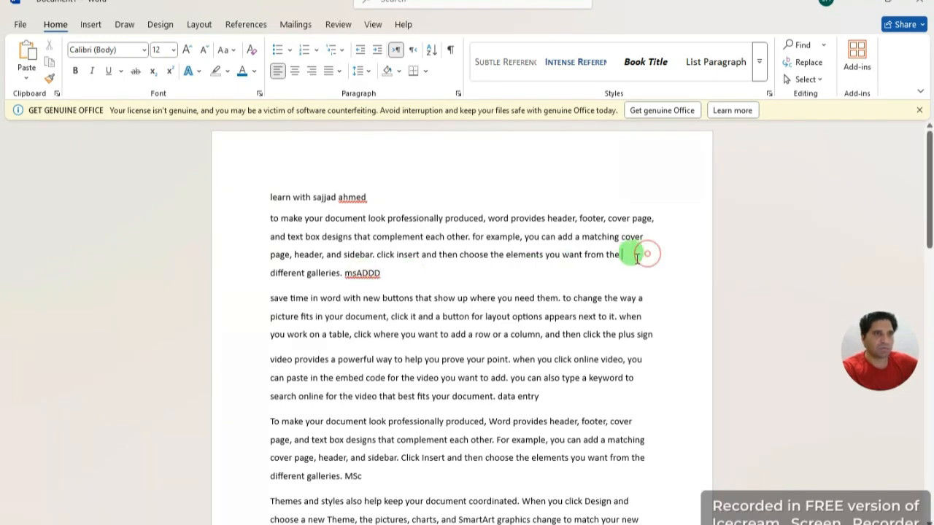
left_click(613, 266)
type("TTTTT")
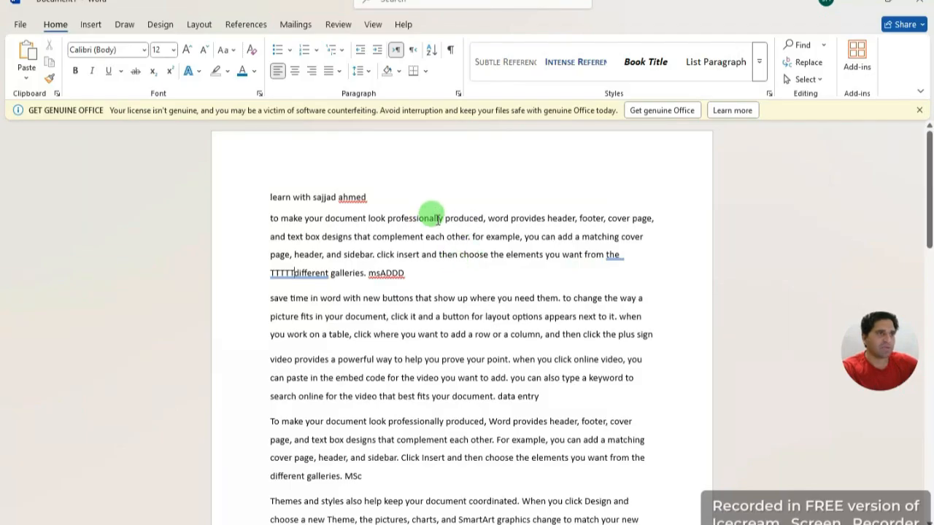
left_click(486, 219)
type("GGGG")
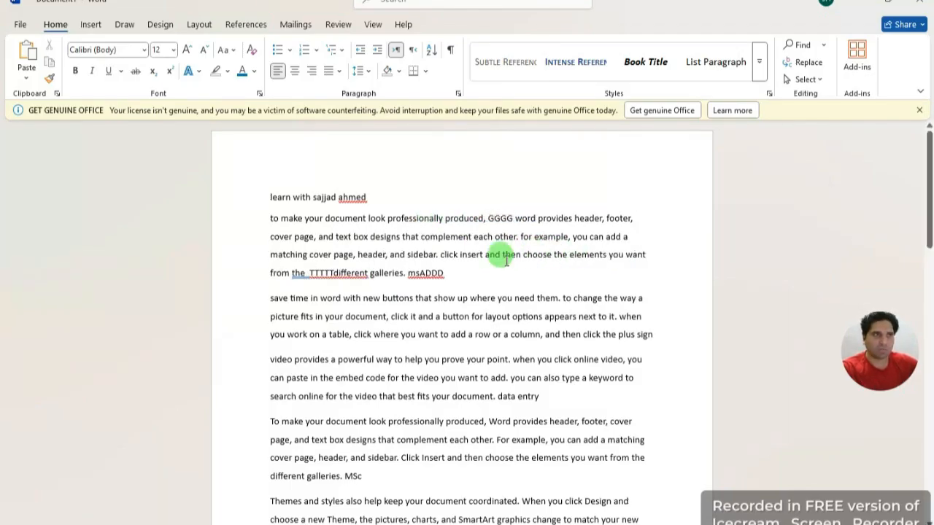
Step: Reapply lowercase to the heading and first paragraph, turning GGGG into gggg
left_click_drag(447, 274, 249, 198)
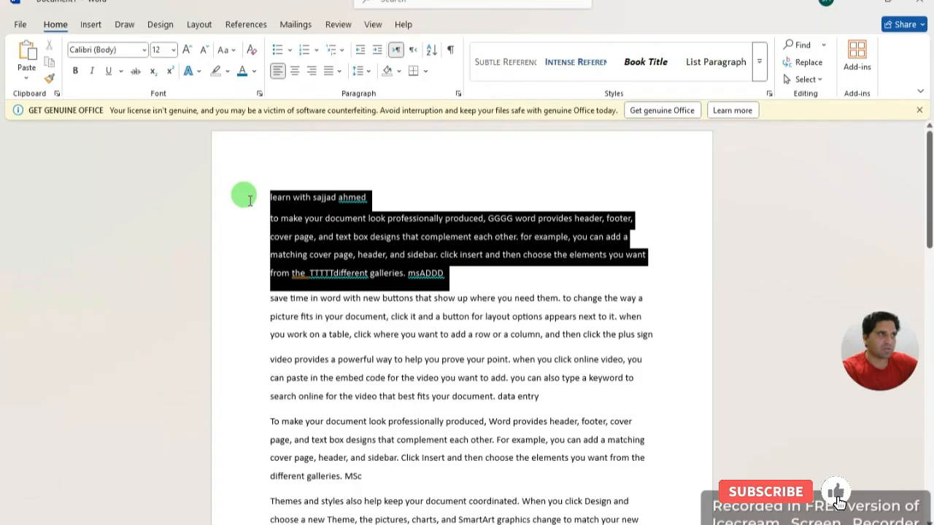
left_click(233, 49)
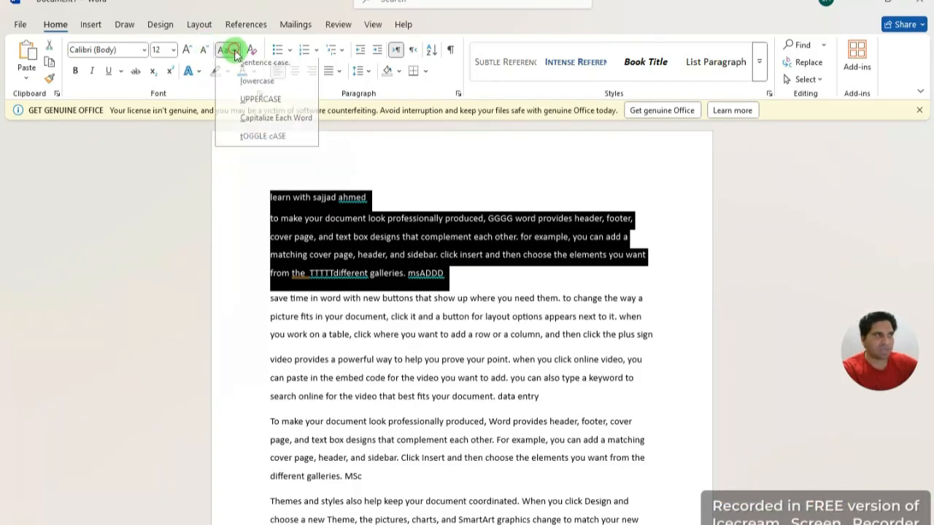
left_click(266, 90)
left_click(436, 178)
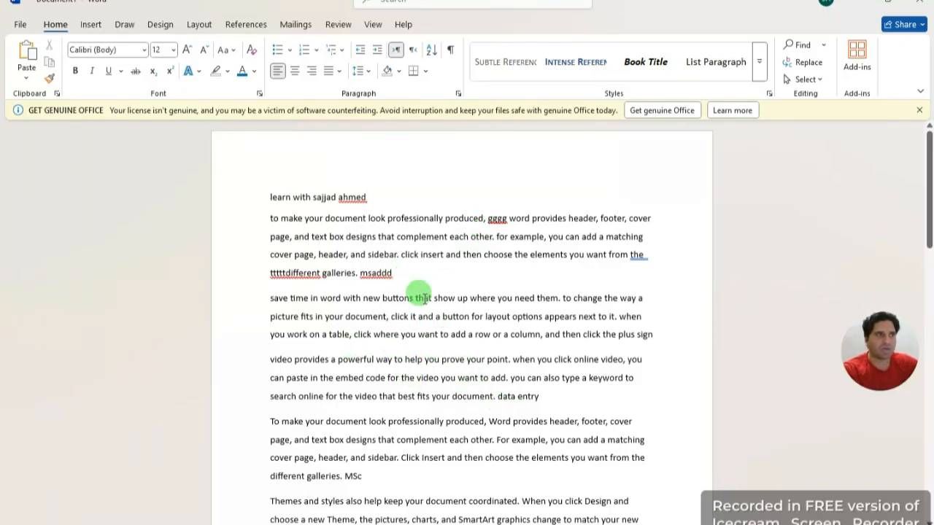
Step: Switch the heading and first paragraph to UPPERCASE, turning gggg back into GGGG
left_click_drag(392, 272, 241, 188)
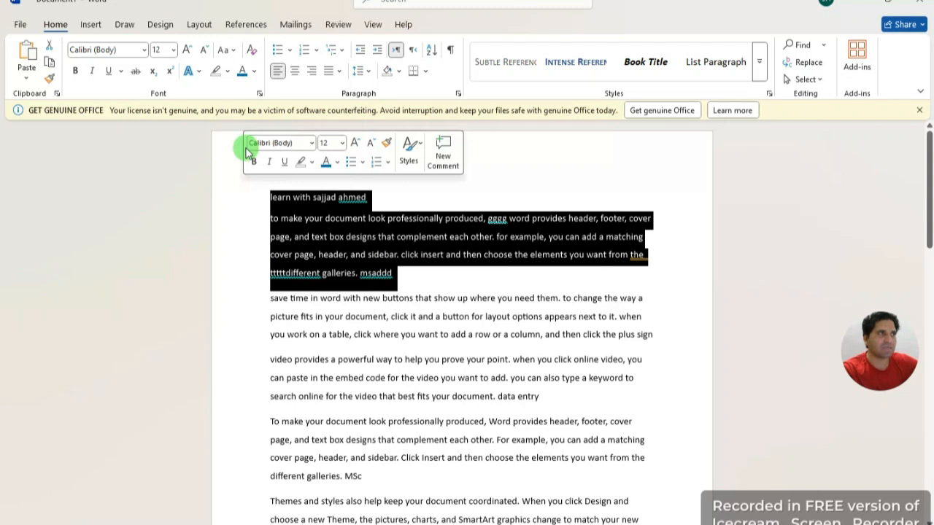
left_click(226, 49)
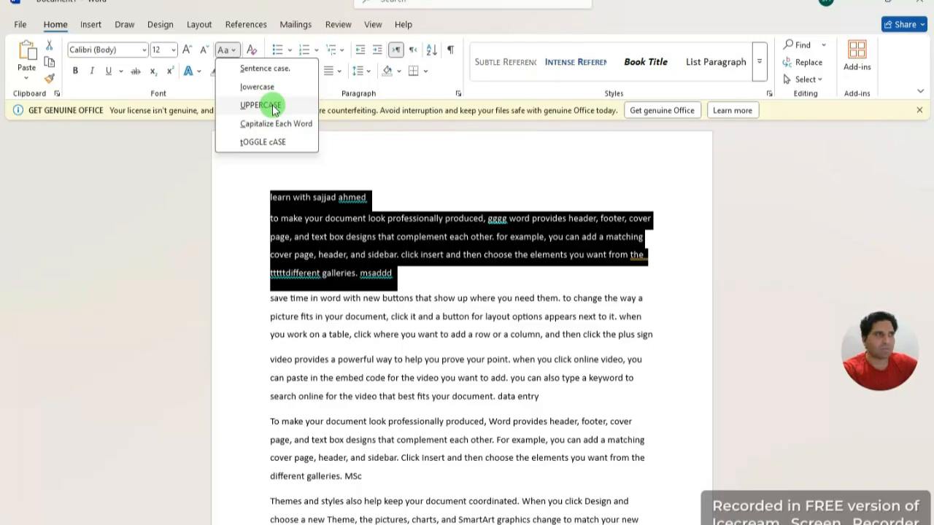
left_click(272, 106)
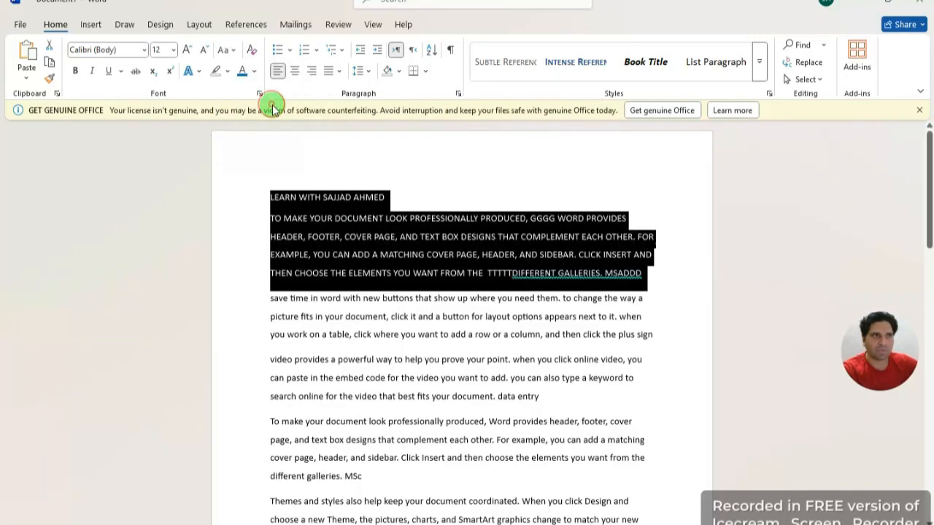
left_click(489, 195)
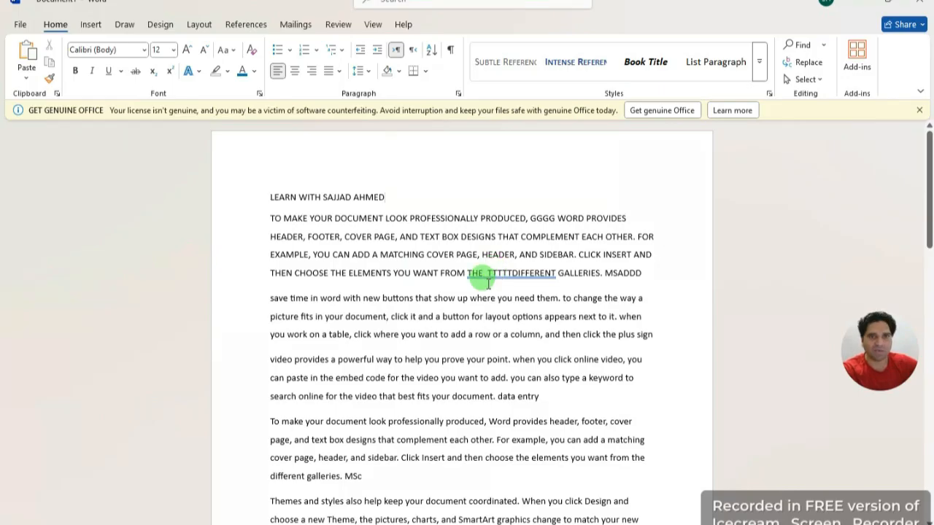
left_click(229, 50)
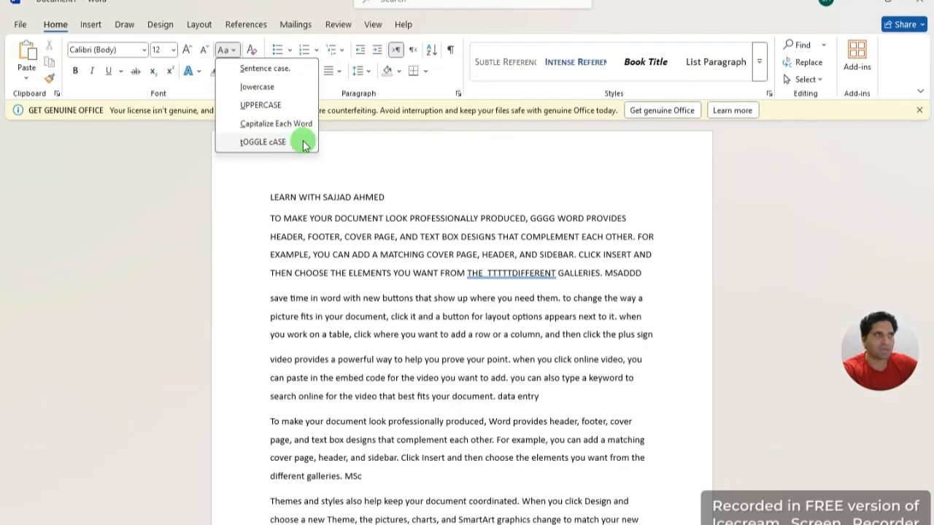
Step: Insert the heading's first name after PROVIDES and place the caret at the end of MSADDD
left_click(368, 158)
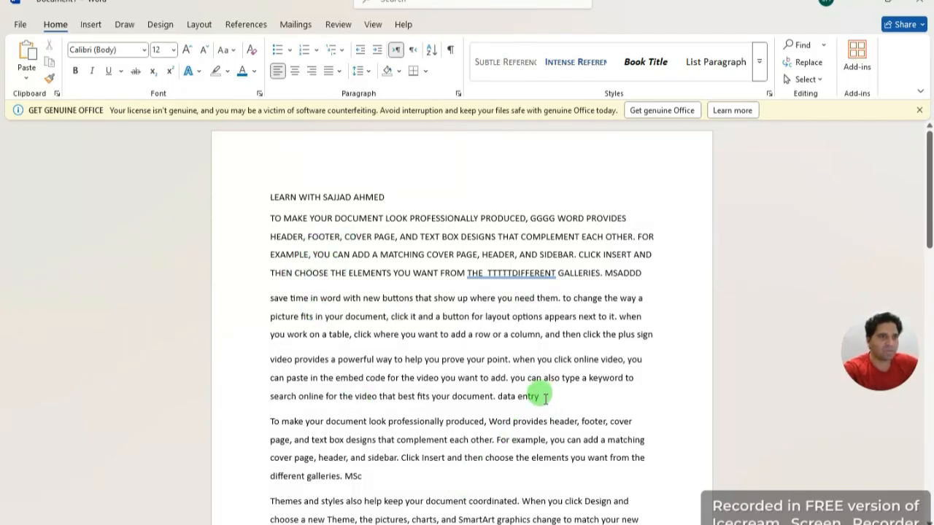
left_click(630, 217)
type("SA")
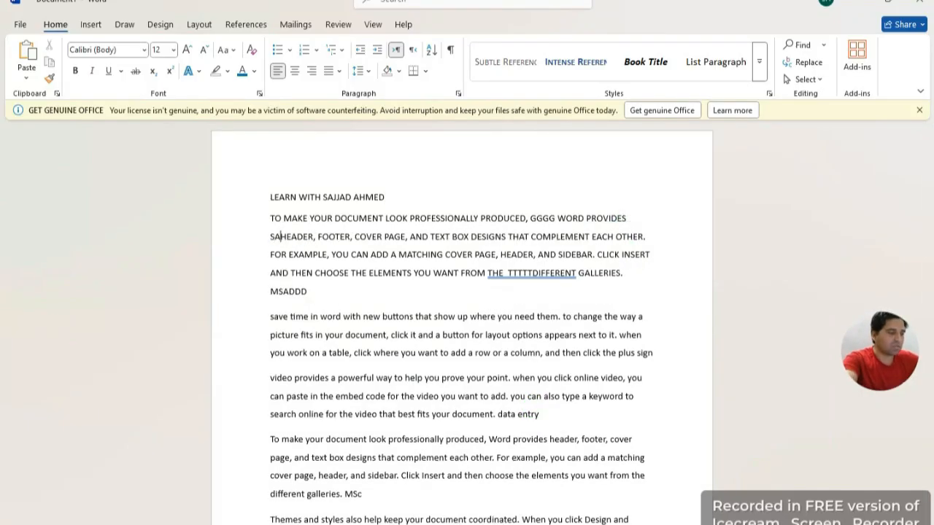
type("JJAD")
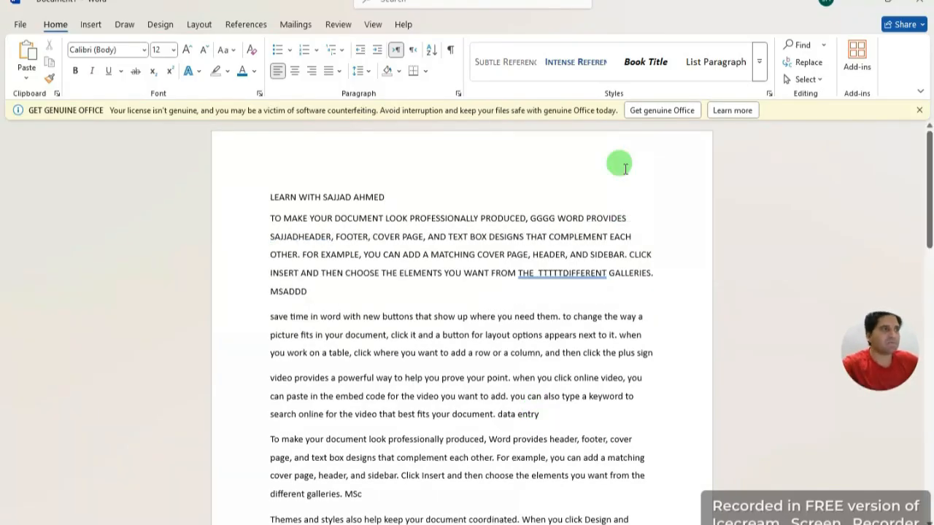
left_click(324, 288)
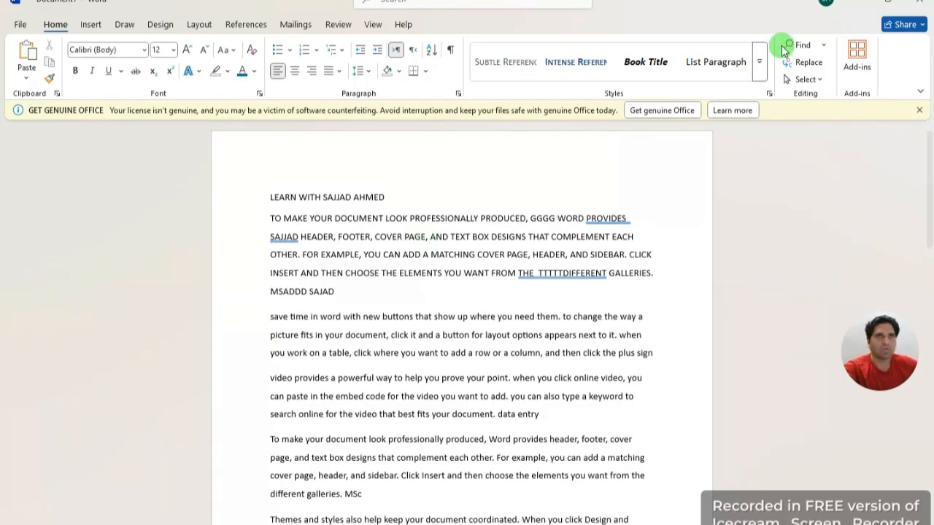
Step: Open the Navigation pane search and look for the heading's first name
left_click(822, 46)
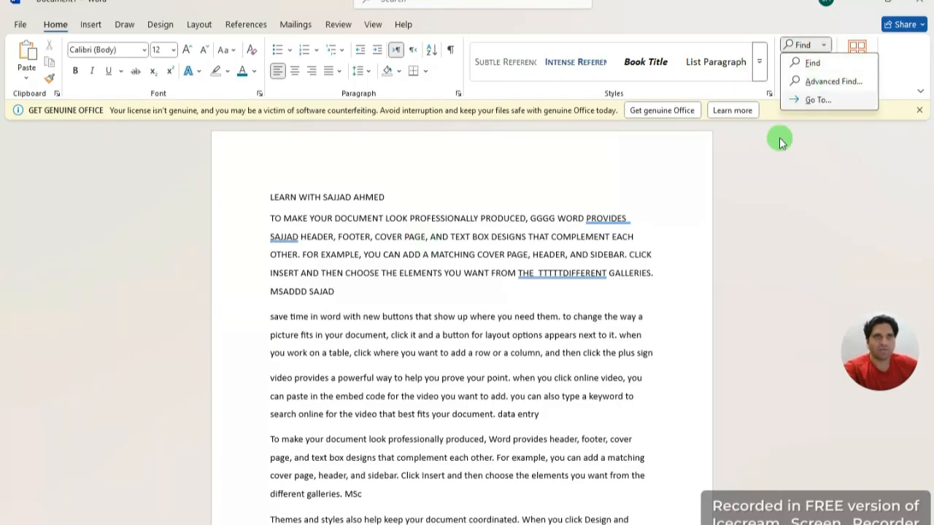
left_click(659, 304)
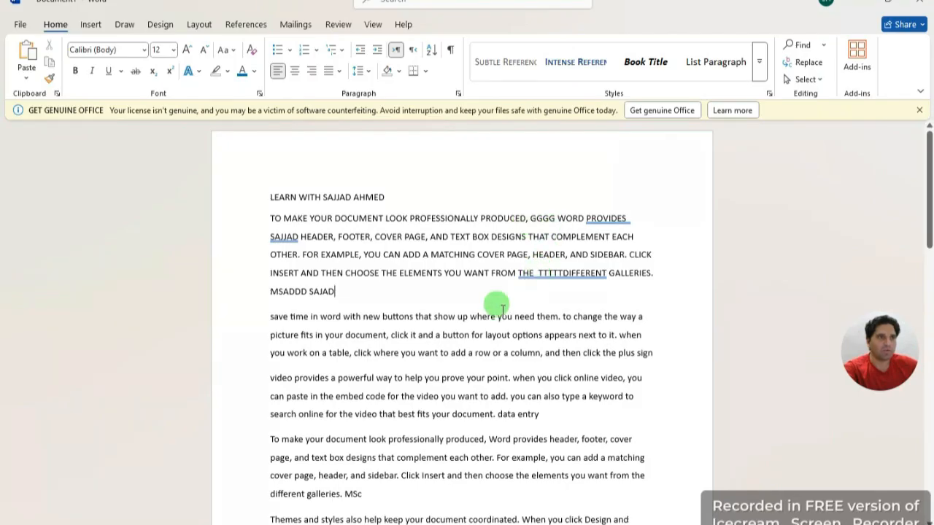
scroll(413, 334, "down", 5)
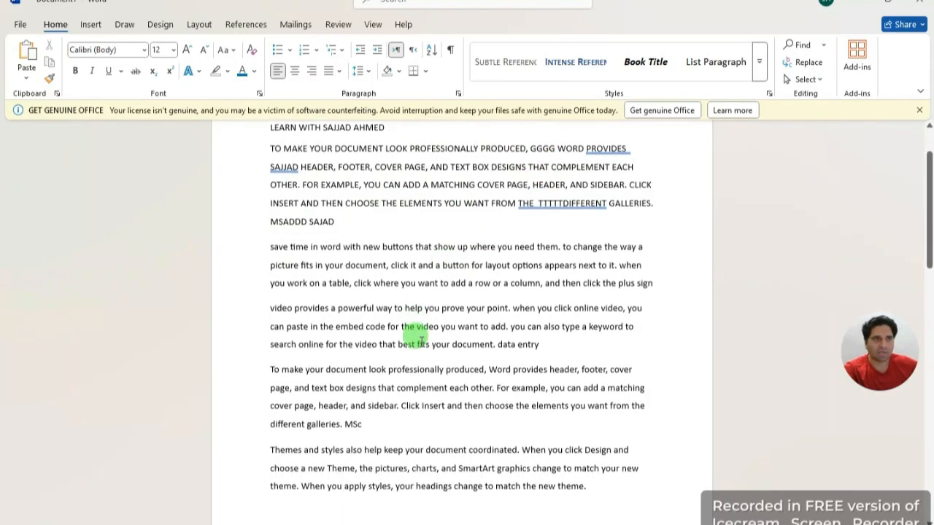
scroll(408, 354, "up", 5)
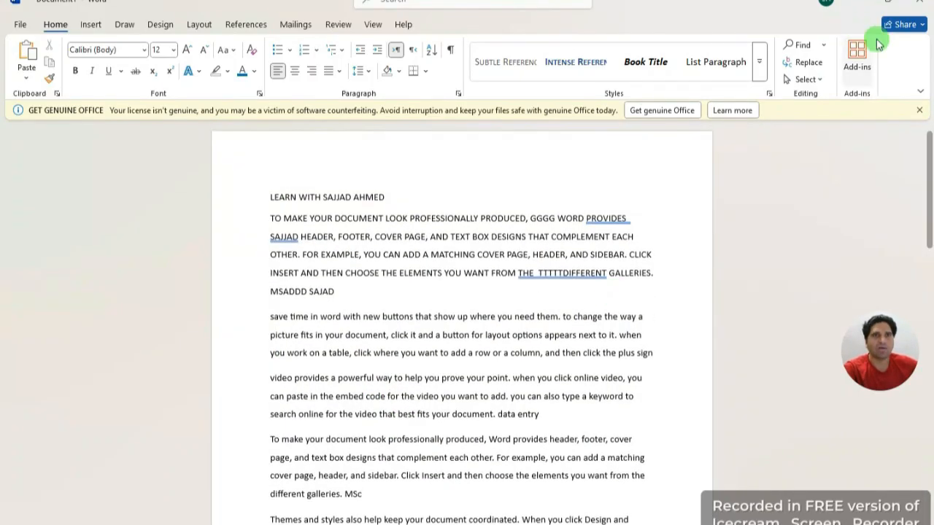
left_click(823, 46)
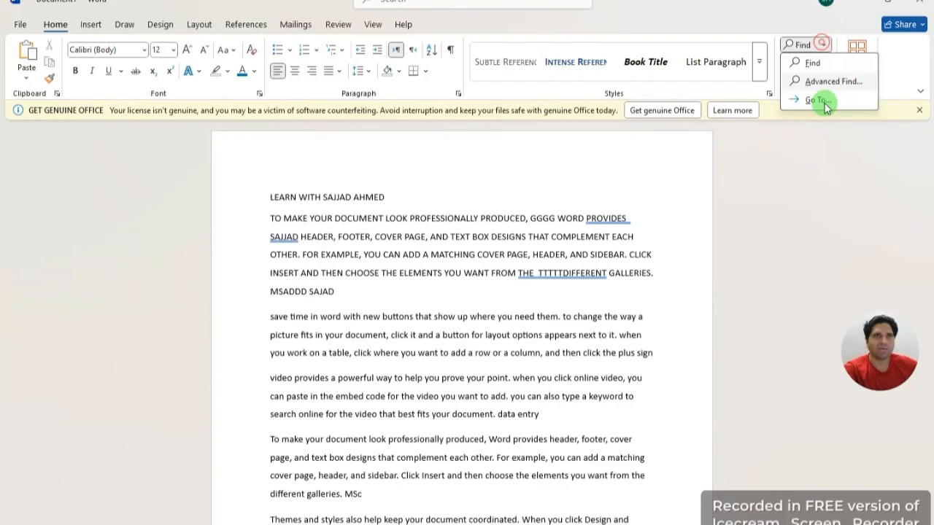
left_click(818, 64)
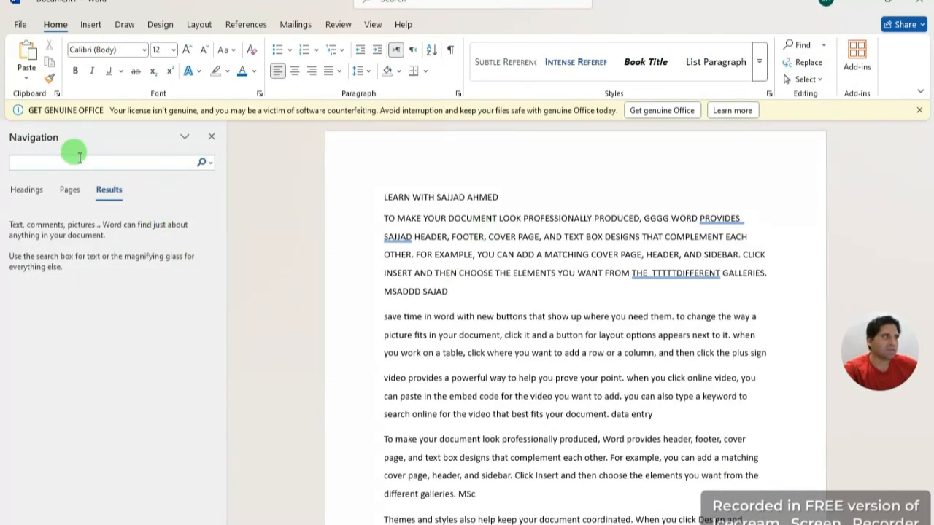
type("SAJJAD")
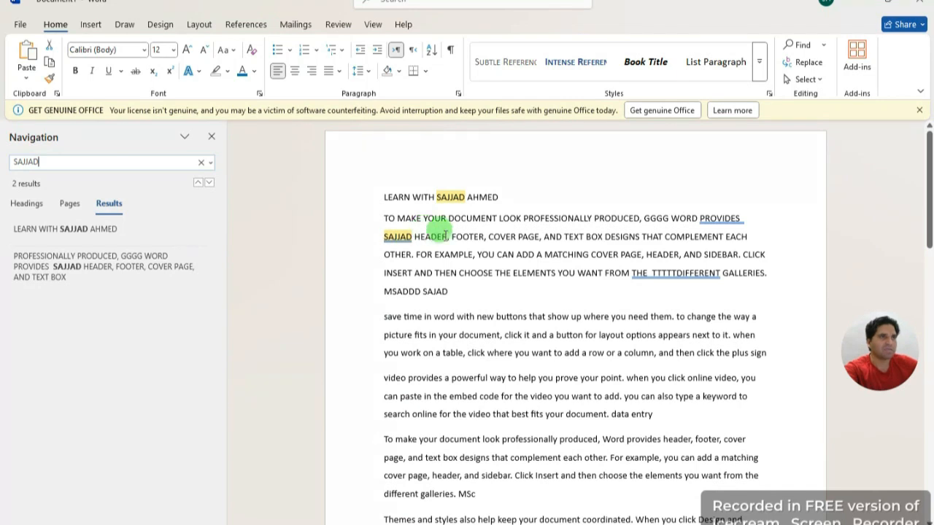
Step: Correct the misspelled name in the document, search again, then close the search pane
left_click(437, 292)
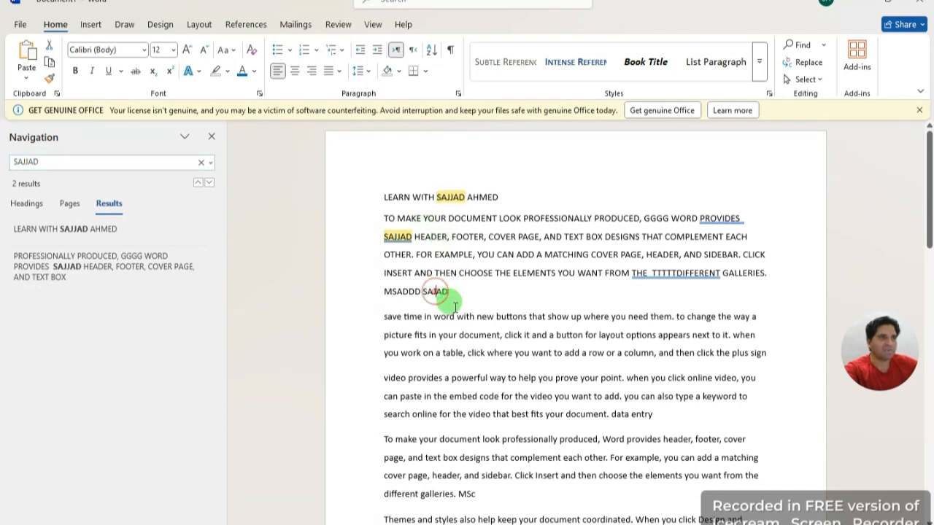
type("J")
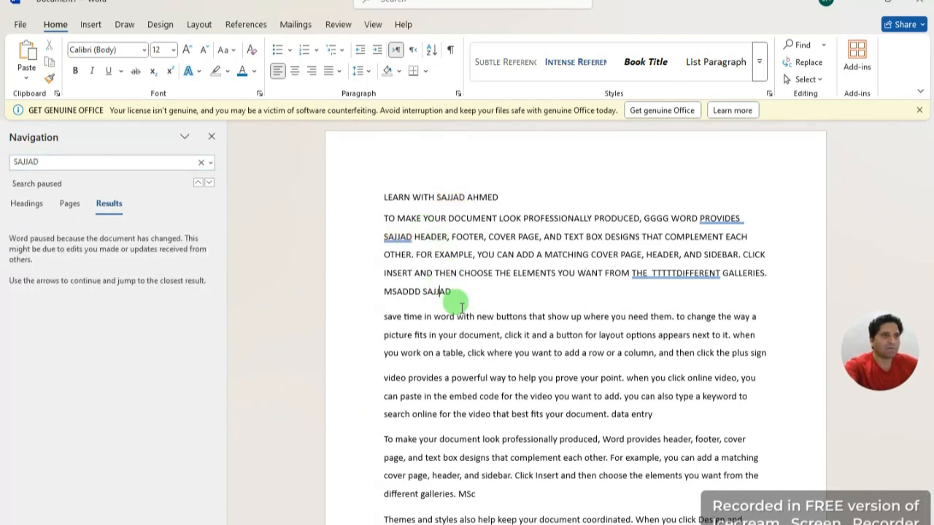
left_click(66, 161)
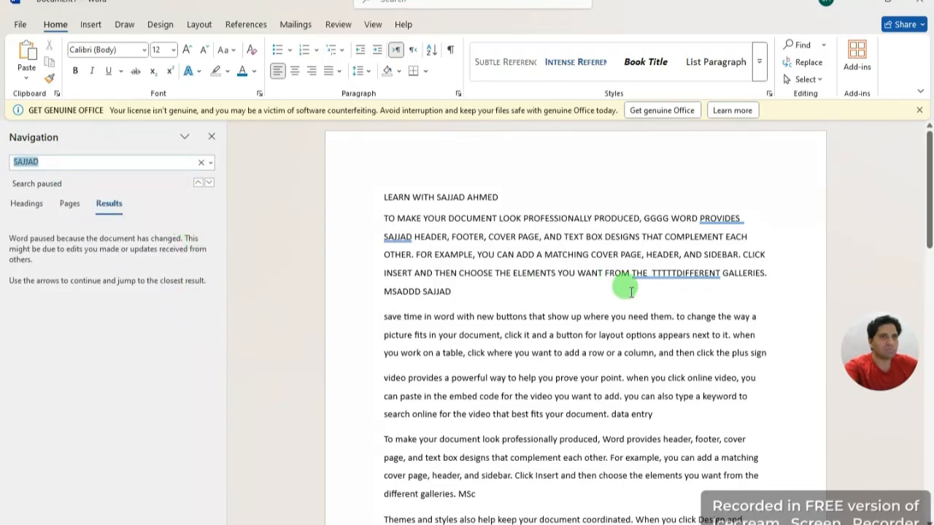
left_click(560, 294)
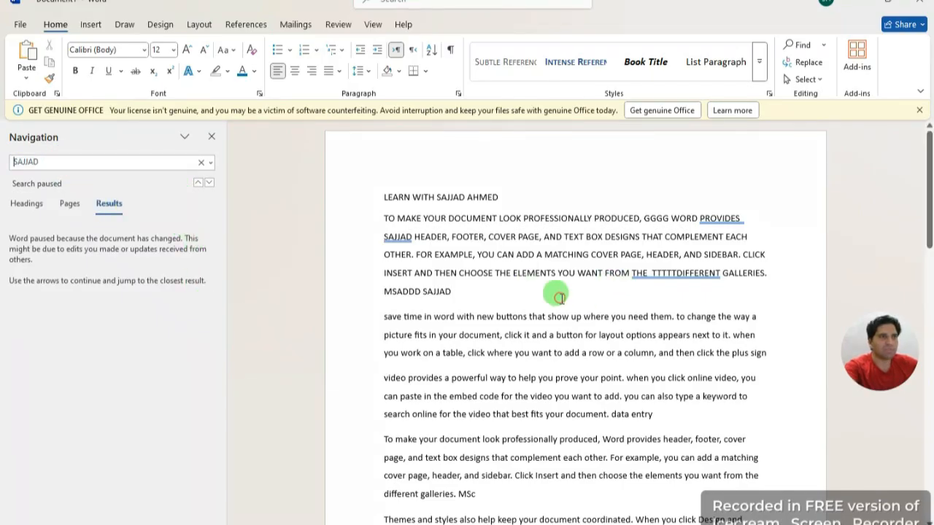
left_click(197, 162)
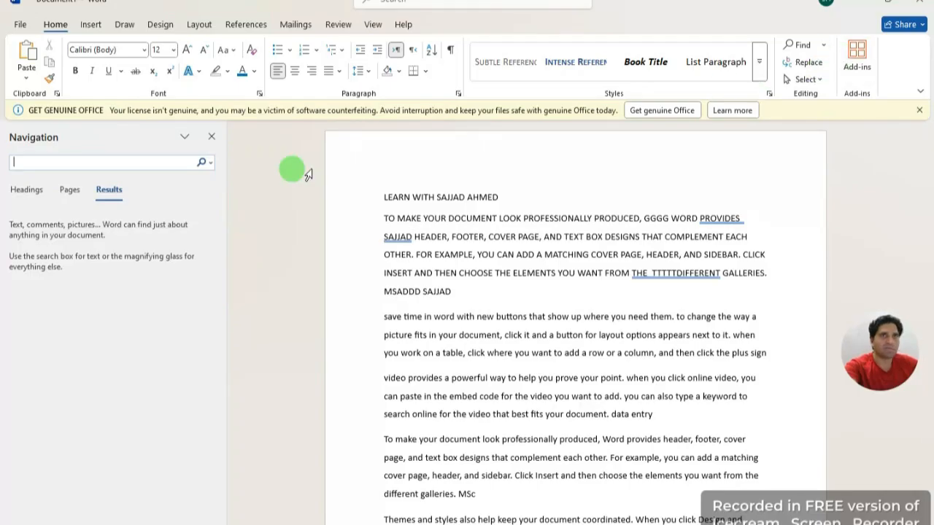
left_click(97, 161)
type("SAJJAD")
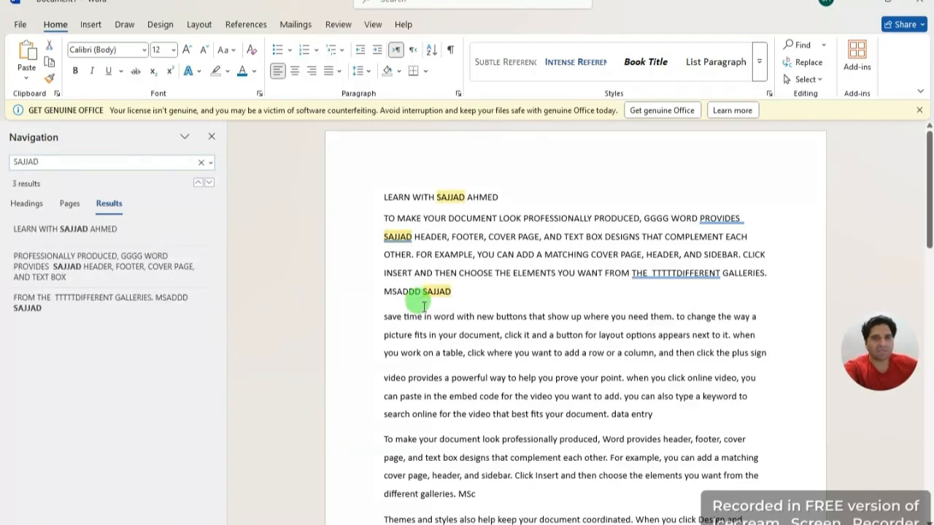
left_click(212, 136)
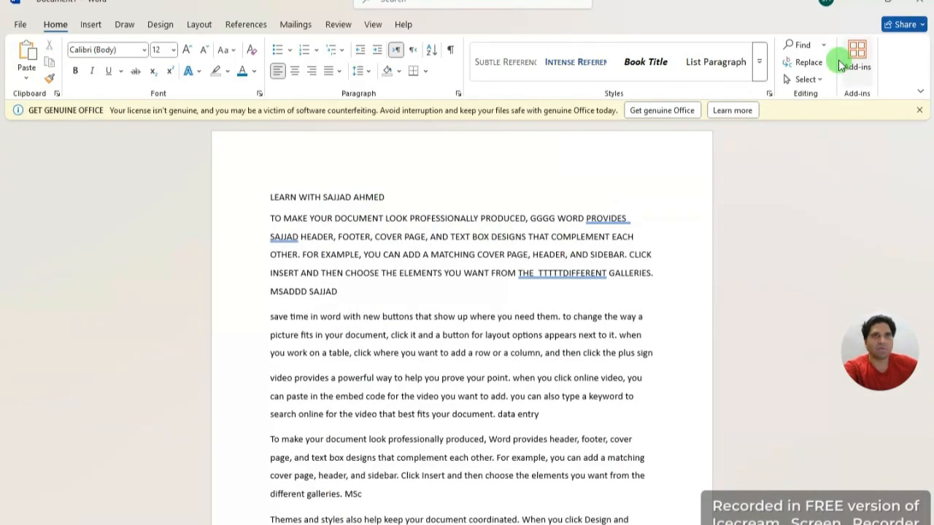
Step: Use Replace All to swap the first name for a new name in all three places
left_click(807, 63)
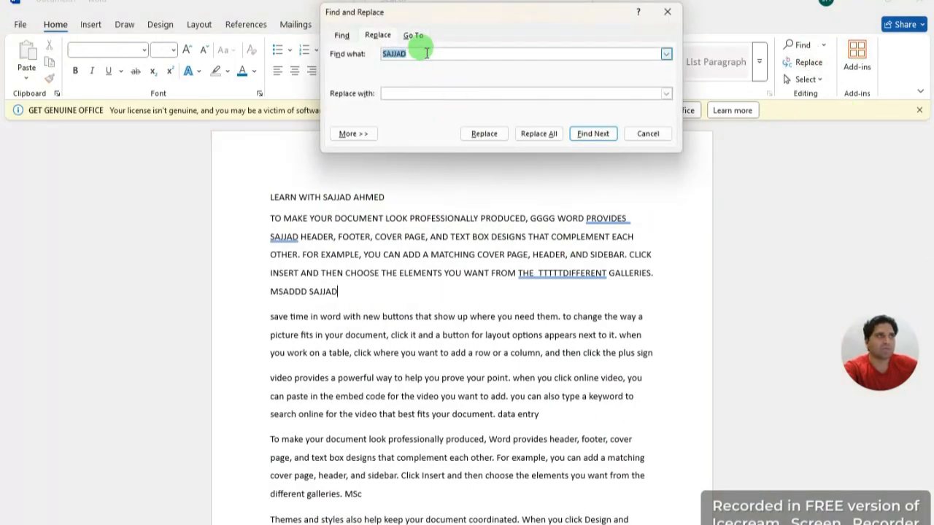
left_click(429, 94)
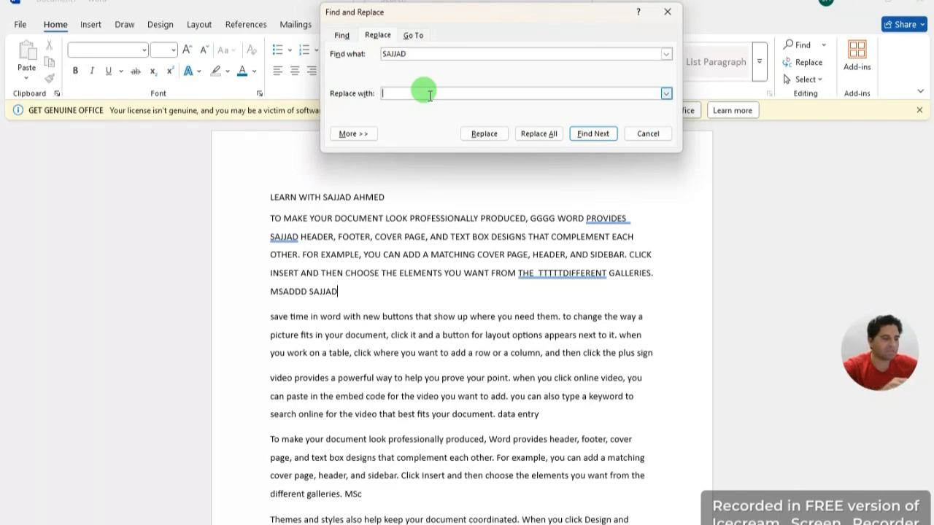
type("ALI")
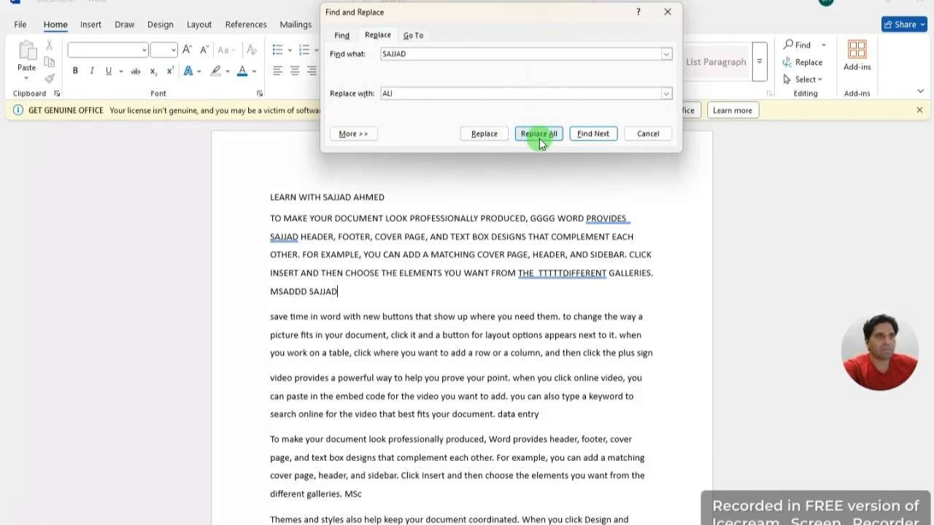
left_click(485, 134)
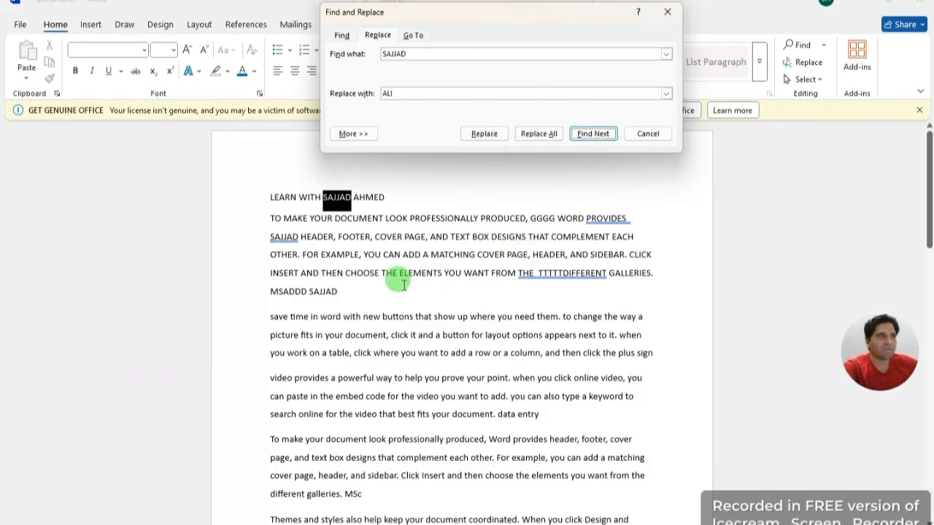
left_click(539, 134)
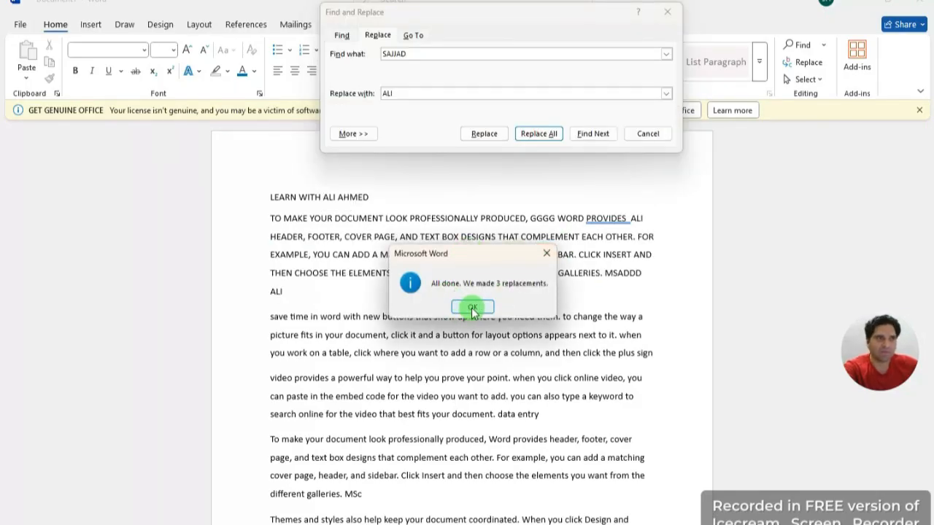
left_click(473, 311)
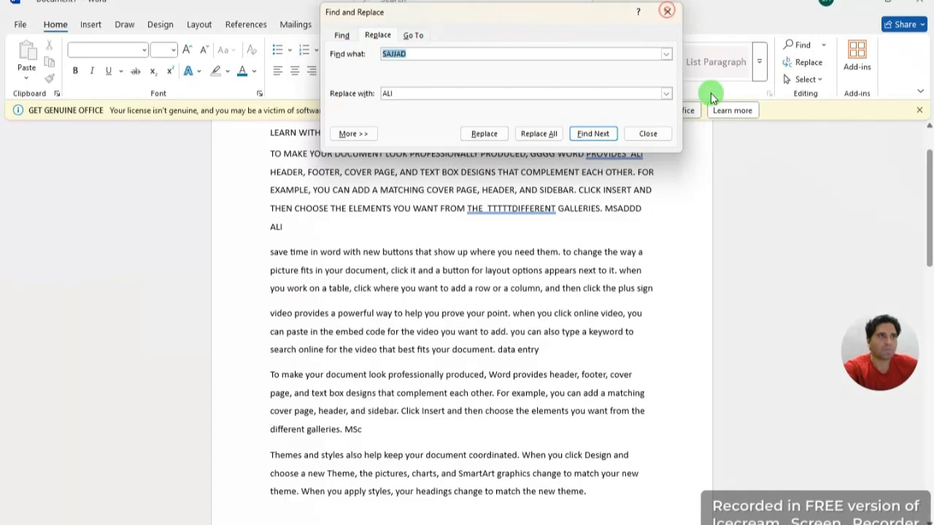
left_click(648, 133)
scroll(556, 206, "up", 1)
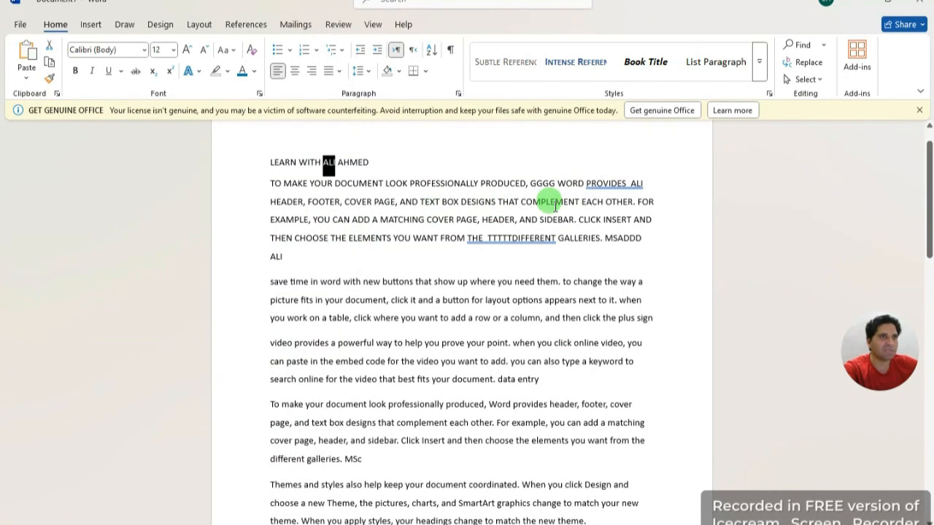
double_click(635, 183)
left_click(679, 267)
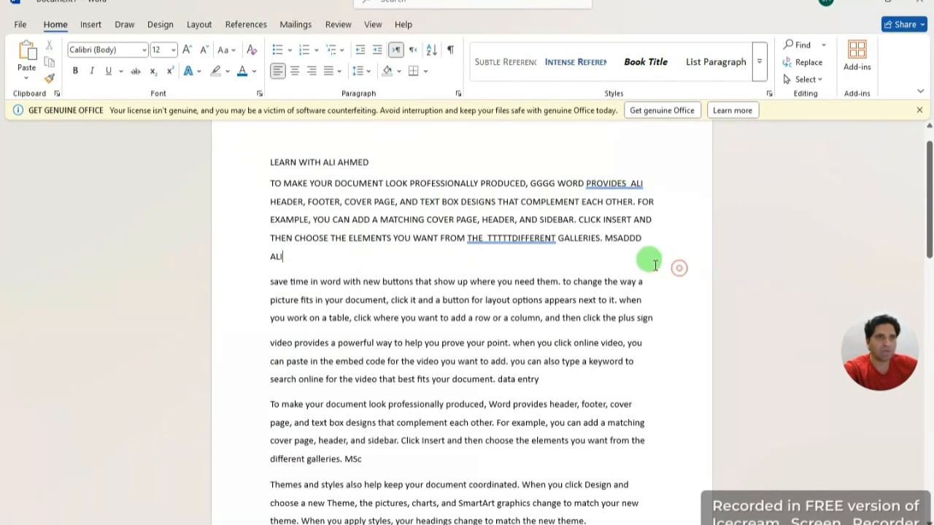
double_click(330, 162)
left_click(290, 258)
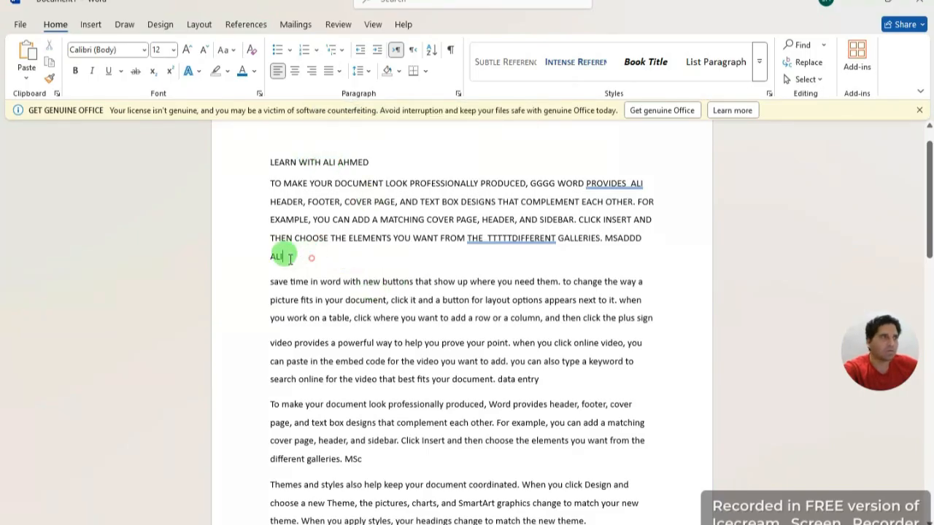
left_click_drag(290, 260, 264, 249)
left_click(322, 258)
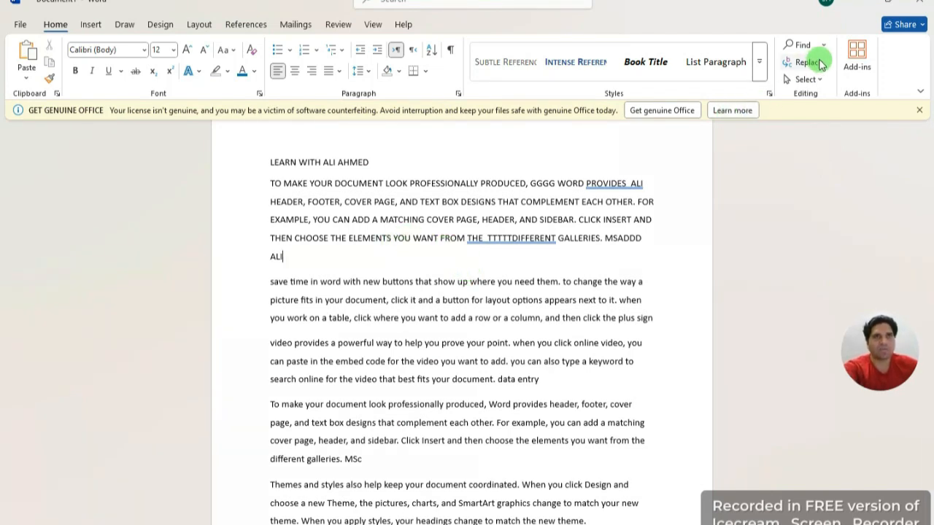
left_click(825, 47)
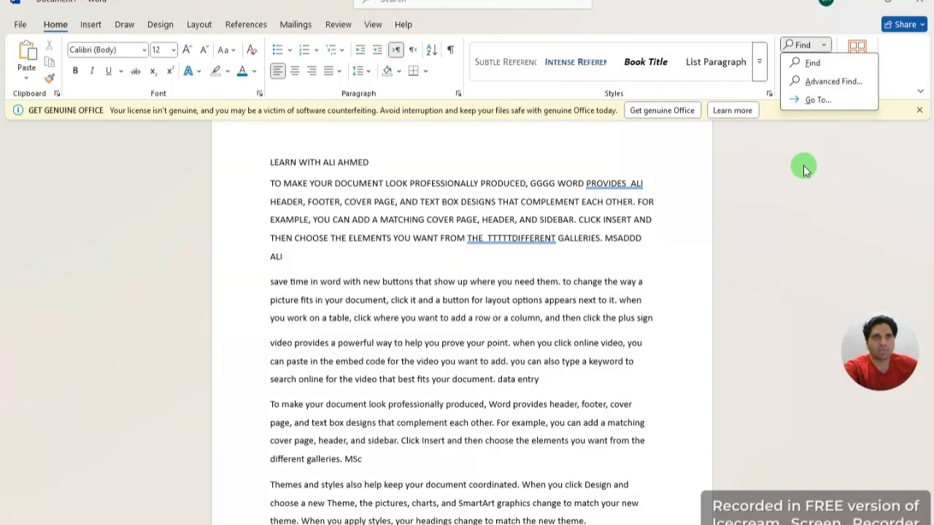
left_click(803, 164)
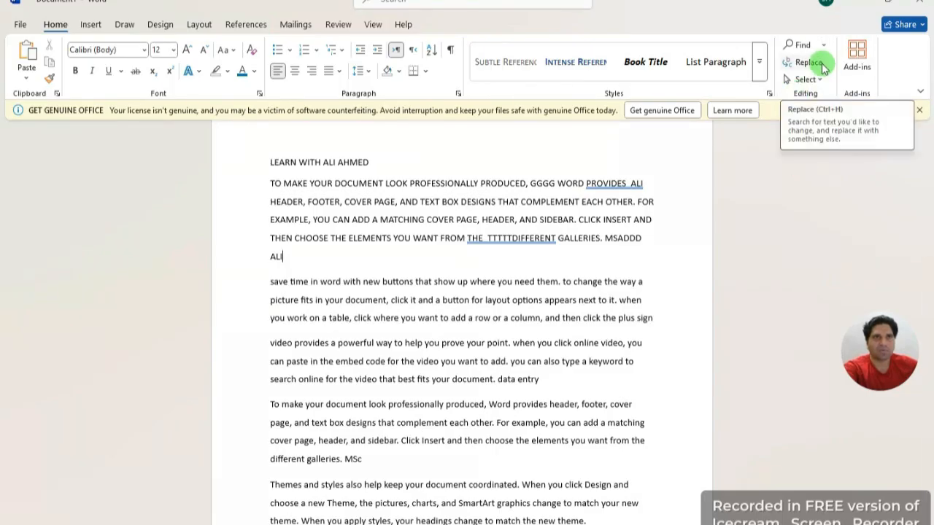
left_click(822, 81)
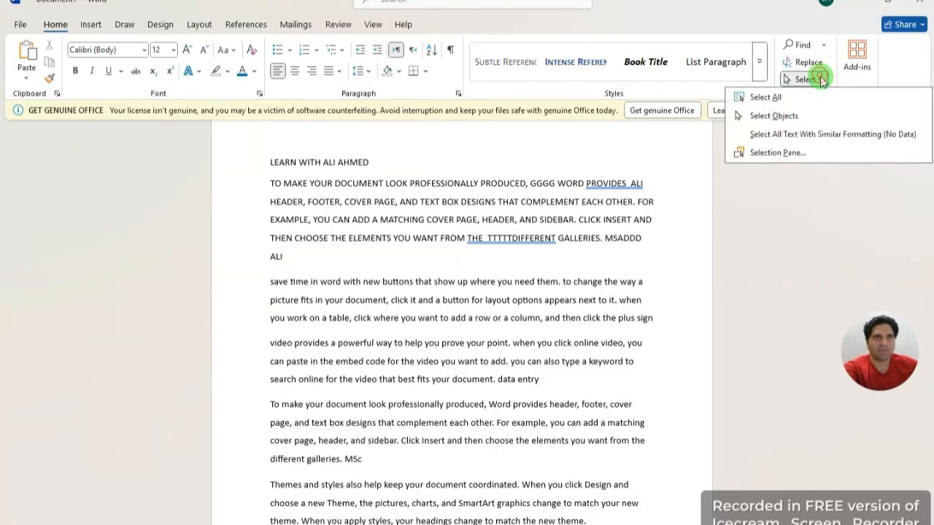
left_click(801, 221)
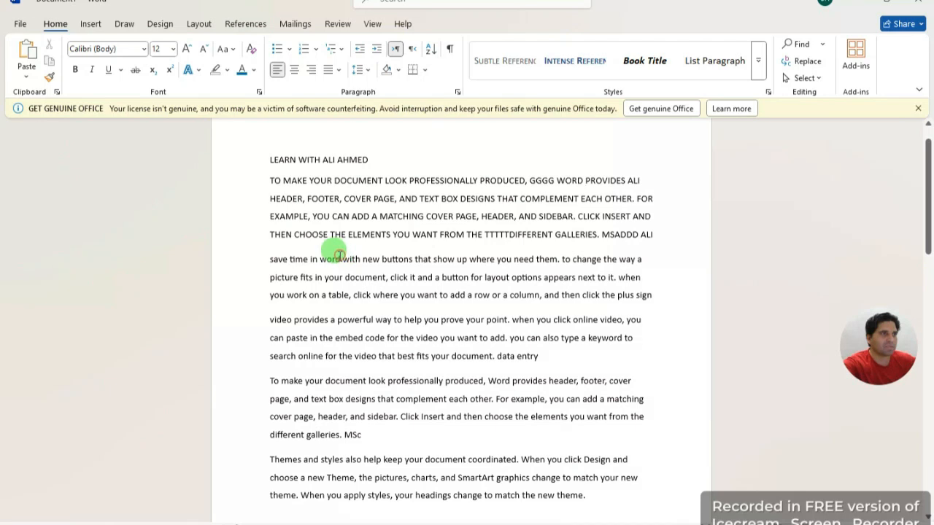
left_click_drag(339, 255, 256, 246)
left_click(675, 303)
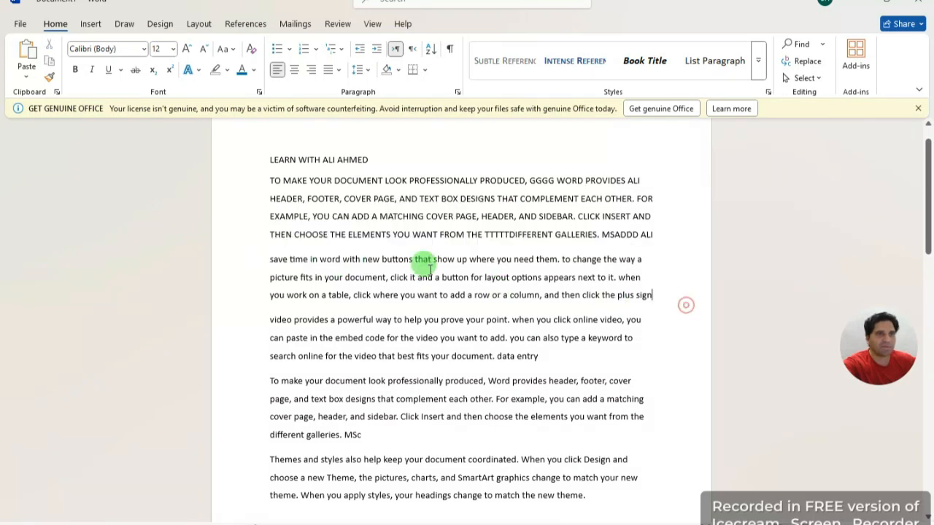
left_click_drag(341, 256, 268, 255)
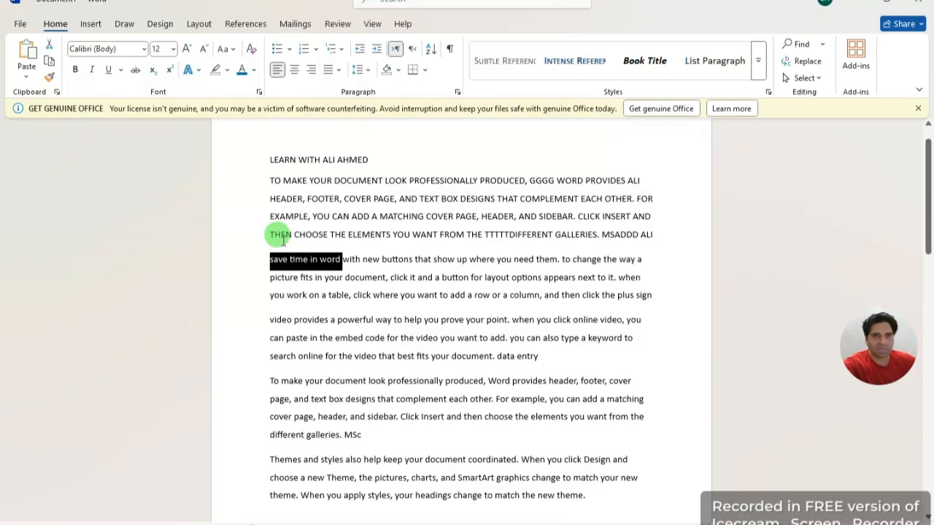
left_click(135, 70)
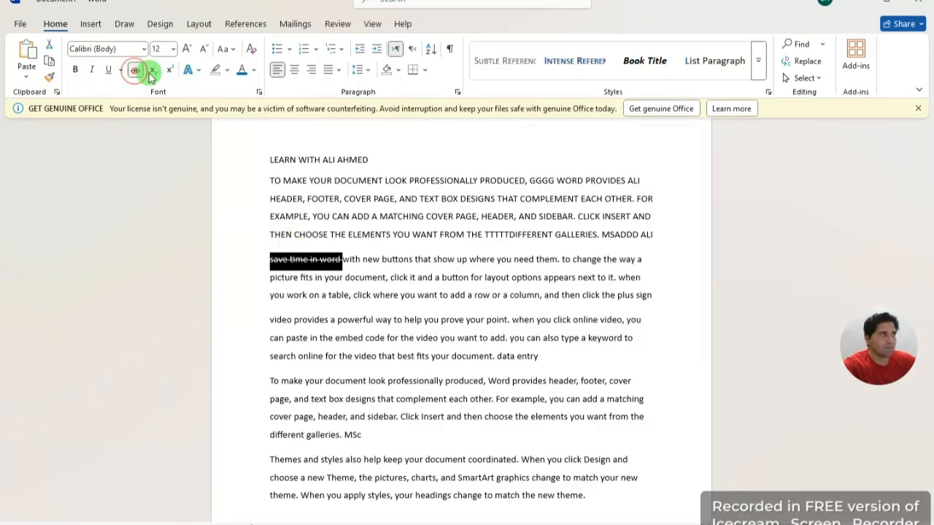
left_click(221, 277)
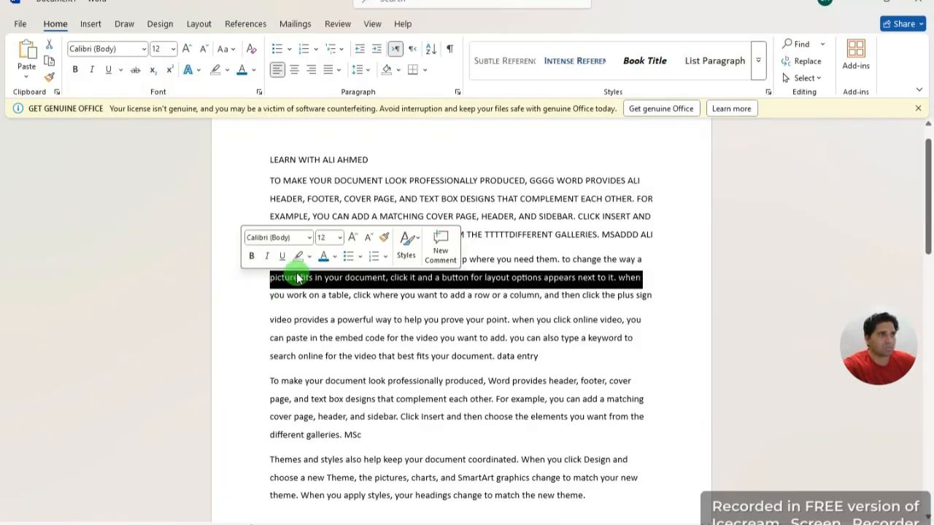
left_click(683, 292)
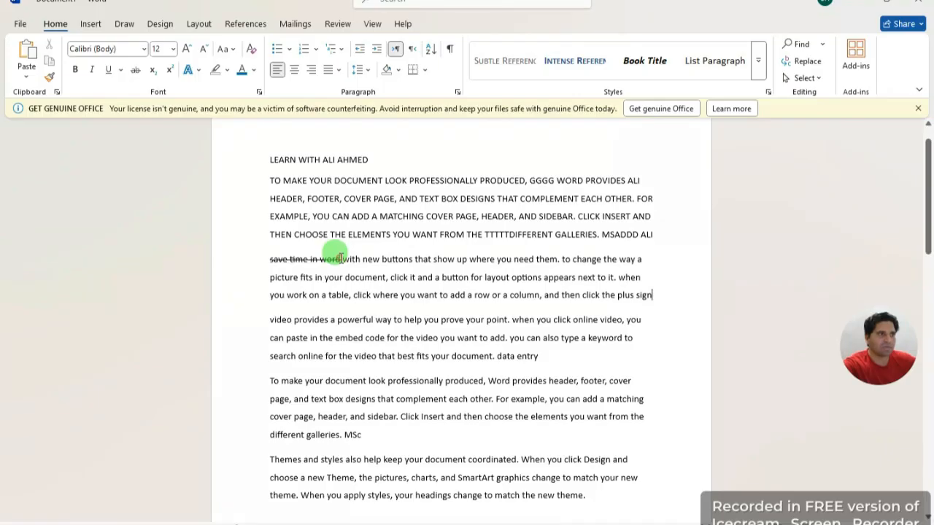
left_click_drag(341, 259, 264, 256)
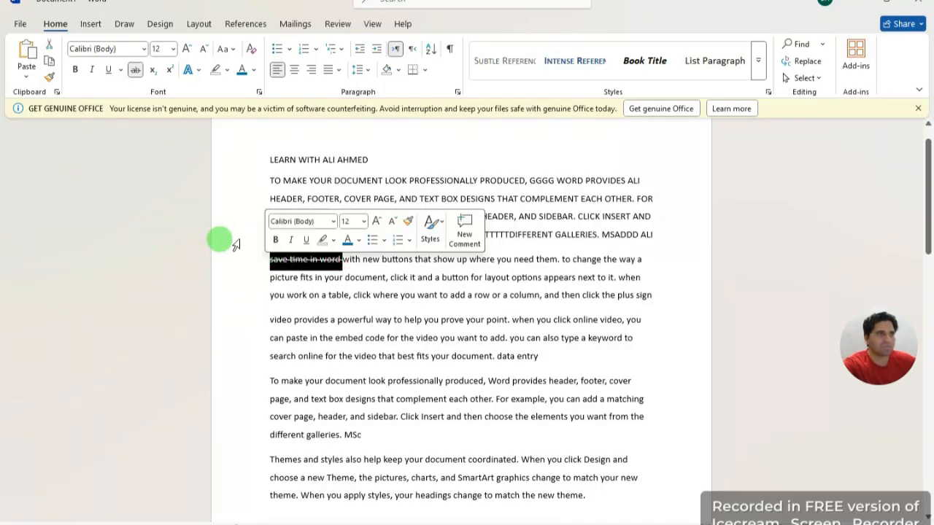
left_click(135, 70)
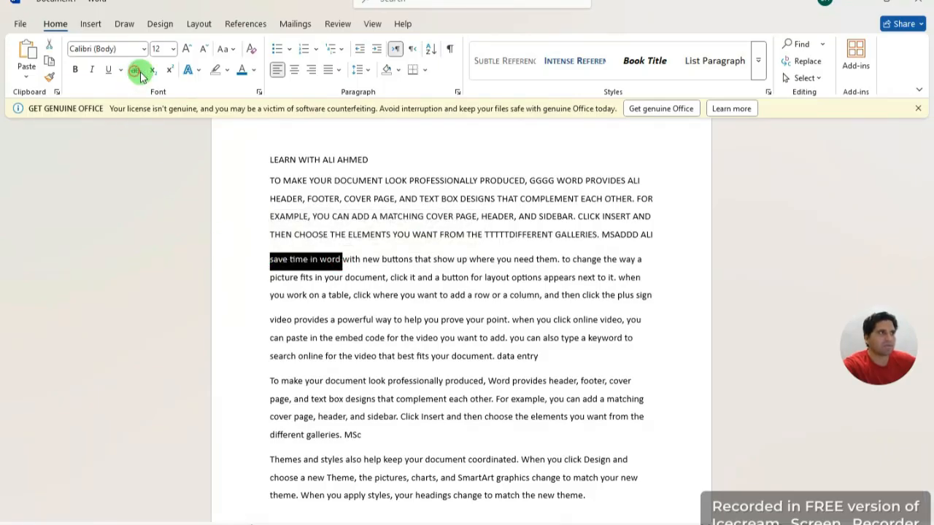
left_click(427, 235)
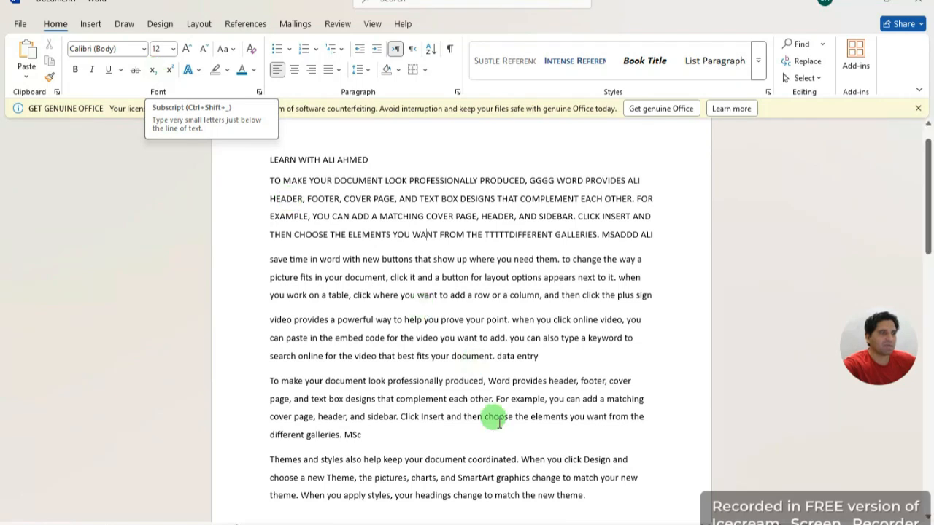
Step: Type B2 on a new line and make the 2 superscript
scroll(417, 475, "down", 3)
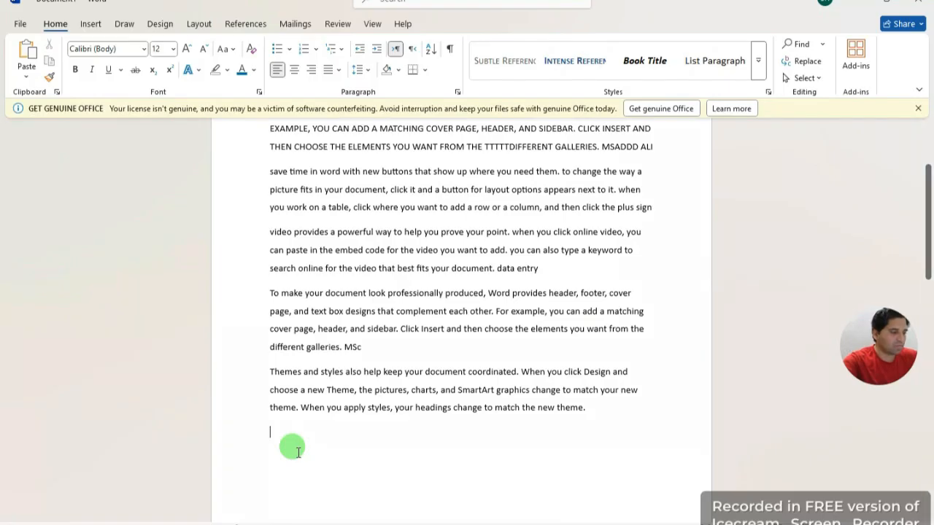
type("x")
type("2")
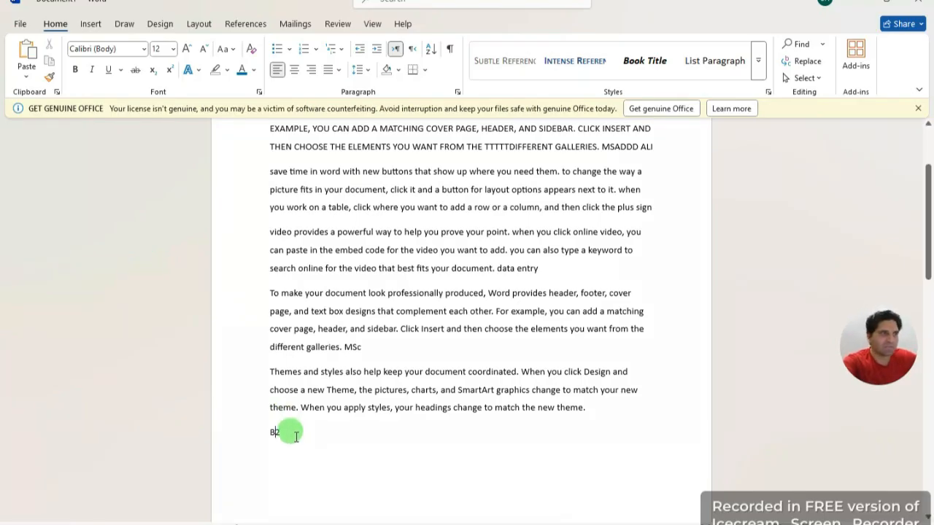
left_click(286, 436)
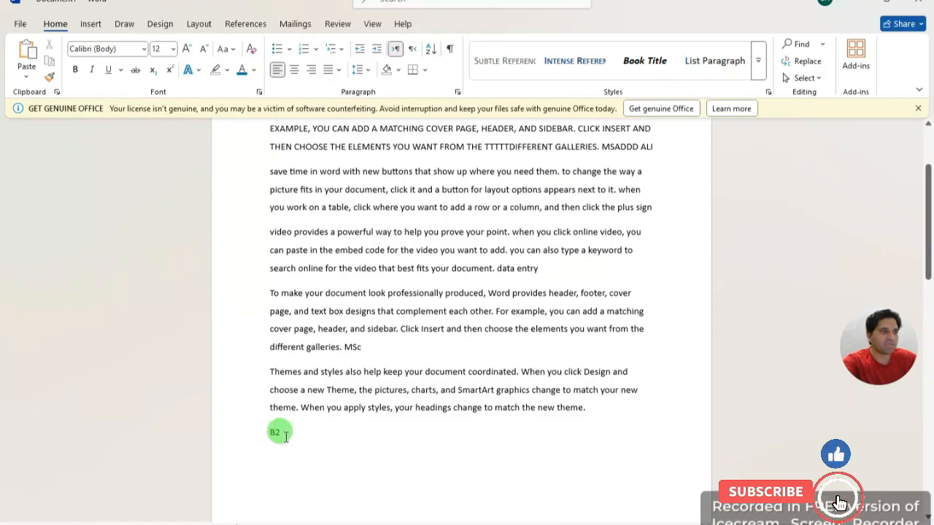
left_click_drag(277, 436, 295, 443)
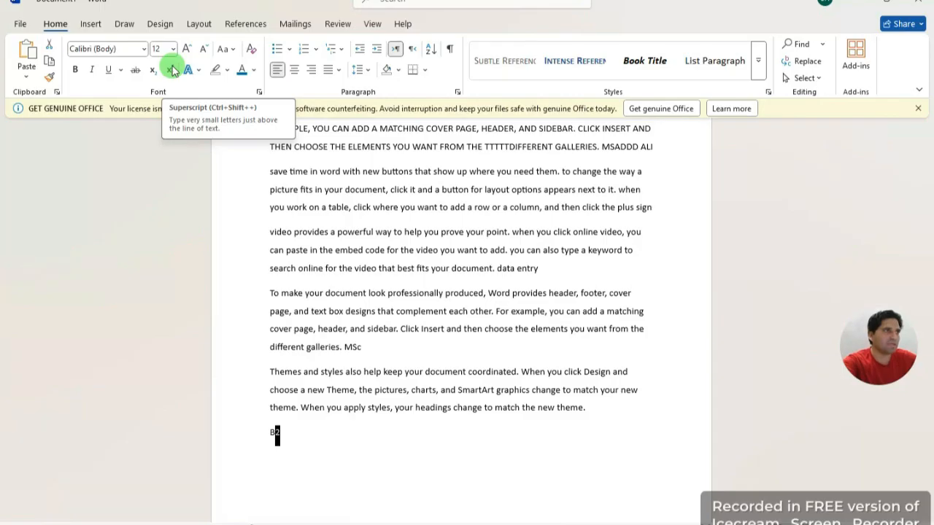
left_click(172, 70)
left_click(279, 444)
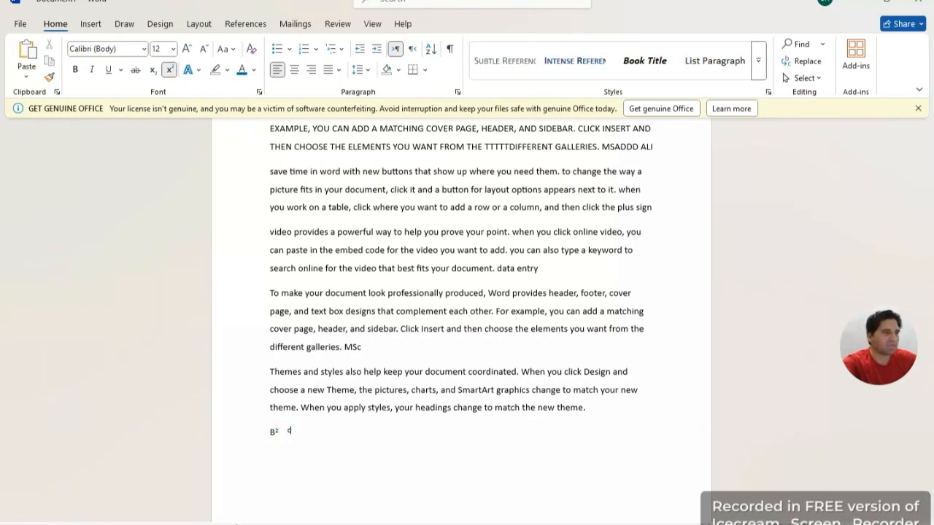
Step: Type a superscript D3 after B², removing the stray characters
type("c")
key("BackSpace")
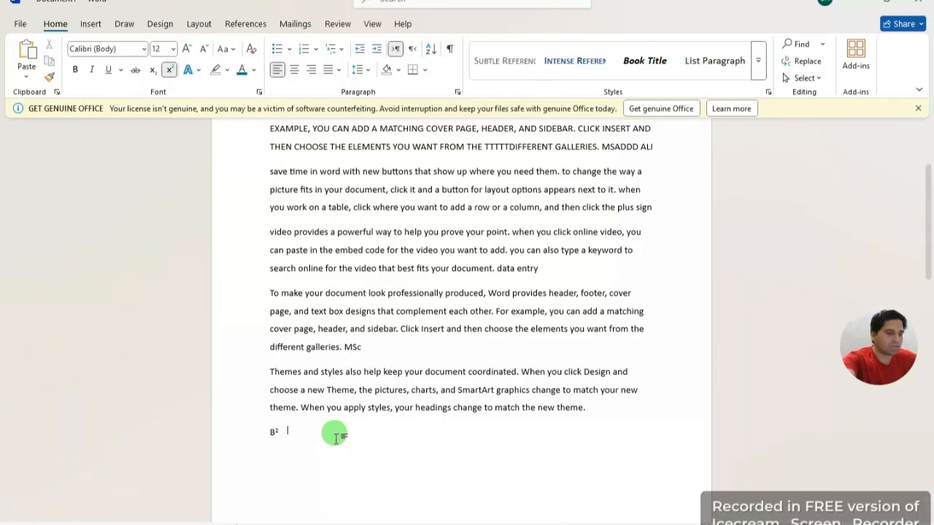
type("o")
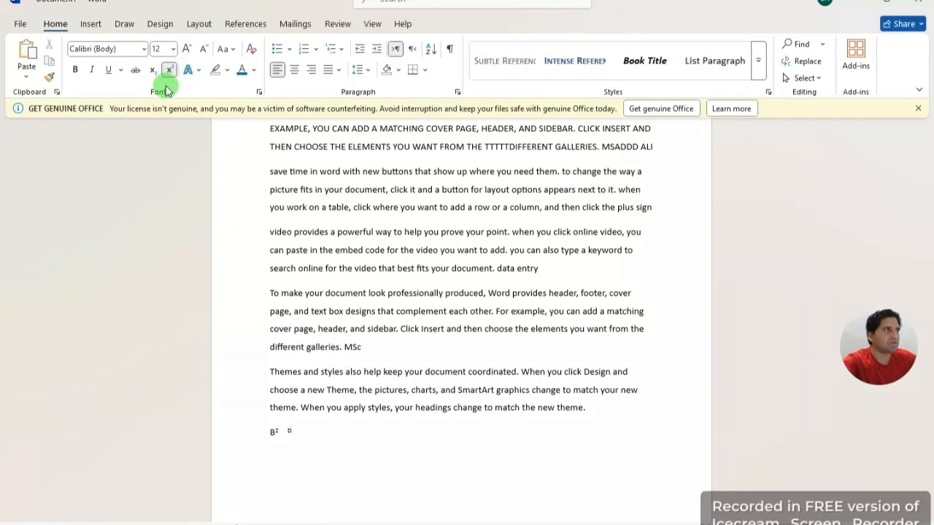
left_click(151, 70)
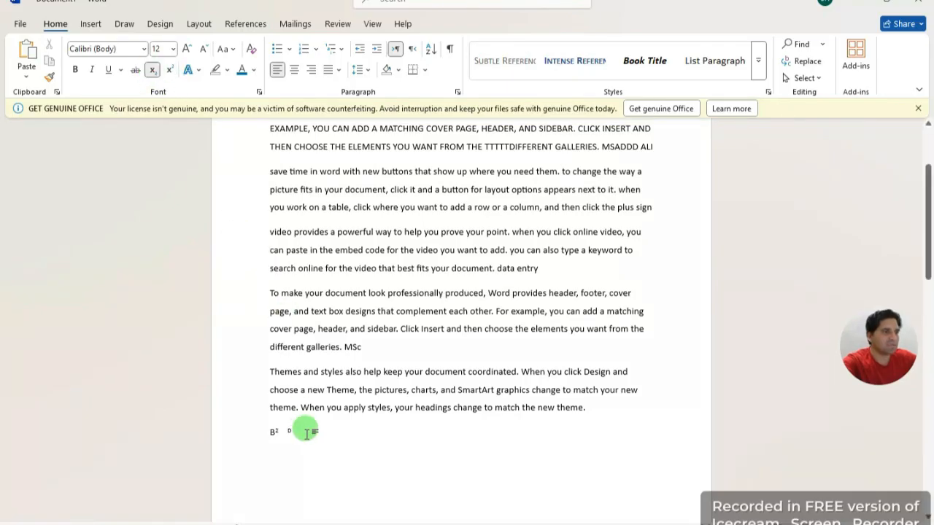
key("BackSpace")
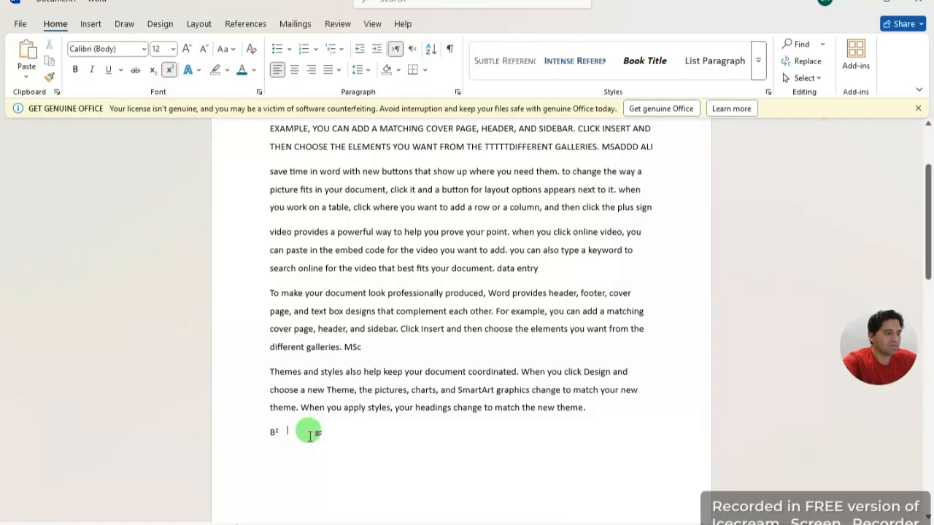
type("D")
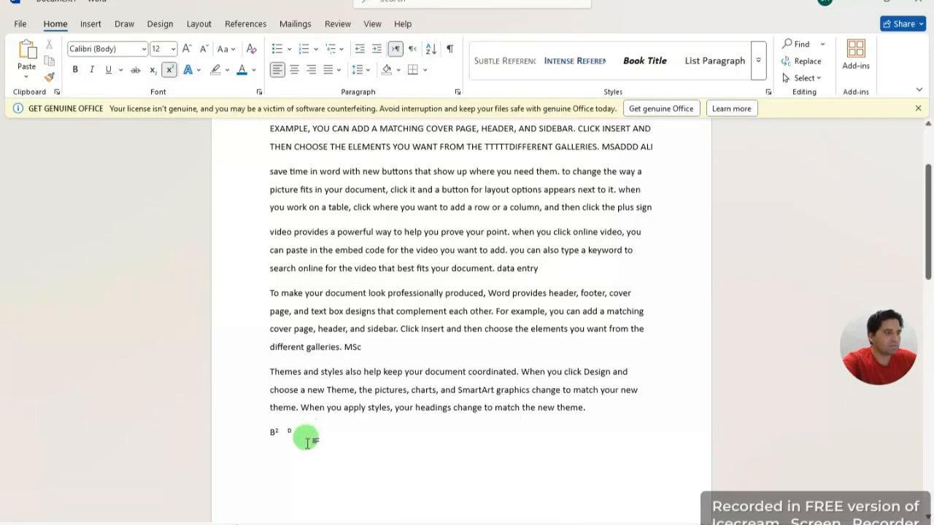
type("3")
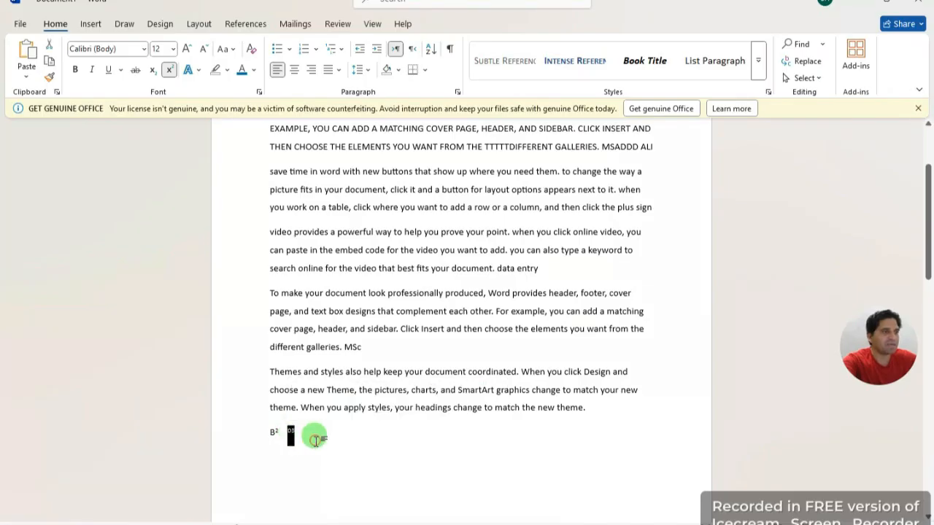
Step: Lower the 3 into subscript and grow both small characters to 16 pt
left_click(295, 431)
left_click_drag(292, 431, 284, 431)
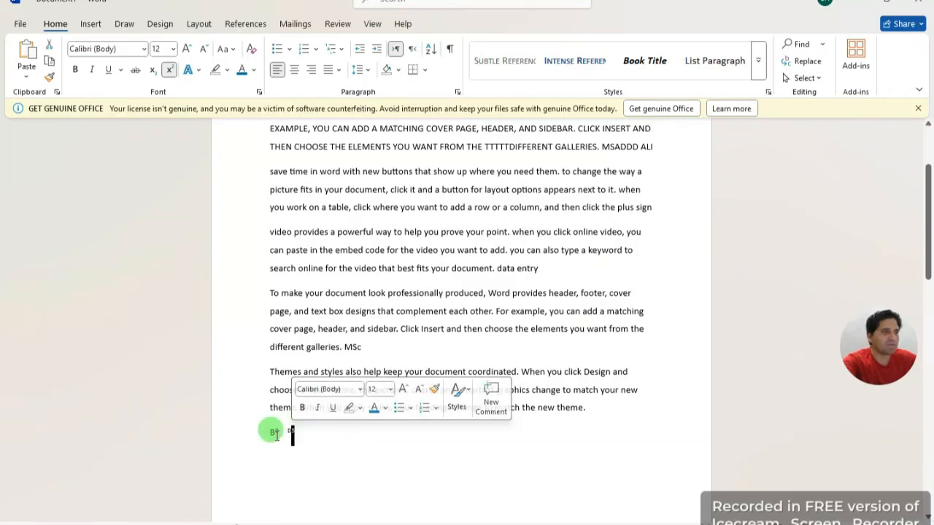
left_click(153, 72)
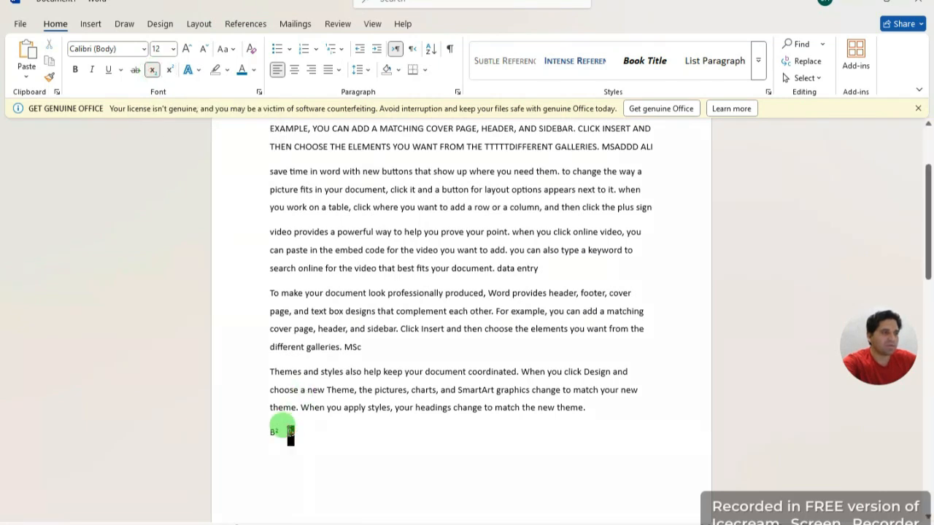
left_click_drag(295, 431, 282, 427)
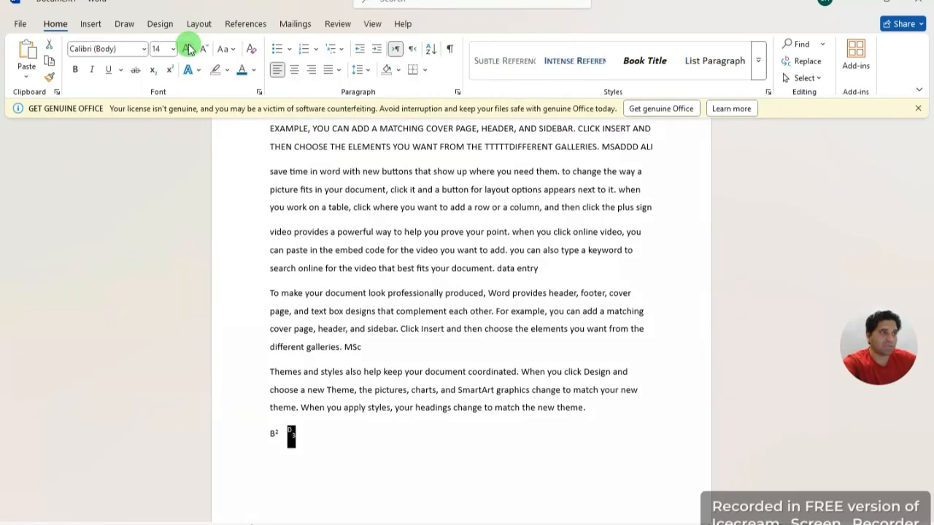
left_click(188, 48)
left_click(301, 464)
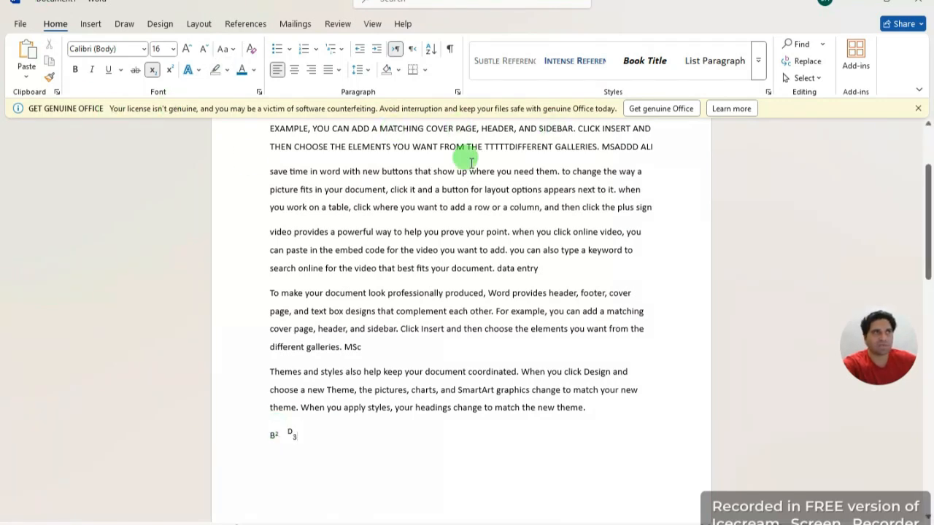
Step: Colour the Themes and styles paragraph text light green
left_click(399, 70)
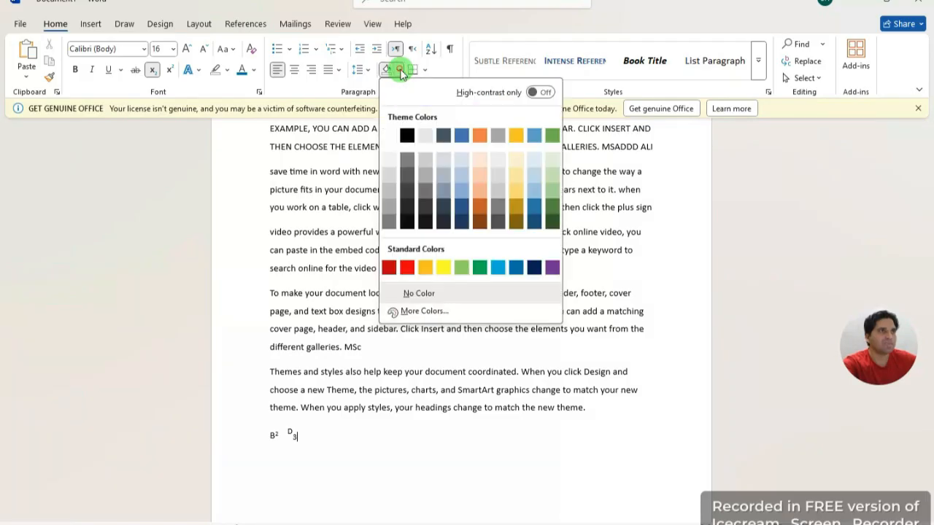
left_click(424, 458)
left_click_drag(591, 402, 298, 378)
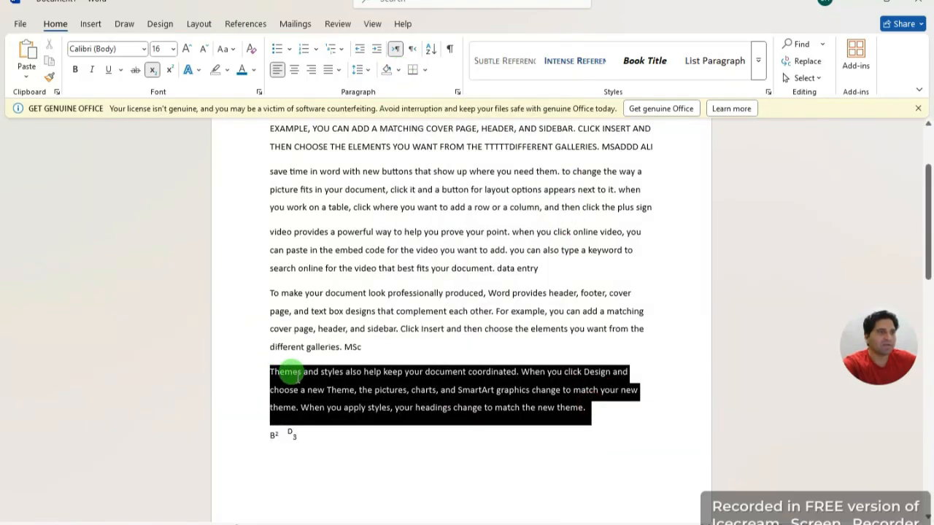
left_click(252, 71)
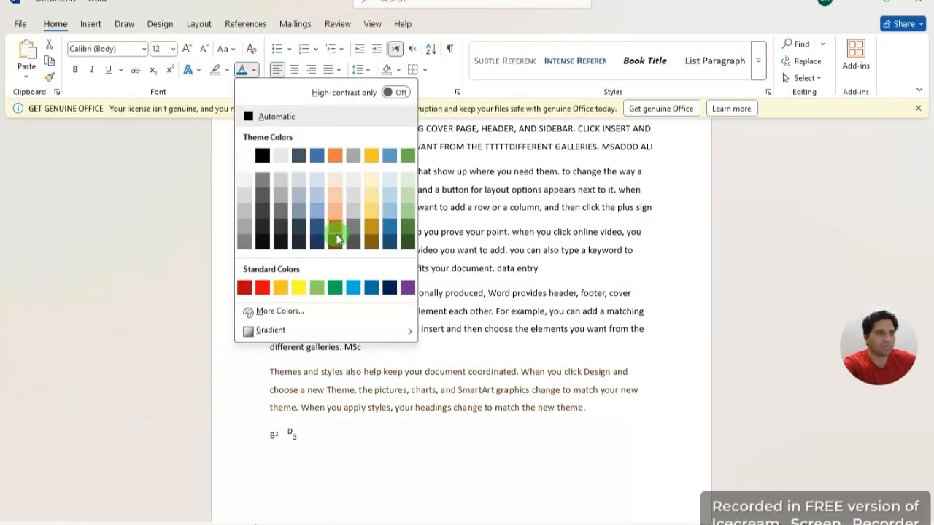
left_click(312, 290)
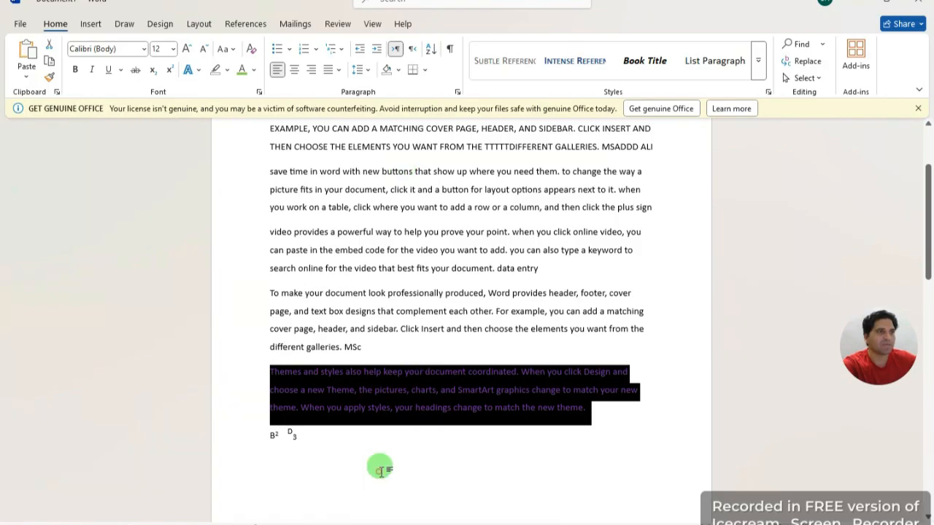
left_click(596, 436)
Step: Give the Themes paragraph yellow shading, leaving borders unchanged
left_click_drag(589, 409, 270, 372)
left_click(398, 69)
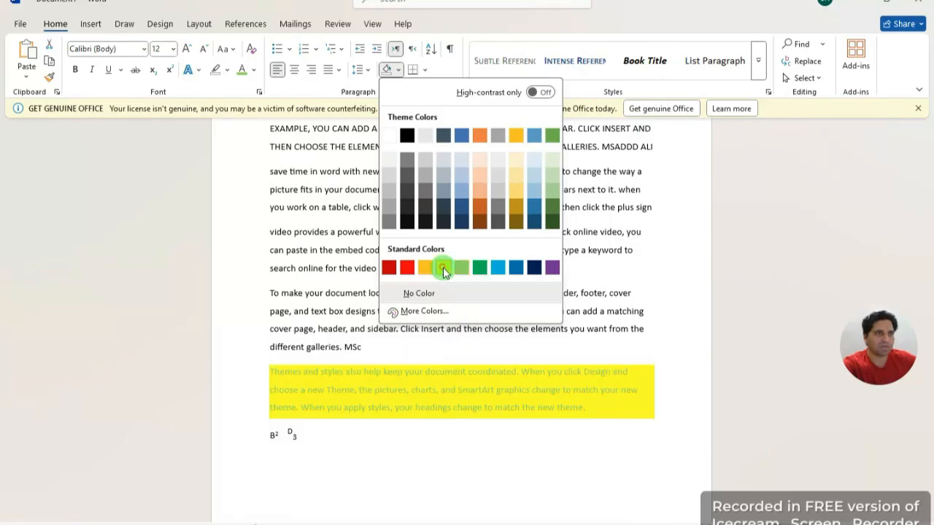
left_click(443, 267)
left_click(458, 471)
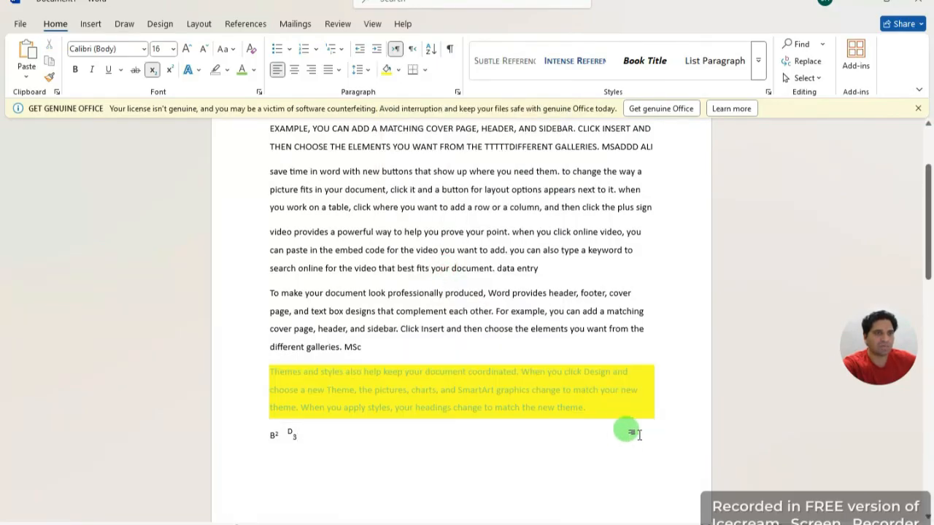
left_click(426, 71)
left_click(425, 427)
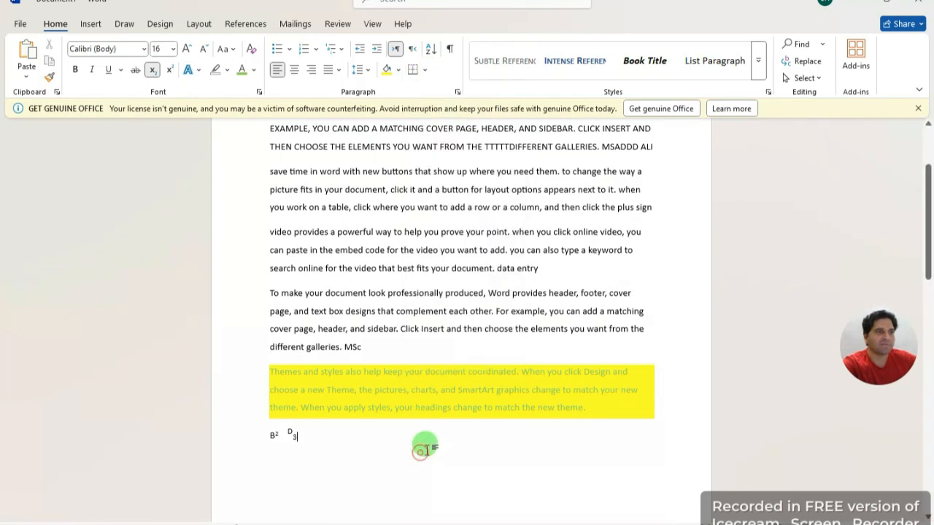
Step: Select the opening paragraphs at the top of the page and bring up the Borders dropdown
scroll(611, 365, "up", 3)
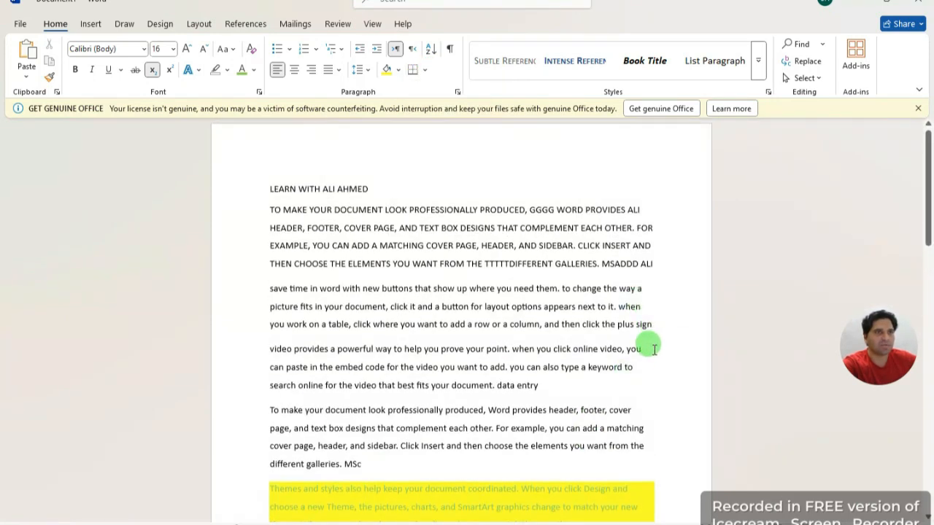
left_click_drag(655, 325, 215, 209)
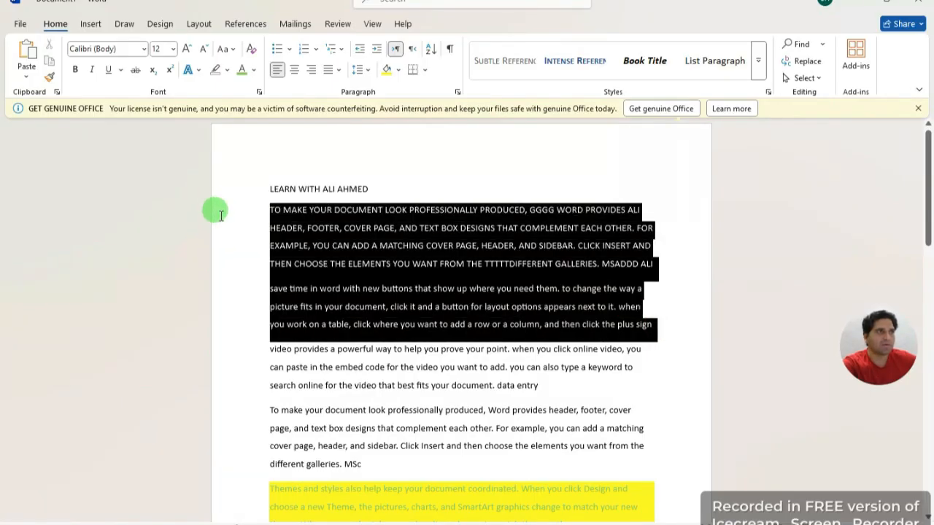
left_click(423, 71)
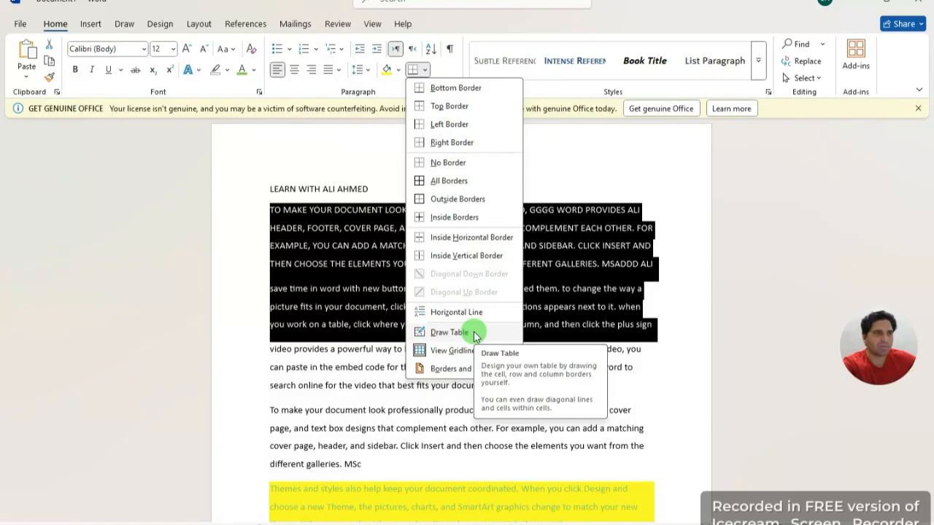
Step: With Draw Table, draw three empty boxes under the yellow paragraph: two side by side, one beneath
left_click(449, 333)
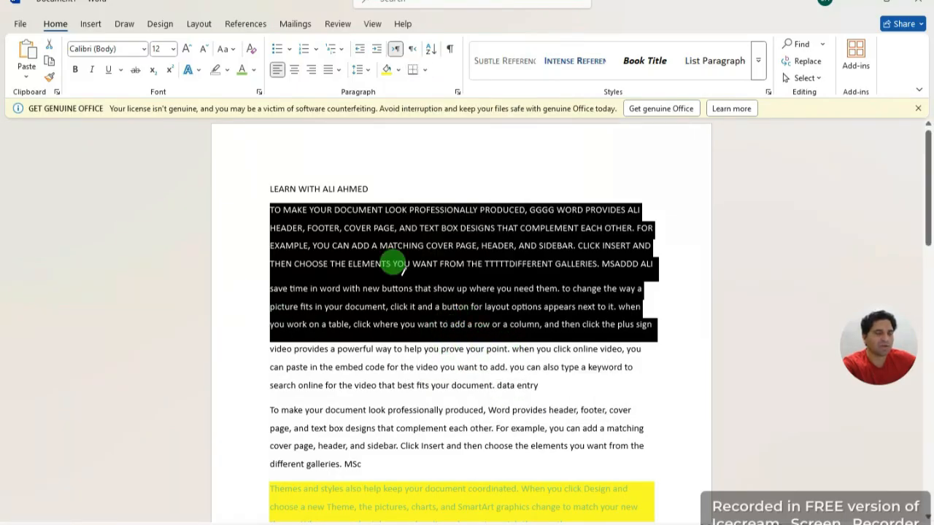
scroll(348, 292, "down", 4)
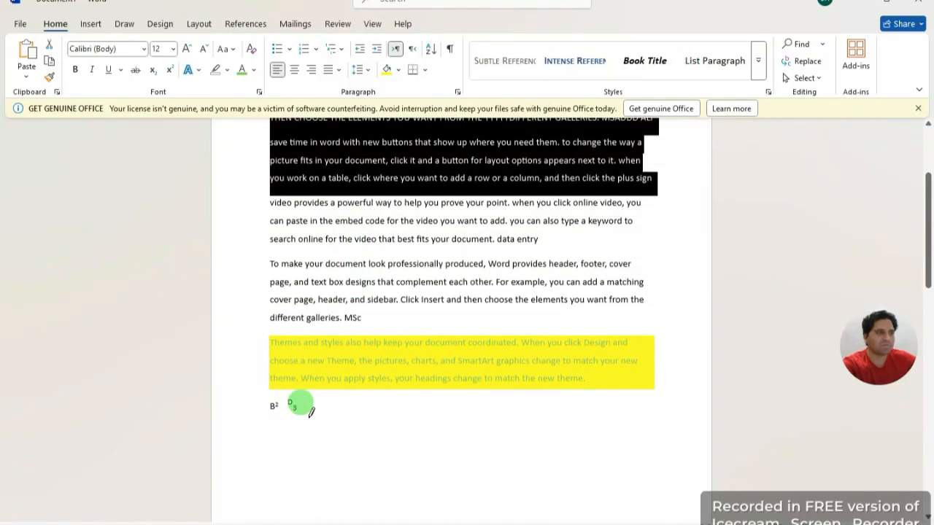
mouse_move(303, 411)
left_mouse_down()
mouse_move(431, 417)
mouse_move(438, 458)
left_mouse_up()
mouse_move(466, 405)
left_mouse_down()
mouse_move(589, 400)
mouse_move(575, 444)
mouse_move(667, 440)
left_mouse_up()
scroll(511, 408, "down", 1)
mouse_move(334, 413)
left_mouse_down()
mouse_move(471, 449)
mouse_move(478, 478)
mouse_move(603, 477)
left_mouse_up()
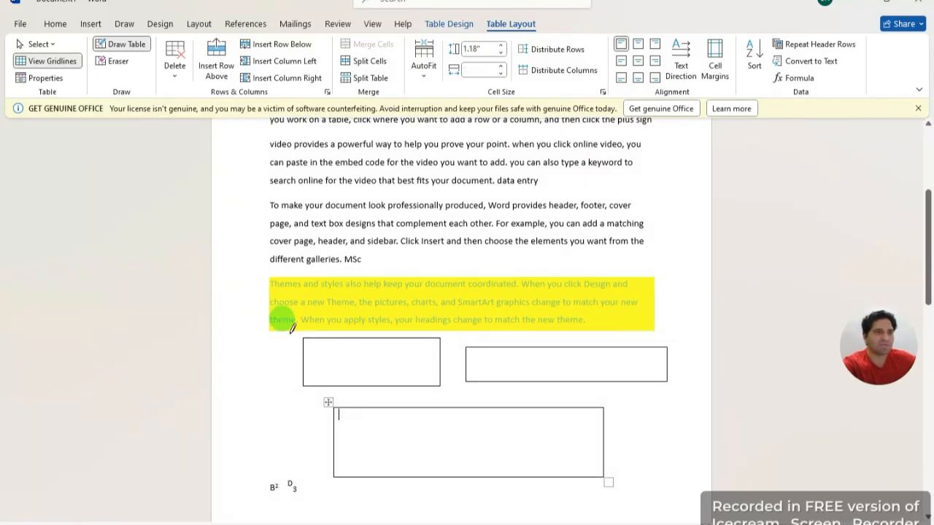
scroll(307, 307, "up", 2)
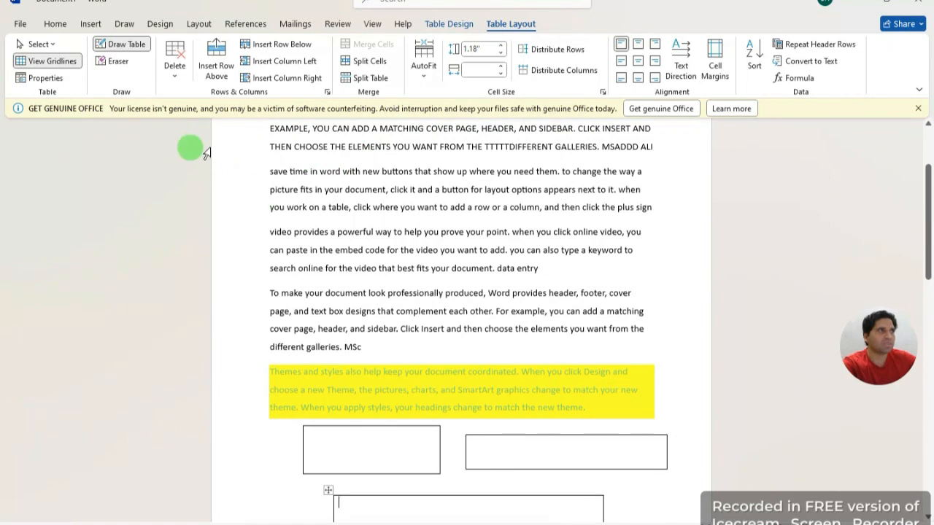
left_click(236, 189)
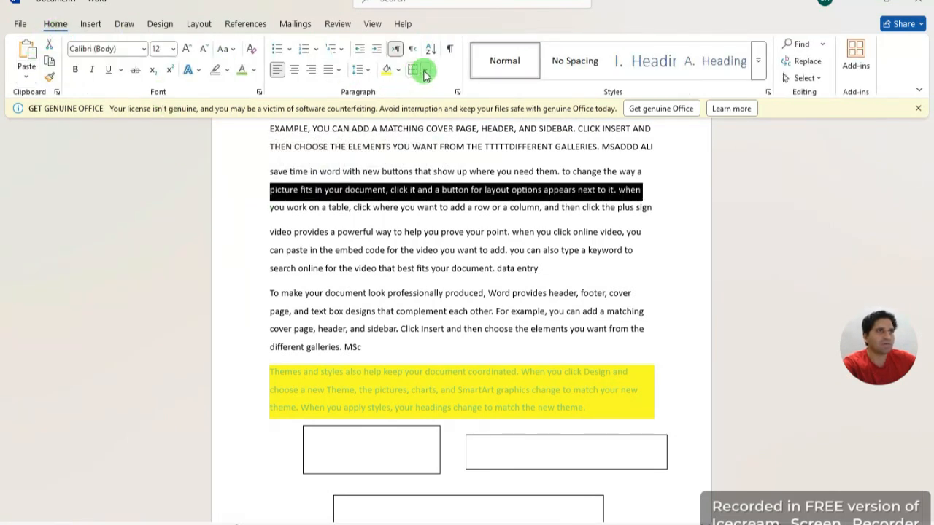
Step: Dismiss the Borders dropdown unused and switch to the Insert features
left_click(424, 69)
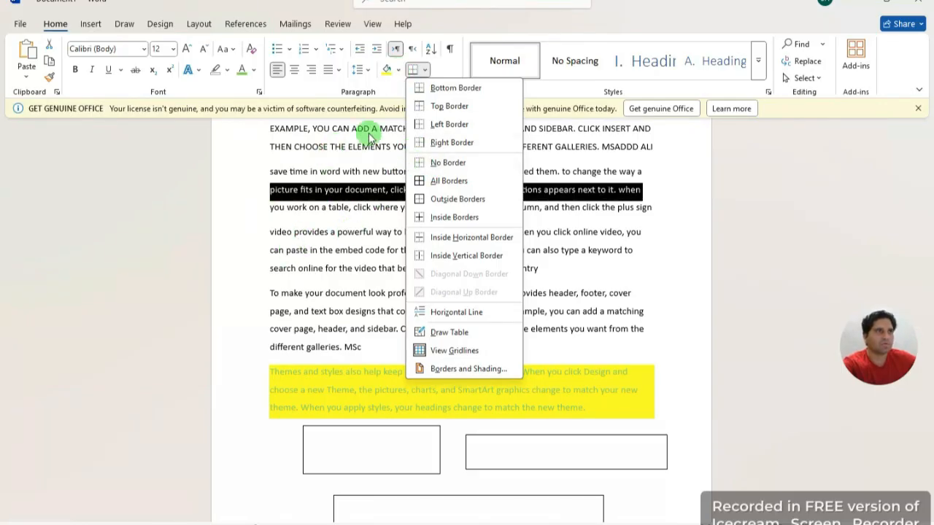
left_click(232, 166)
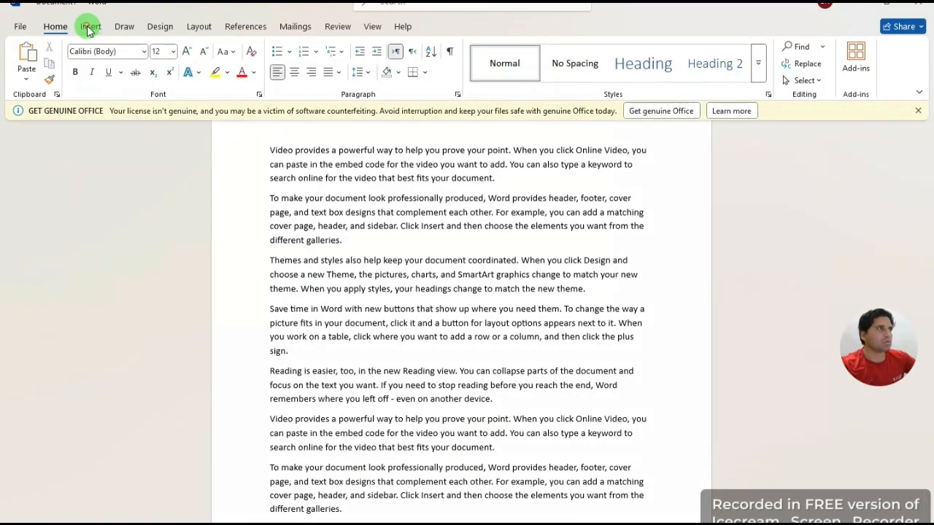
left_click(88, 29)
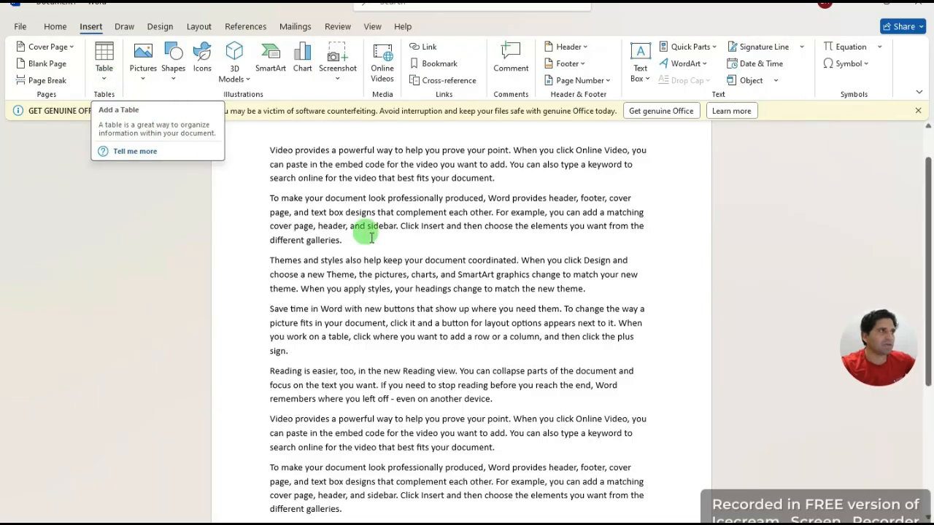
Step: Select and delete all the sample paragraphs, then bring up the Table dropdown
scroll(383, 319, "down", 3)
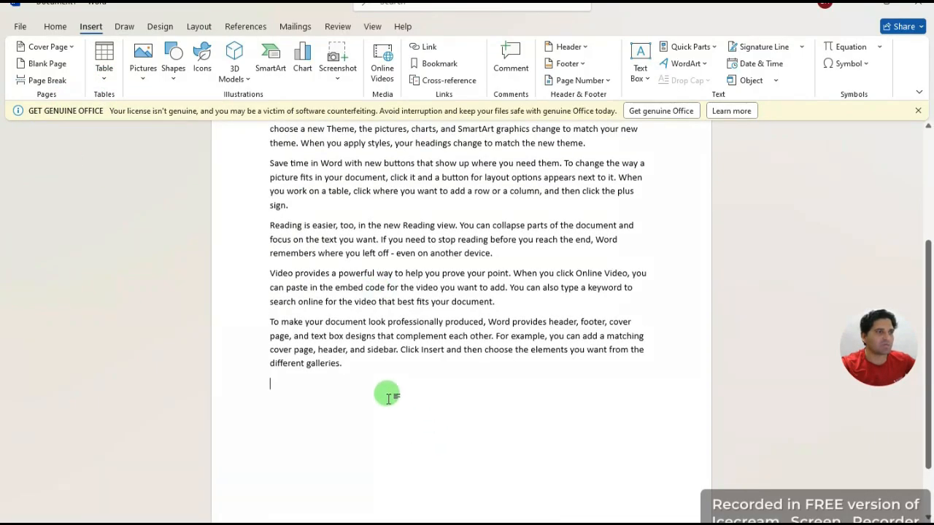
left_click_drag(386, 392, 247, 203)
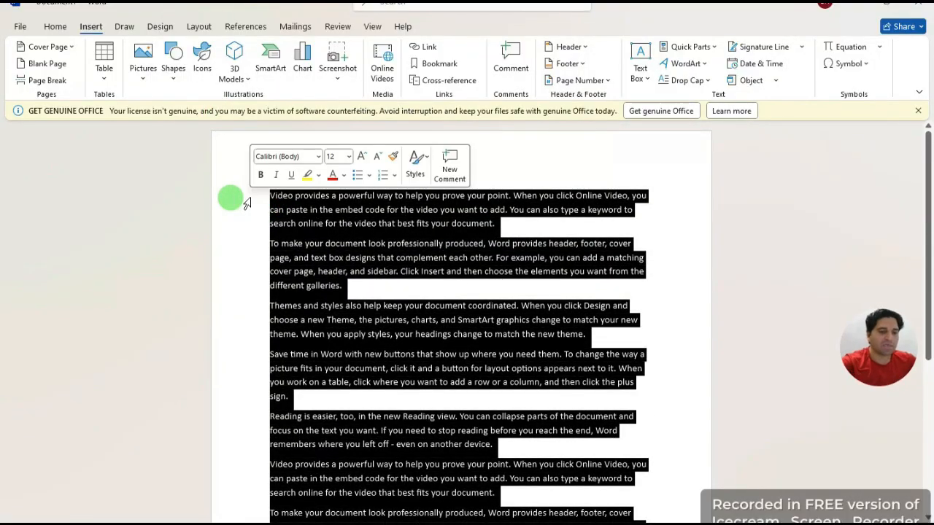
key("Delete")
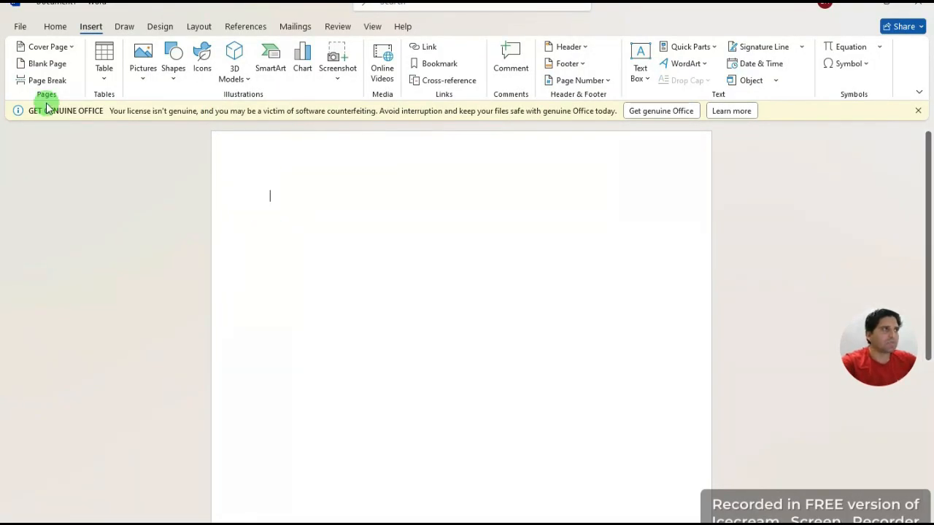
left_click(104, 80)
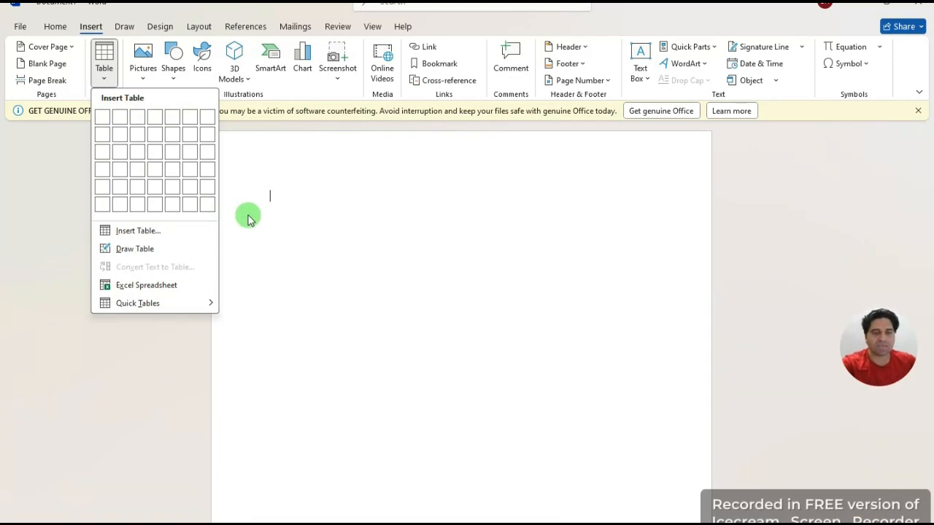
Step: Insert a blank table of 9 columns and 9 rows via the Insert Table dialog
left_click(138, 231)
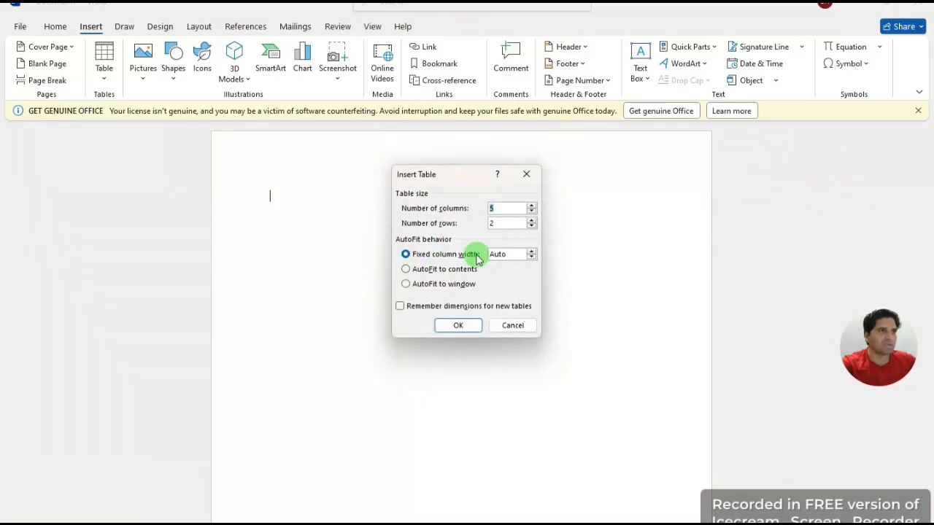
key("BackSpace")
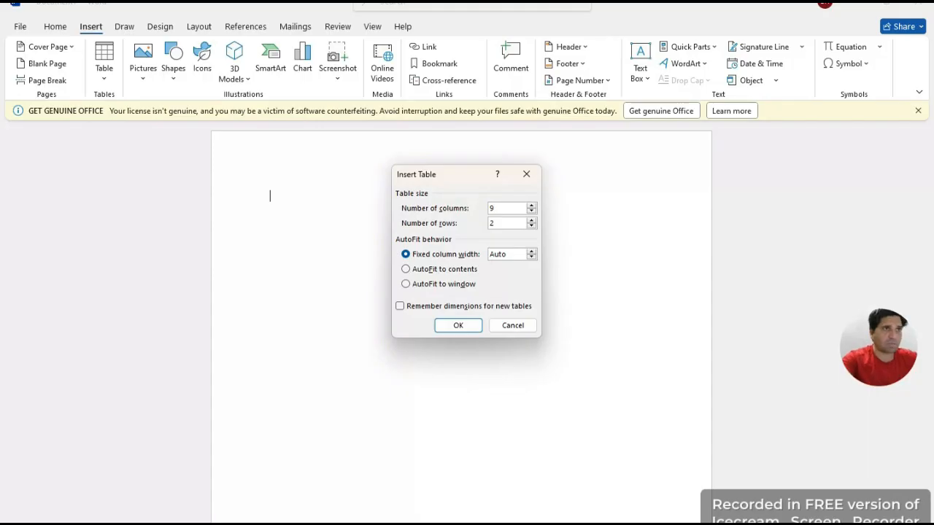
double_click(502, 224)
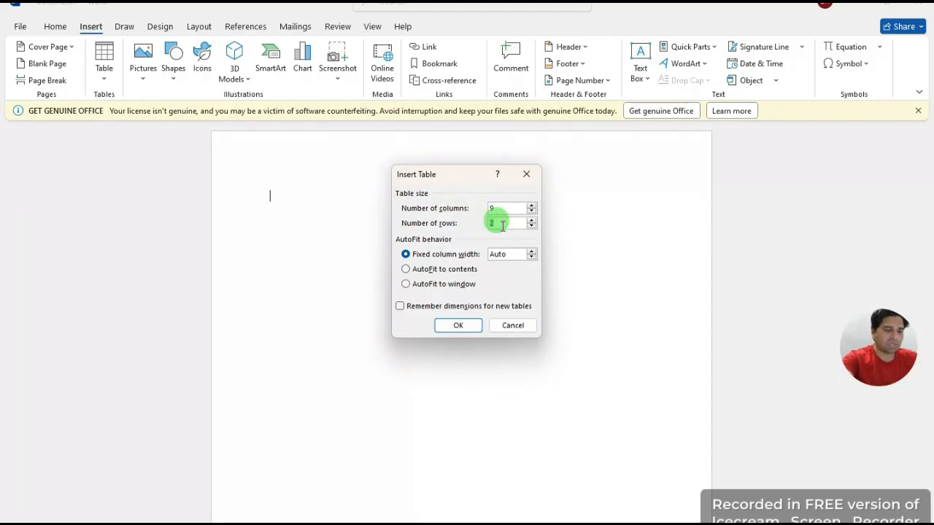
key("BackSpace")
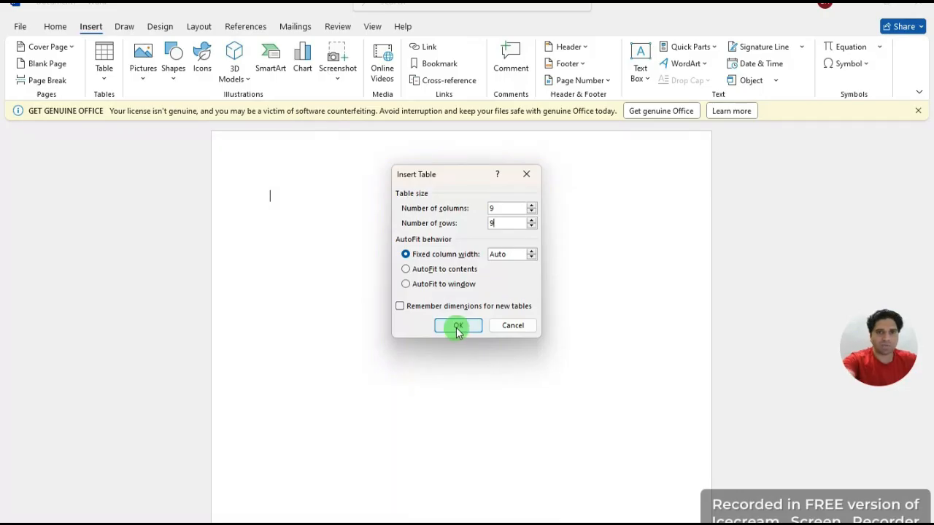
left_click(457, 326)
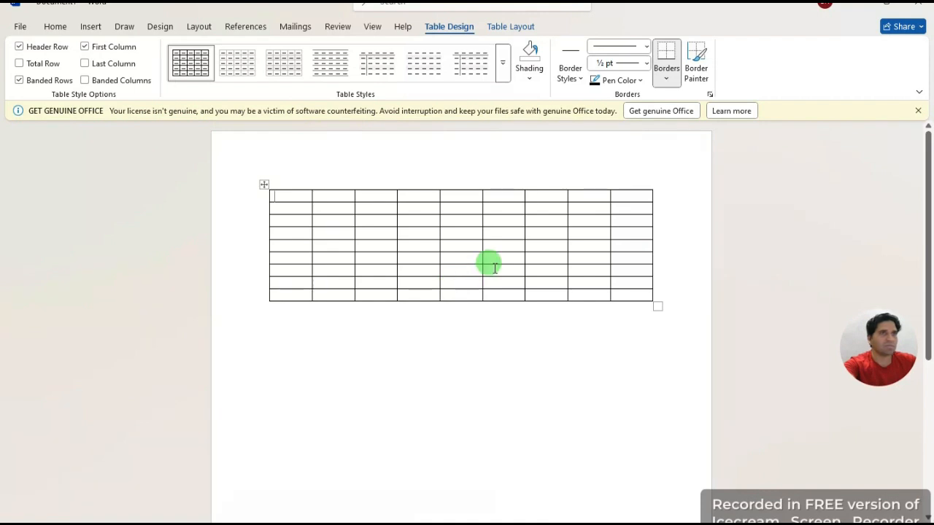
Step: Give the 9×9 table the fourth gallery style with dashed inner gridlines, then place the cursor below it
left_click(283, 62)
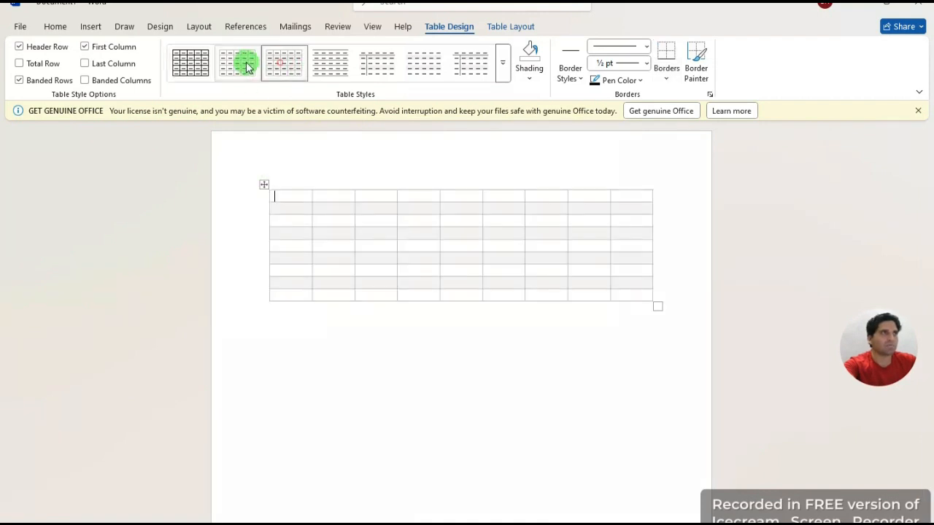
left_click(338, 70)
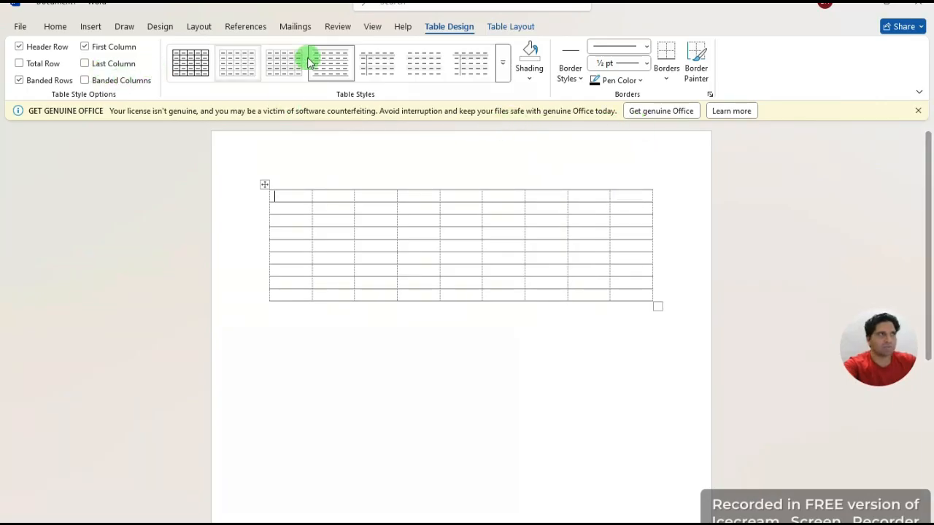
left_click(91, 27)
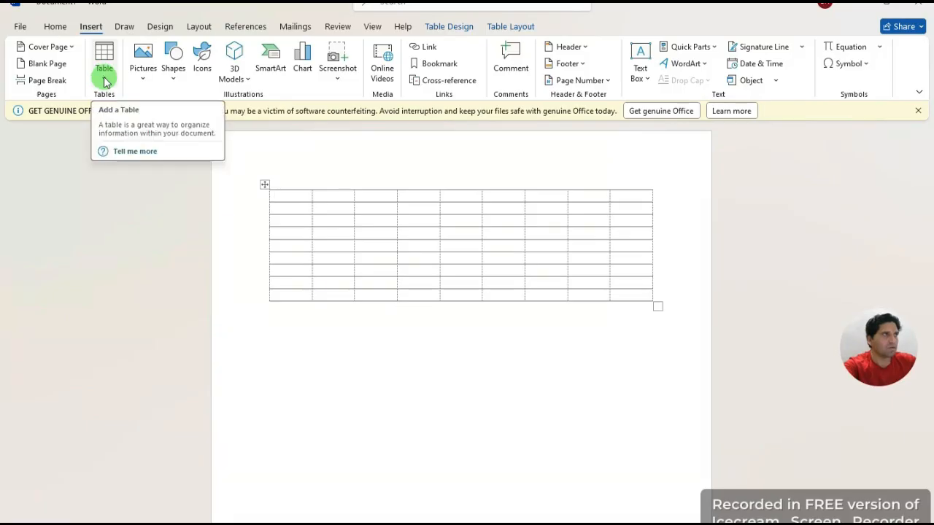
left_click(104, 82)
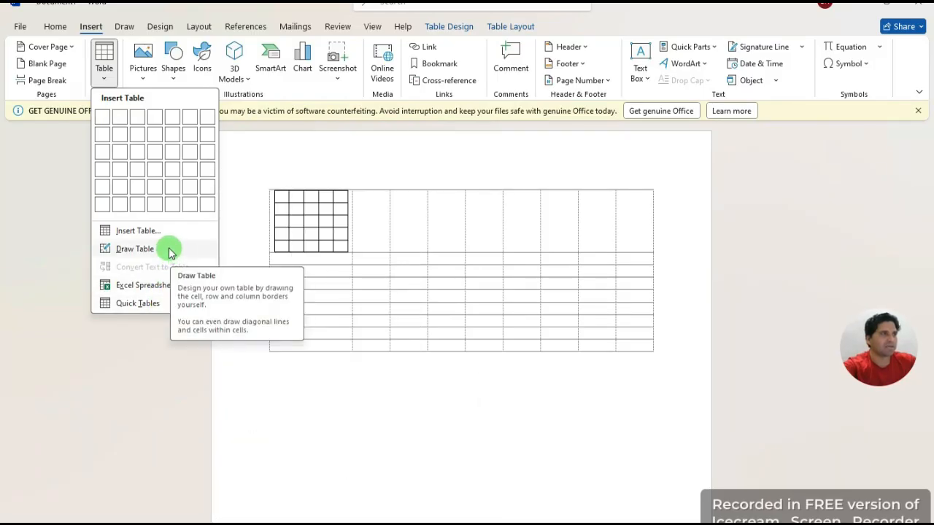
left_click(286, 397)
double_click(286, 386)
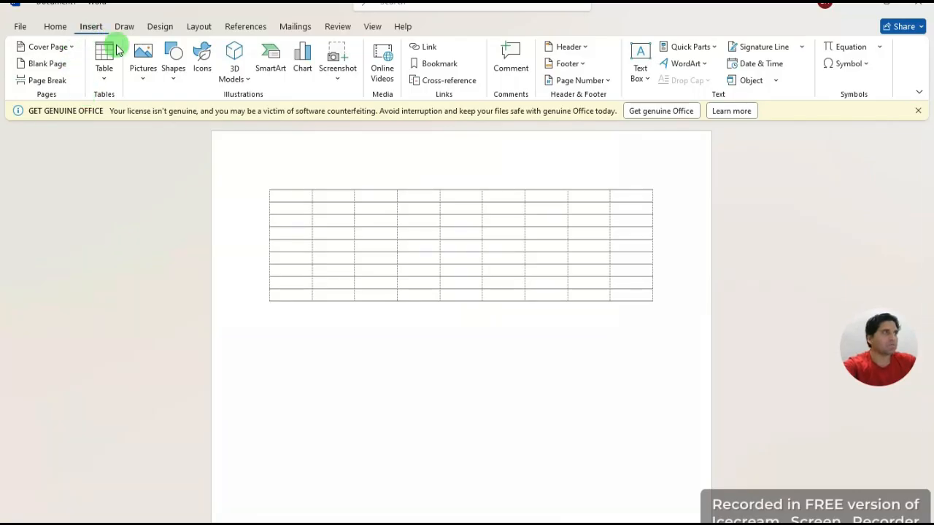
left_click(104, 65)
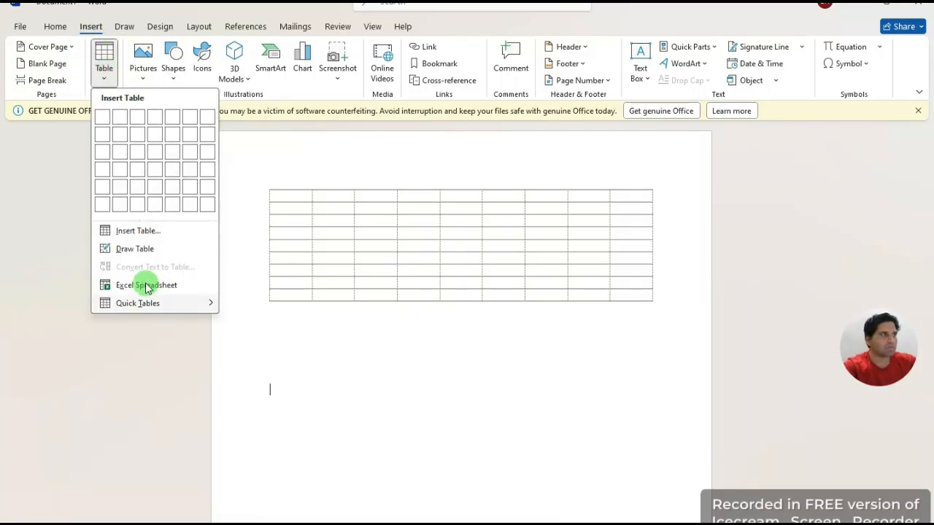
Step: Draw a left and a right one-cell table below the grid, plus a narrow upright box
left_click(120, 248)
mouse_move(267, 375)
left_mouse_down()
mouse_move(476, 419)
mouse_move(437, 418)
mouse_move(436, 408)
left_mouse_up()
mouse_move(462, 369)
left_mouse_down()
mouse_move(633, 363)
mouse_move(654, 415)
left_mouse_up()
mouse_move(374, 359)
left_mouse_down()
mouse_move(374, 397)
mouse_move(330, 446)
left_mouse_up()
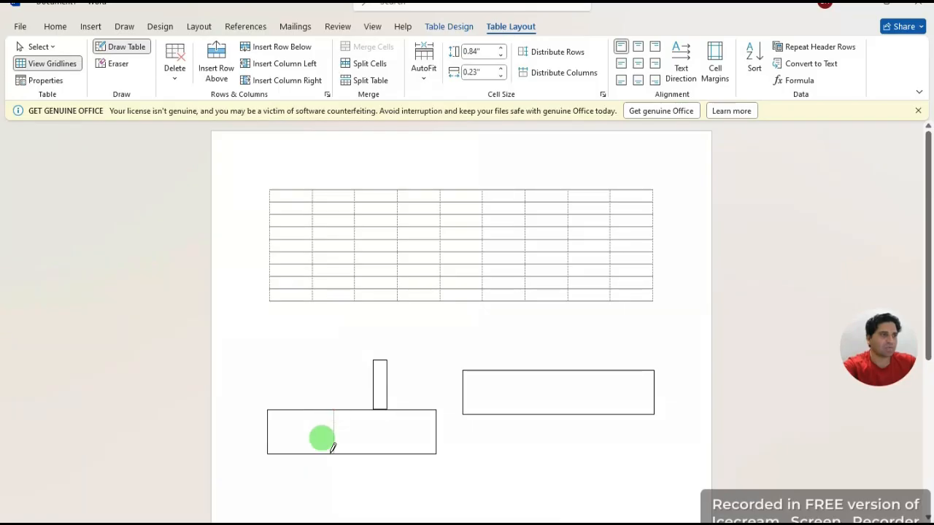
Step: Add vertical dividers so the drawn tables become a two-cell and a four-cell table
left_click_drag(518, 372, 513, 412)
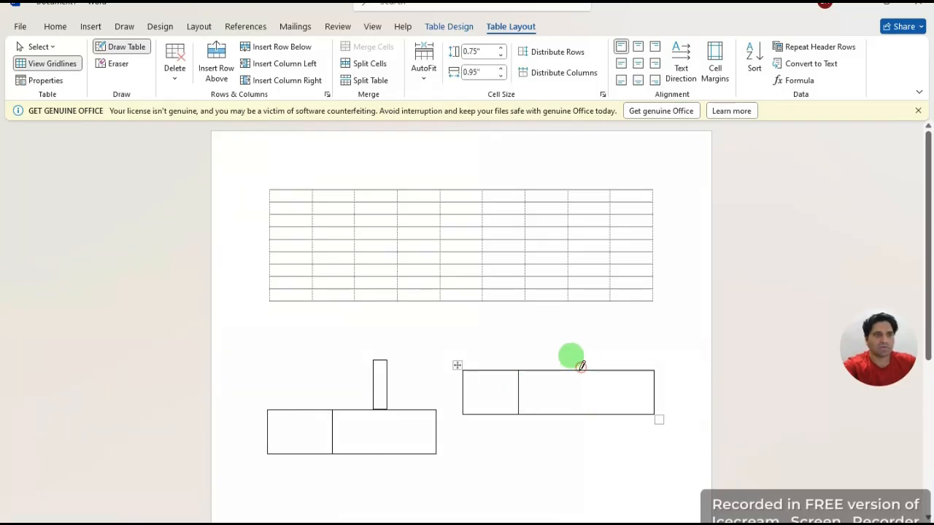
left_click_drag(582, 366, 582, 413)
left_click_drag(619, 369, 621, 417)
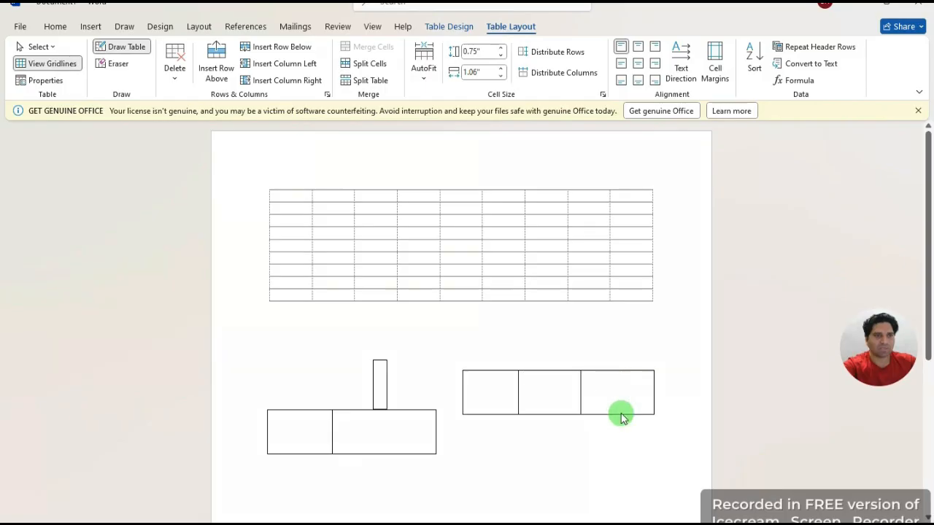
left_click(92, 28)
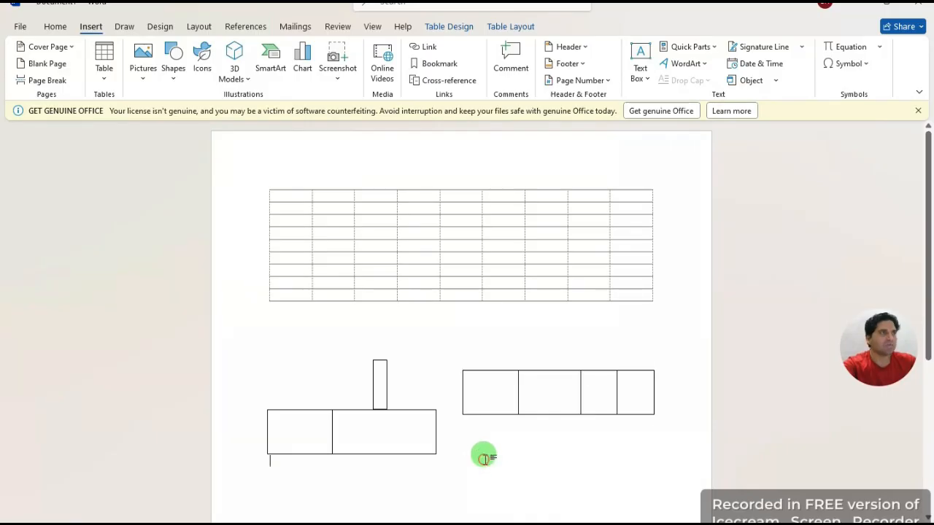
Step: Delete the 9×9 grid and all hand-drawn tables, leaving an empty paragraph for a picture
left_click_drag(344, 430, 241, 172)
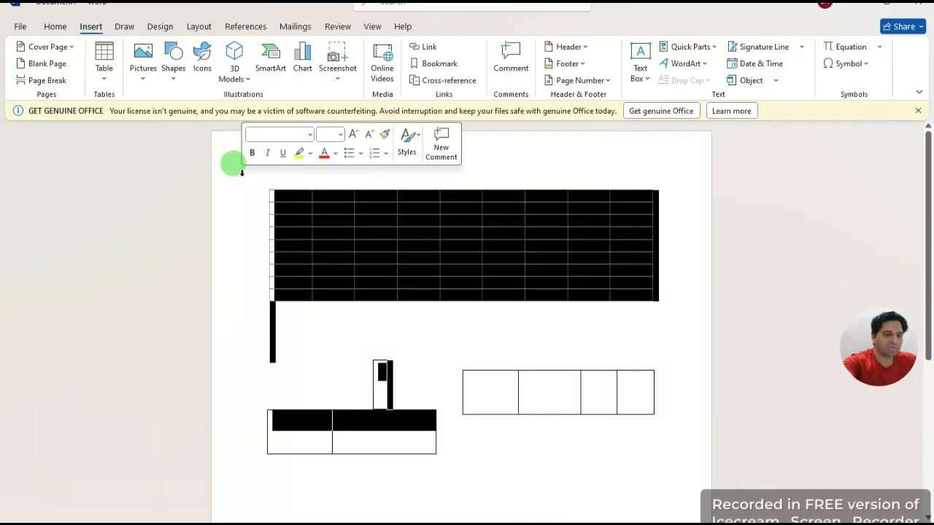
key("Delete")
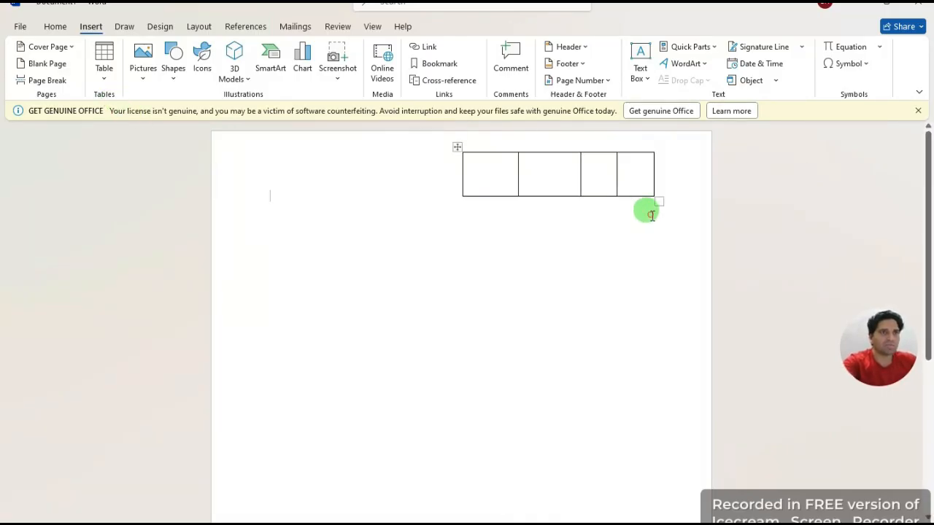
left_click_drag(651, 214, 486, 160)
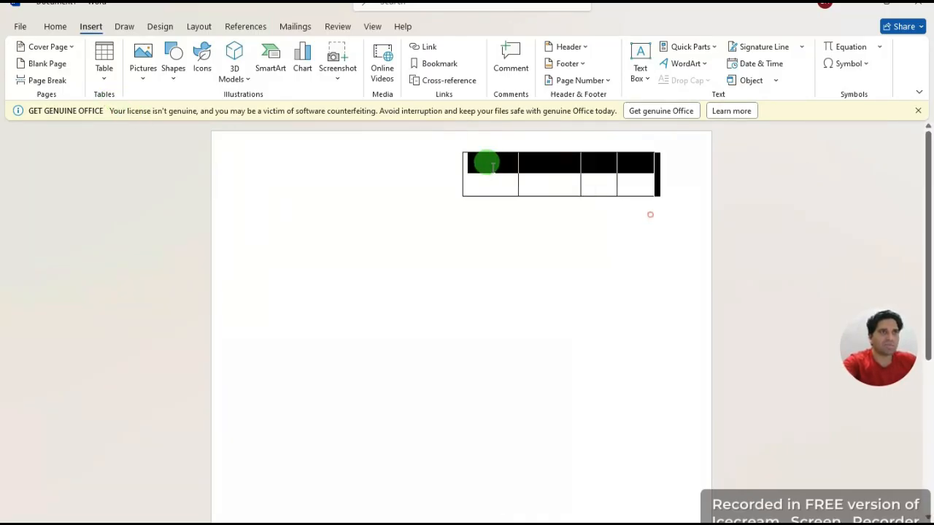
left_click(464, 218)
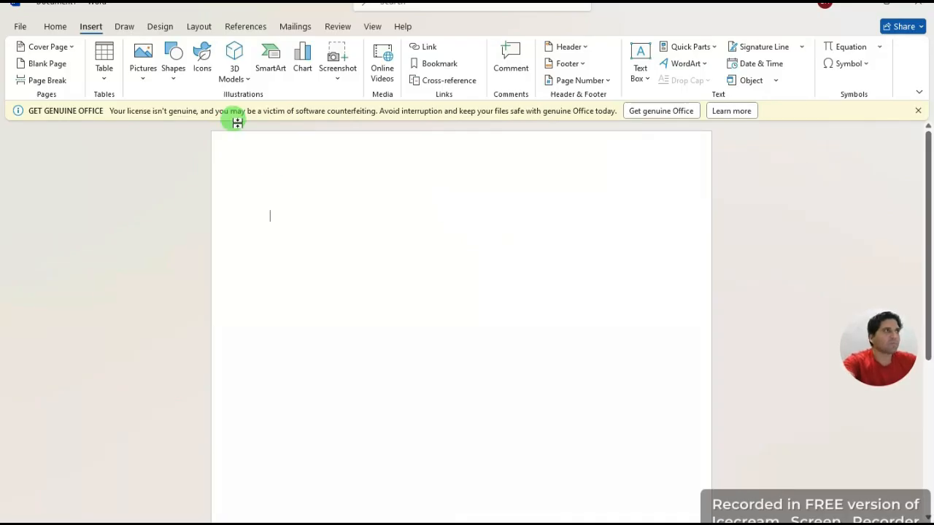
left_click(143, 76)
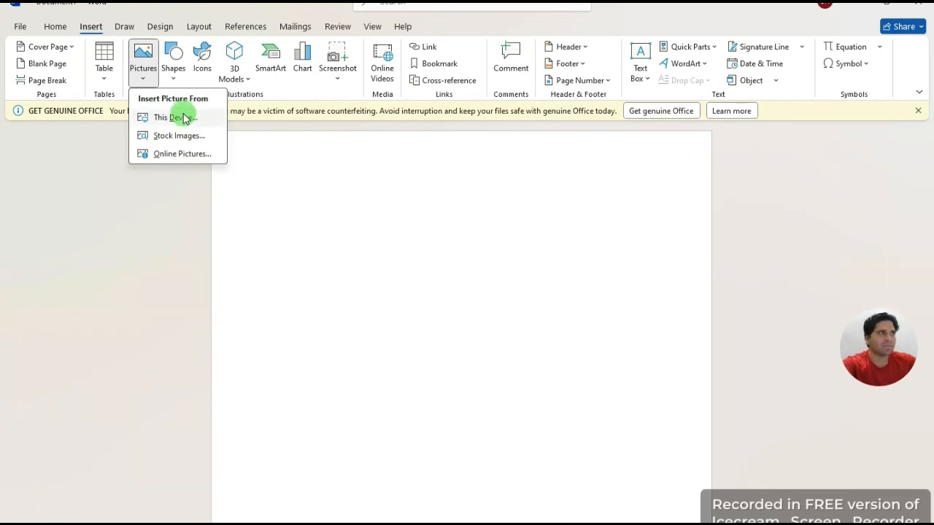
Step: Insert 'Black Modern Vlogger YouTube Banner (2)' from the Desktop's MY THUMNIL folder
left_click(266, 142)
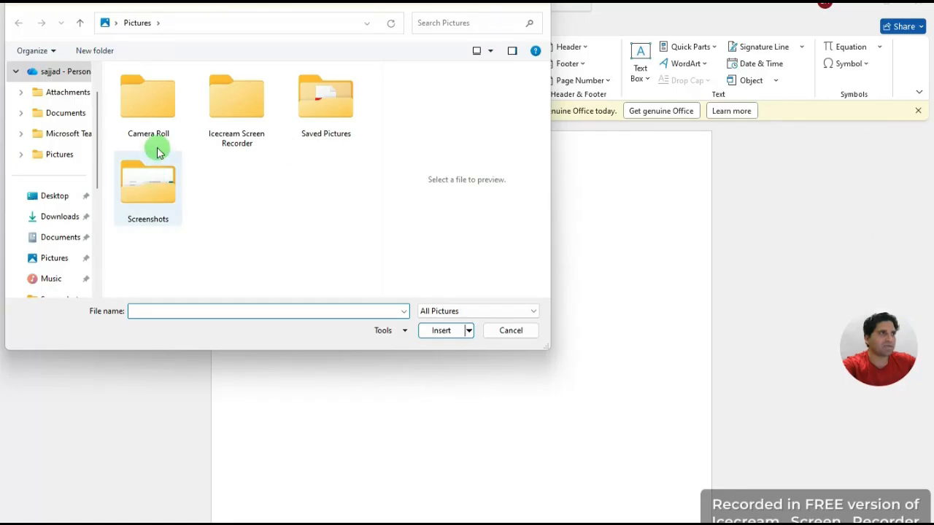
left_click(66, 199)
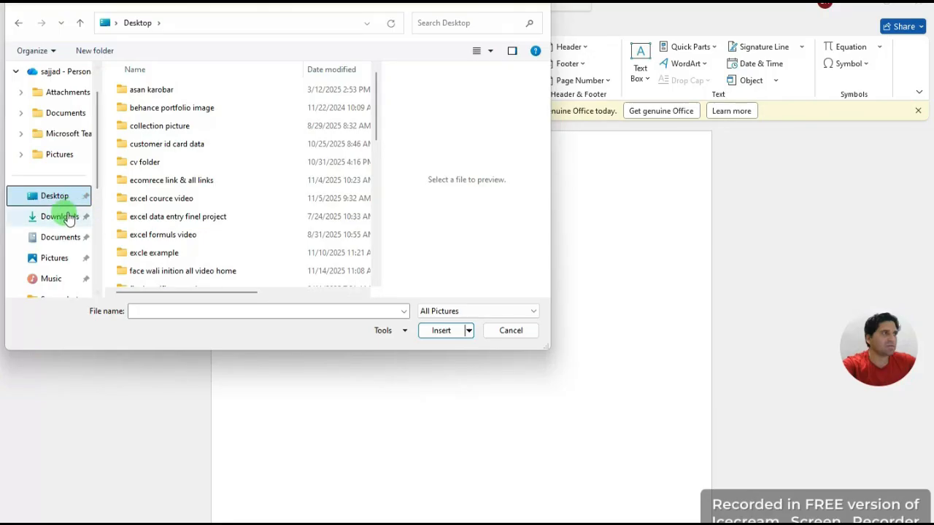
left_click(55, 259)
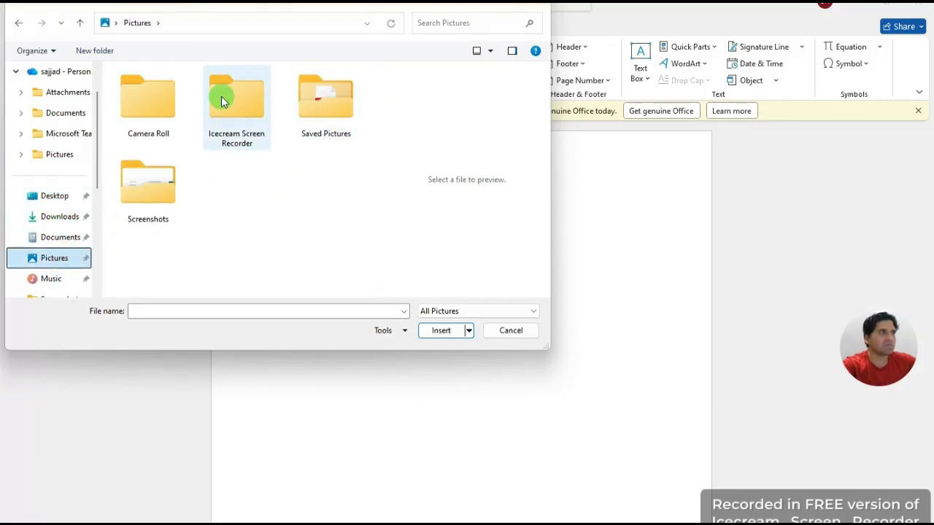
double_click(164, 182)
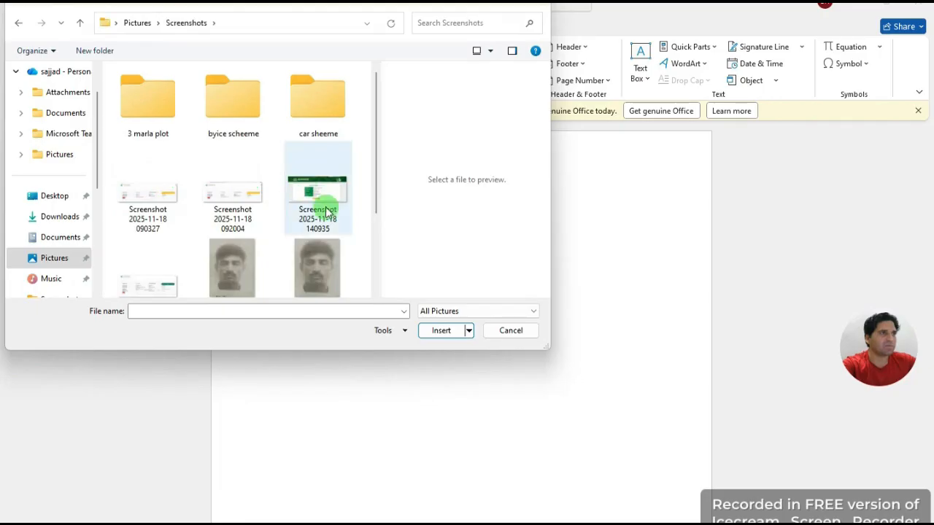
scroll(251, 207, "down", 2)
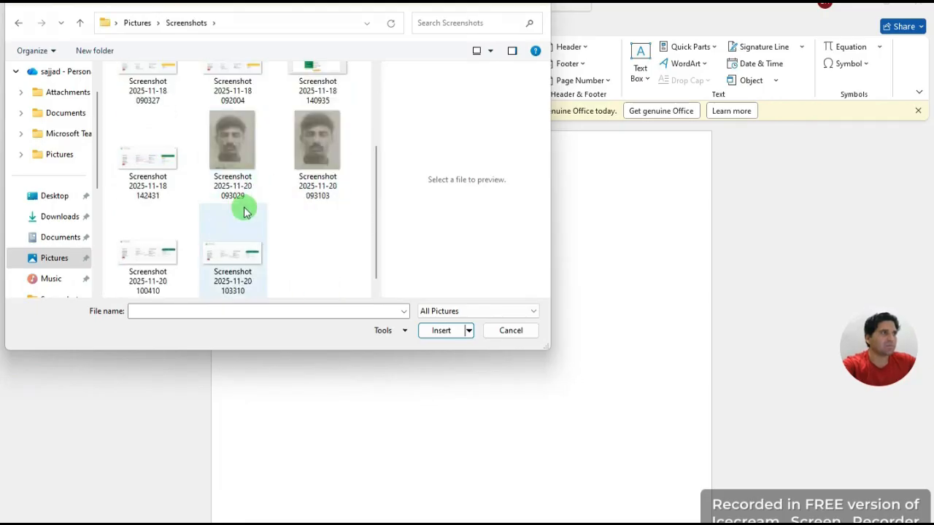
scroll(244, 206, "up", 3)
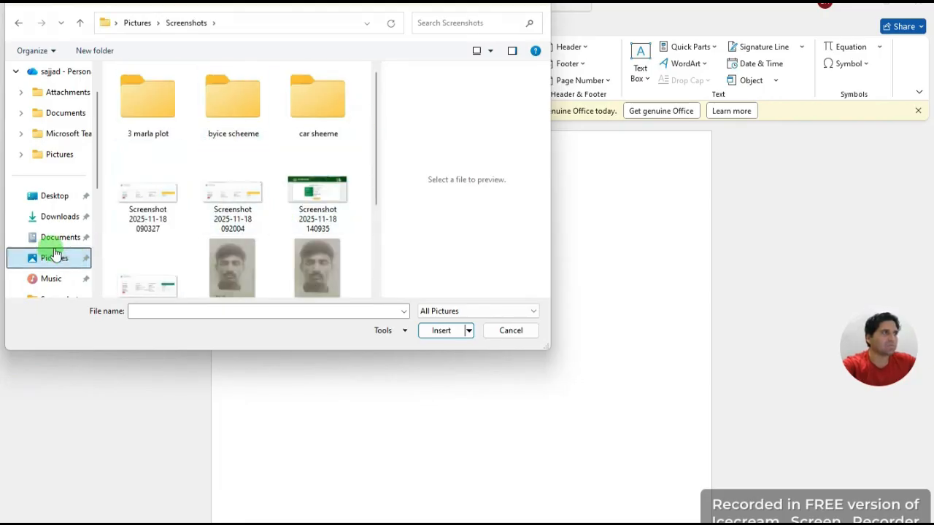
left_click(58, 199)
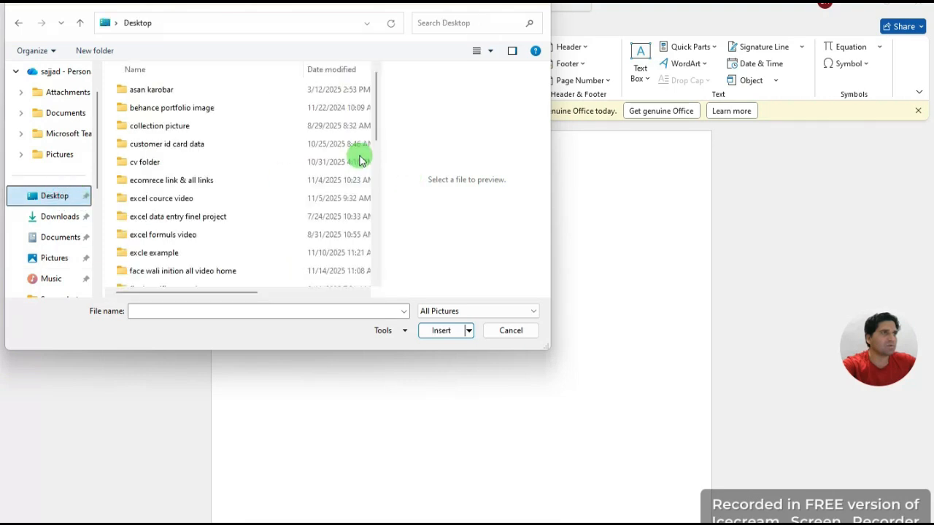
scroll(210, 231, "down", 5)
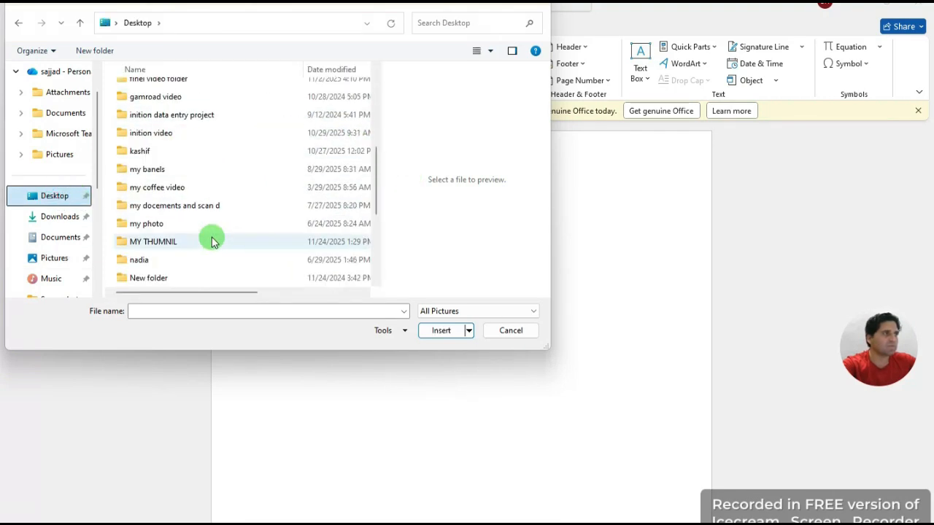
double_click(200, 238)
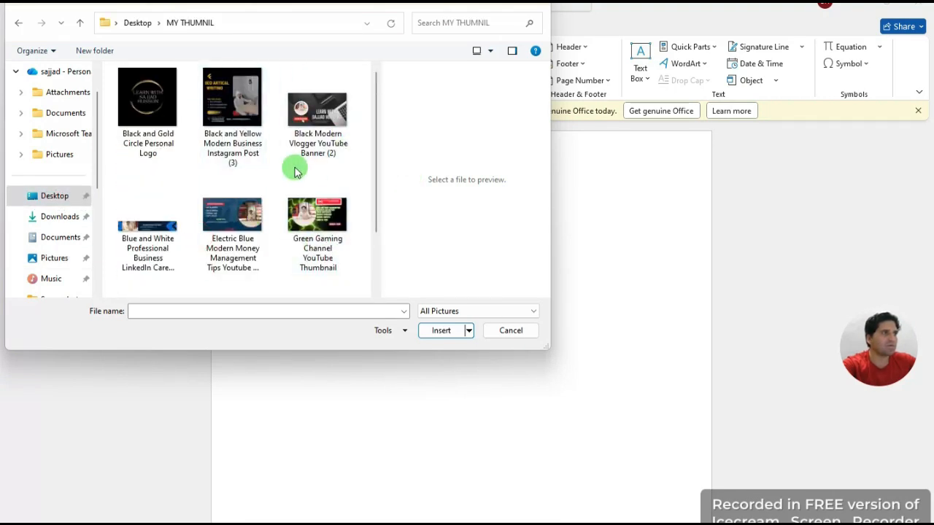
left_click(317, 109)
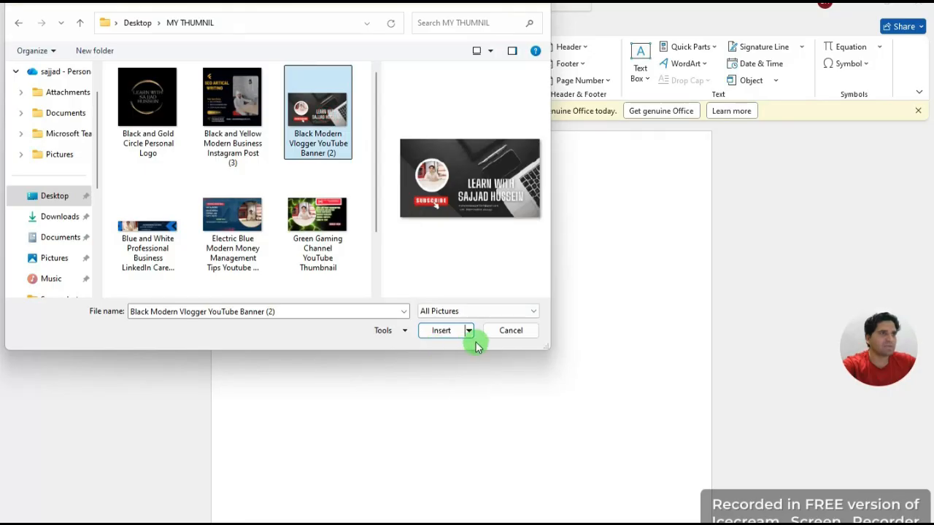
left_click(441, 332)
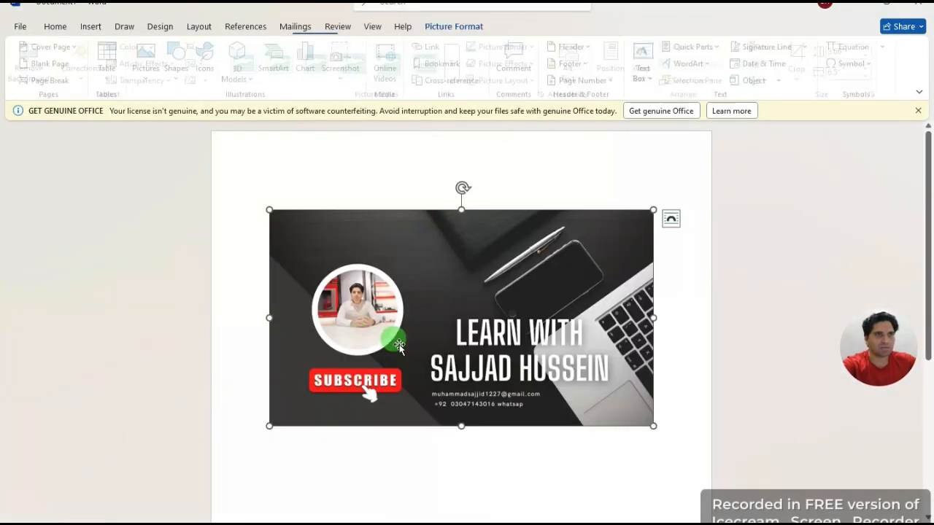
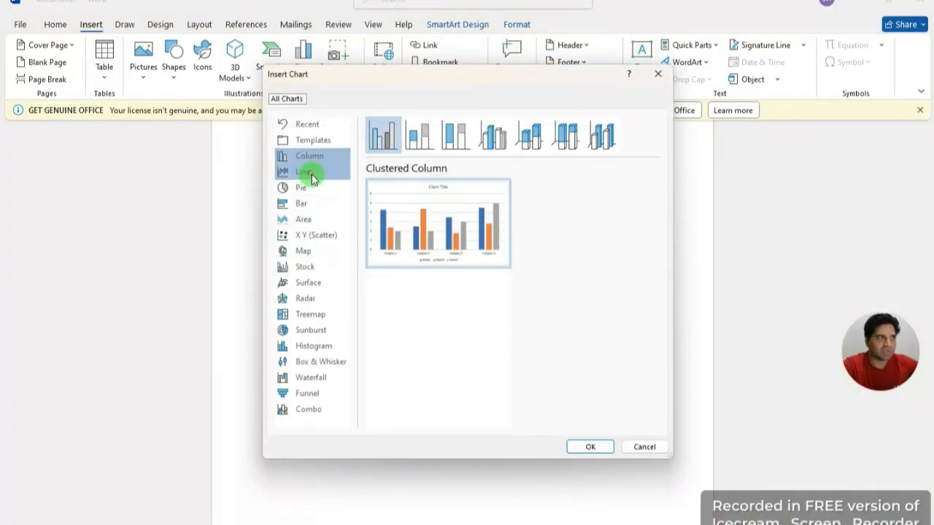
Step: Preview the Line, Pie, Bar, Area and Stock chart types, then return to Column
left_click(311, 177)
left_click(310, 189)
left_click(309, 203)
left_click(311, 219)
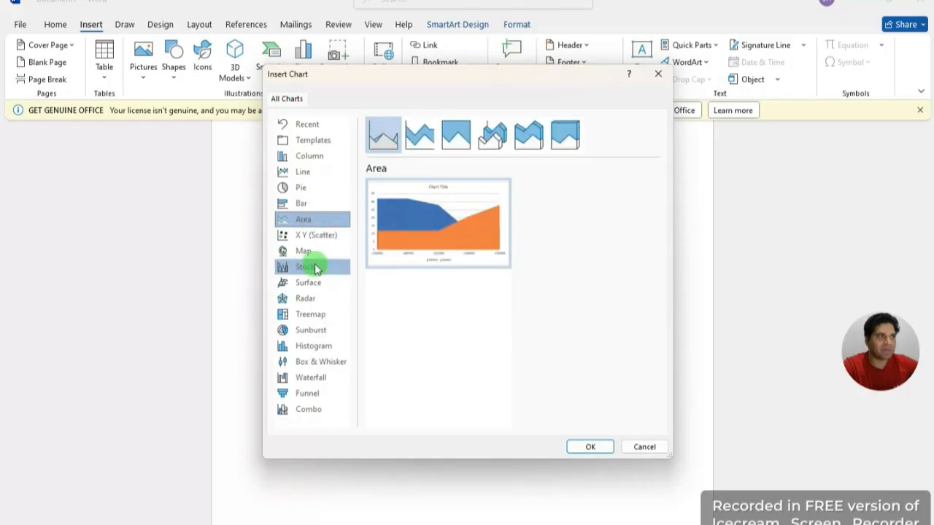
left_click(315, 268)
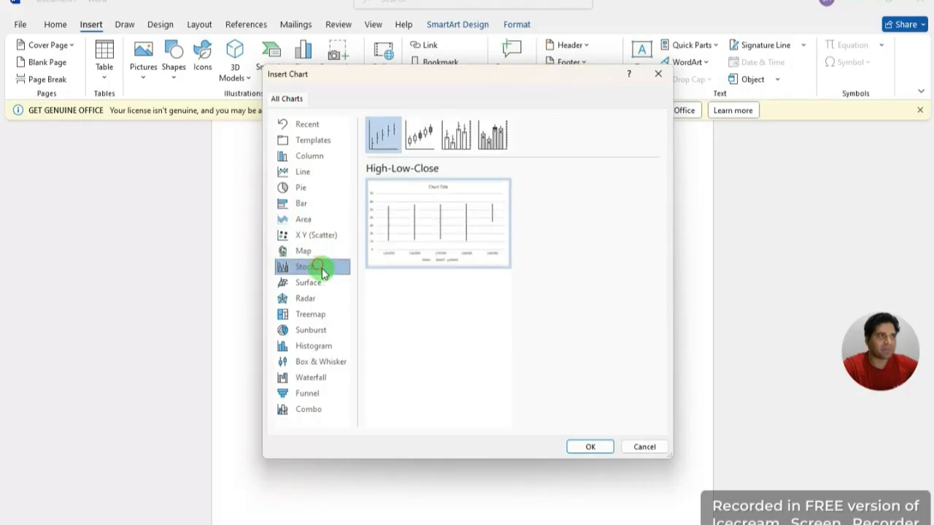
left_click(318, 156)
Step: Check Templates, browse Line, Pie, Bar and Stock again, and close Insert Chart without inserting
left_click(314, 140)
left_click(319, 174)
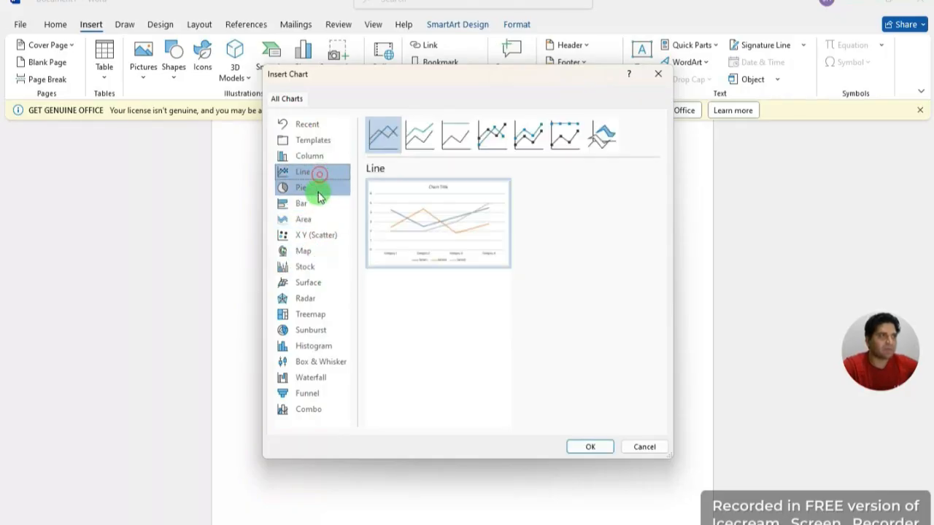
left_click(319, 191)
left_click(324, 205)
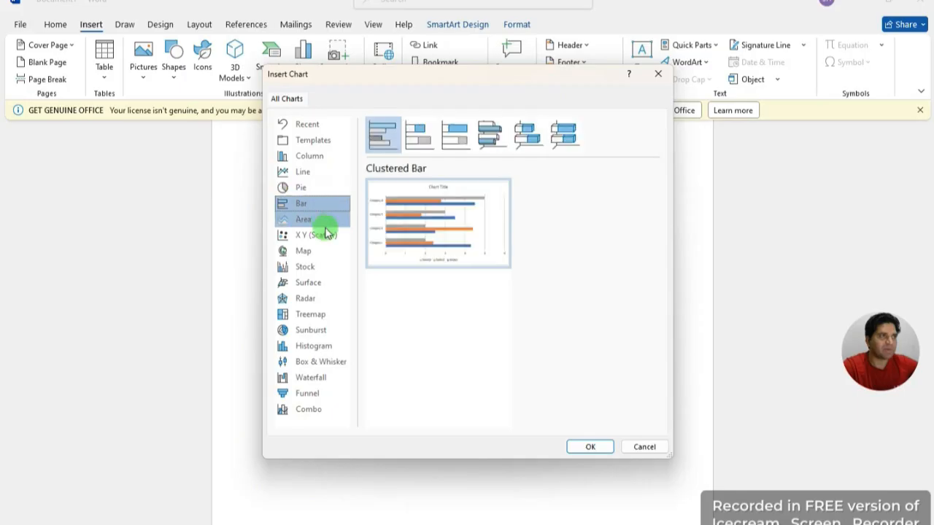
left_click(320, 266)
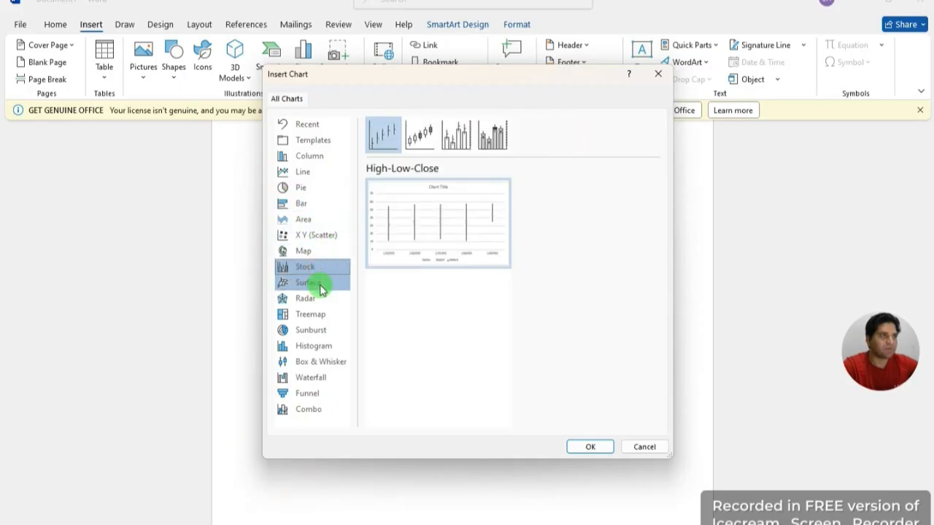
left_click(323, 157)
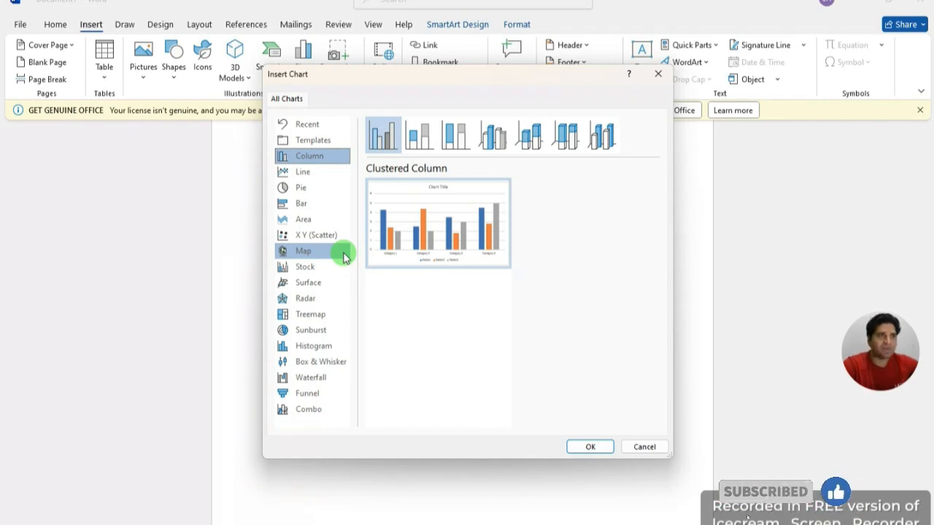
left_click(661, 75)
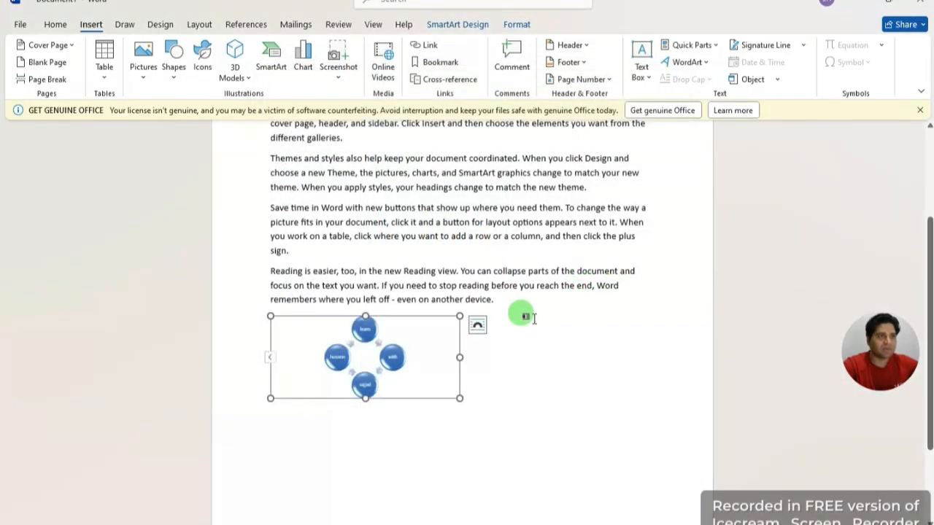
Step: Select the page's first two paragraphs and replace them with a Line chart
scroll(508, 305, "up", 5)
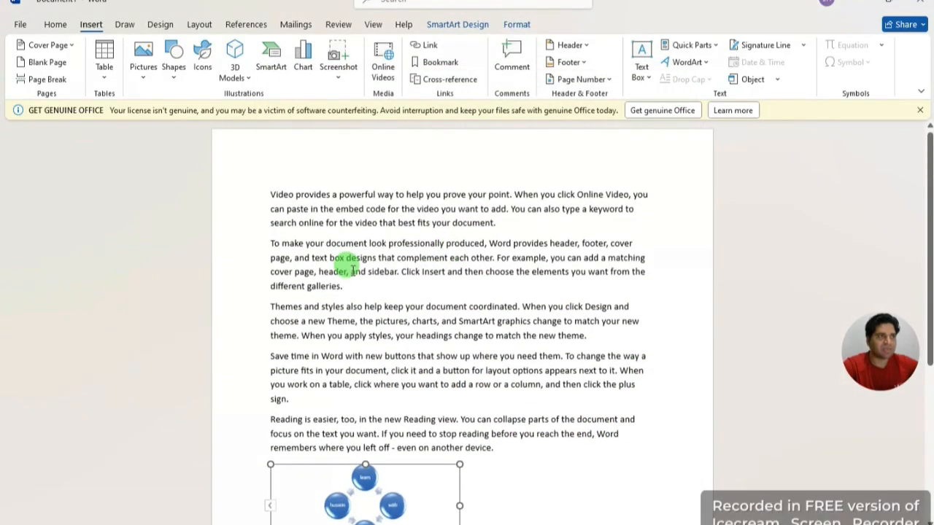
left_click_drag(359, 283, 271, 191)
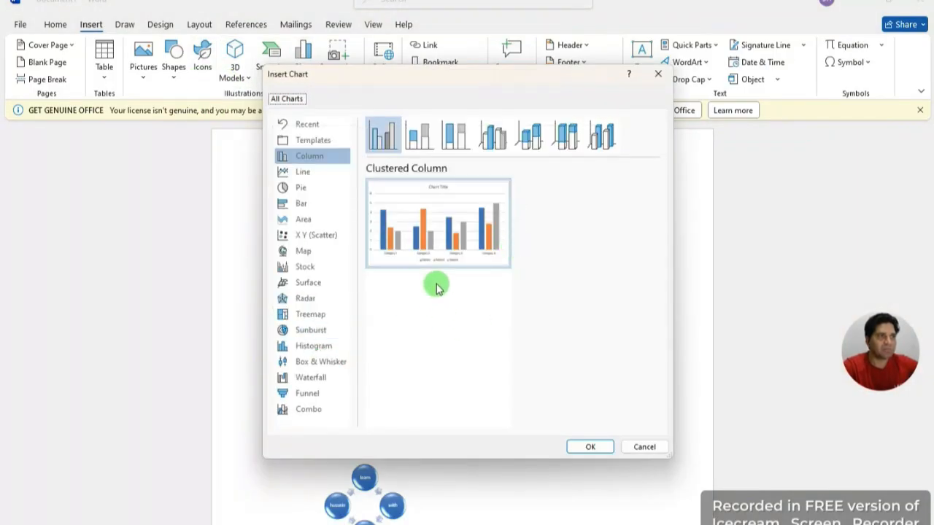
left_click(307, 172)
left_click(311, 189)
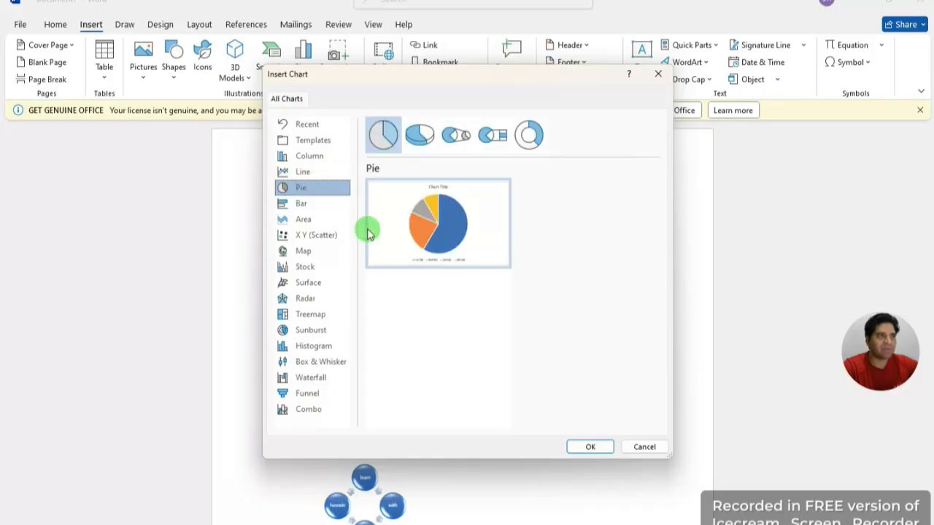
mouse_move(457, 243)
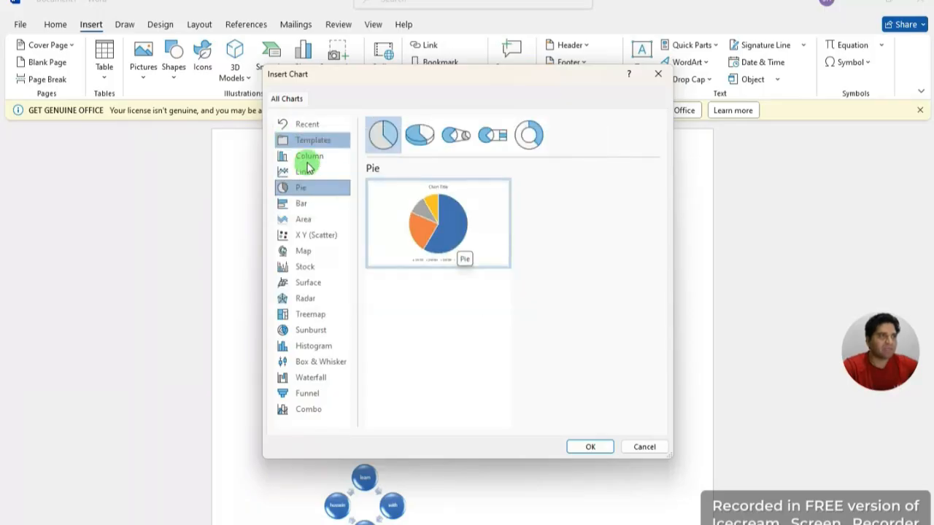
left_click(312, 204)
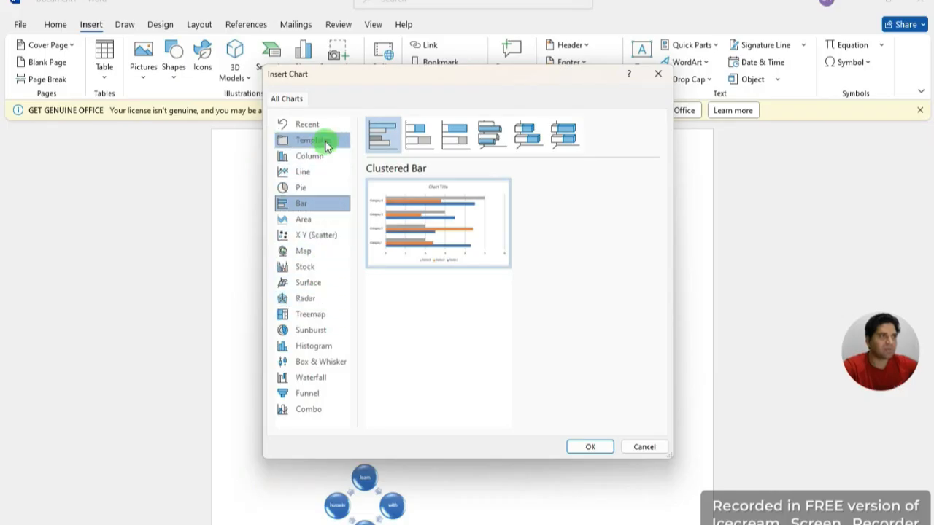
left_click(332, 172)
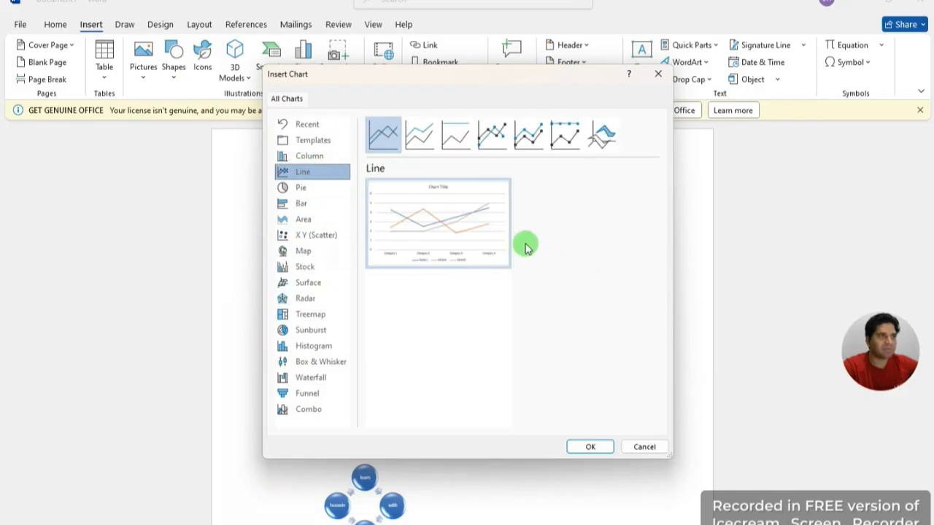
left_click(589, 446)
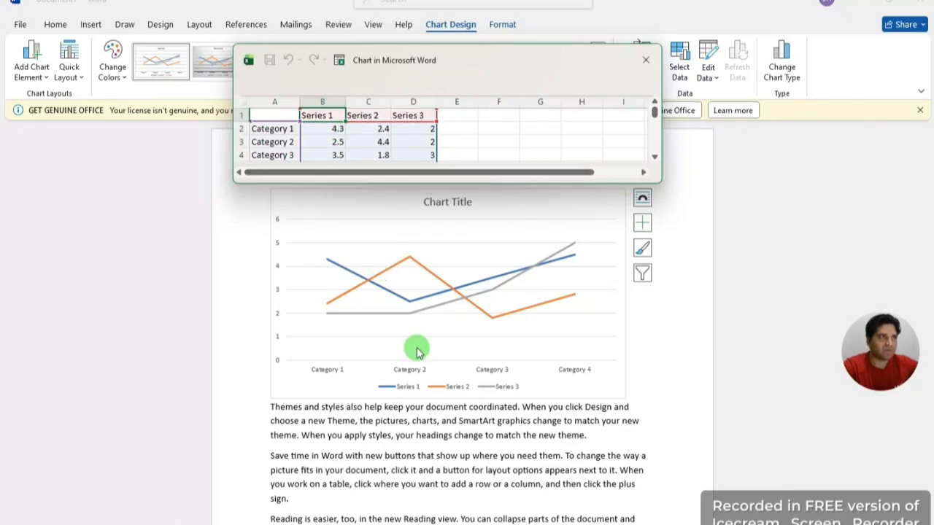
Step: Close the 'Chart in Microsoft Word' data sheet and return to the Insert tab
left_click(646, 60)
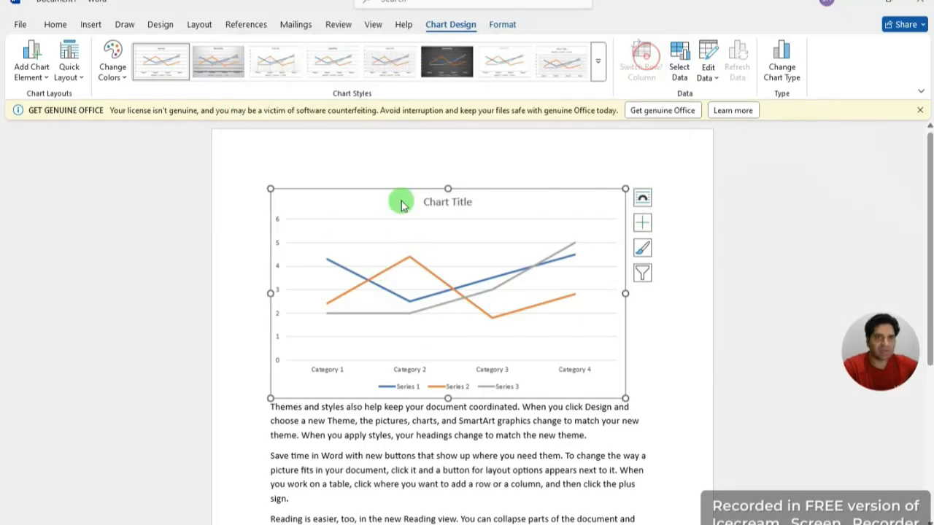
scroll(503, 292, "down", 2)
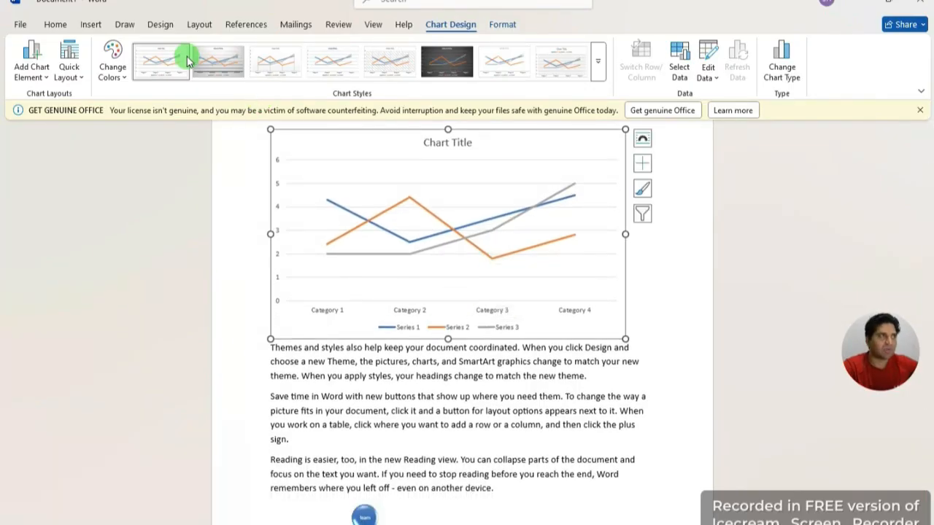
left_click(106, 27)
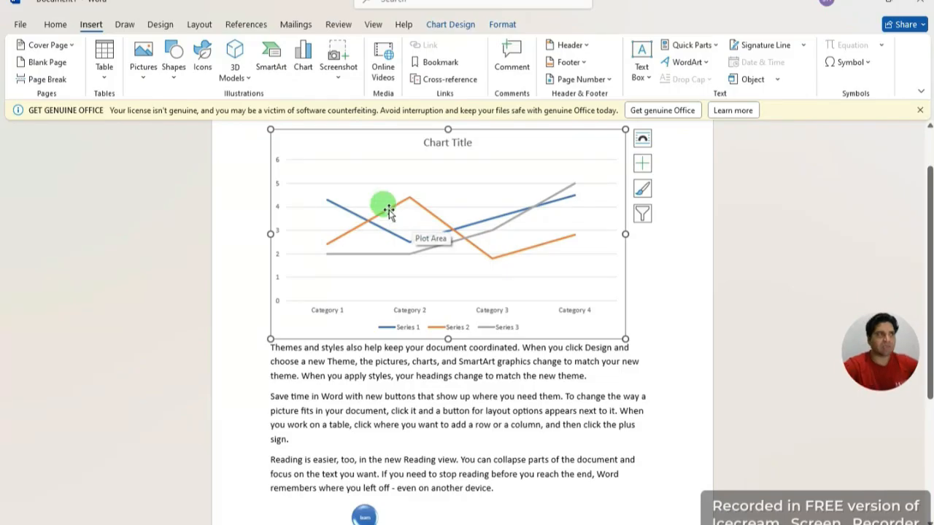
Step: Open the Screenshot gallery, dismiss it without capturing, and scroll around the chart page
left_click(340, 72)
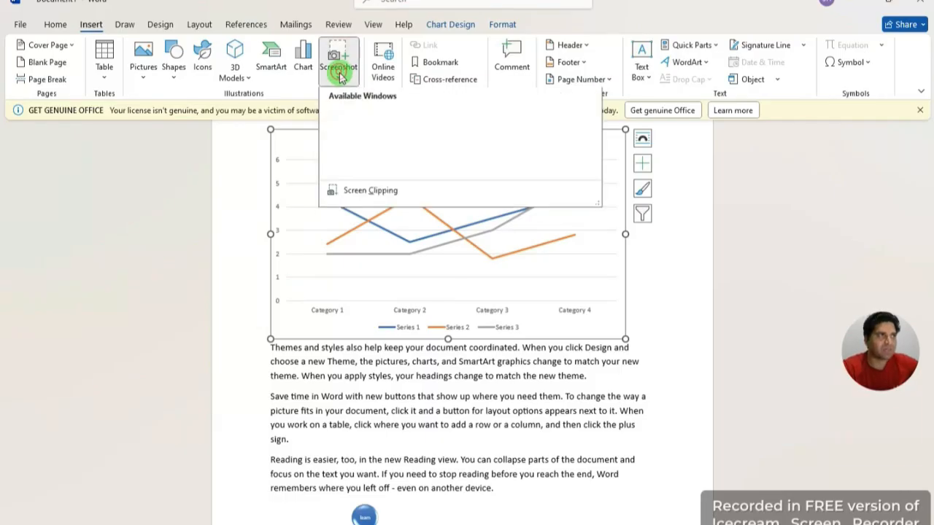
left_click(189, 181)
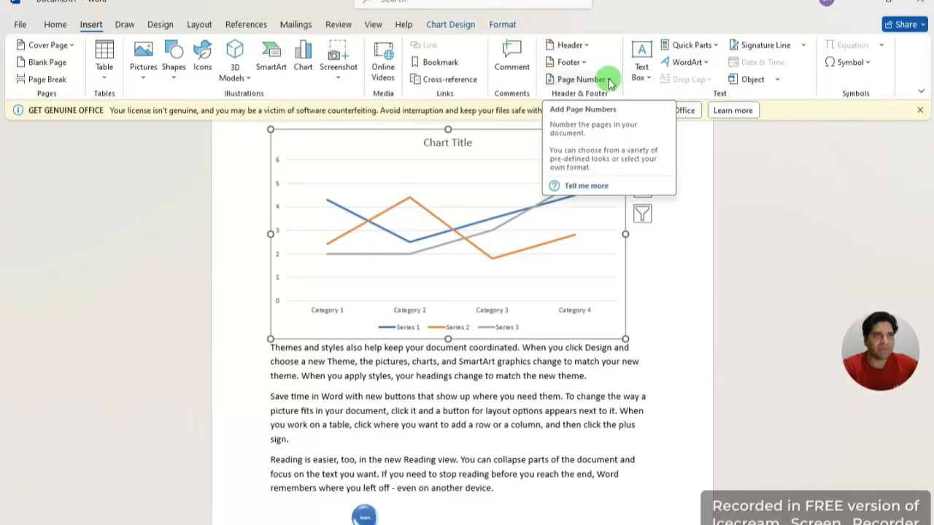
scroll(525, 212, "up", 2)
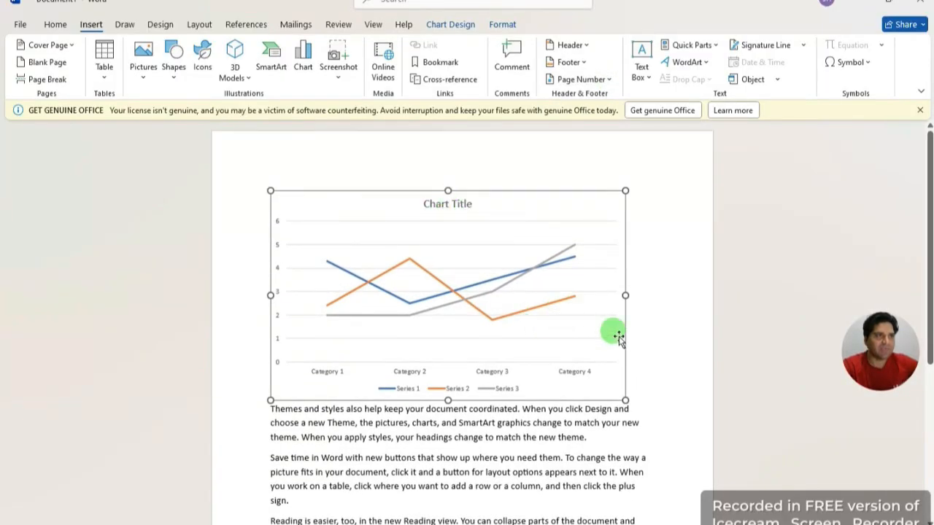
scroll(724, 367, "down", 8)
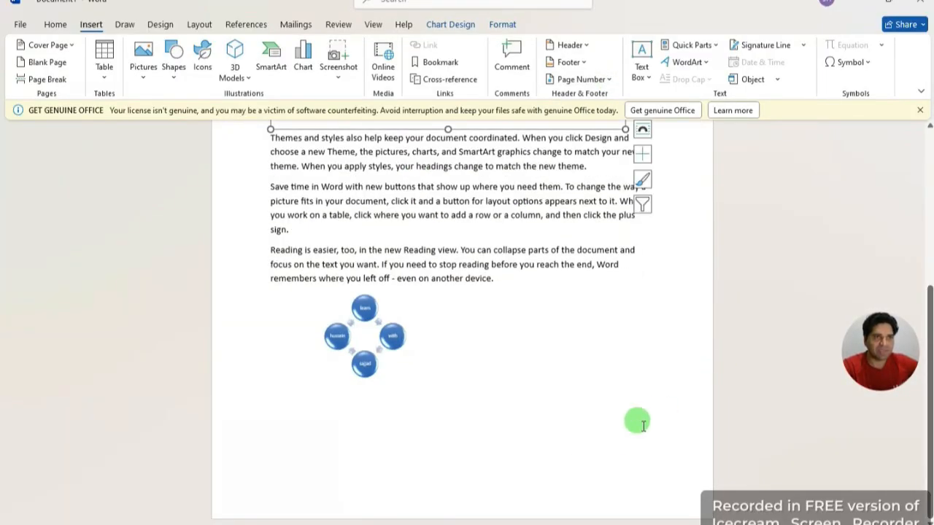
scroll(646, 413, "up", 3)
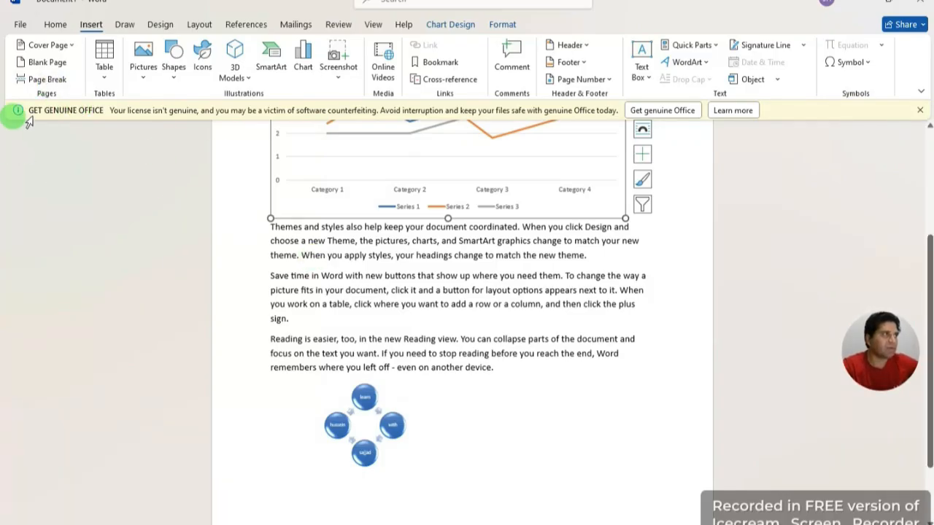
Step: Insert a blank page ahead of the line chart page
left_click(56, 65)
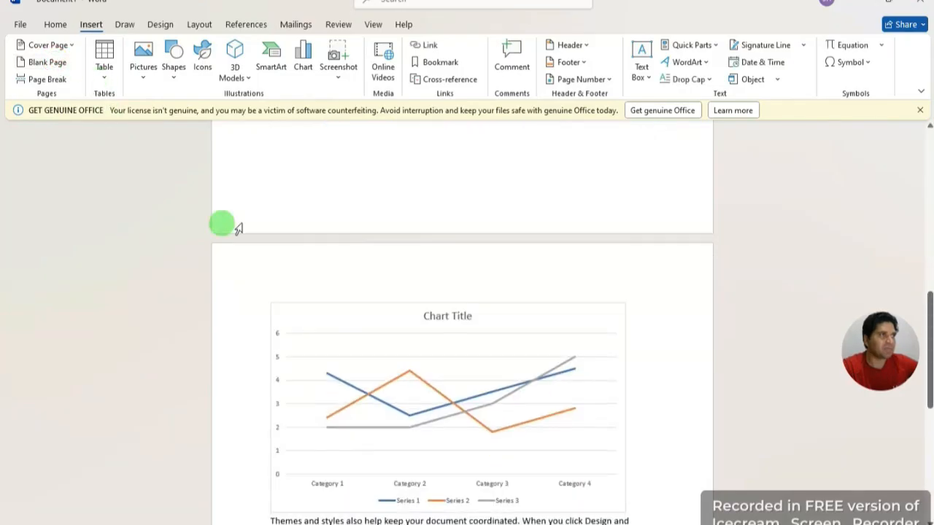
scroll(595, 198, "up", 5)
scroll(599, 199, "up", 3)
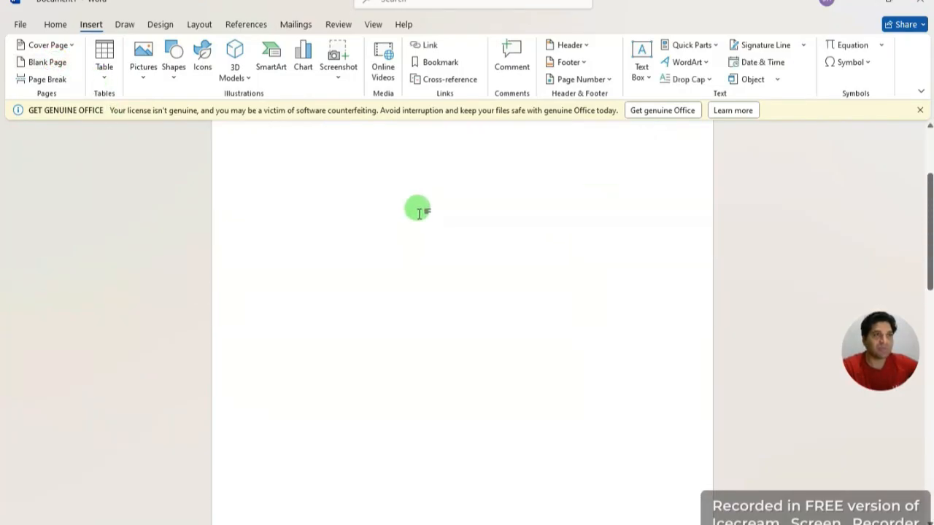
Step: Add a second blank page and scroll back up to the document's first page
left_click(49, 64)
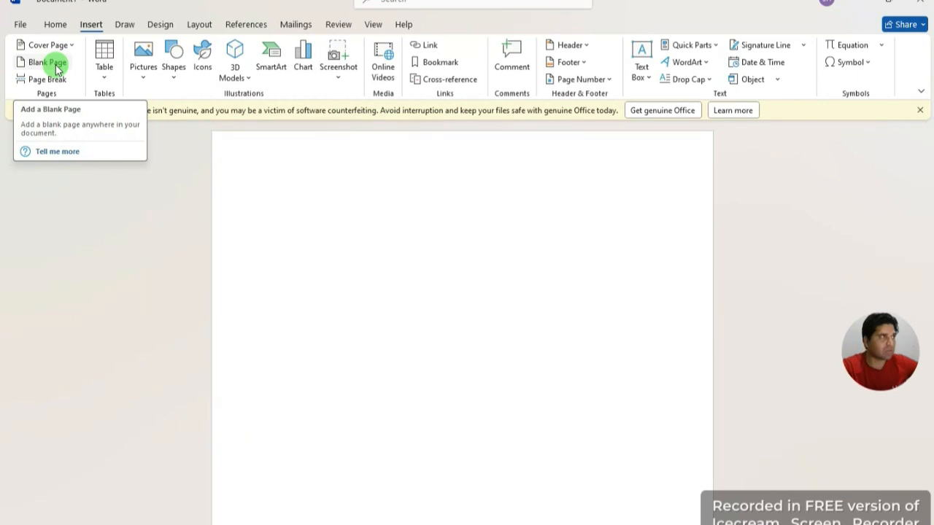
scroll(167, 146, "down", 10)
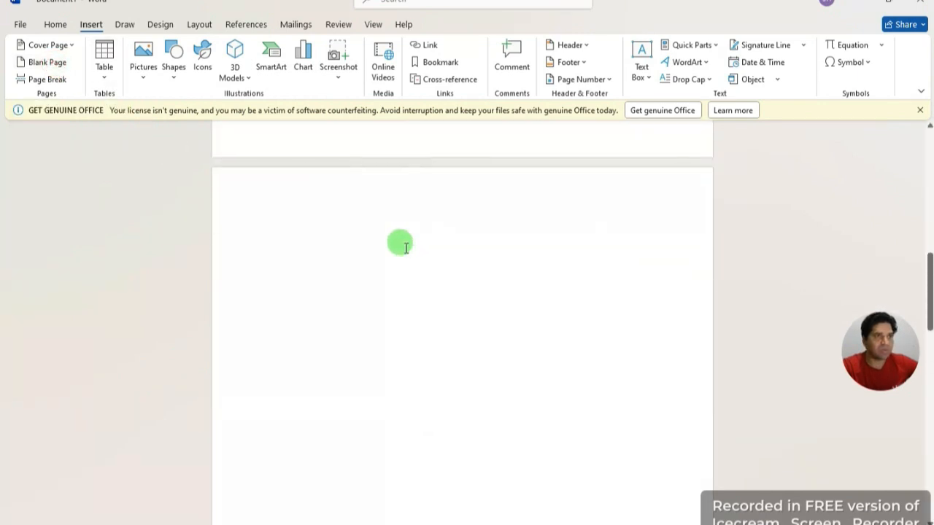
scroll(405, 247, "up", 5)
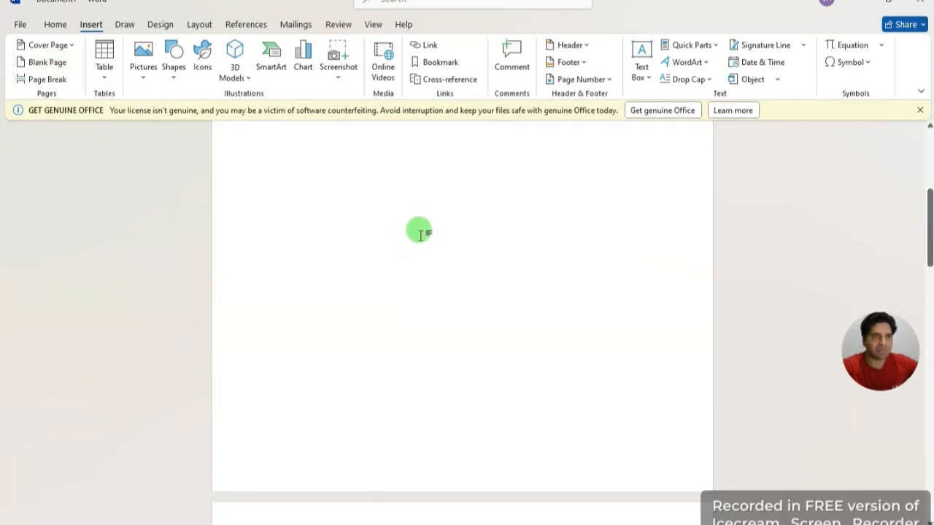
scroll(420, 233, "down", 15)
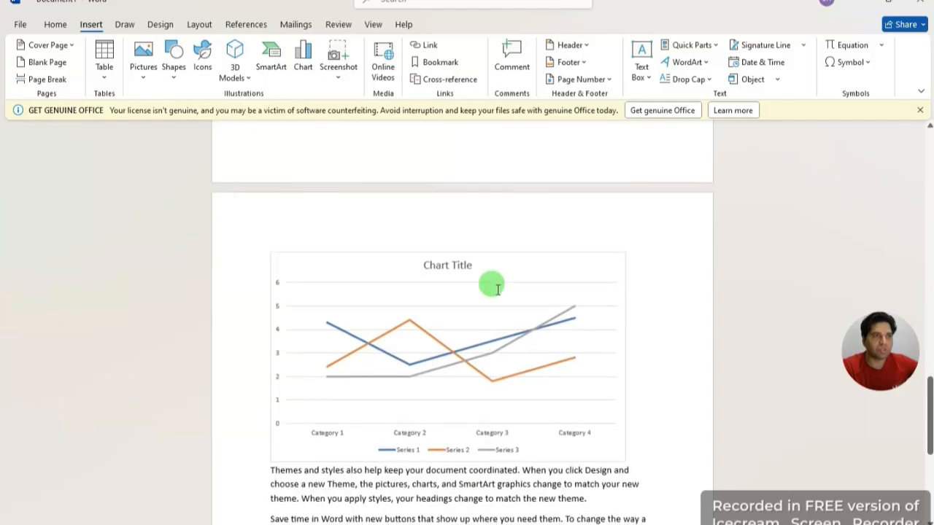
scroll(460, 244, "up", 5)
scroll(438, 222, "up", 10)
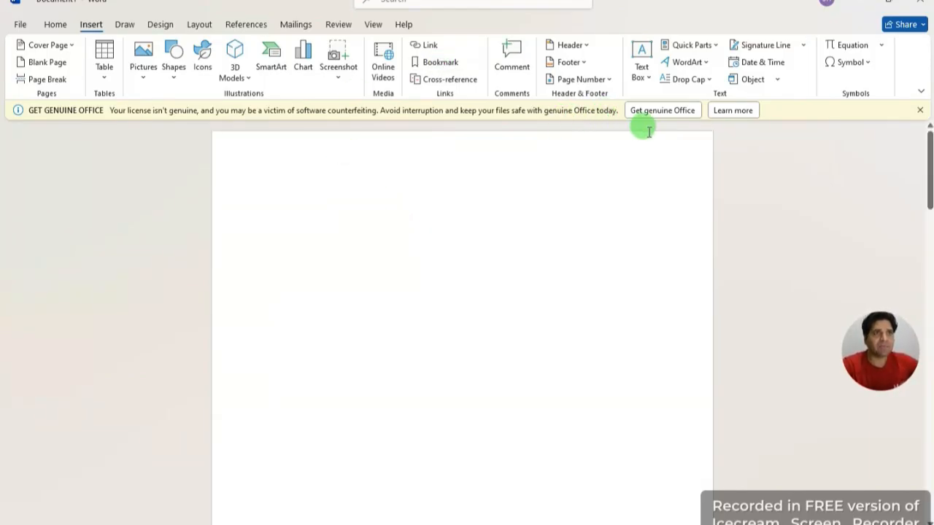
Step: Insert a Plain Number 2 page number centred at the top of each page
left_click(610, 81)
mouse_move(606, 101)
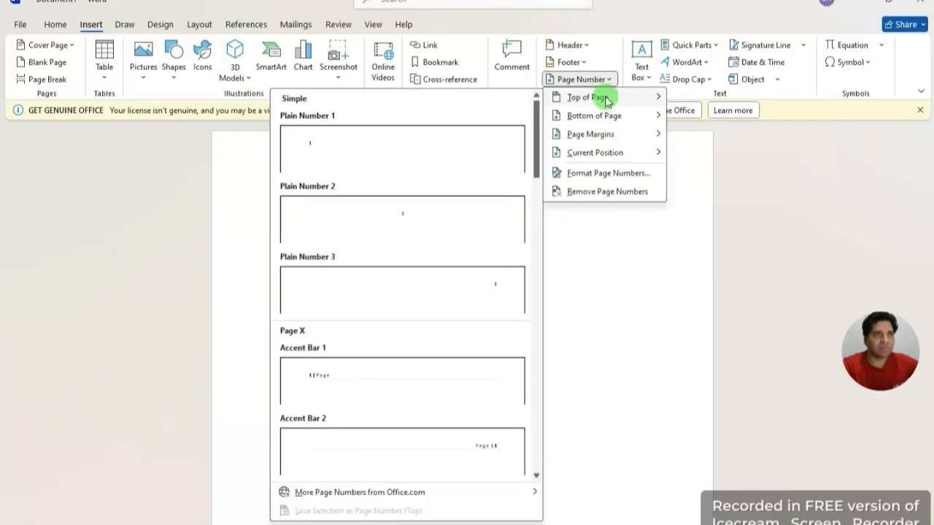
left_click(771, 206)
left_click(606, 79)
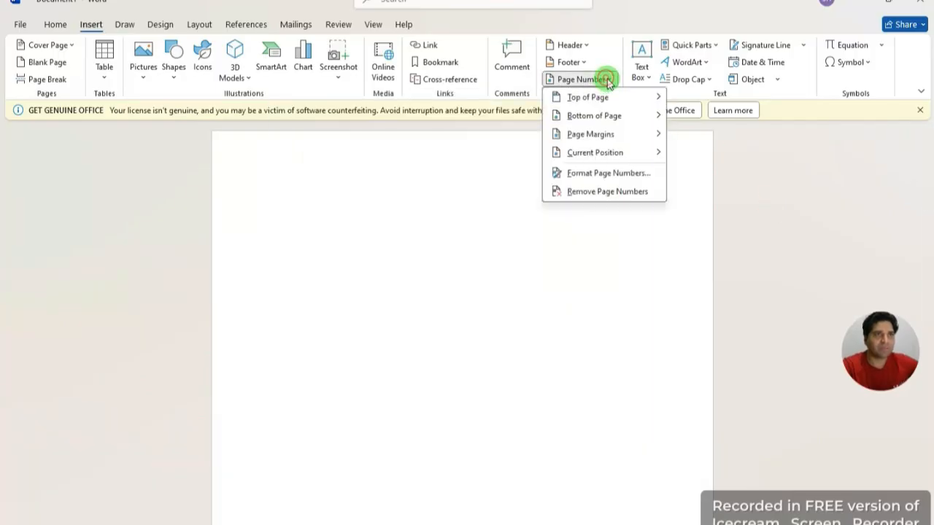
mouse_move(615, 102)
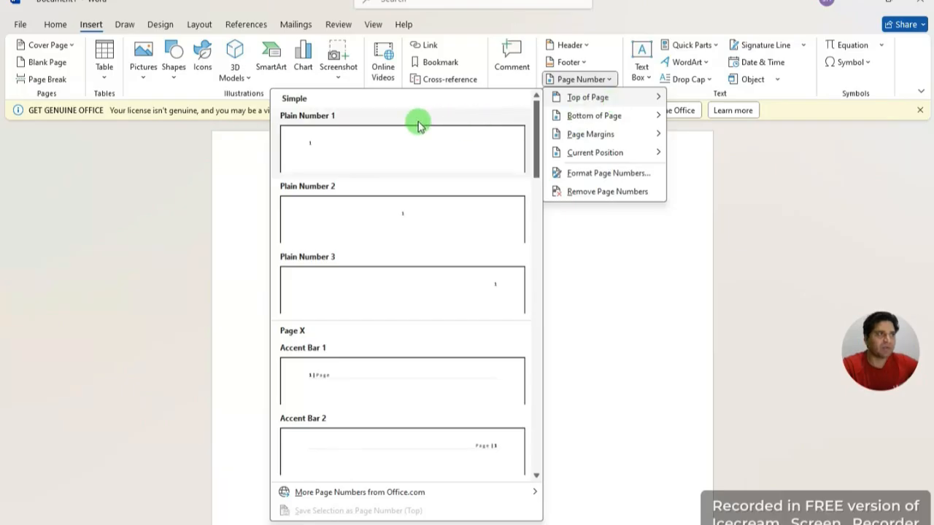
left_click(411, 218)
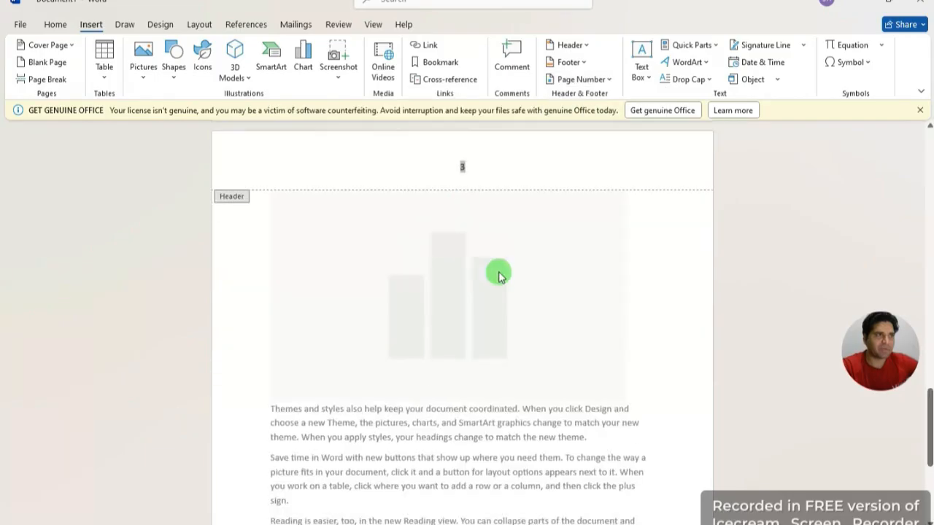
Step: Scroll through the pages to check page numbers 1, 2 and 3
scroll(492, 276, "up", 15)
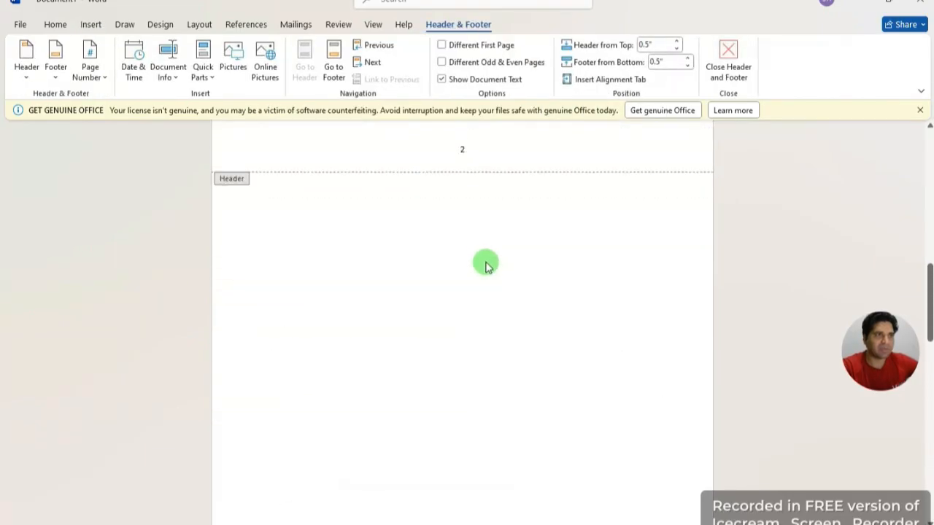
scroll(485, 264, "up", 10)
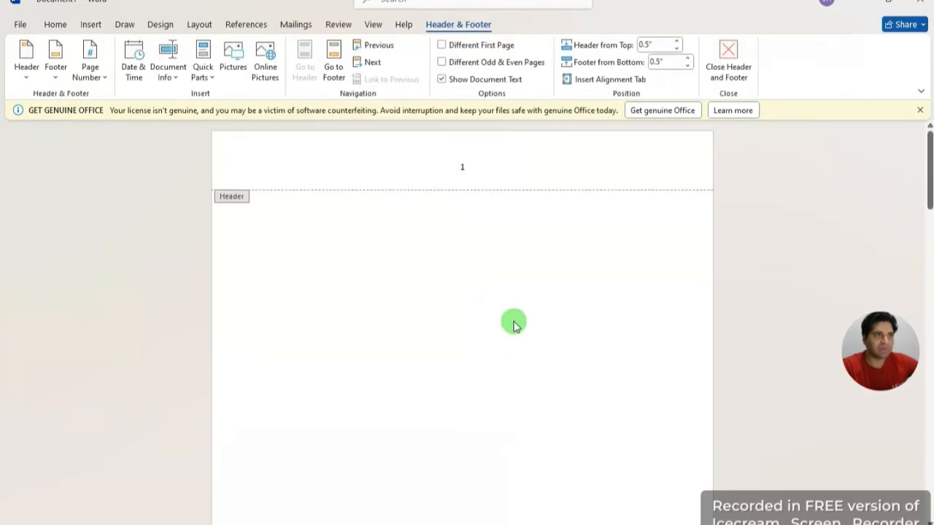
scroll(514, 325, "down", 10)
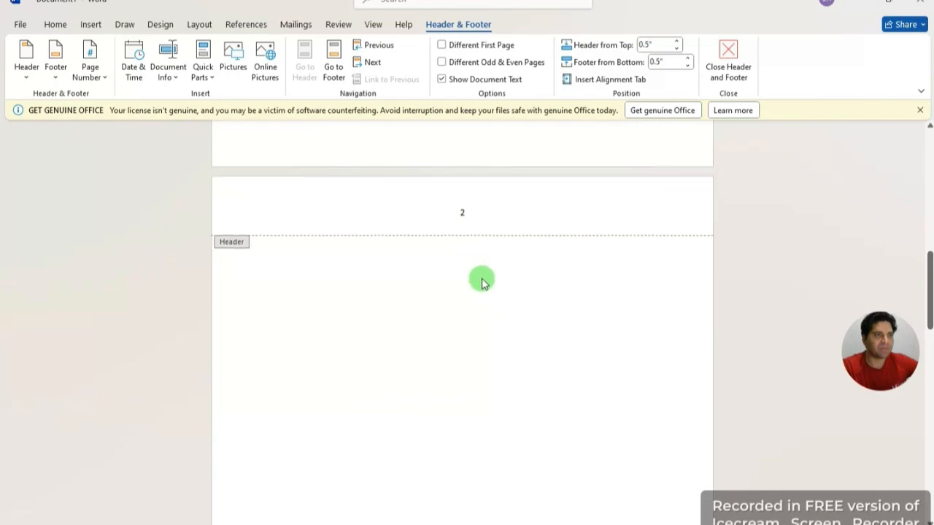
scroll(517, 354, "down", 1)
scroll(516, 355, "down", 5)
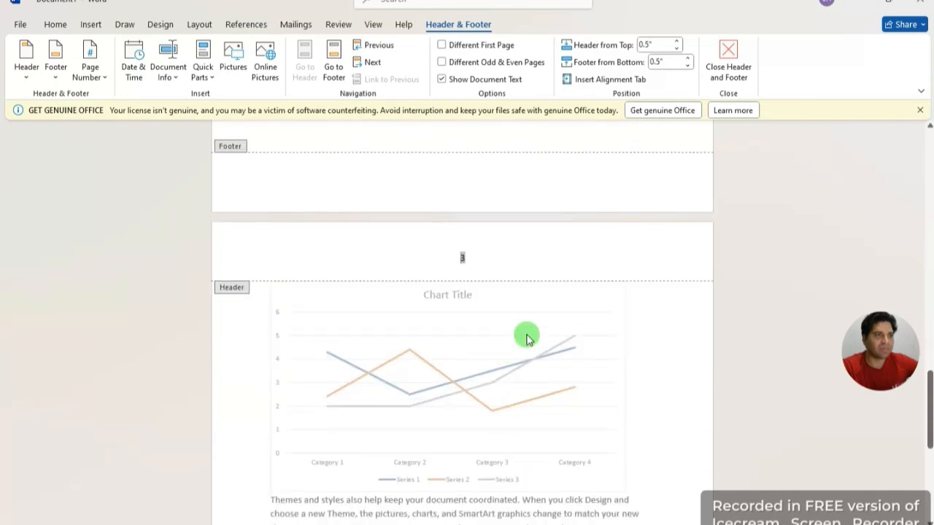
left_click(616, 255)
scroll(616, 255, "up", 10)
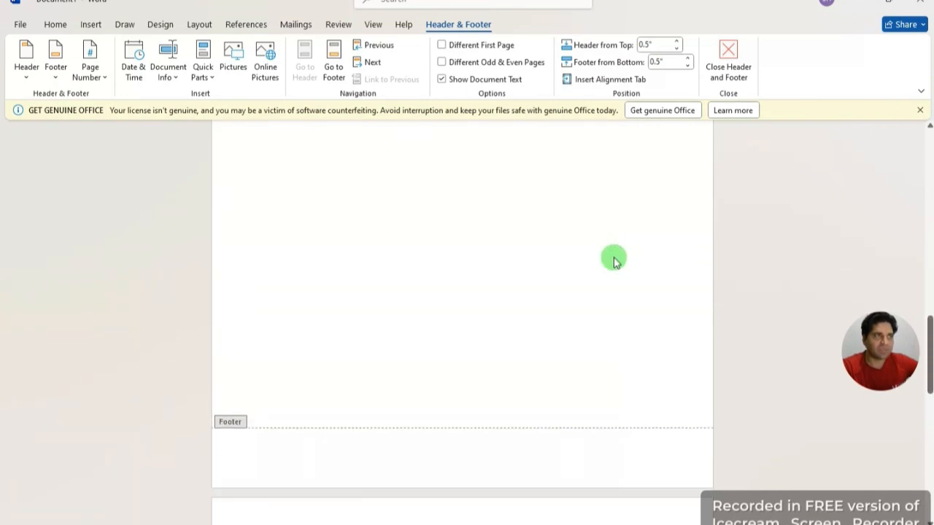
scroll(501, 188, "up", 3)
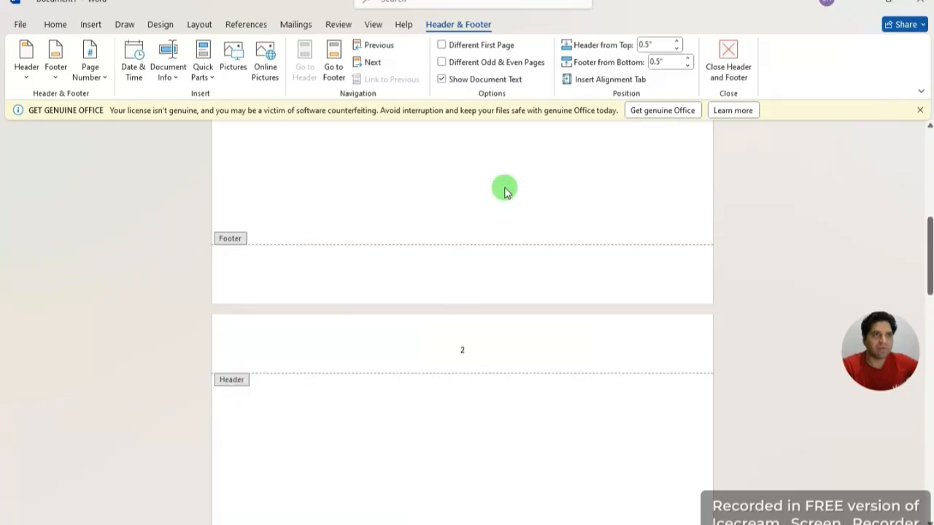
scroll(297, 139, "up", 3)
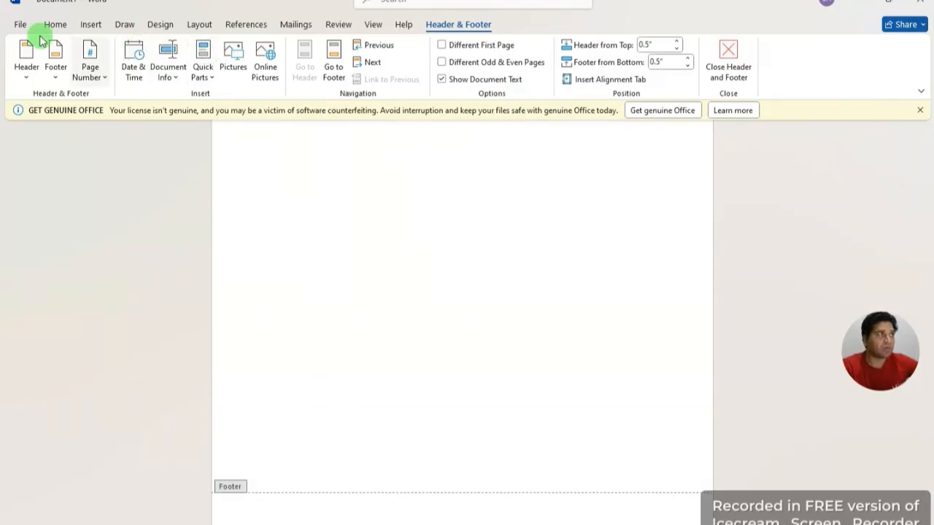
Step: Browse the WordArt style gallery without applying a style
left_click(87, 23)
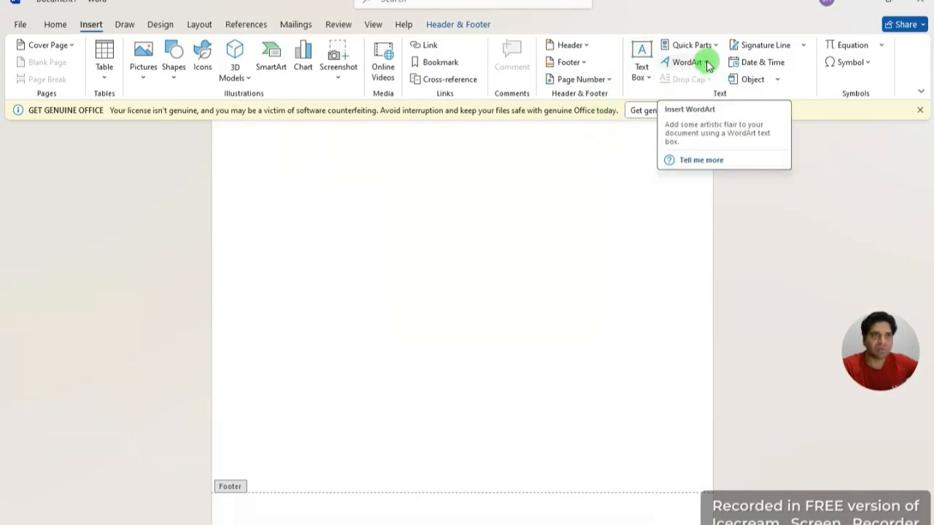
left_click(707, 64)
scroll(573, 345, "down", 5)
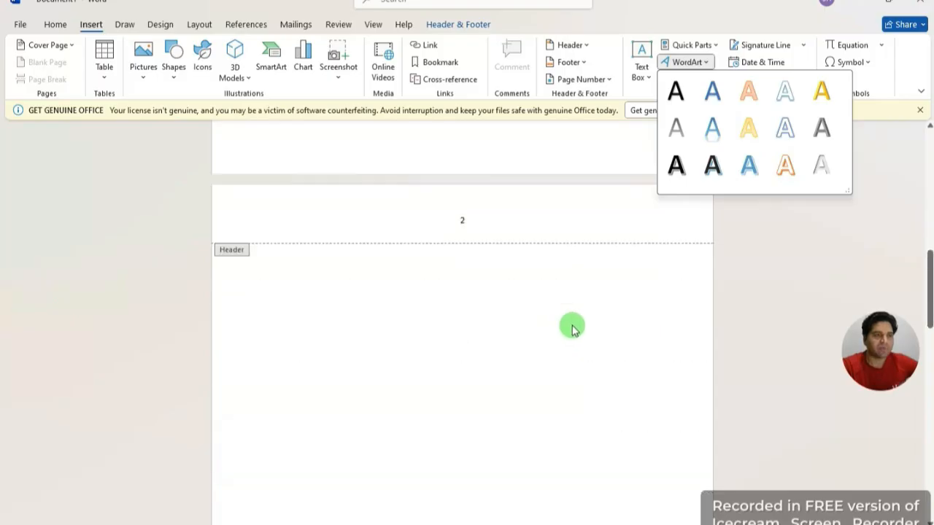
scroll(573, 328, "down", 4)
left_click(509, 365)
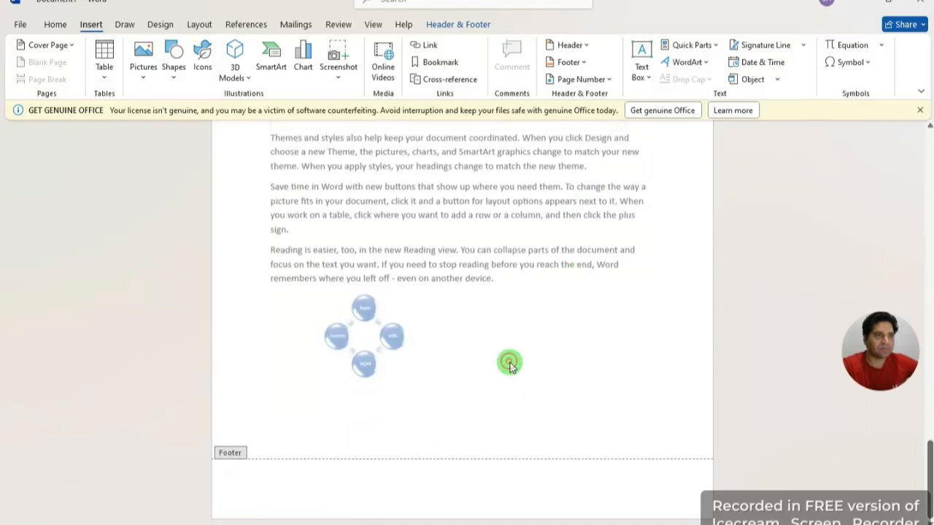
Step: Turn the 'Reading is easier, too…' paragraph into shadowed WordArt
double_click(635, 233)
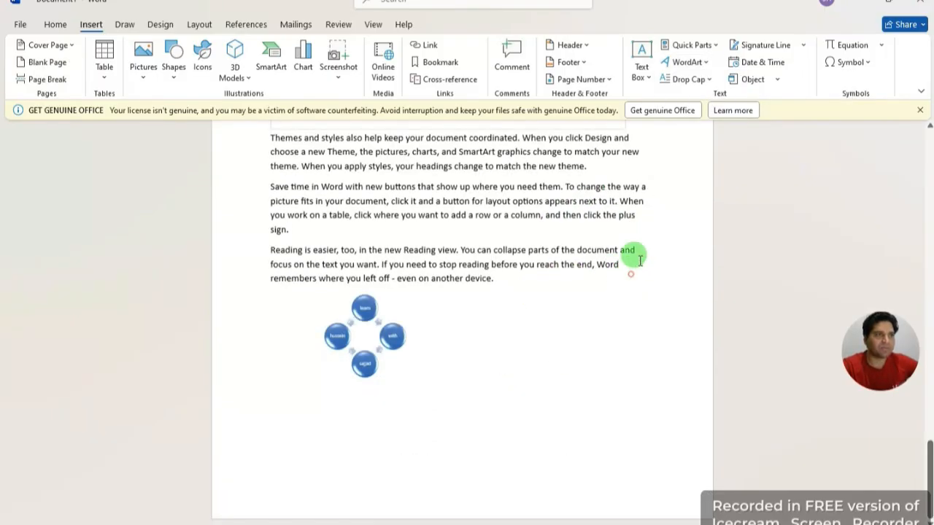
left_click_drag(362, 252, 246, 241)
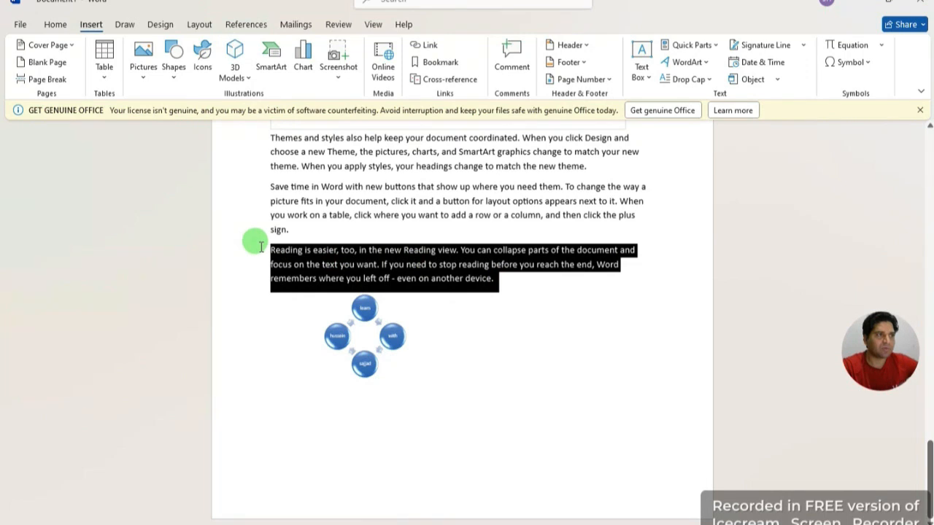
left_click(711, 64)
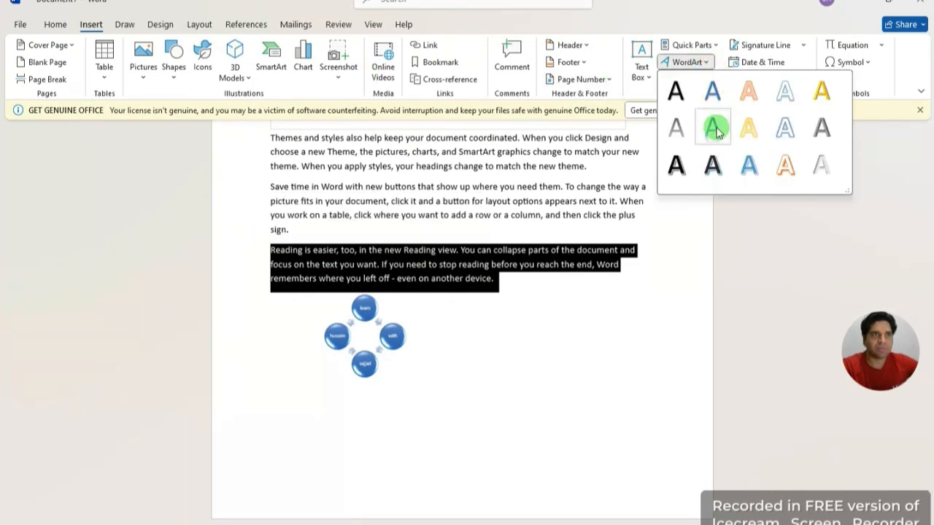
left_click(713, 172)
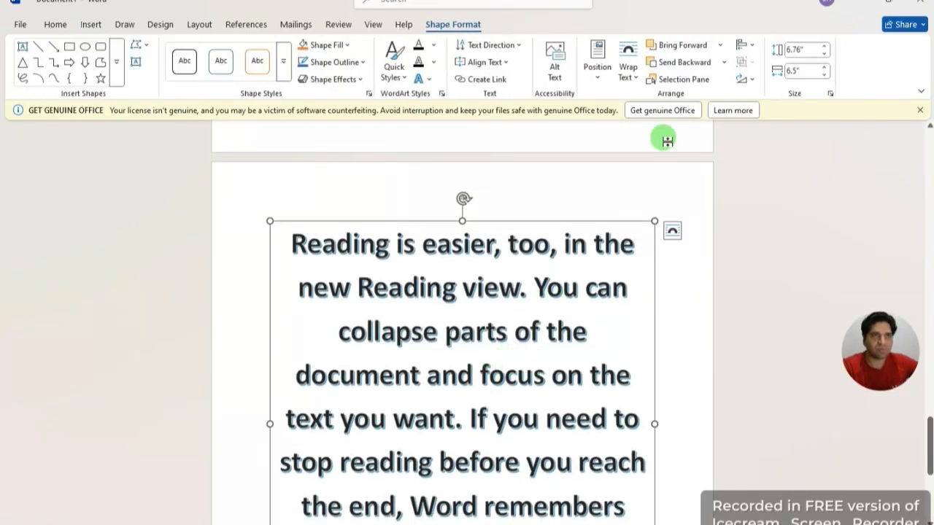
Step: Apply an orange Text Effects > Glow variation to the WordArt text
left_click(424, 79)
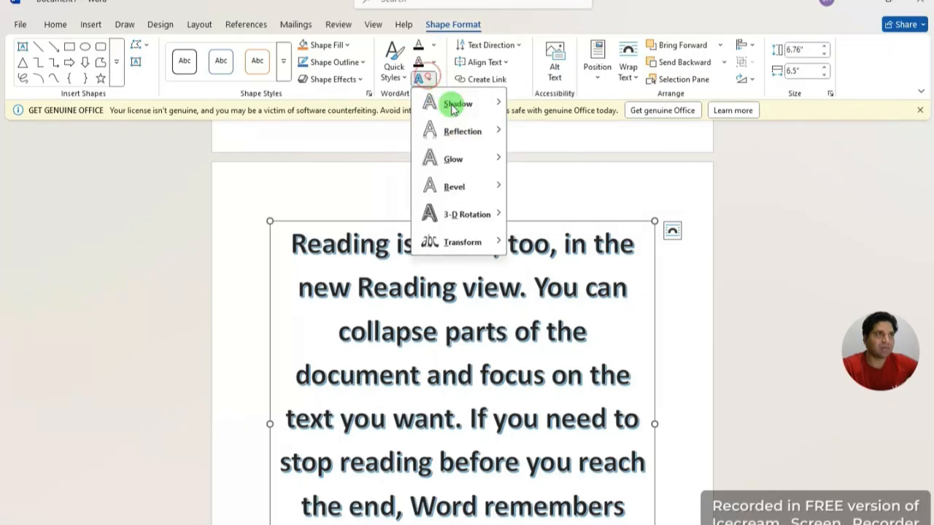
mouse_move(466, 136)
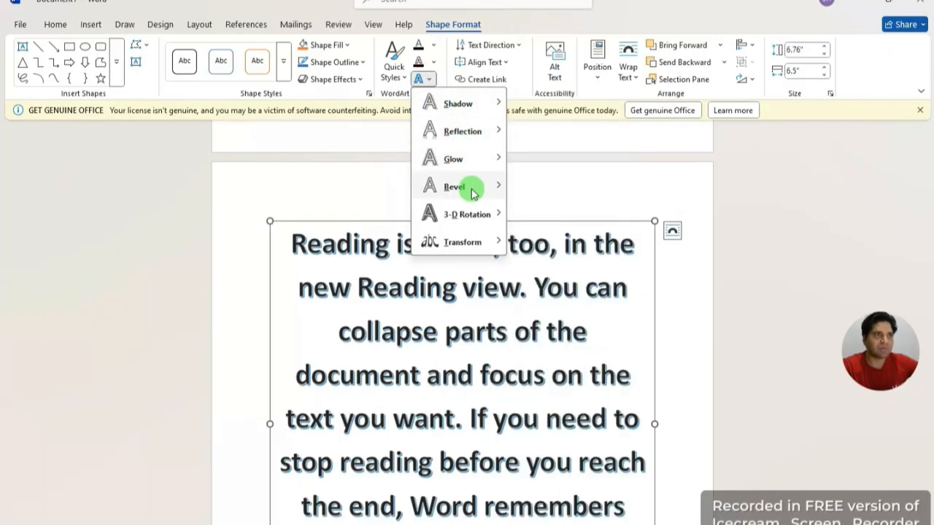
mouse_move(478, 218)
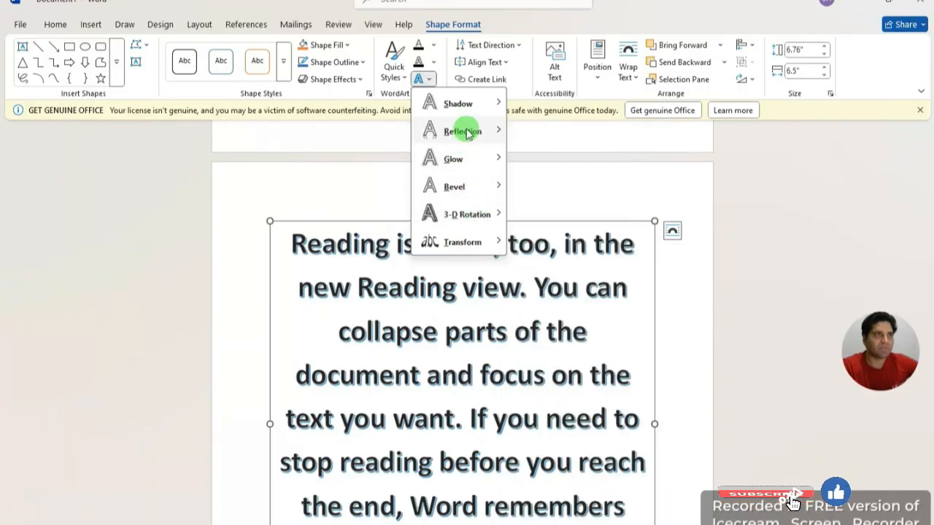
mouse_move(463, 158)
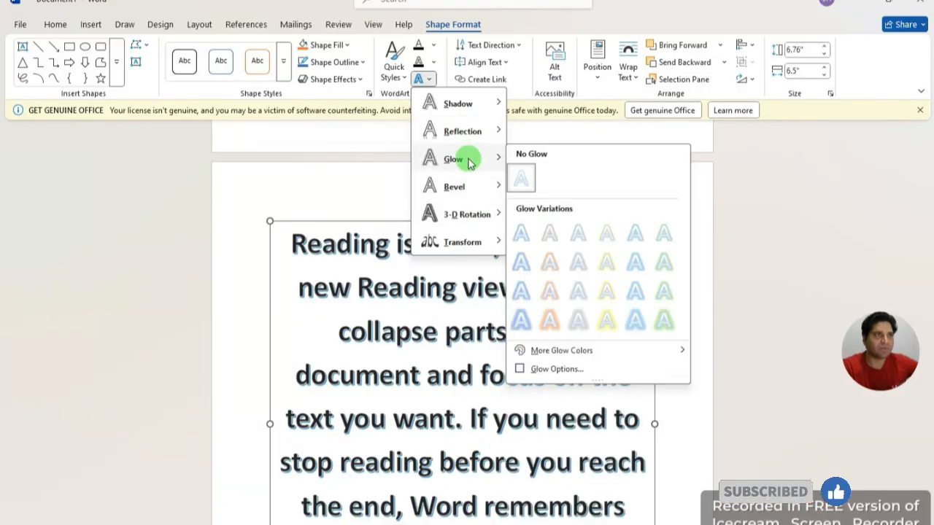
left_click(548, 263)
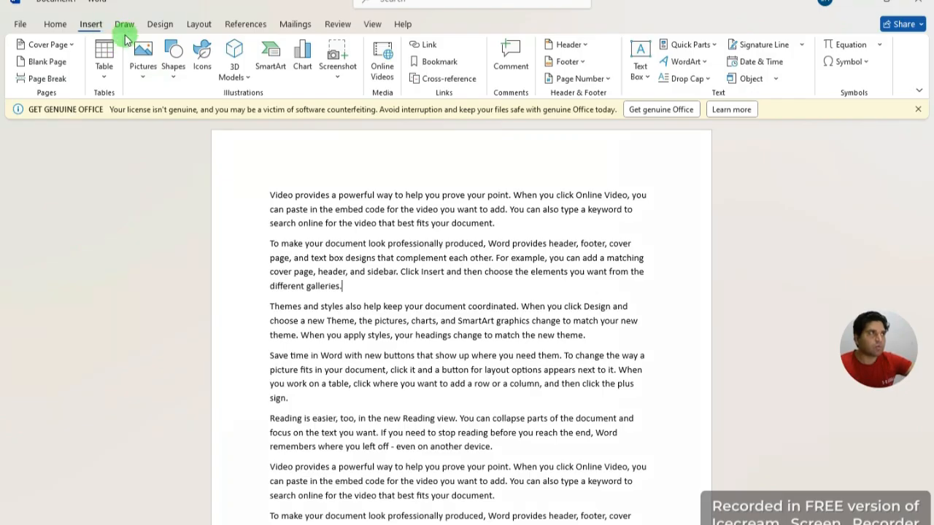
Step: Look through the Draw, References and Insert tabs, ending on the Design tab
left_click(124, 24)
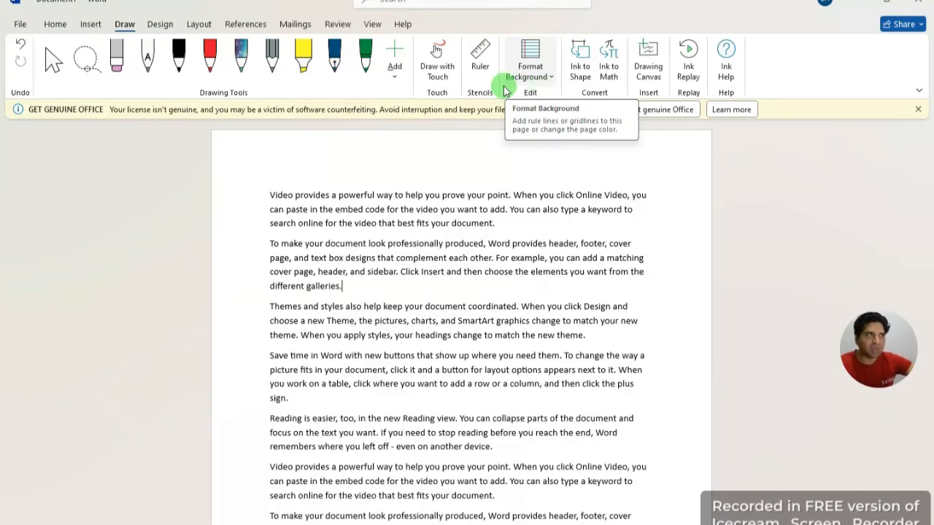
left_click(245, 24)
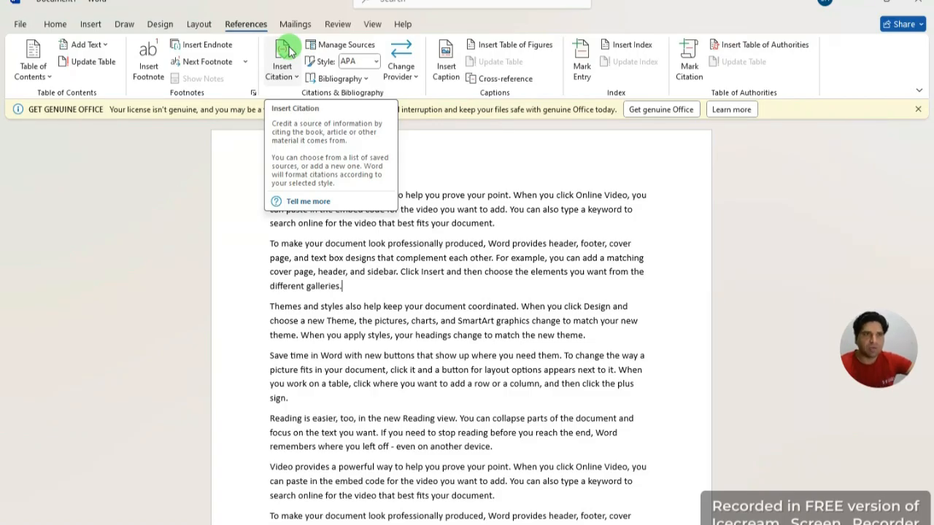
left_click(91, 25)
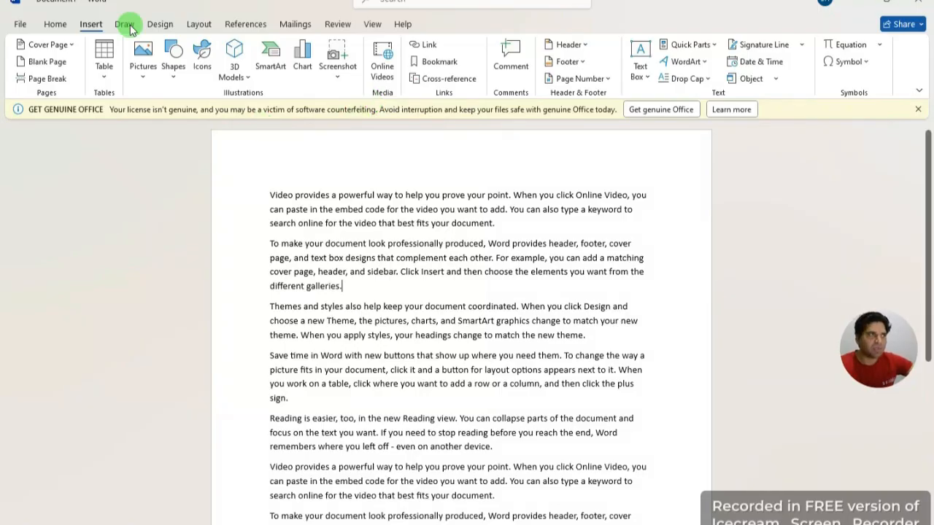
left_click(125, 24)
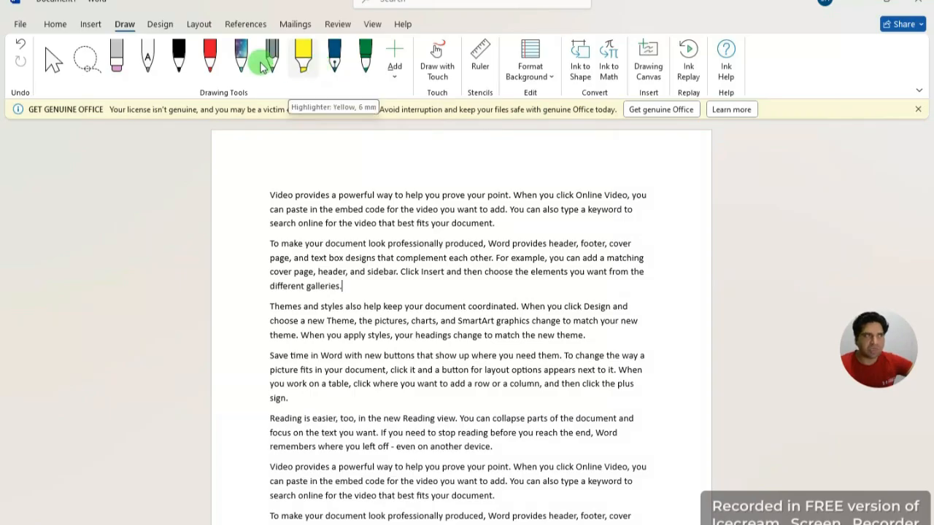
left_click(160, 24)
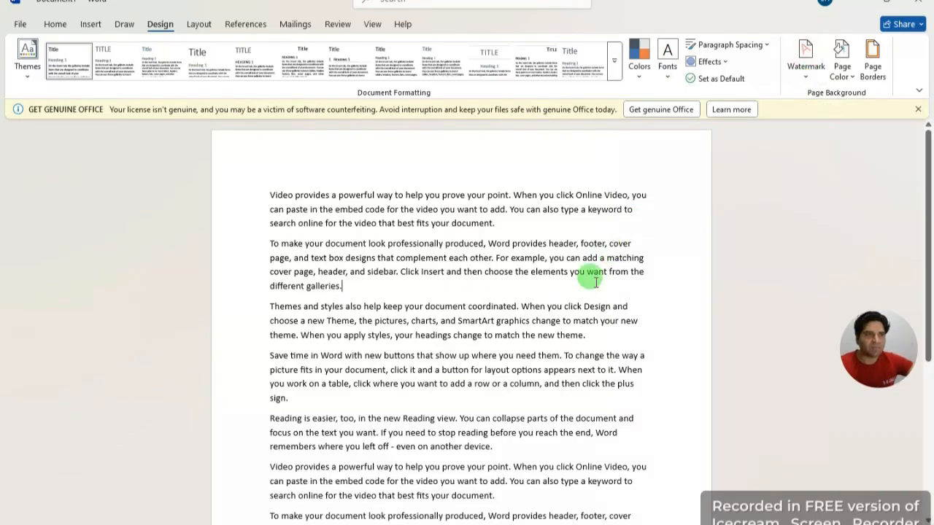
scroll(591, 275, "down", 3)
scroll(597, 270, "up", 3)
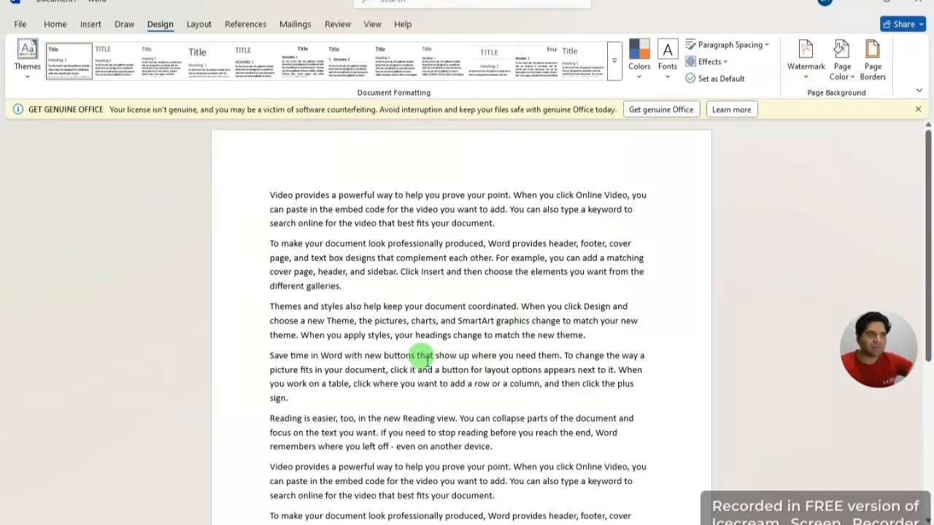
scroll(423, 355, "down", 3)
scroll(426, 353, "up", 3)
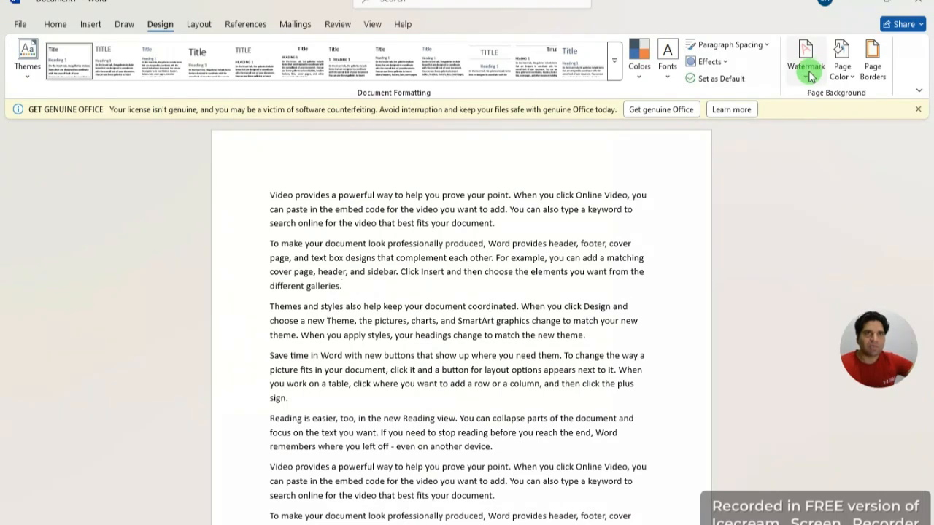
Step: Via Custom Watermark, replace the ASAP text with the channel name as a diagonal text watermark
left_click(807, 71)
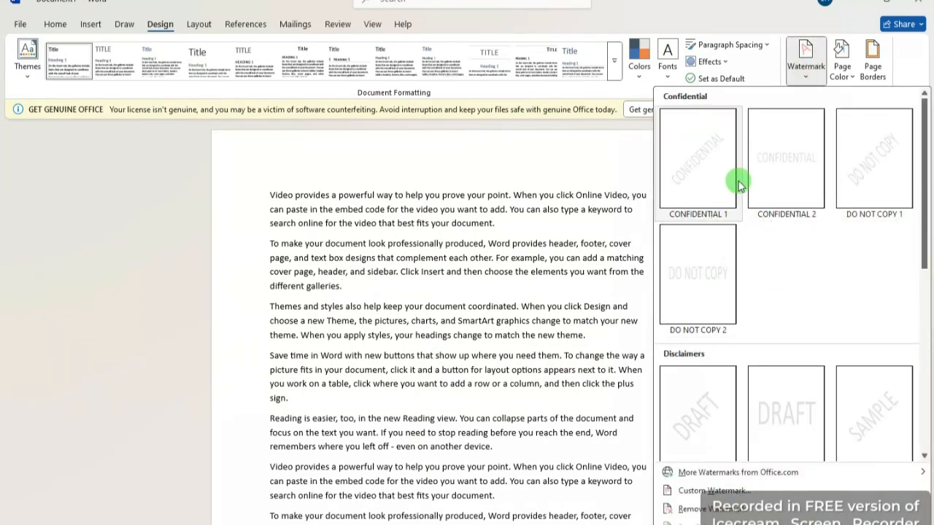
scroll(774, 350, "down", 5)
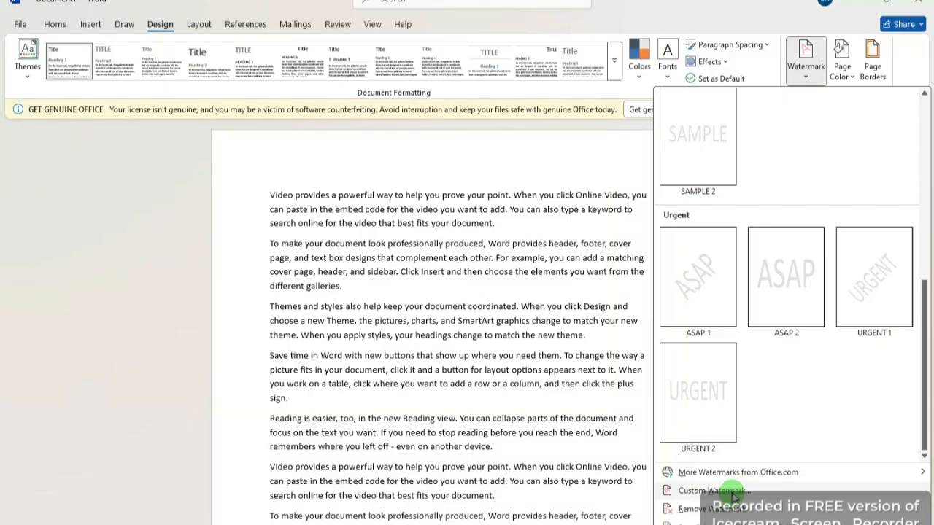
left_click(732, 491)
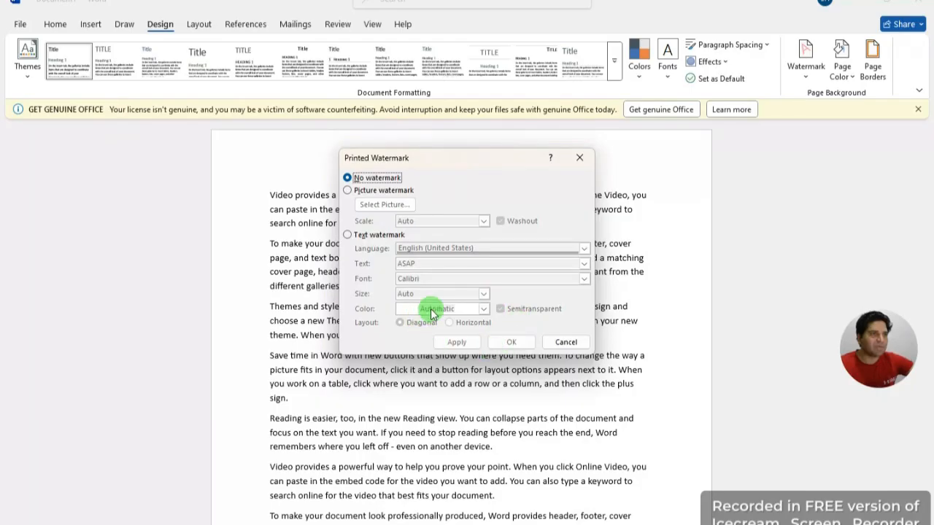
left_click(348, 236)
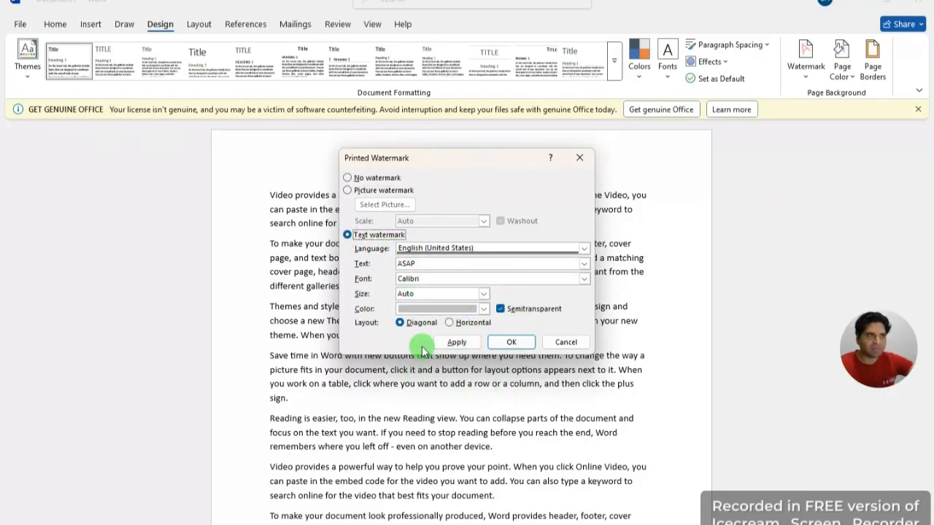
left_click(493, 266)
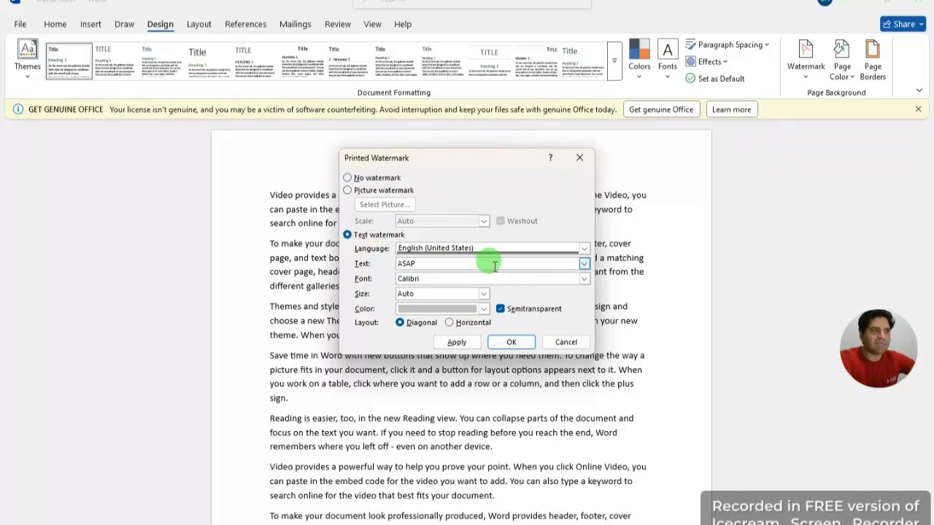
key("BackSpace")
key("BackSpace")
key("BackSpace")
key("BackSpace")
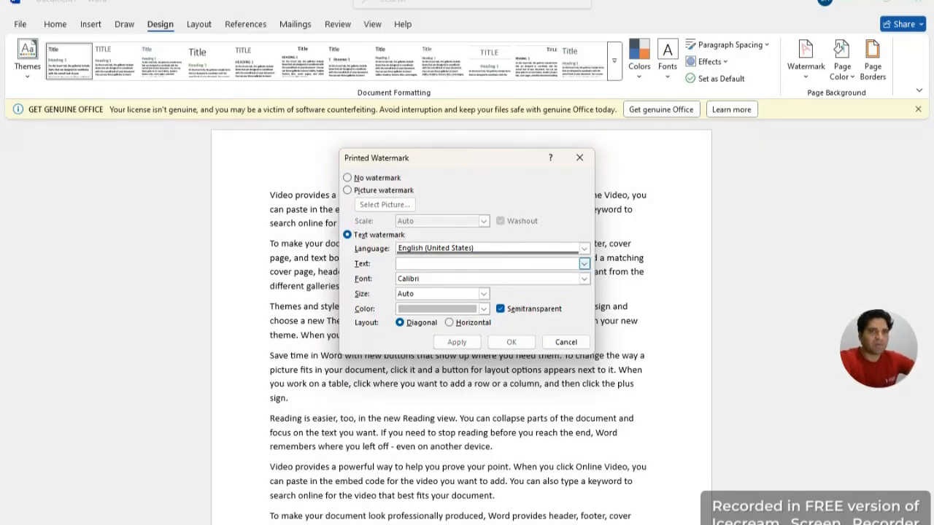
type("(")
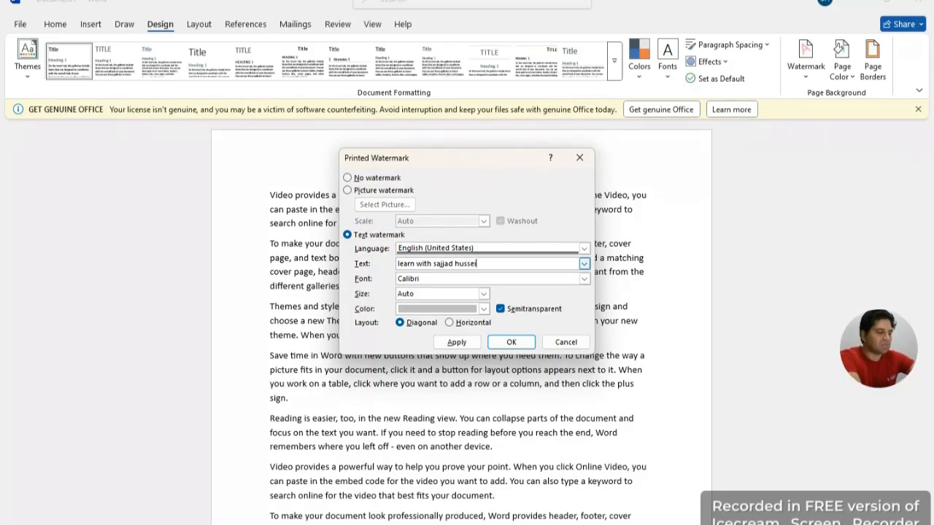
left_click(504, 343)
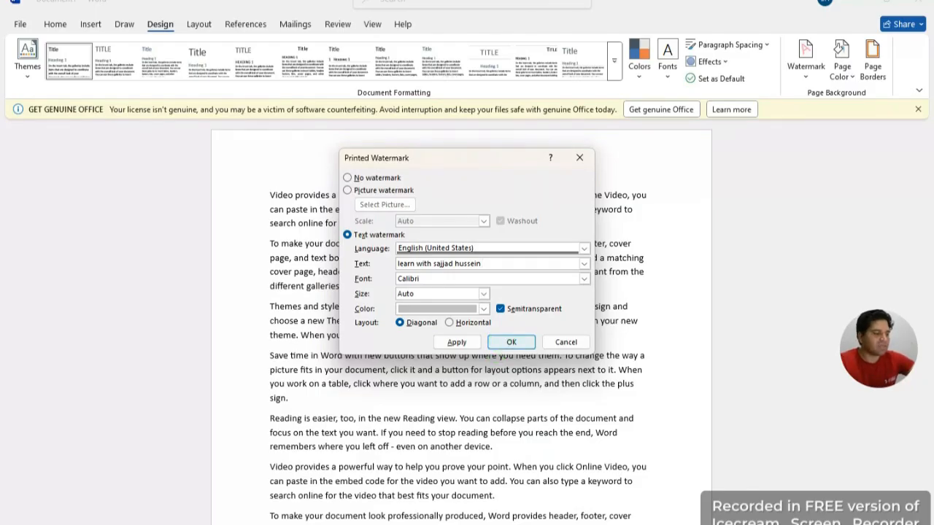
left_click(511, 343)
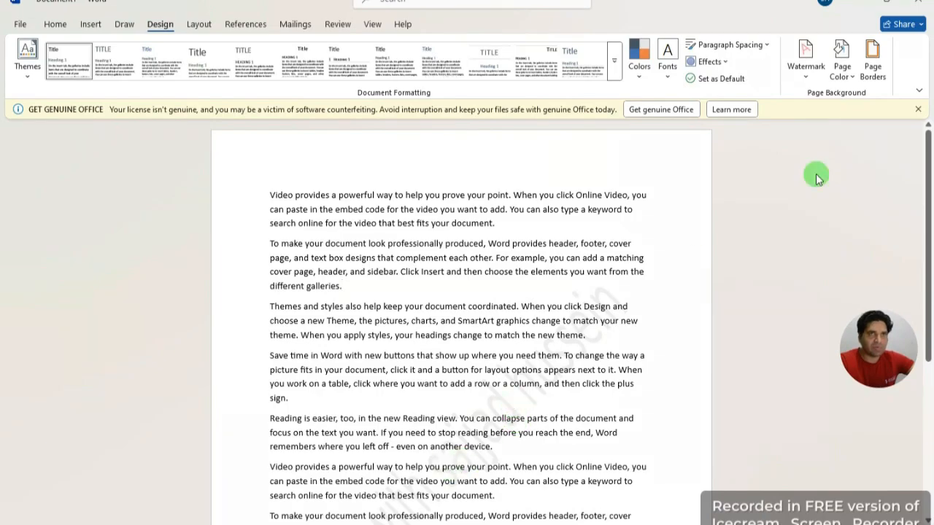
Step: Set the custom text watermark colour to black and apply it
left_click(806, 65)
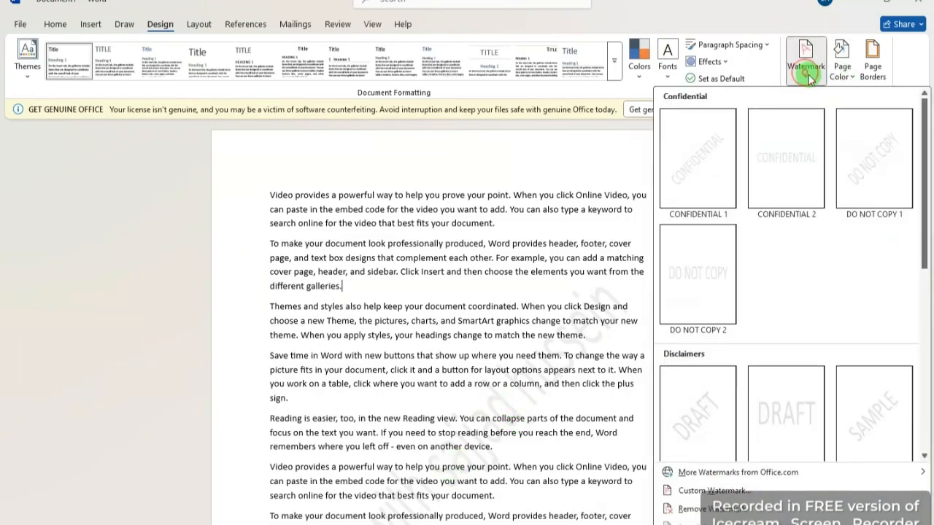
left_click(715, 491)
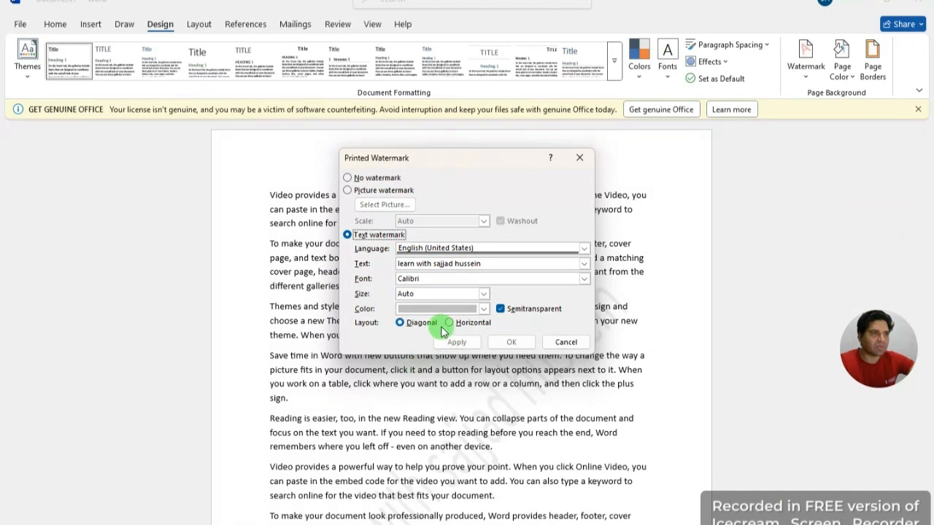
left_click(483, 309)
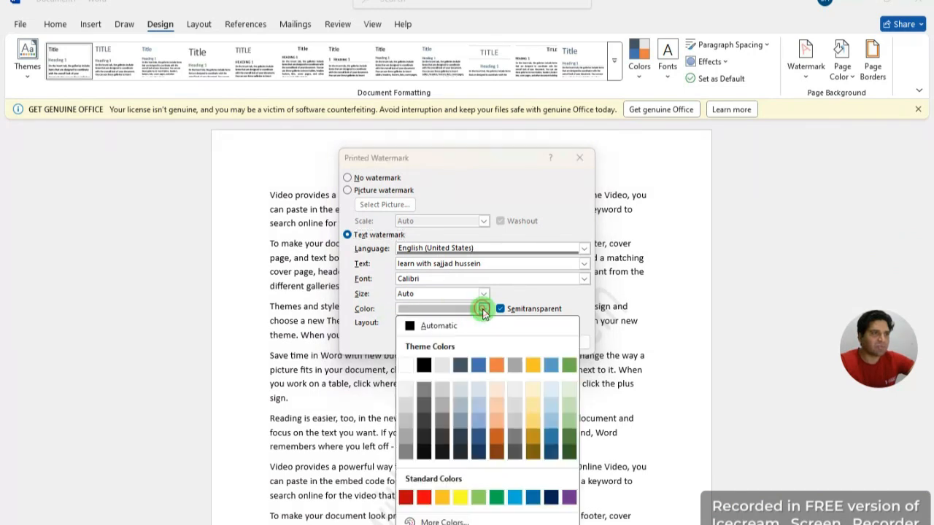
left_click(424, 366)
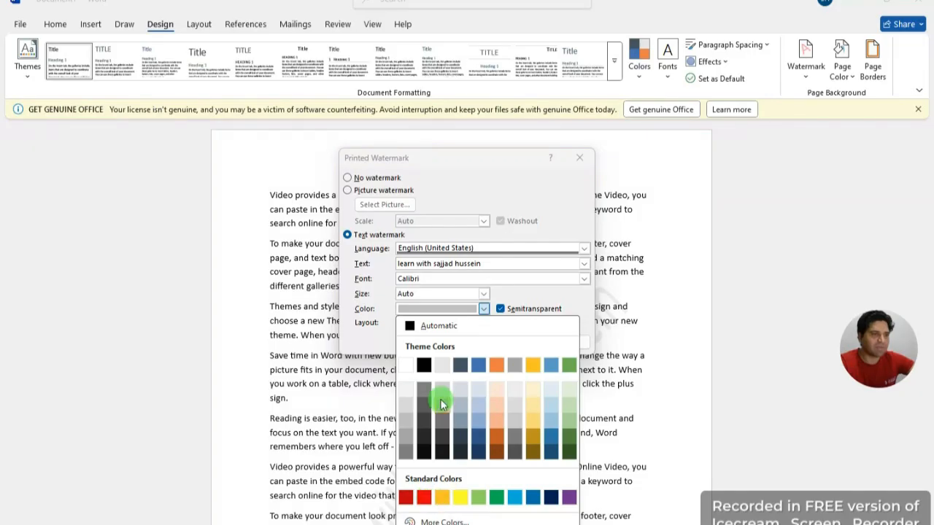
left_click(424, 366)
left_click(458, 343)
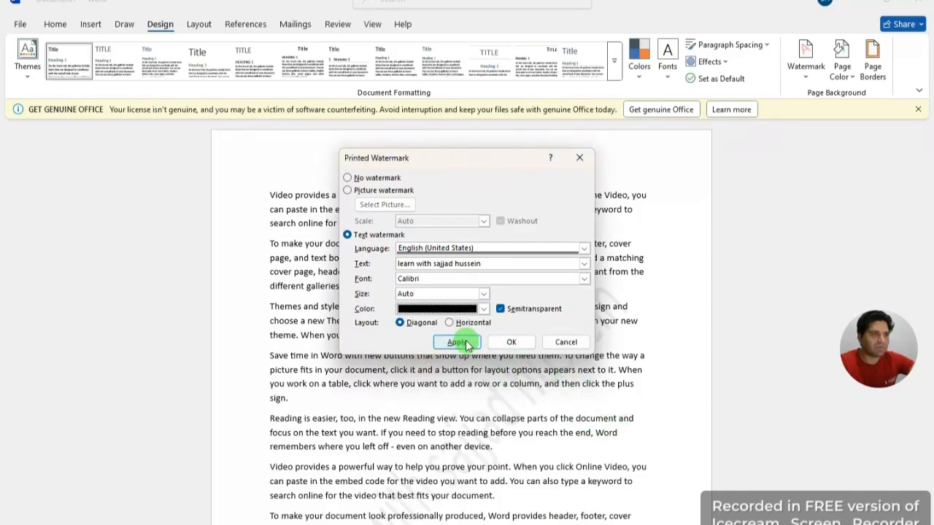
left_click(509, 340)
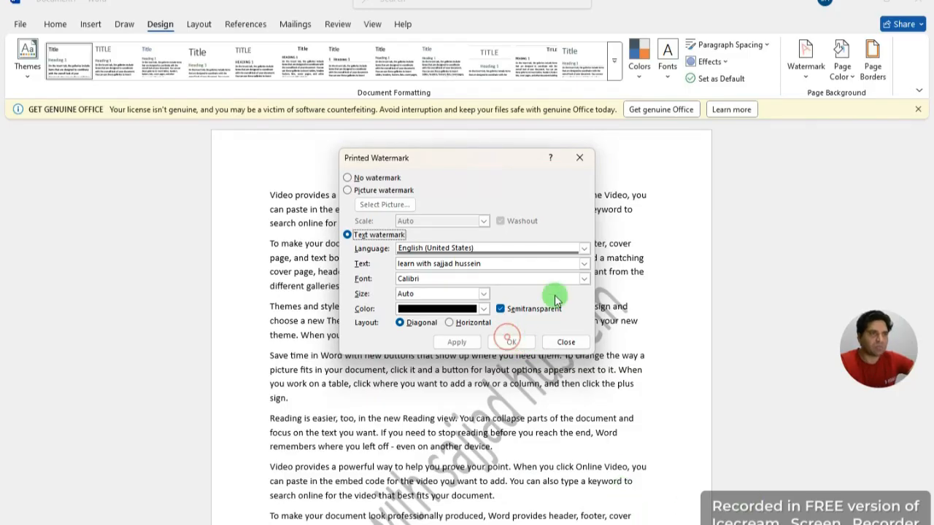
left_click(580, 159)
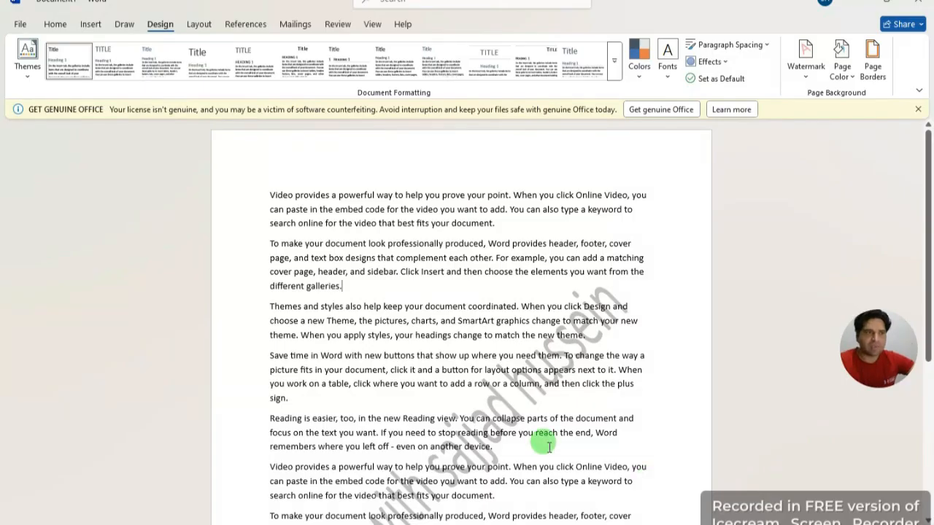
scroll(525, 452, "down", 3)
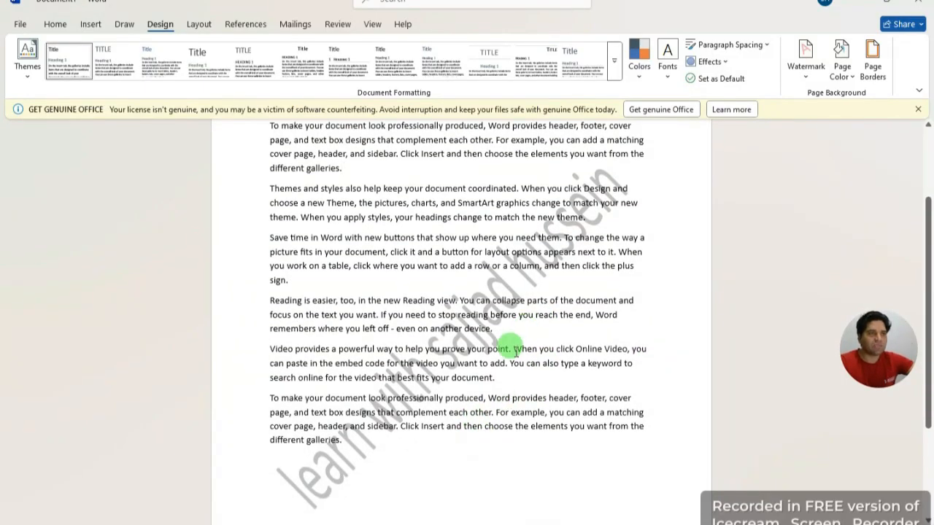
scroll(523, 402, "down", 1)
scroll(527, 406, "up", 4)
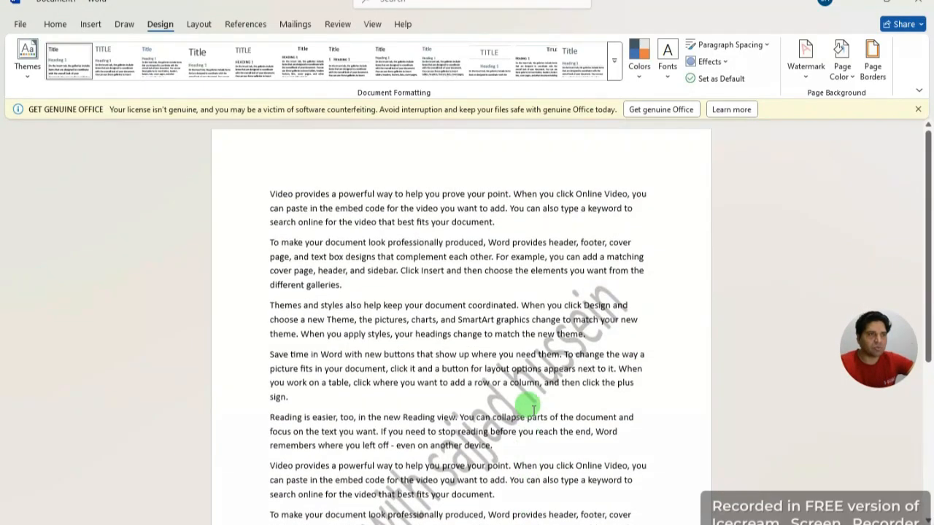
scroll(525, 403, "down", 4)
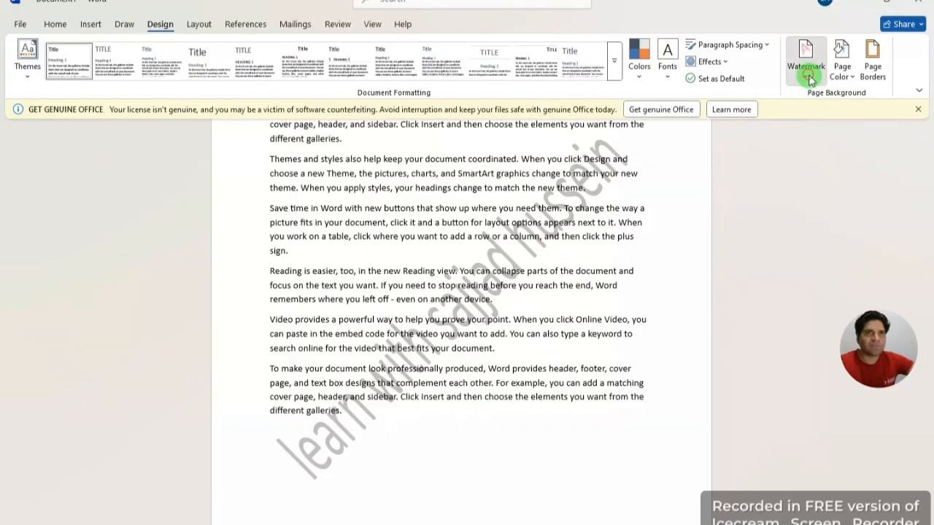
Step: Change the custom watermark colour to red and confirm it
left_click(802, 66)
left_click(739, 491)
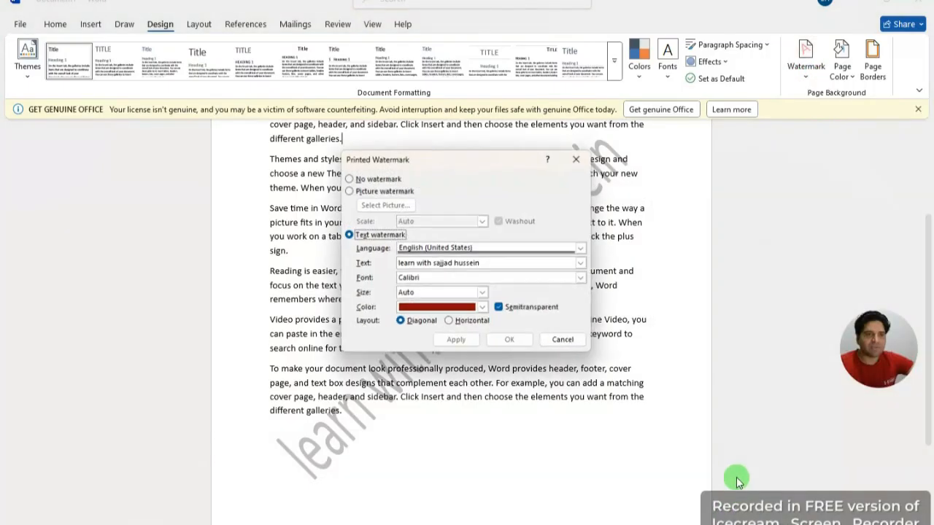
left_click(483, 310)
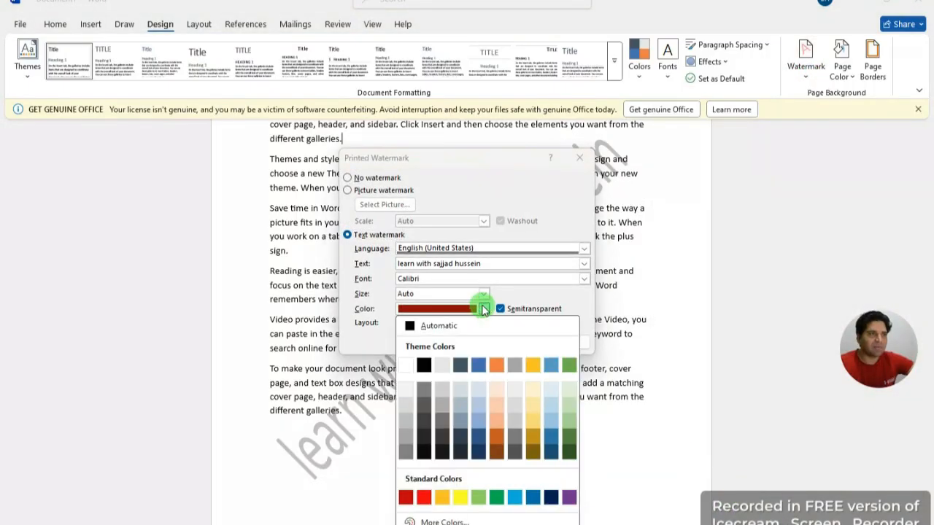
left_click(425, 498)
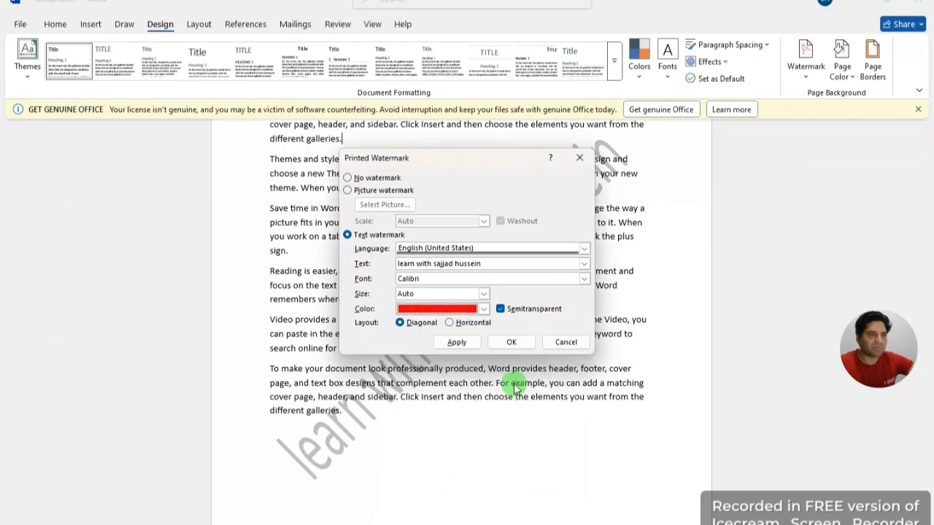
left_click(516, 340)
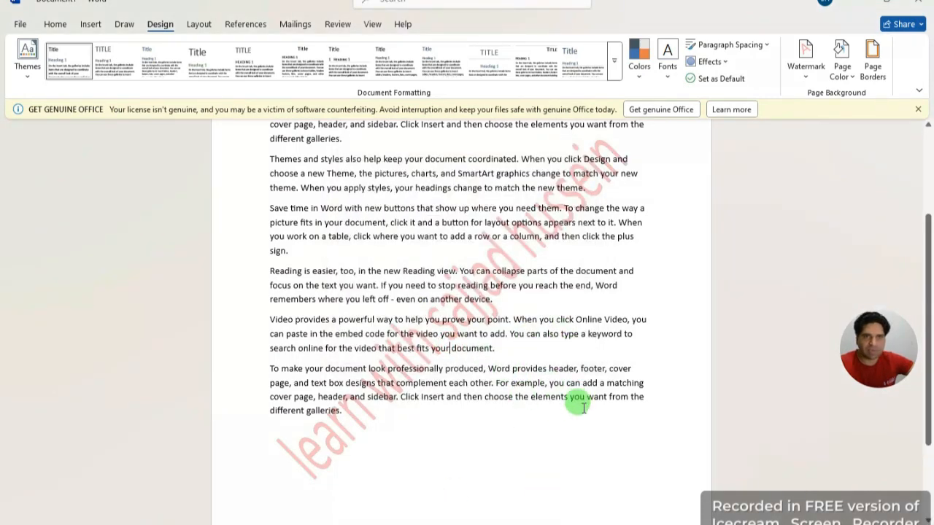
scroll(580, 403, "up", 3)
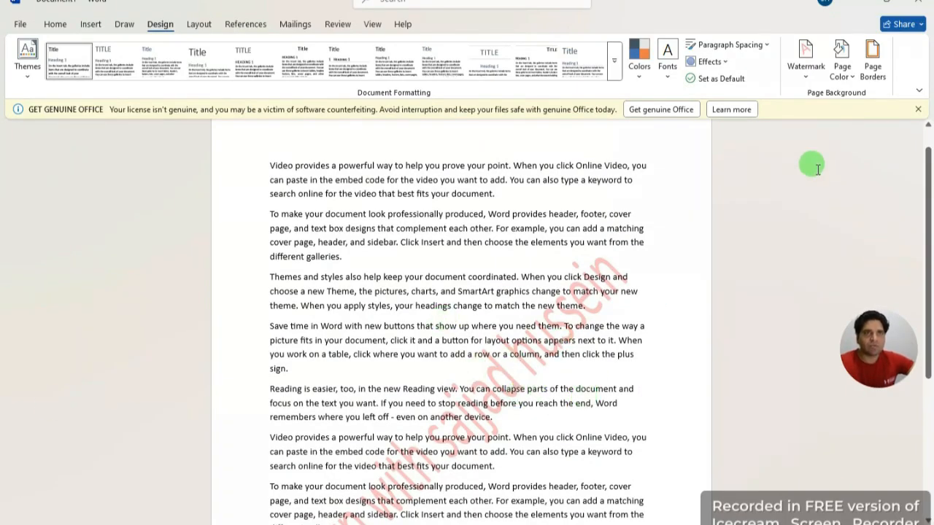
left_click(846, 79)
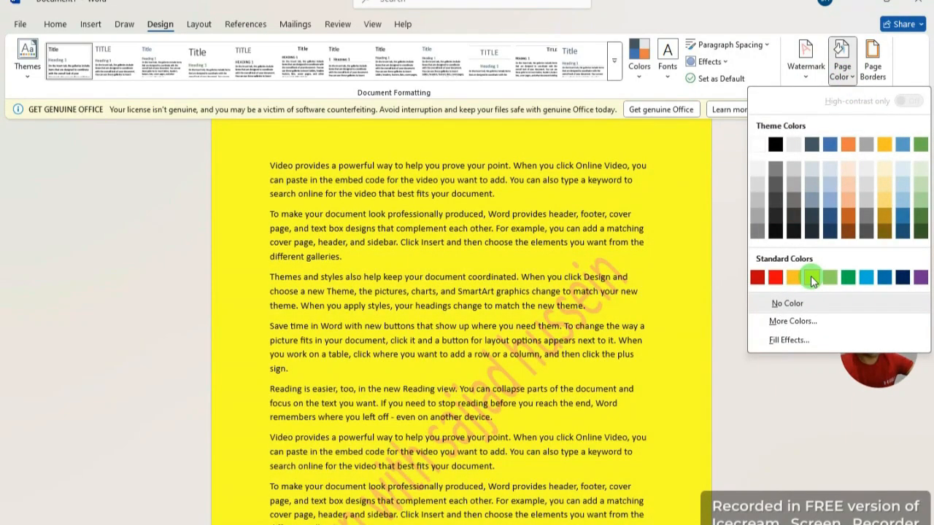
left_click(761, 448)
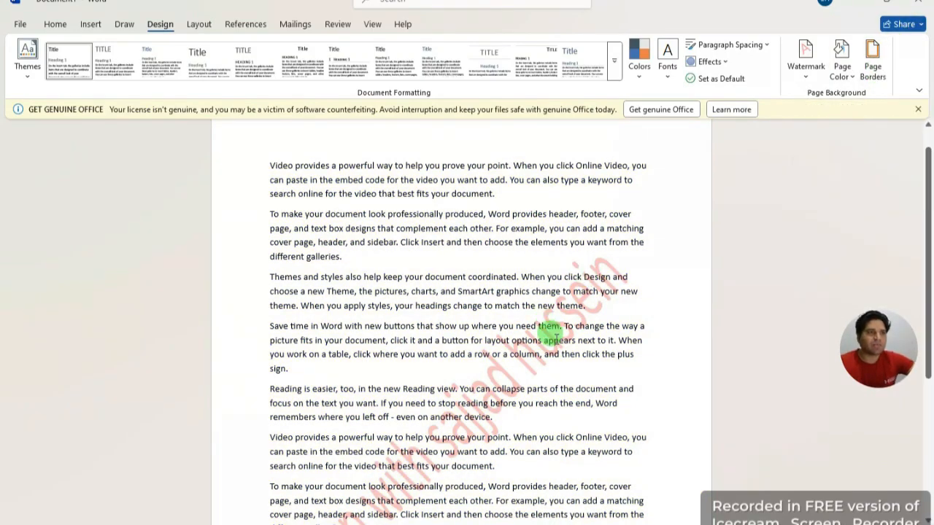
scroll(556, 337, "down", 6)
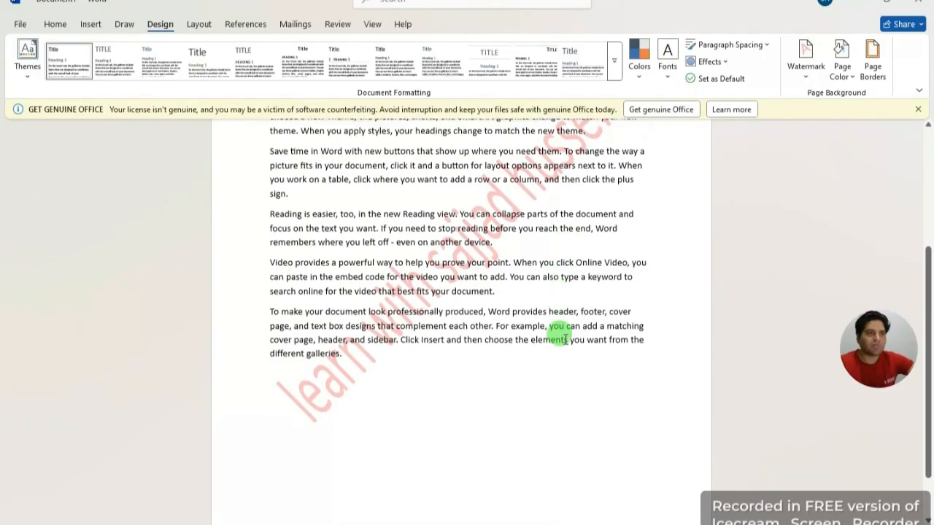
Step: After trying dotted, dashed and dash-dot styles, apply a solid-line Box page border
scroll(565, 337, "up", 6)
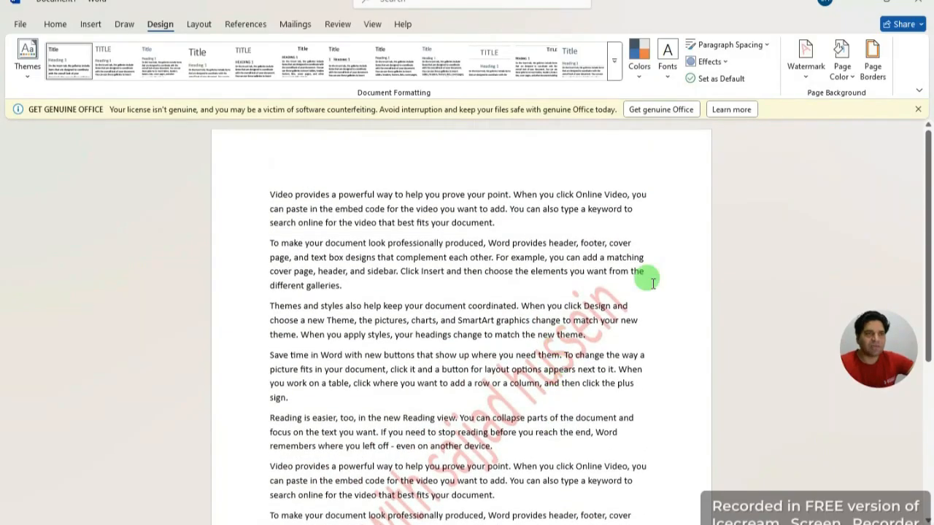
left_click(872, 62)
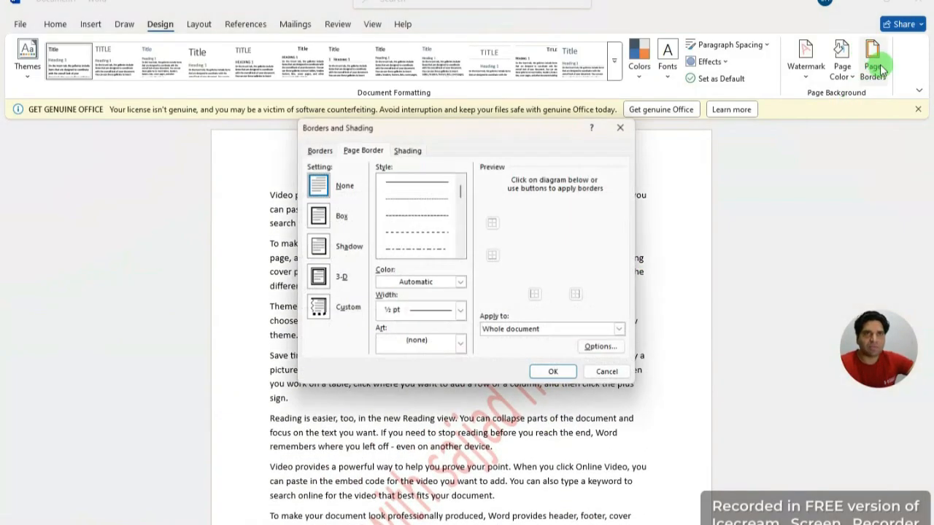
left_click(430, 199)
left_click(424, 214)
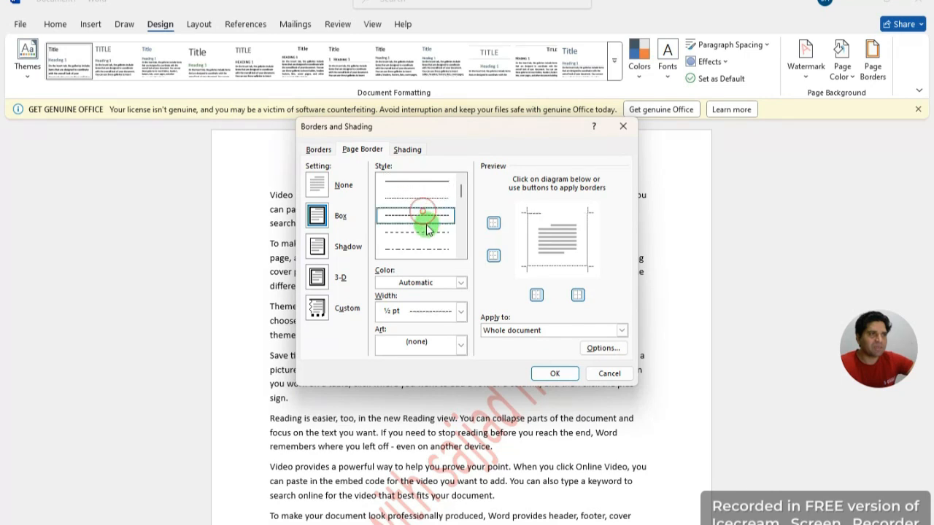
left_click(422, 232)
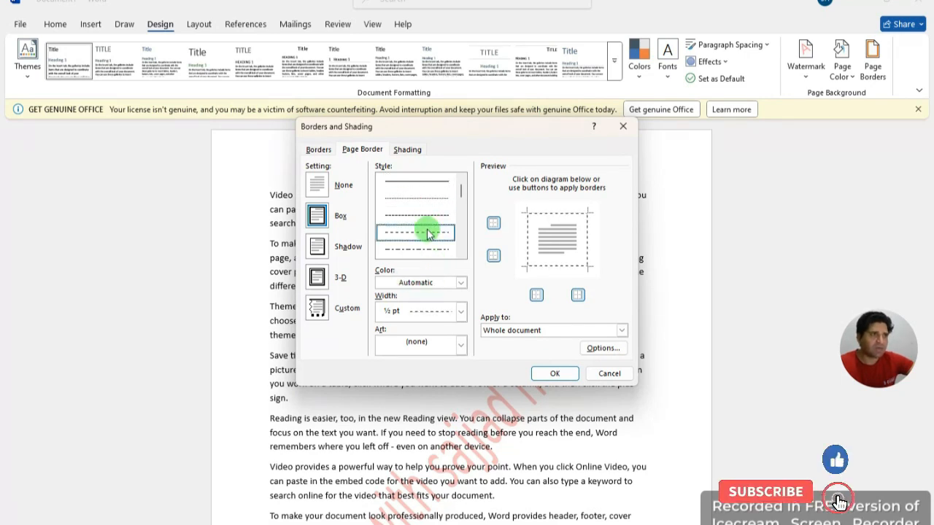
left_click(441, 181)
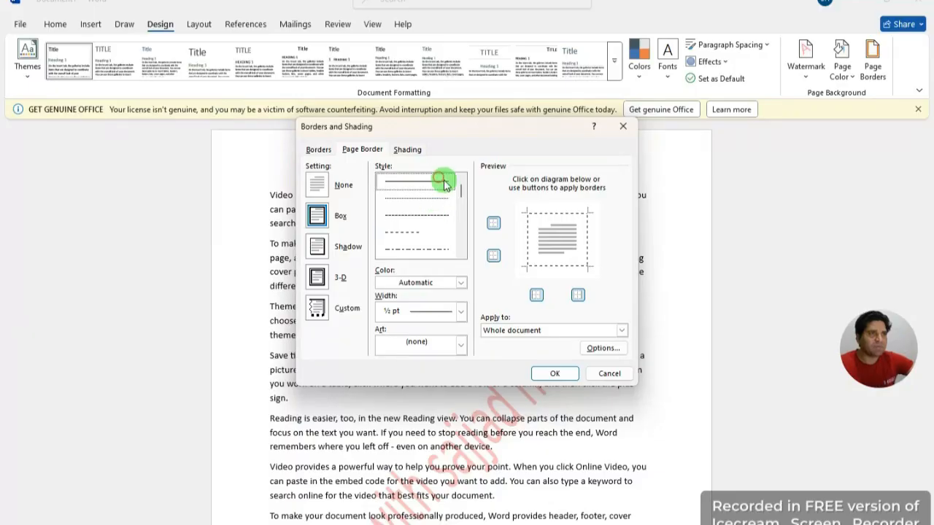
left_click(543, 375)
scroll(519, 444, "down", 4)
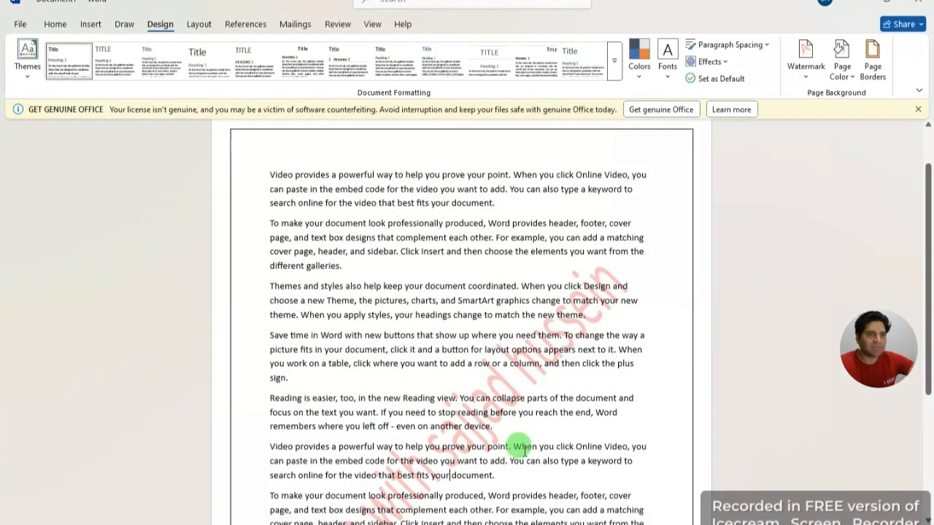
scroll(519, 444, "up", 4)
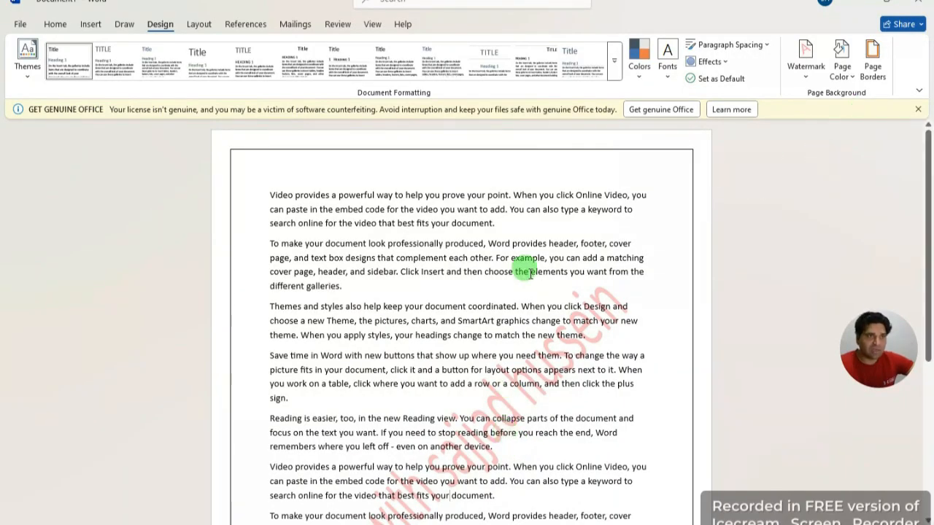
Step: Pick the red hearts design from the Art list and apply it as the page border
left_click(872, 68)
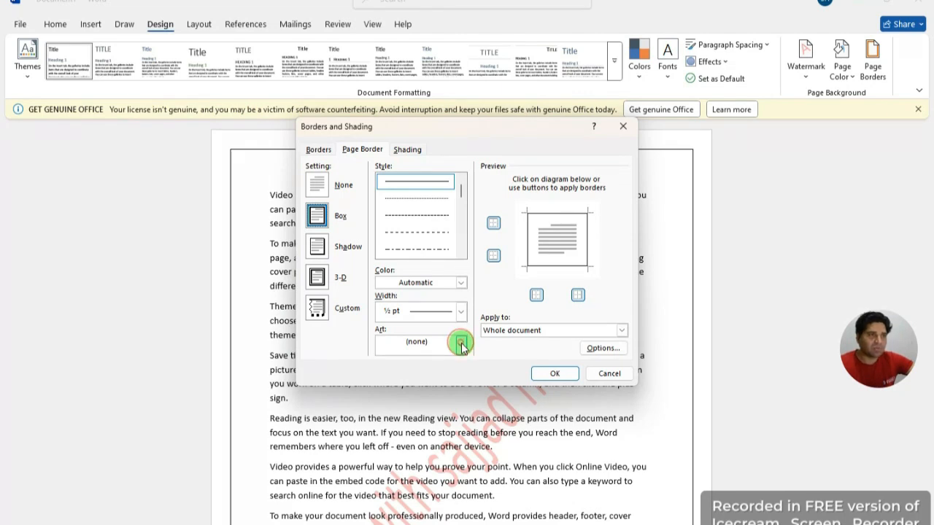
left_click(460, 344)
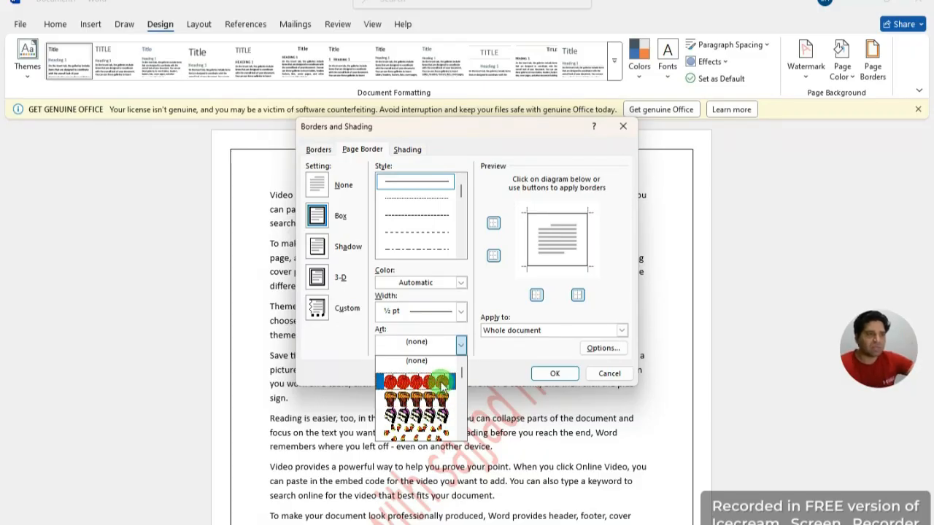
left_click(460, 343)
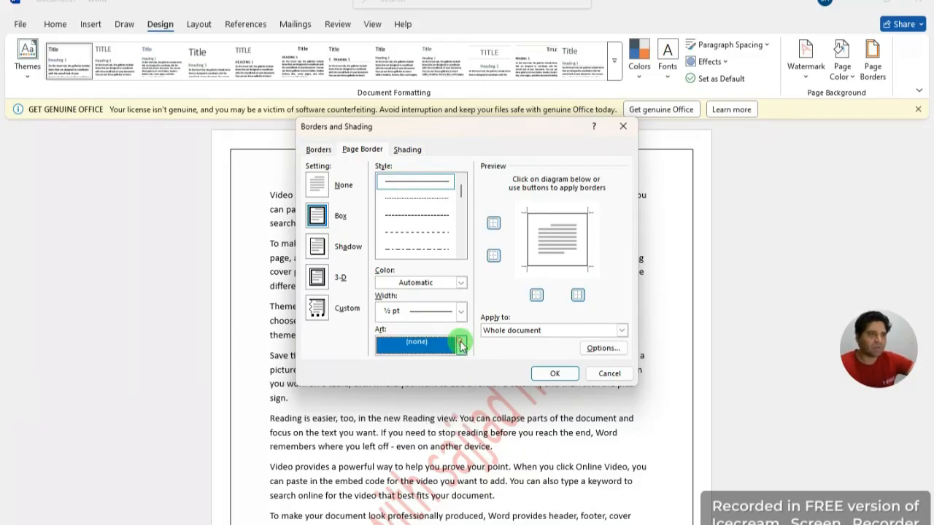
left_click(461, 344)
scroll(433, 408, "down", 5)
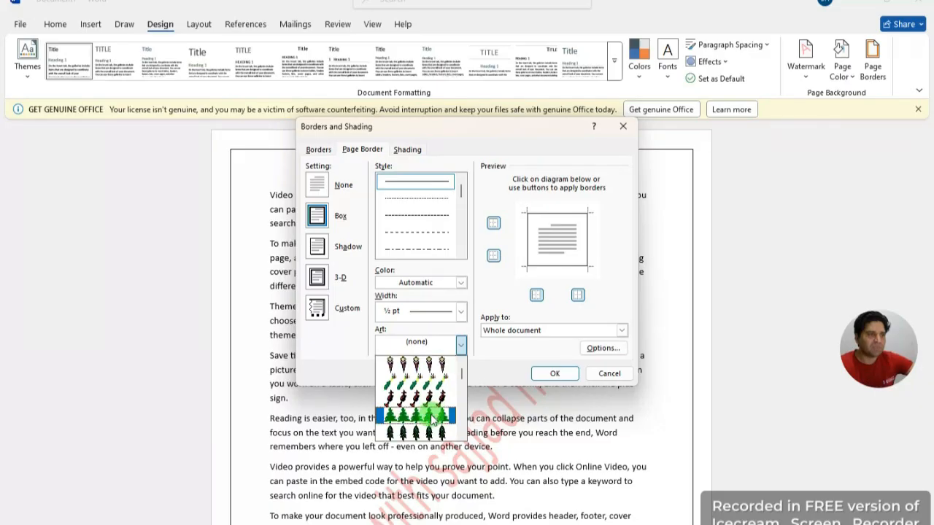
scroll(433, 416, "down", 4)
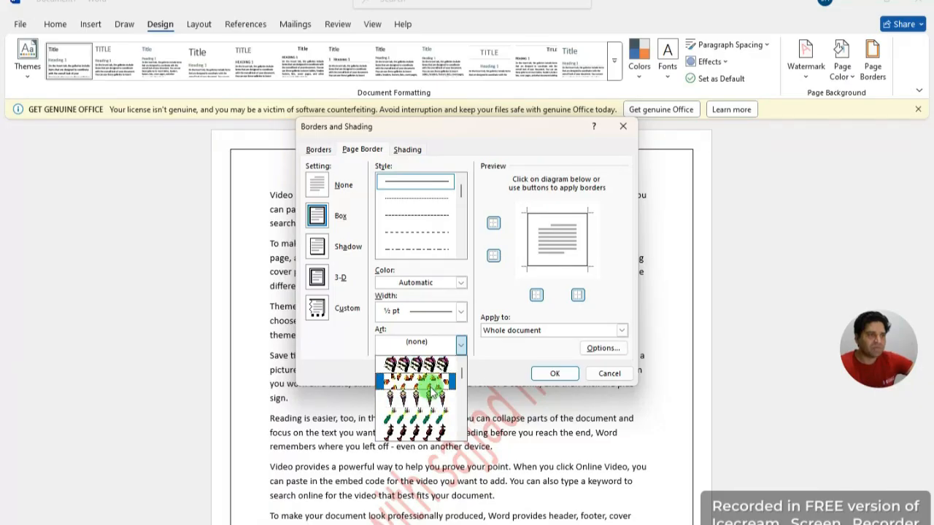
scroll(433, 397, "down", 3)
left_click(416, 429)
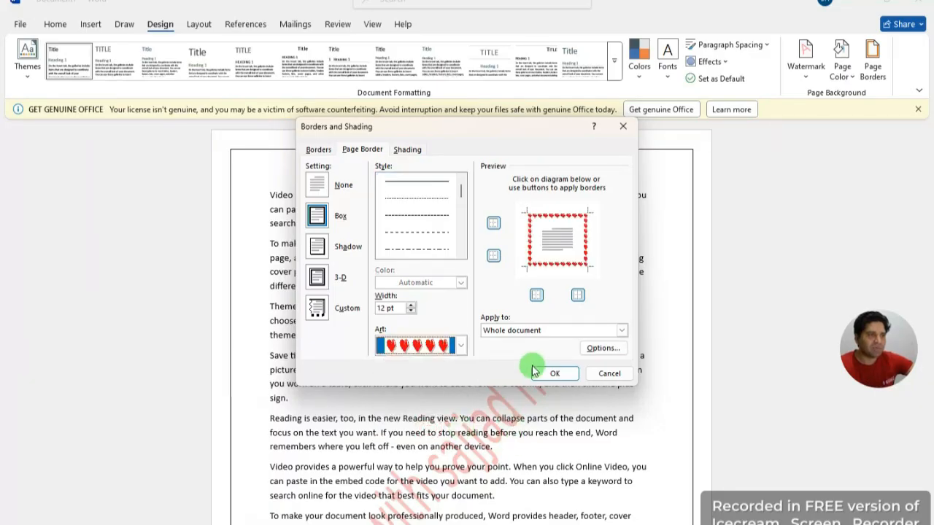
left_click(553, 374)
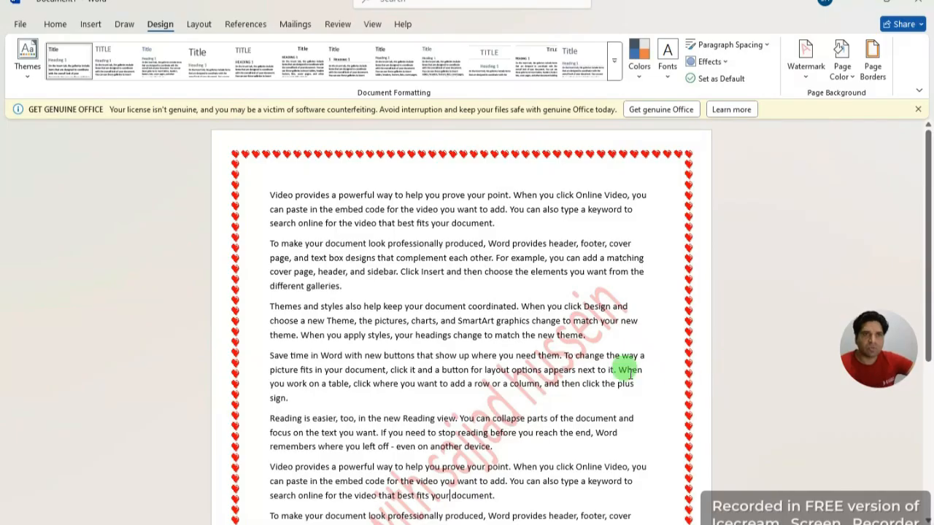
scroll(599, 361, "down", 7)
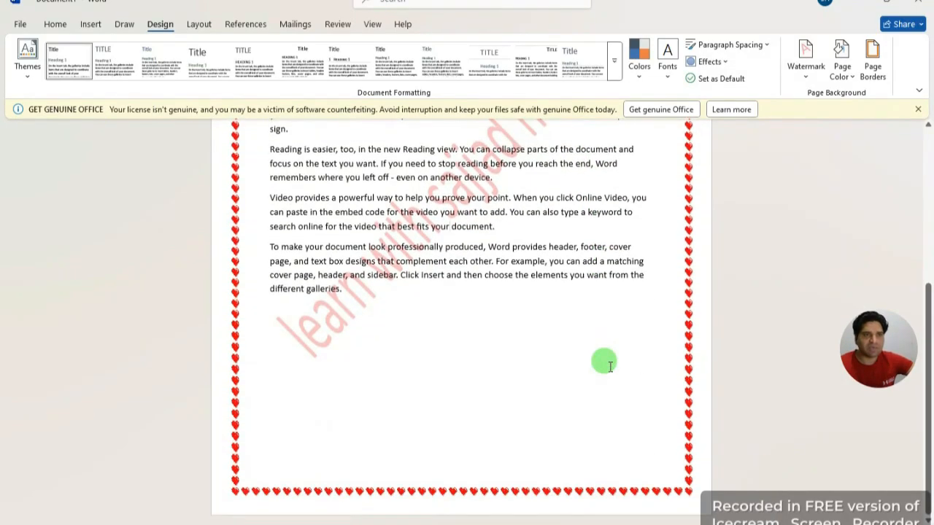
scroll(598, 351, "up", 6)
scroll(596, 327, "up", 2)
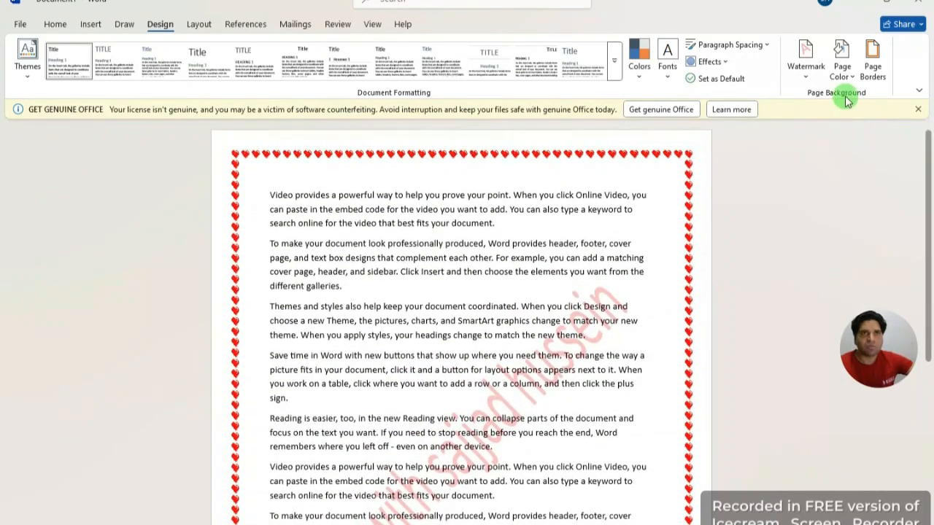
left_click(874, 67)
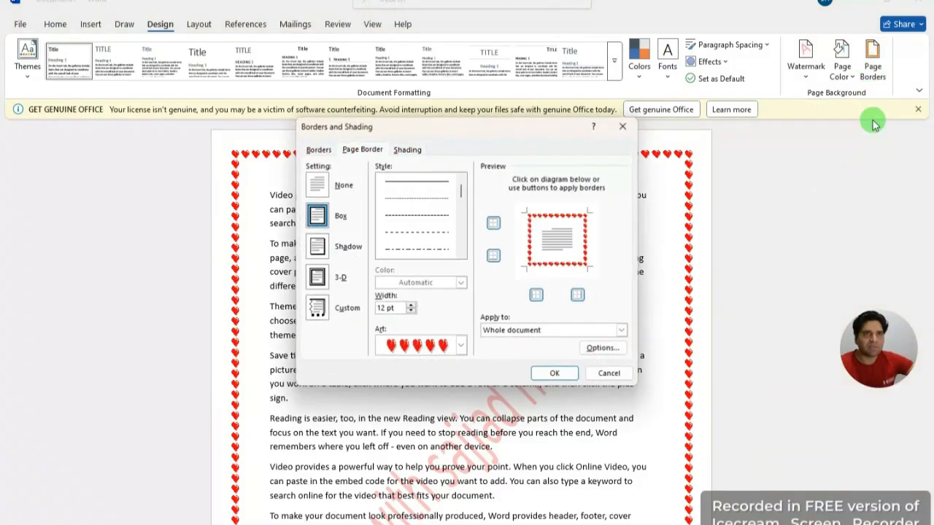
Step: Close the Borders and Shading dialog and bring up the Layout tab's page commands
left_click(627, 129)
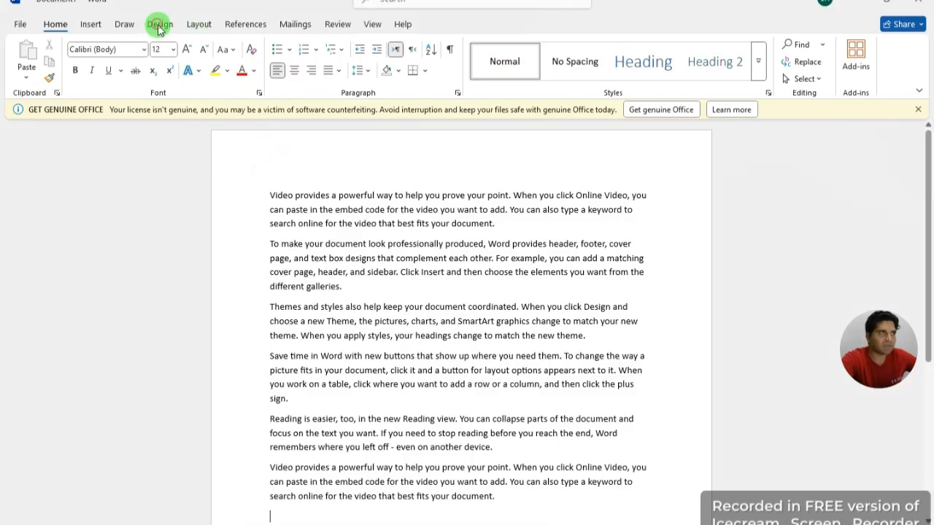
left_click(198, 25)
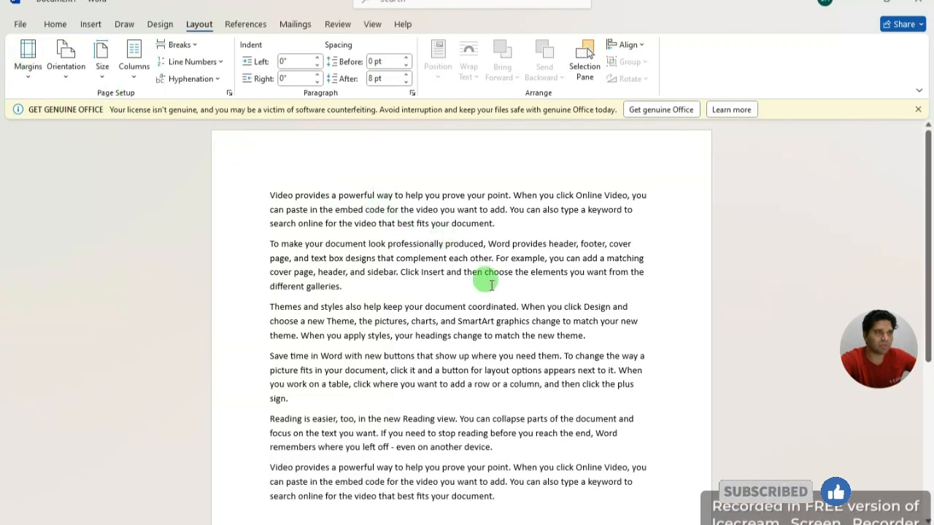
scroll(482, 356, "down", 2)
scroll(474, 357, "up", 2)
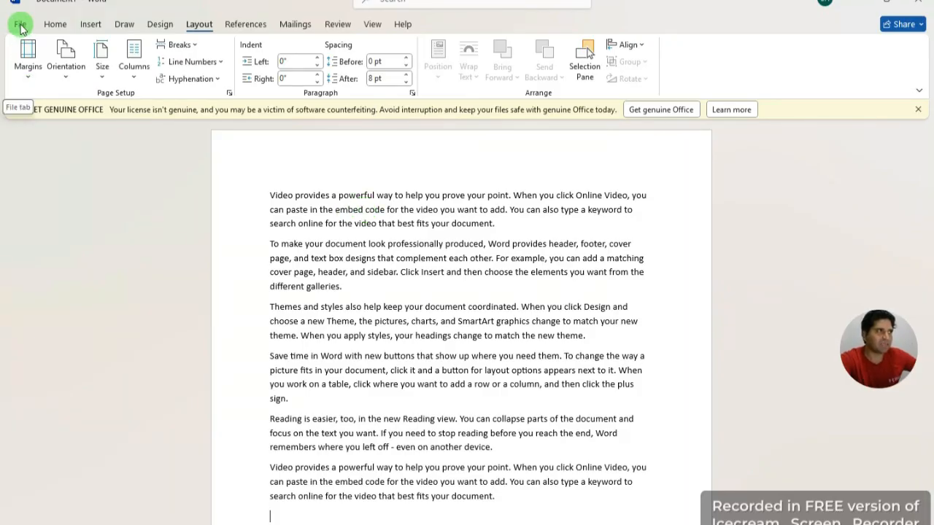
left_click(19, 26)
left_click(36, 251)
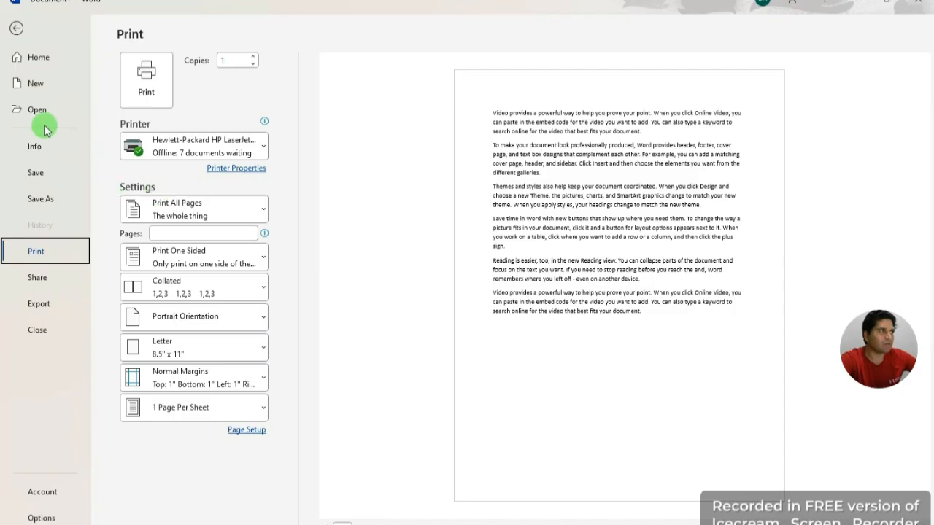
left_click(16, 25)
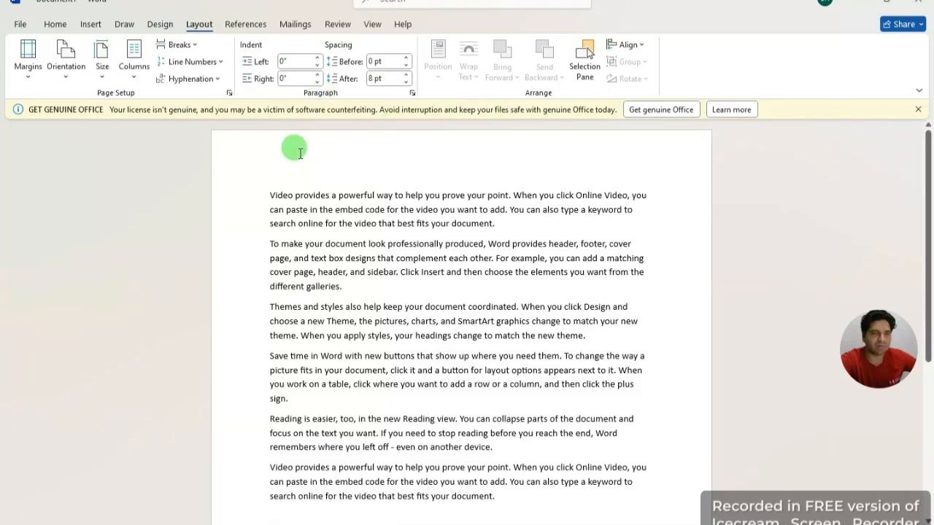
Step: Select all six paragraphs and apply the Narrow margins preset
scroll(379, 307, "down", 2)
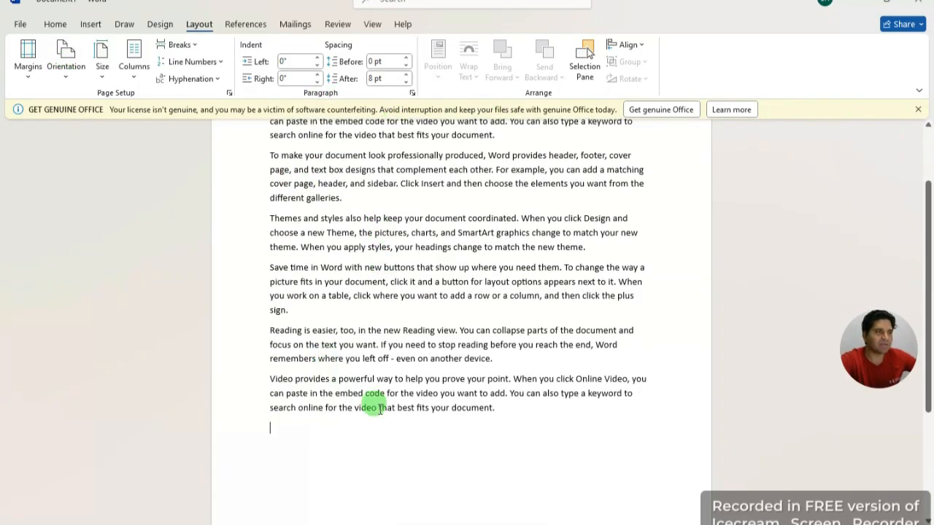
scroll(365, 387, "up", 1)
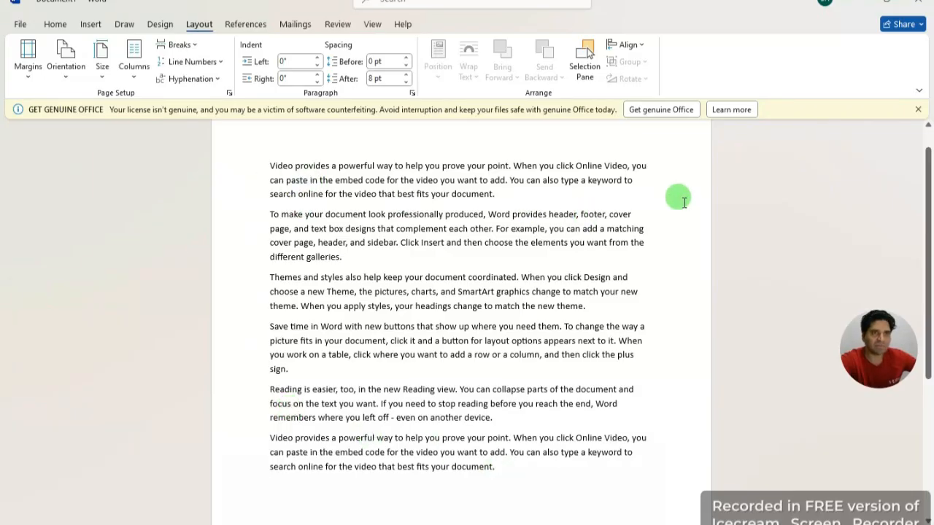
left_click_drag(509, 469, 248, 141)
left_click(26, 73)
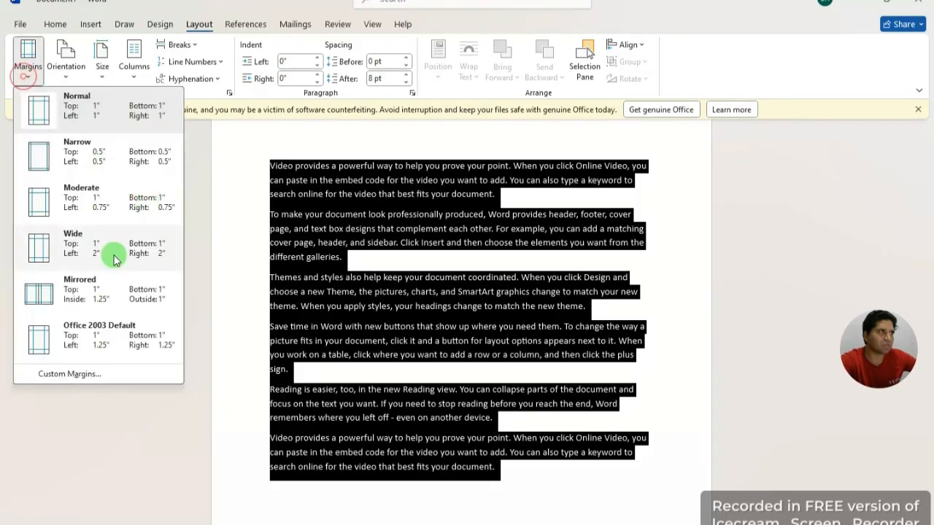
left_click(100, 162)
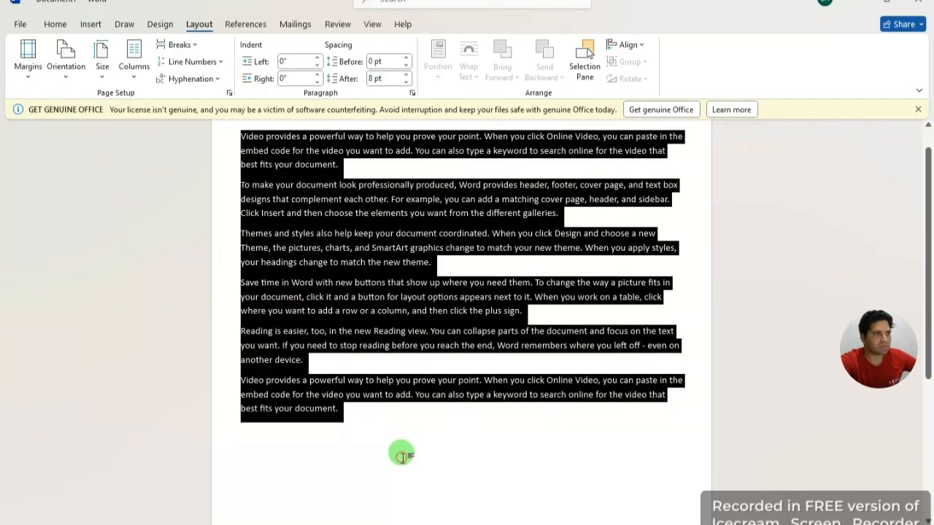
left_click(401, 448)
scroll(418, 420, "up", 1)
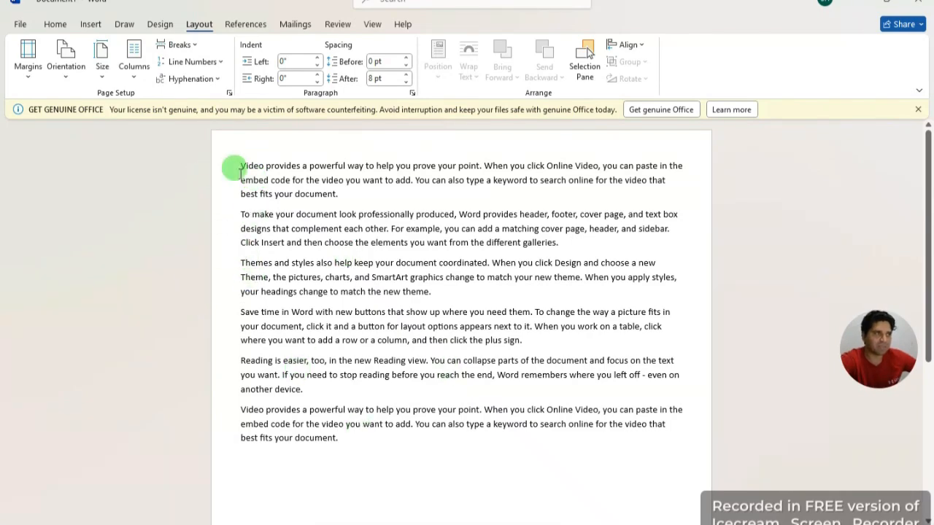
scroll(536, 334, "down", 5)
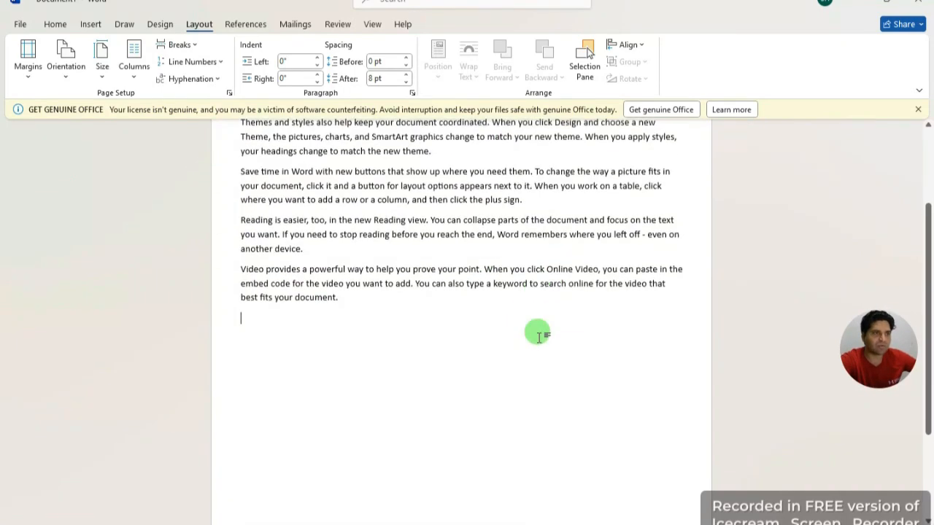
scroll(537, 334, "down", 1)
scroll(419, 437, "up", 2)
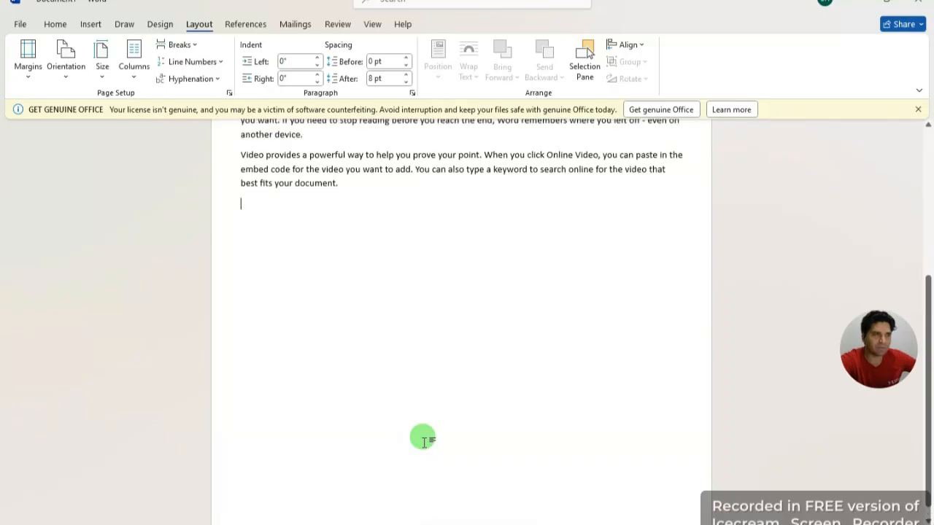
scroll(426, 436, "up", 2)
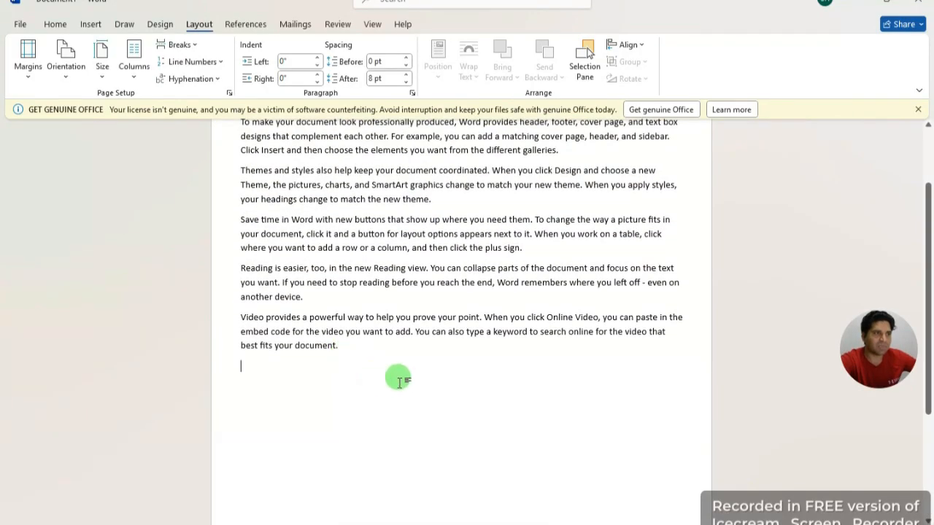
scroll(332, 365, "up", 2)
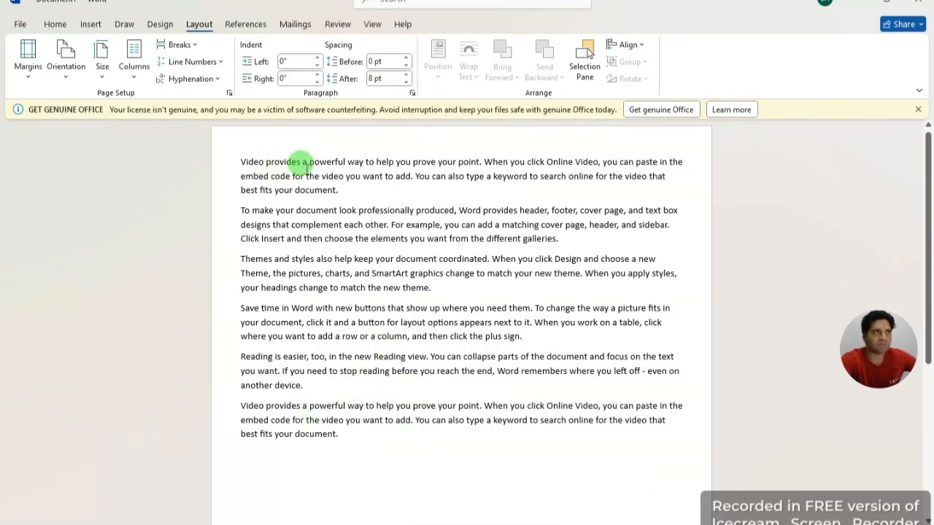
Step: Look through the Insert and Home tabs and the Line Spacing list without changing anything
left_click(91, 25)
left_click(55, 24)
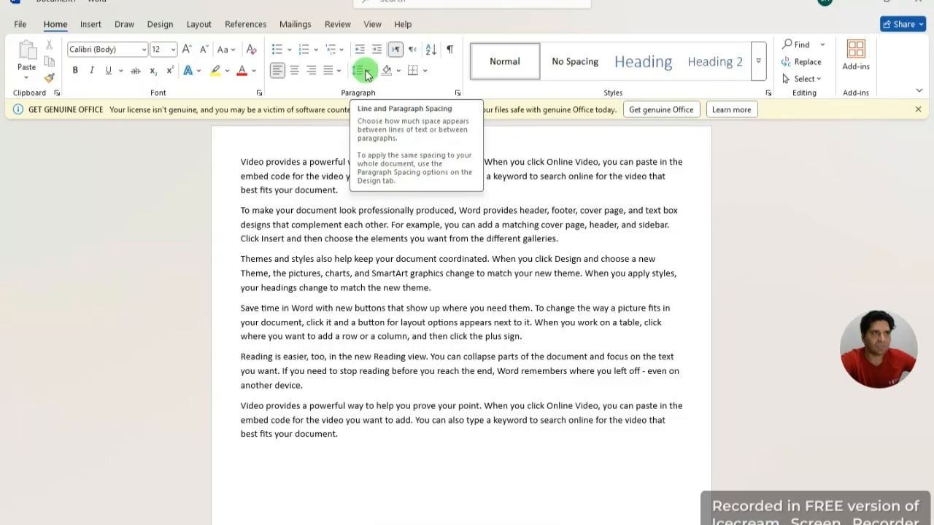
left_click(366, 73)
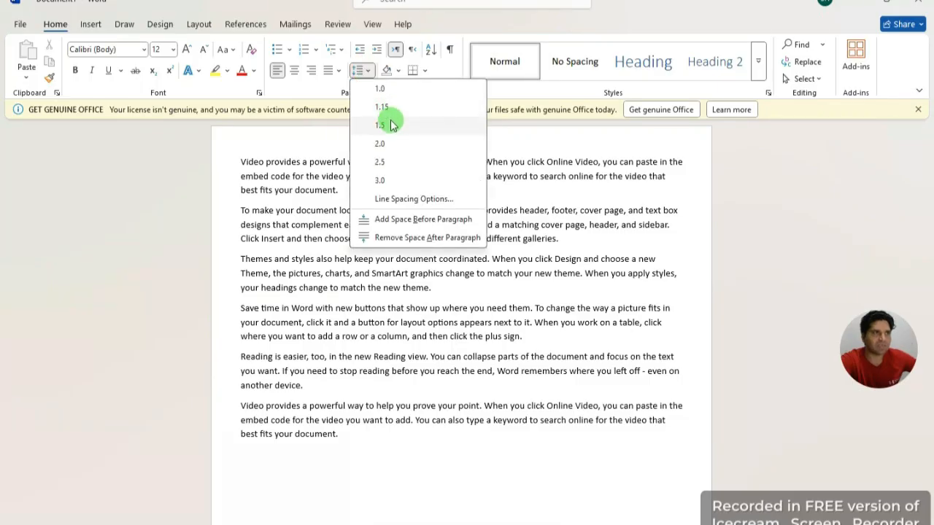
left_click(260, 139)
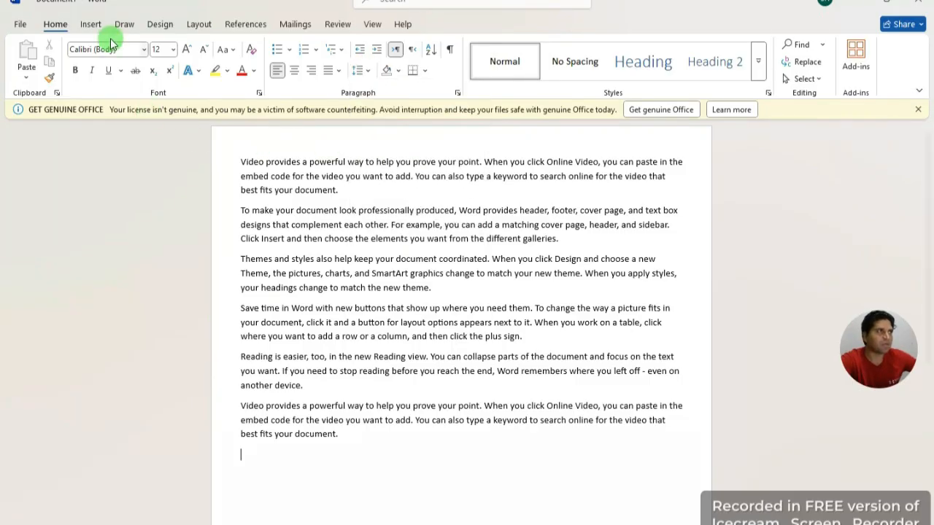
Step: Apply the Normal 1-inch margins preset from Layout > Margins
left_click(90, 26)
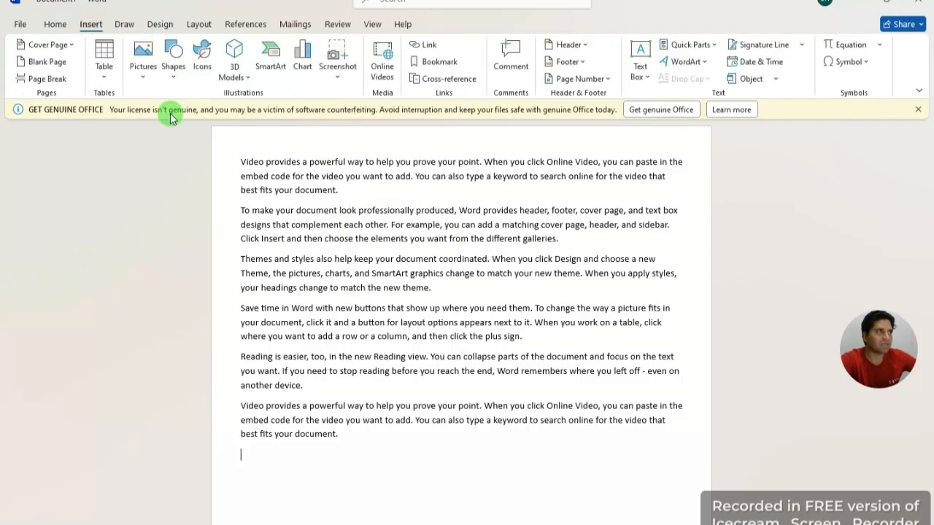
left_click(205, 26)
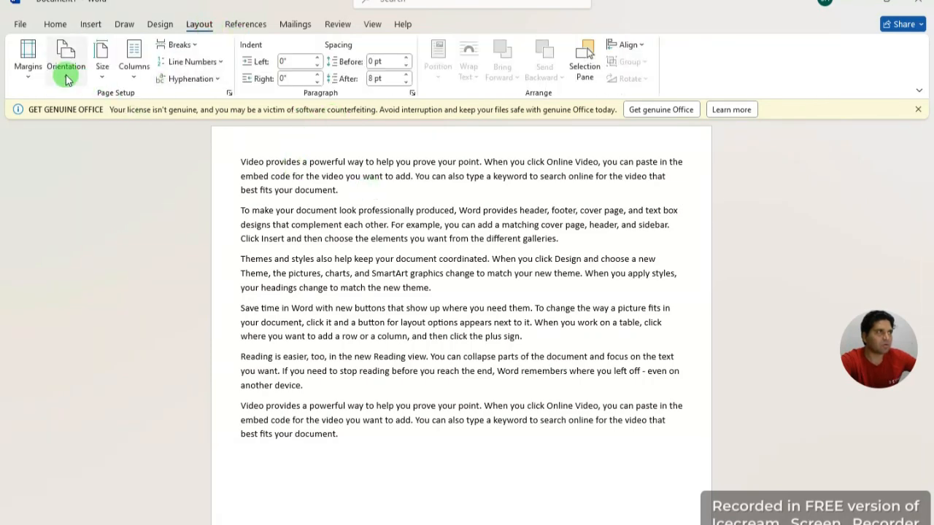
left_click(30, 73)
left_click(117, 115)
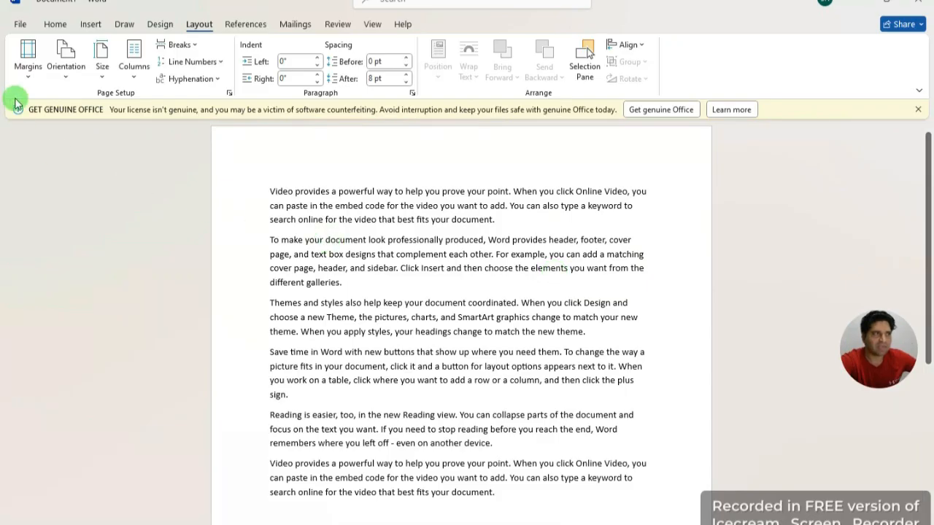
left_click(69, 73)
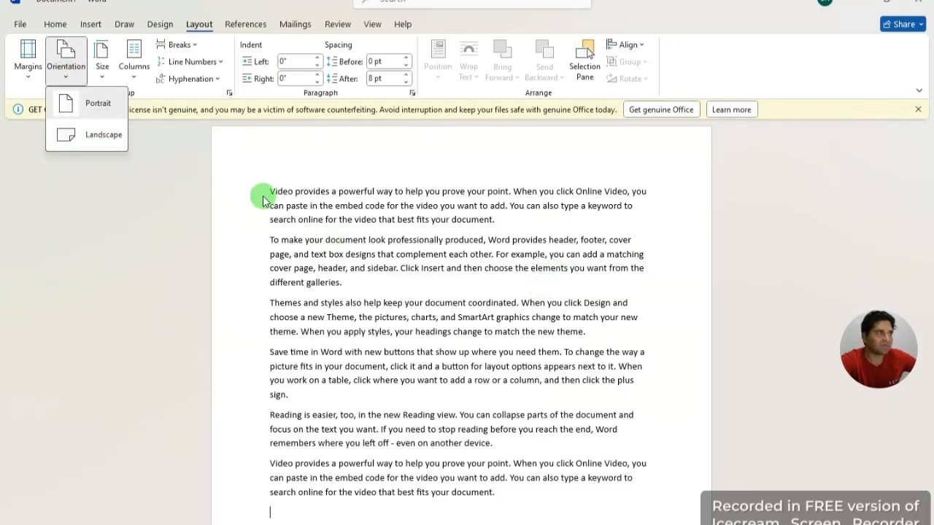
left_click(684, 336)
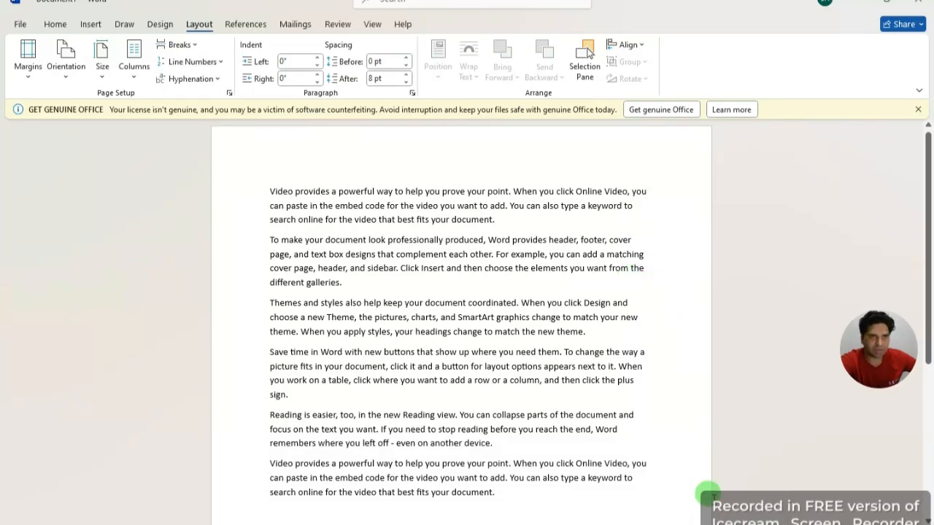
scroll(707, 485, "down", 6)
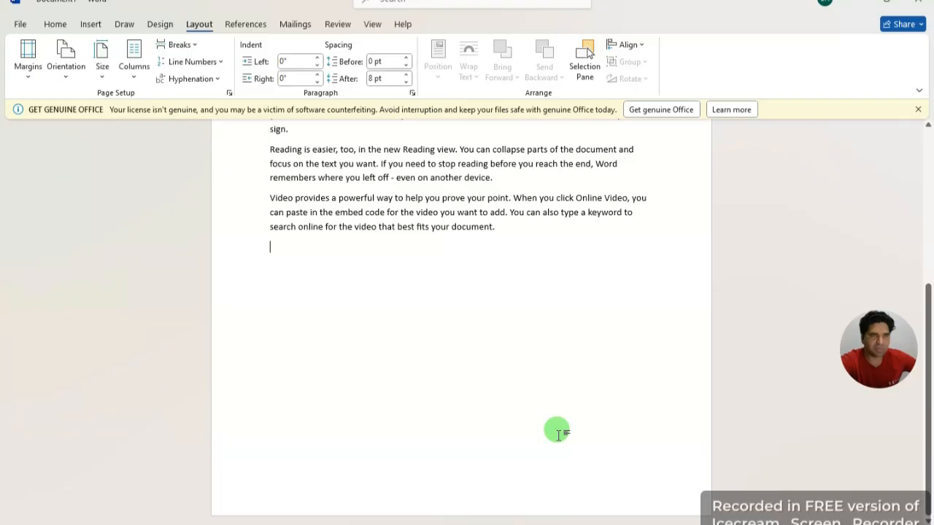
scroll(556, 430, "up", 6)
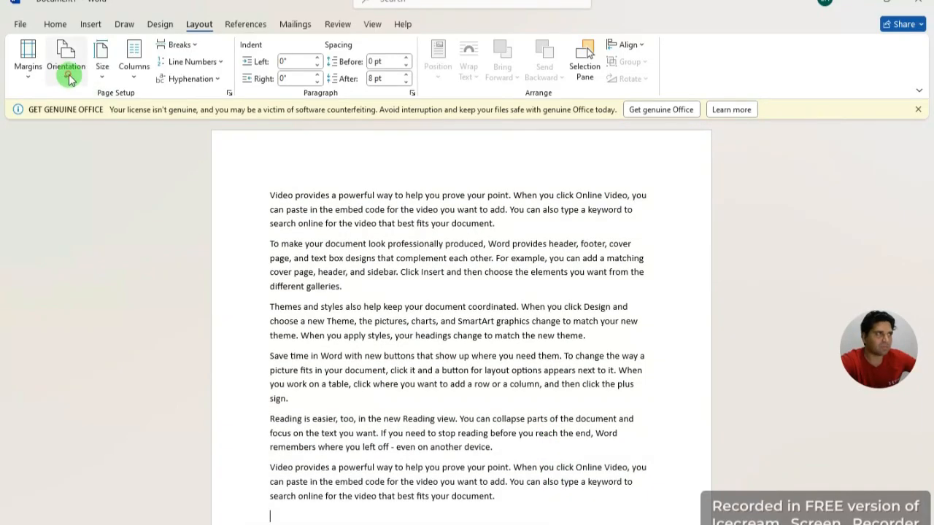
left_click(67, 70)
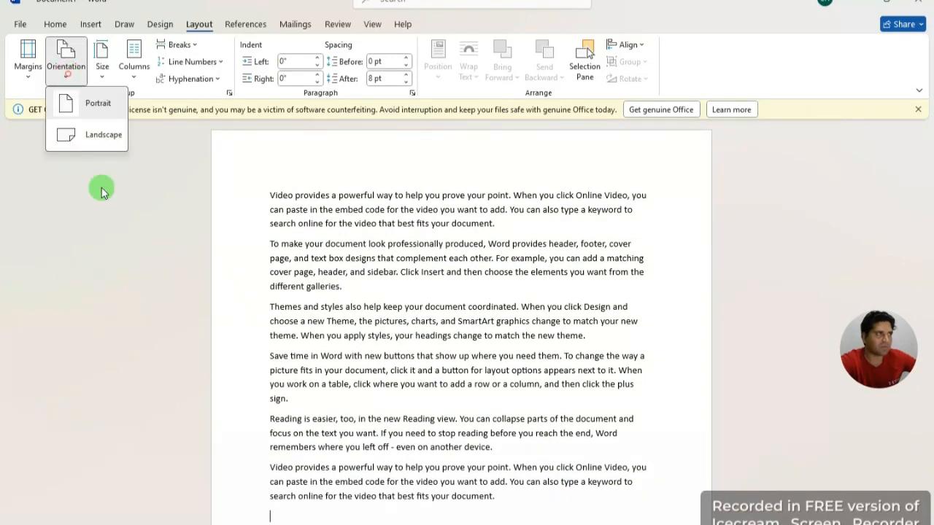
left_click(100, 138)
scroll(591, 440, "down", 3)
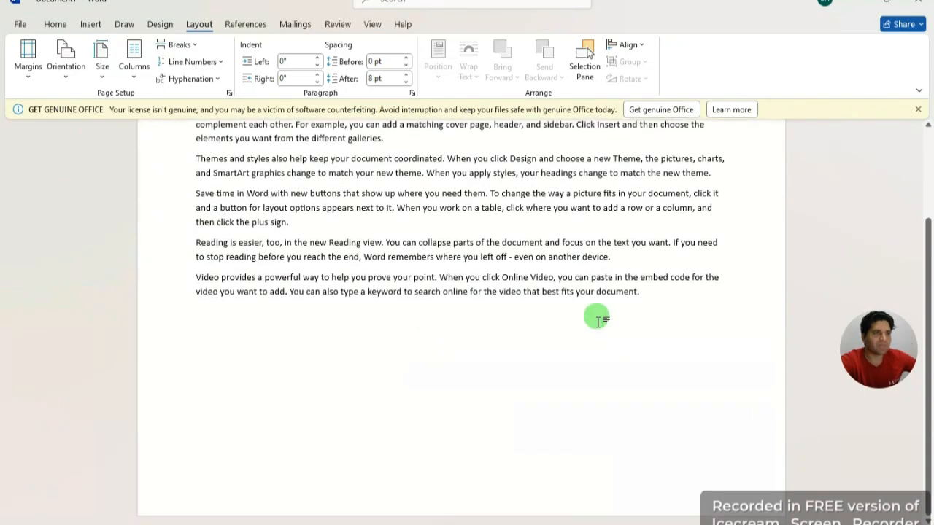
scroll(486, 382, "up", 3)
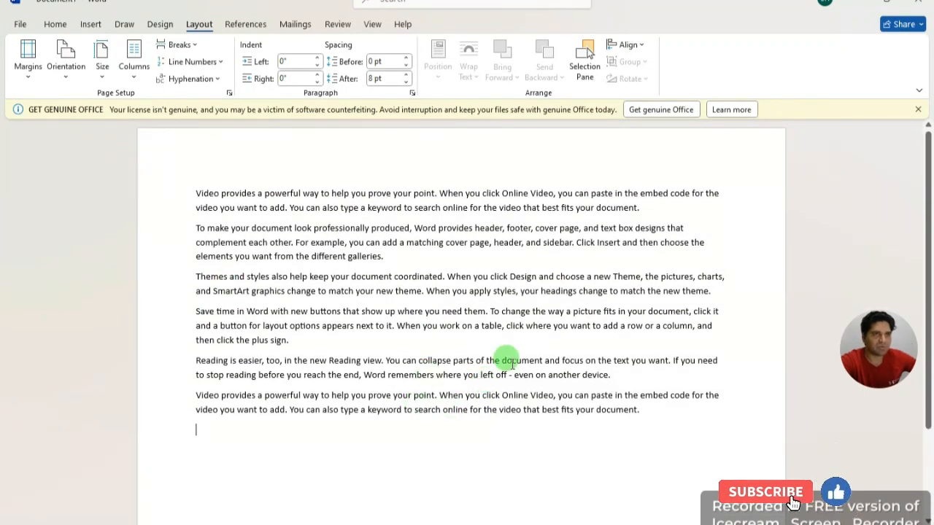
left_click(459, 431)
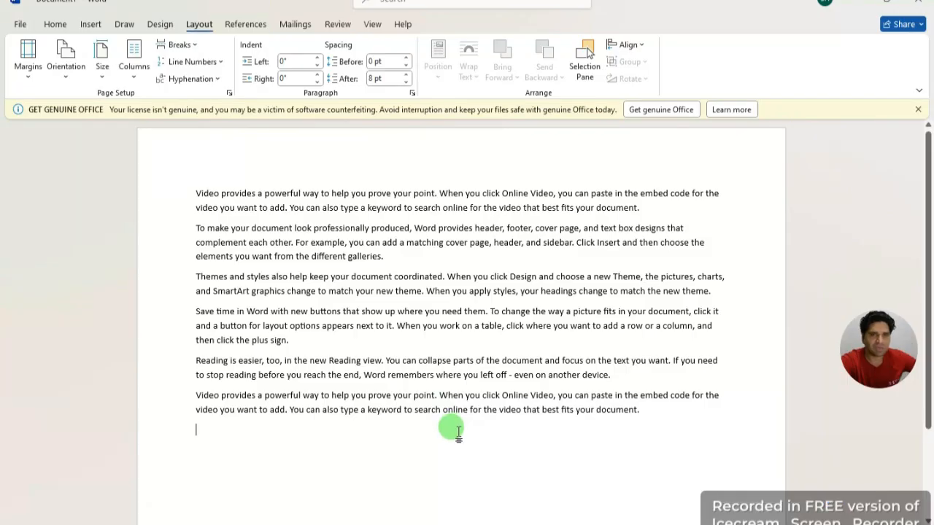
left_click(66, 76)
left_click(98, 102)
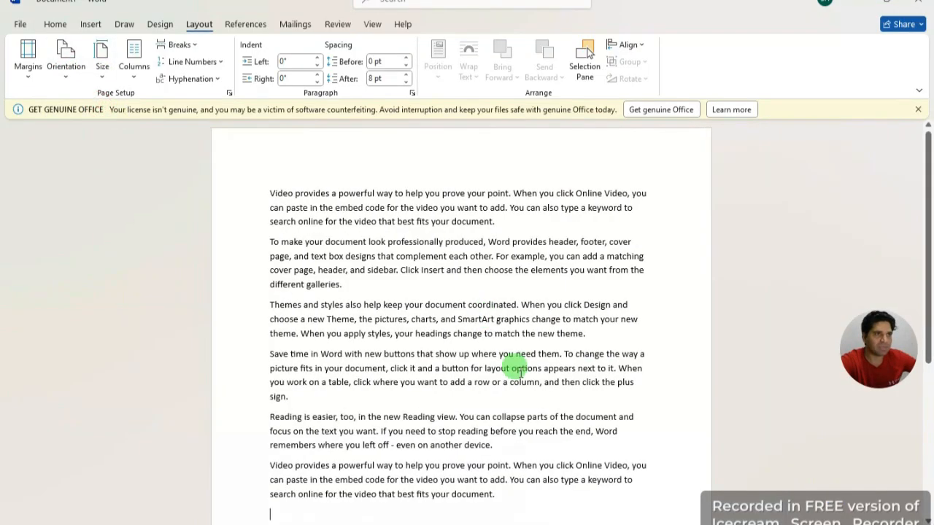
scroll(438, 406, "down", 1)
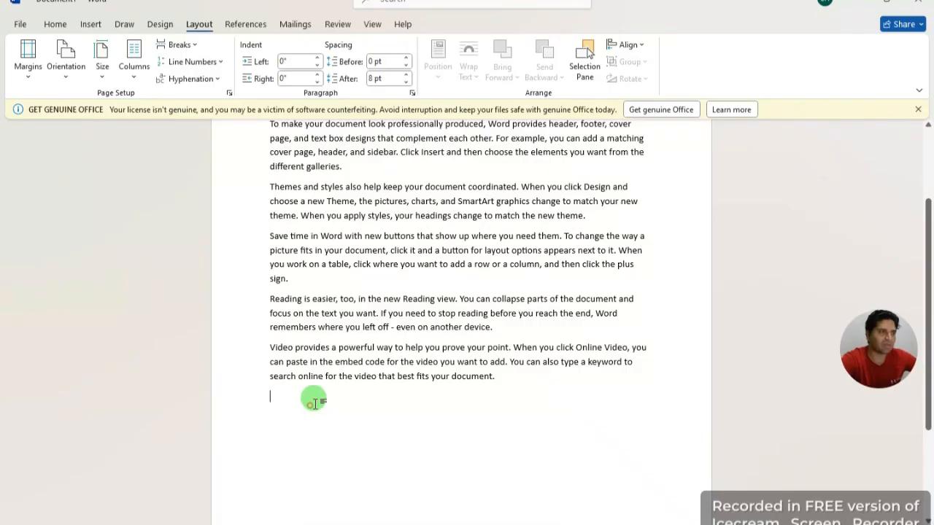
type("=")
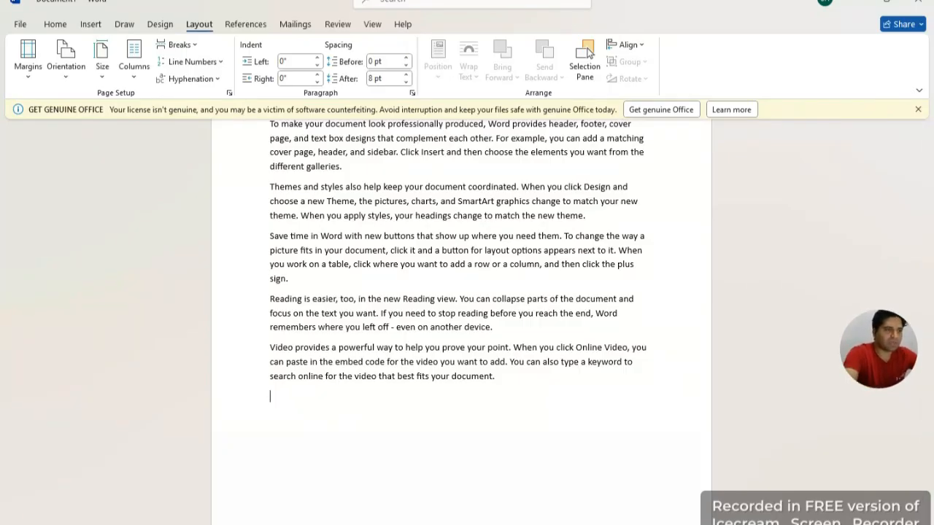
Step: Cut the last two paragraphs and paste them back in place
left_click_drag(494, 376, 270, 299)
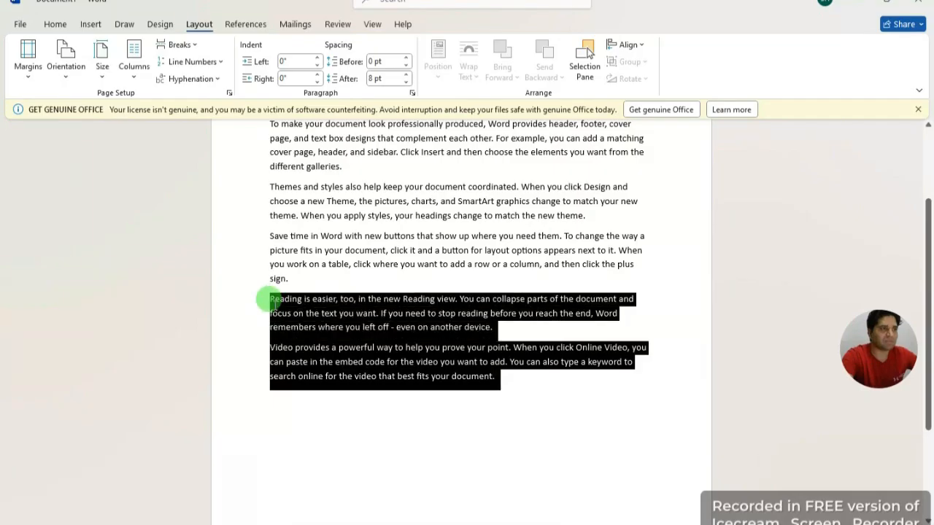
right_click(354, 298)
left_click(367, 111)
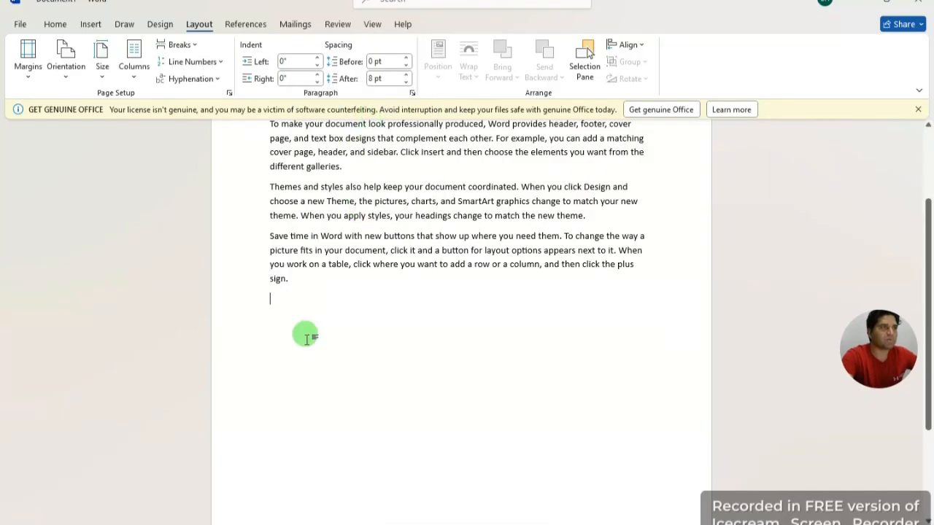
right_click(283, 301)
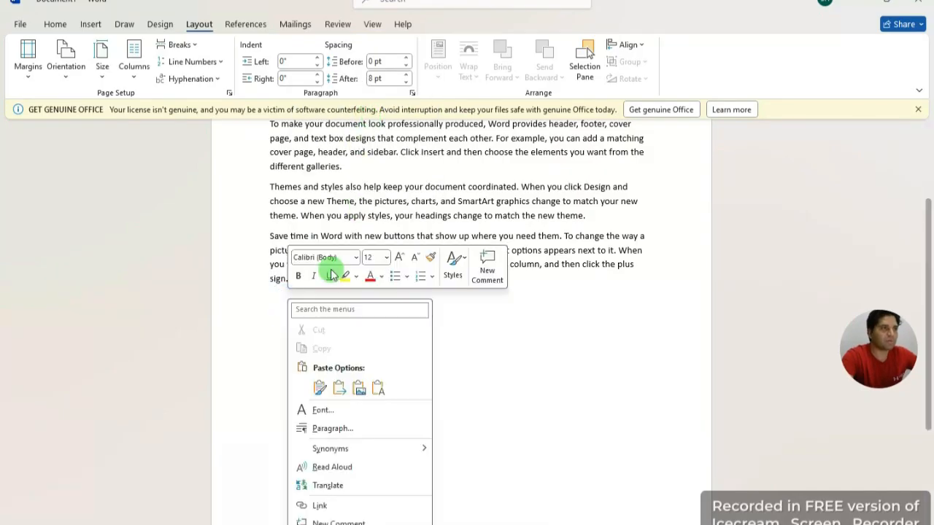
left_click(320, 388)
Step: Copy the two paragraphs and paste a first copy on the empty line below
scroll(417, 454, "down", 3)
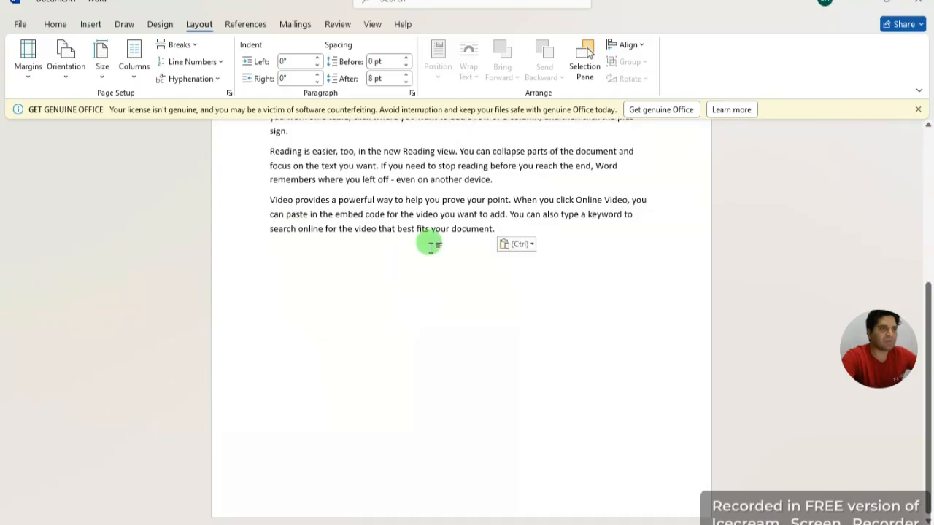
left_click_drag(495, 231, 243, 152)
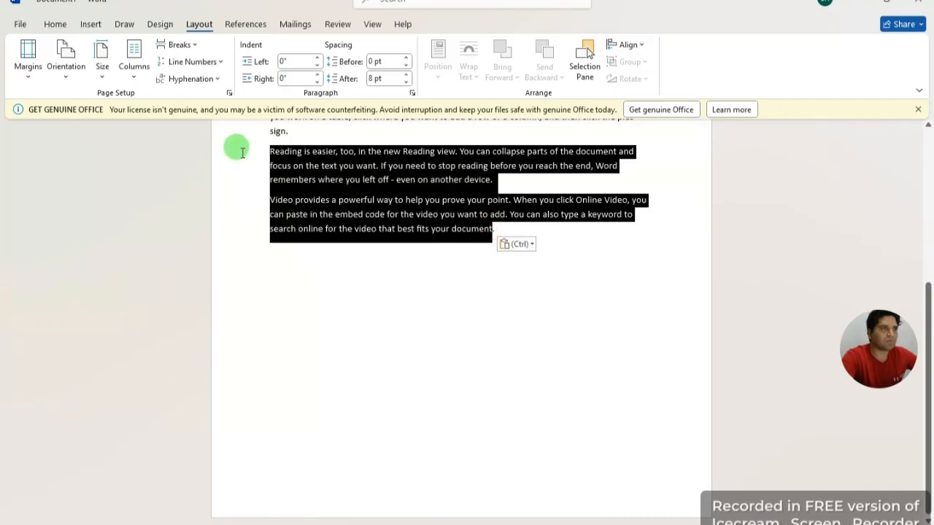
right_click(375, 203)
left_click(364, 219)
left_click(293, 255)
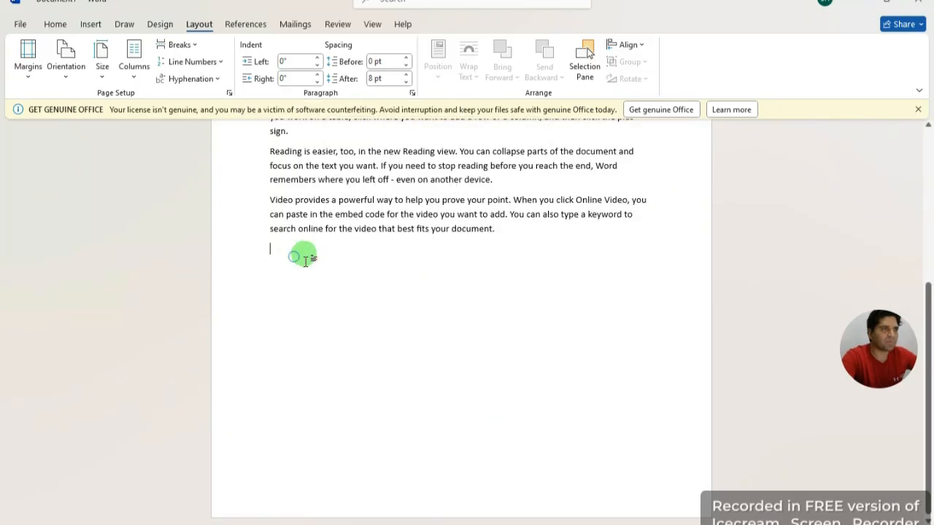
right_click(299, 255)
left_click(332, 347)
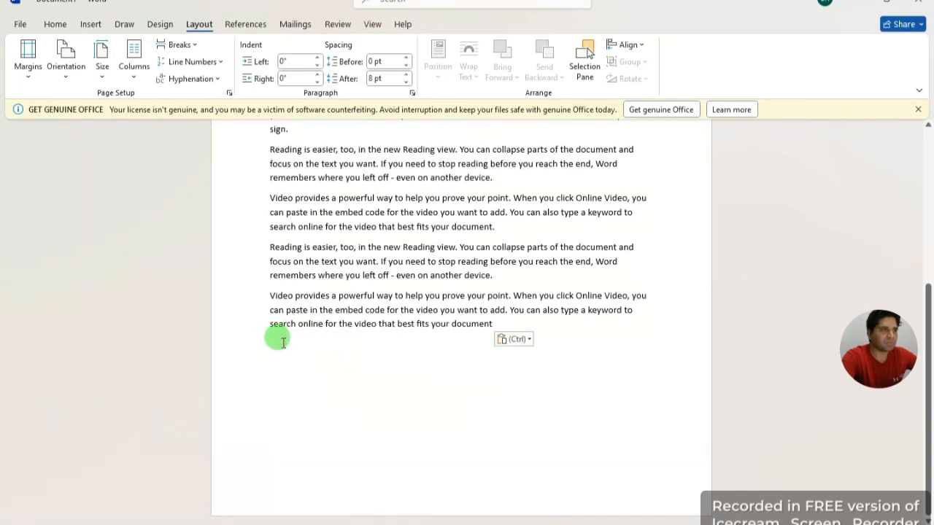
Step: Start a new paragraph at the end and paste a second copy of the pair
left_click(504, 324)
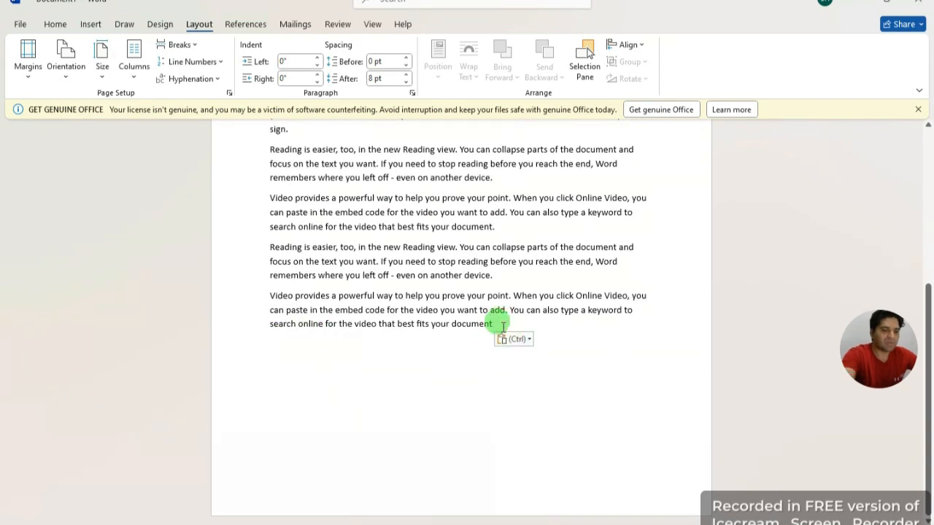
key("Return")
left_click(278, 341)
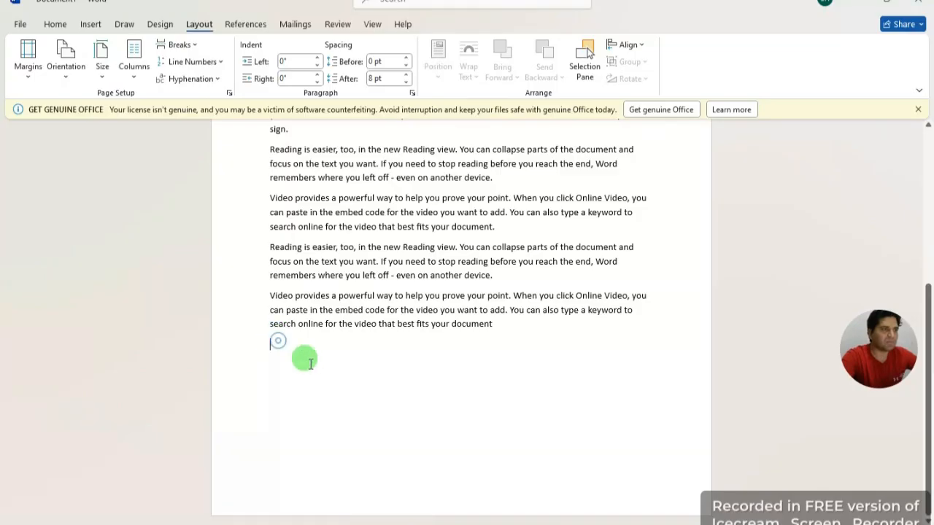
right_click(310, 363)
left_click(311, 193)
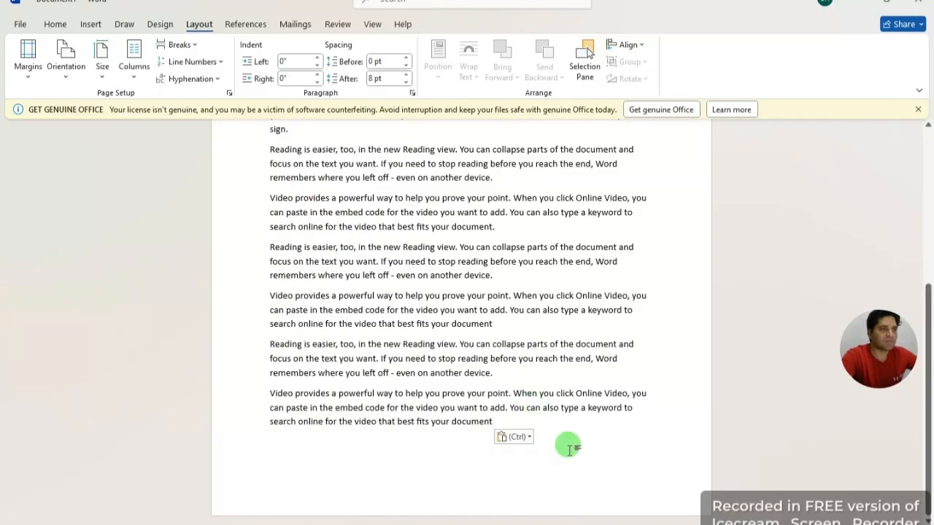
scroll(569, 448, "up", 5)
scroll(474, 460, "down", 3)
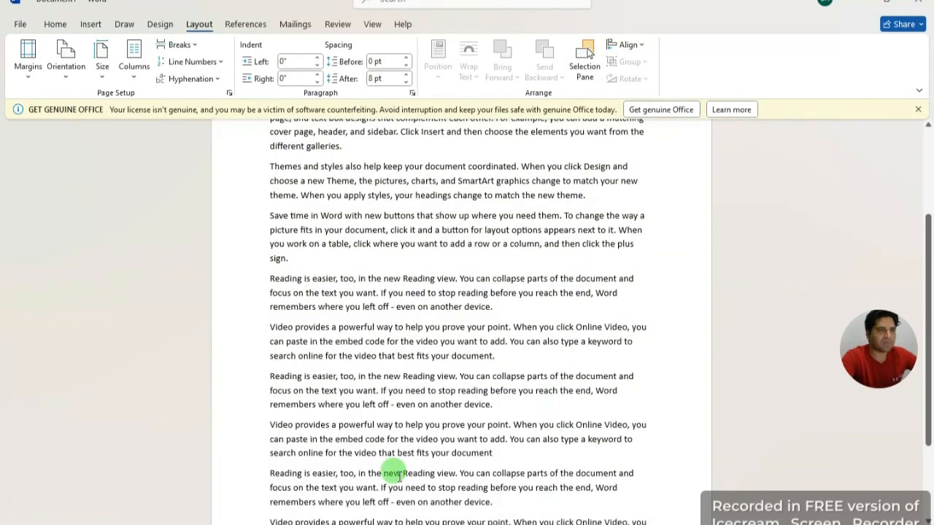
left_click(66, 64)
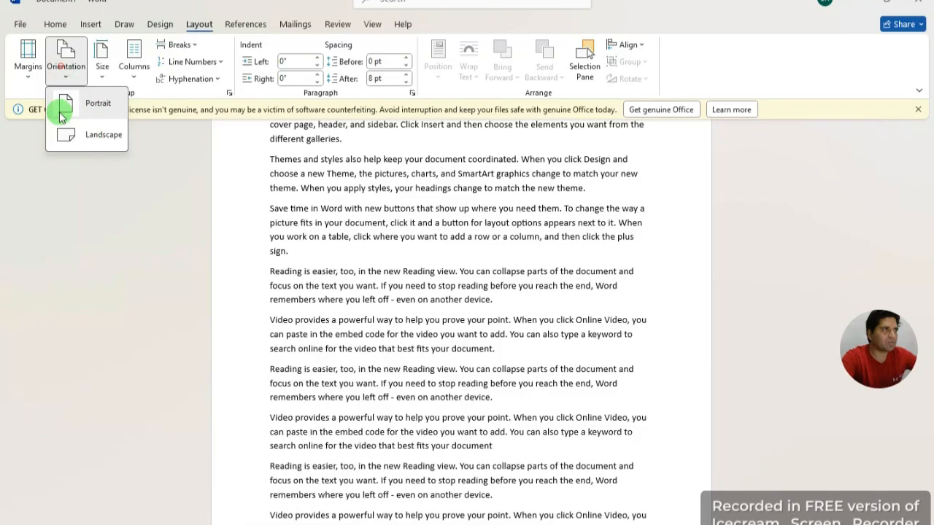
Step: Switch the page to landscape, back to portrait, then to landscape again
left_click(94, 134)
scroll(511, 428, "up", 2)
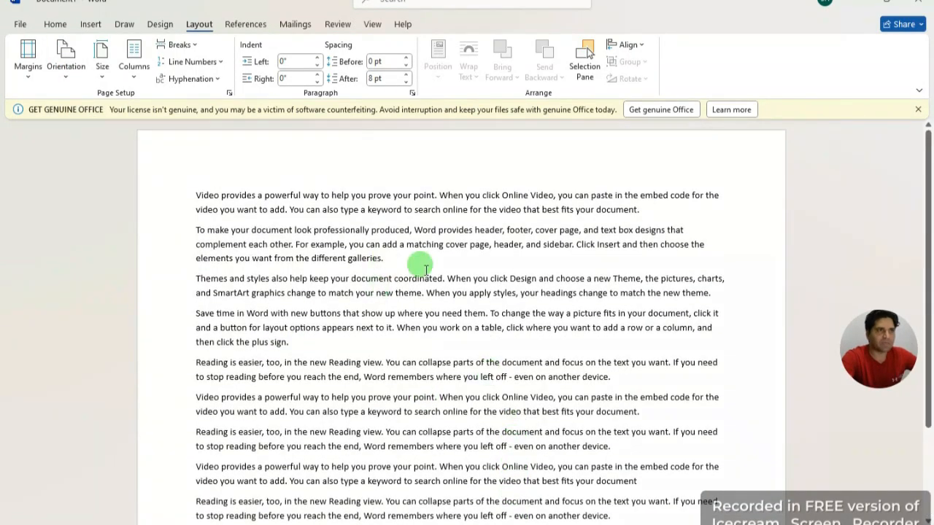
scroll(509, 304, "down", 2)
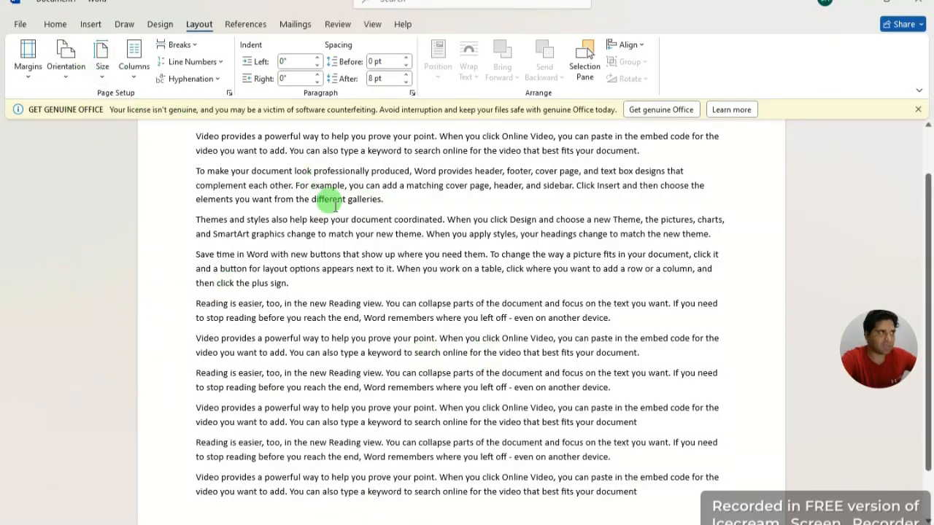
scroll(116, 168, "up", 2)
left_click(64, 73)
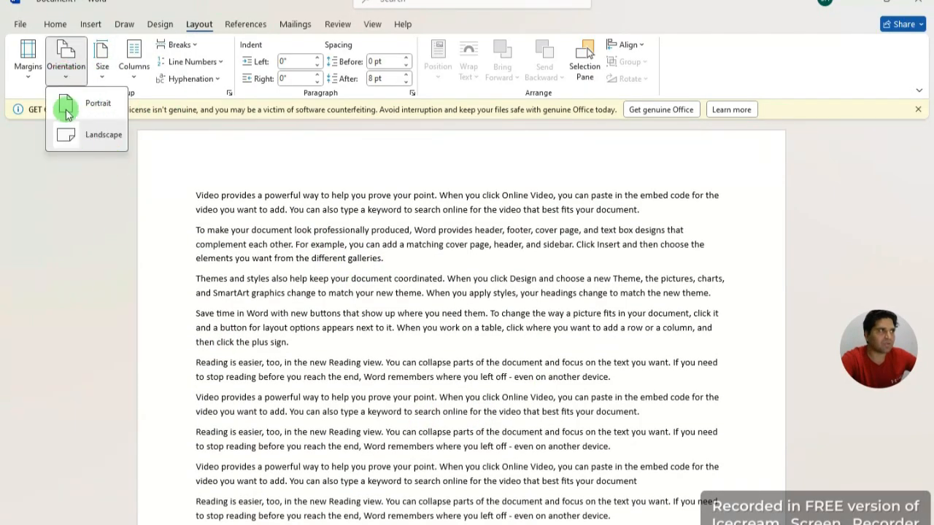
left_click(91, 104)
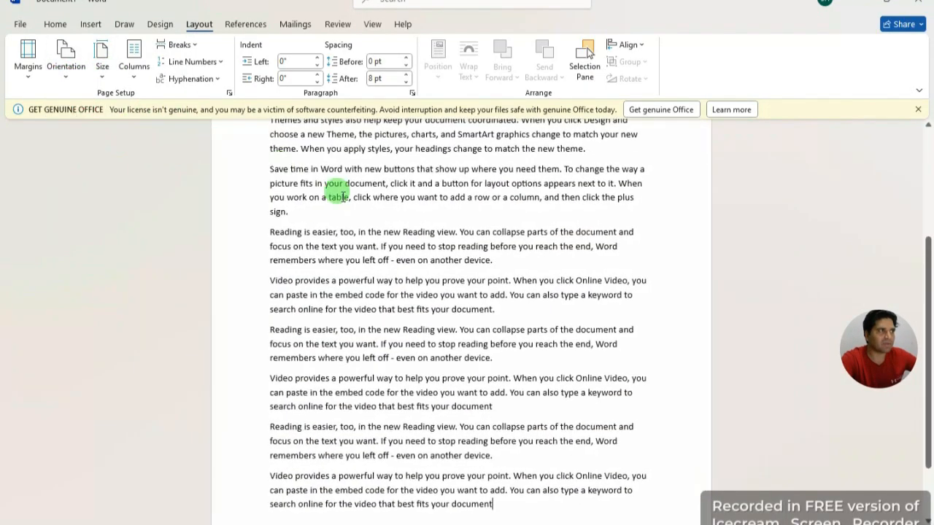
left_click(65, 59)
left_click(101, 136)
scroll(236, 269, "up", 2)
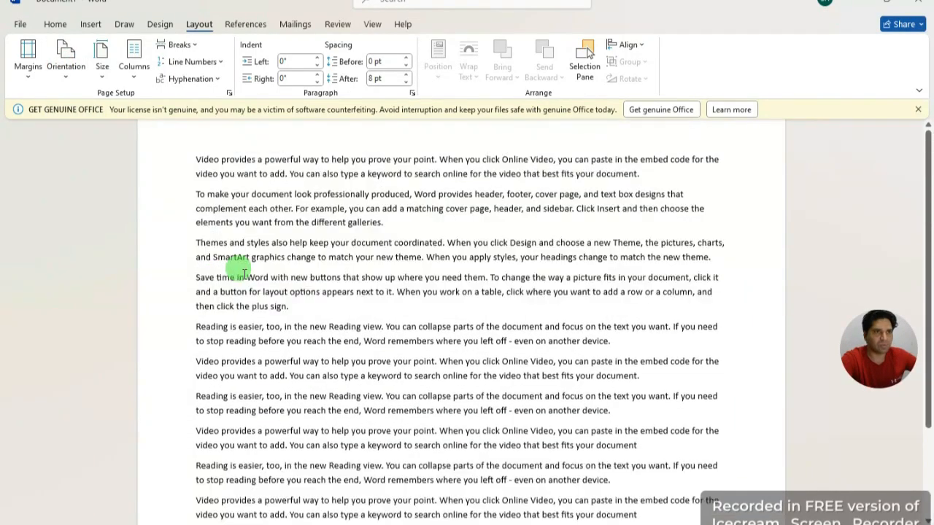
scroll(243, 271, "down", 1)
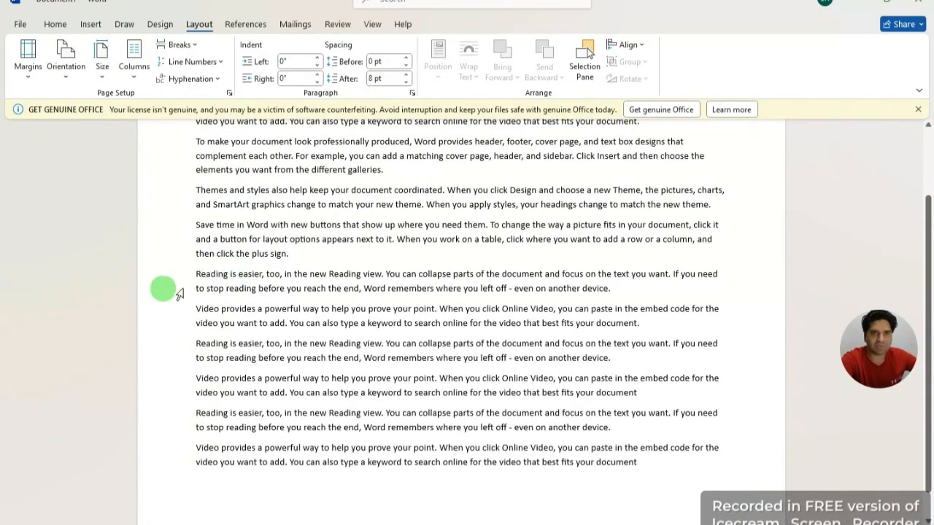
left_click(101, 61)
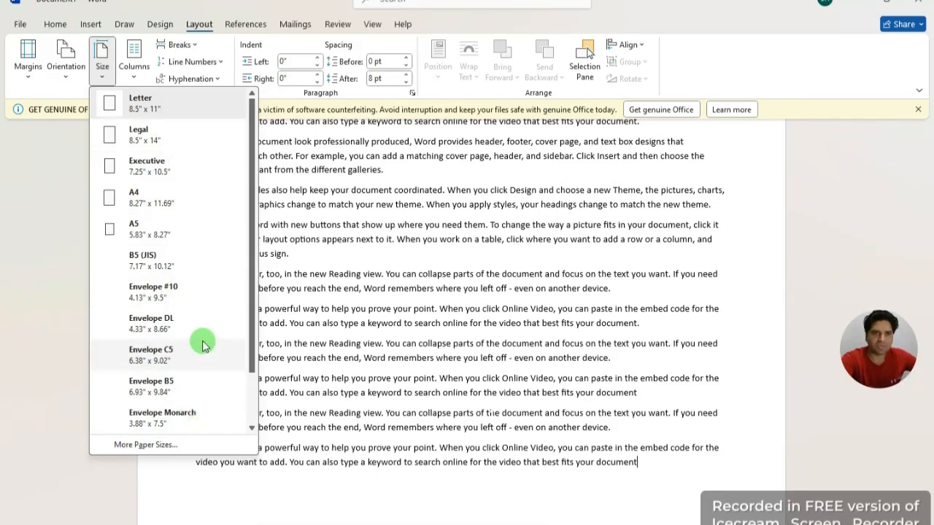
Step: Set the paper size to A4, then check Margins, Orientation and Size without changes
left_click(173, 205)
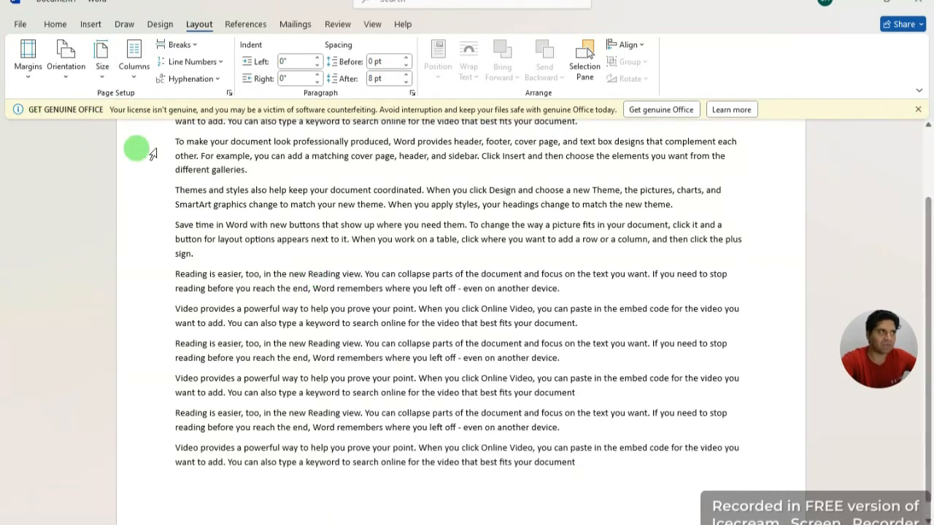
left_click(27, 73)
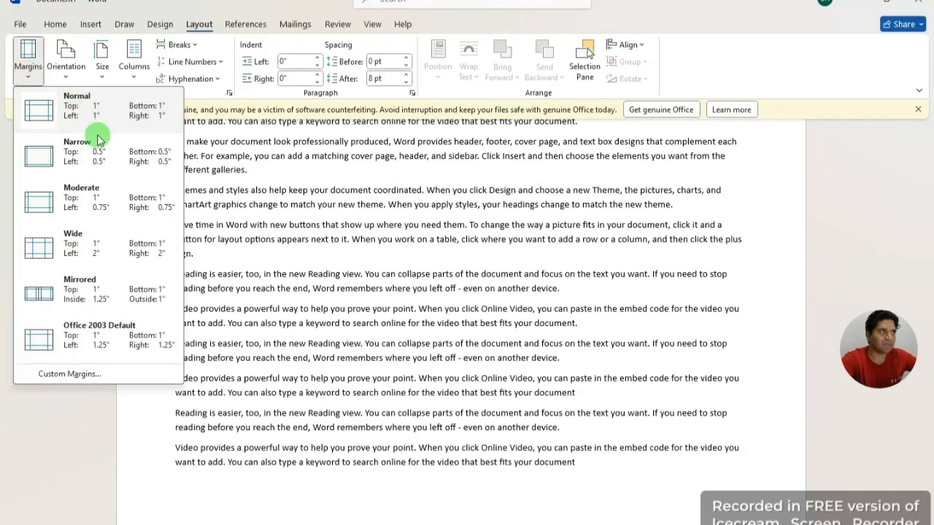
left_click(243, 217)
left_click(66, 58)
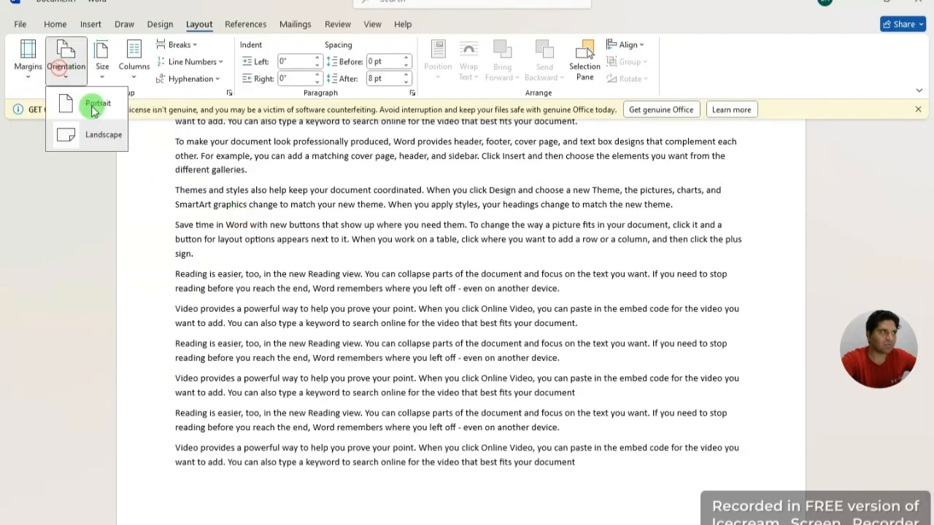
left_click(225, 206)
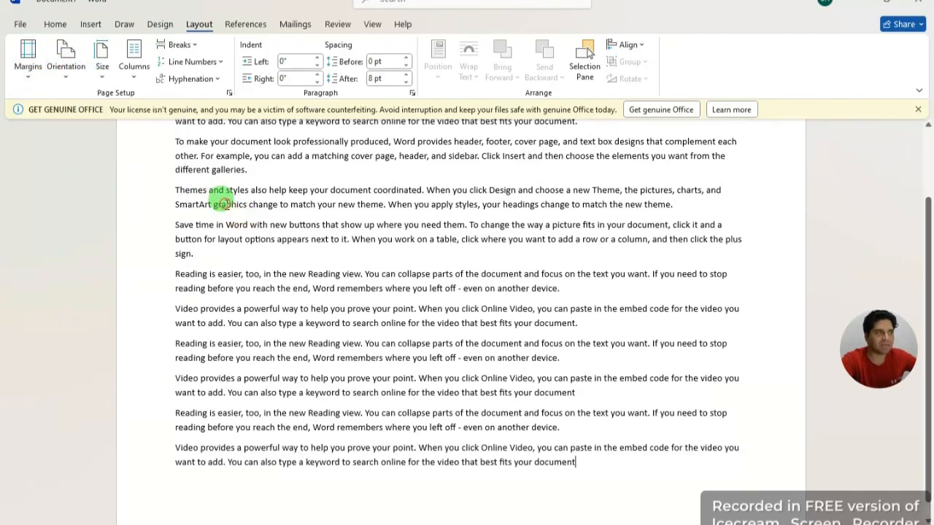
scroll(226, 205, "up", 3)
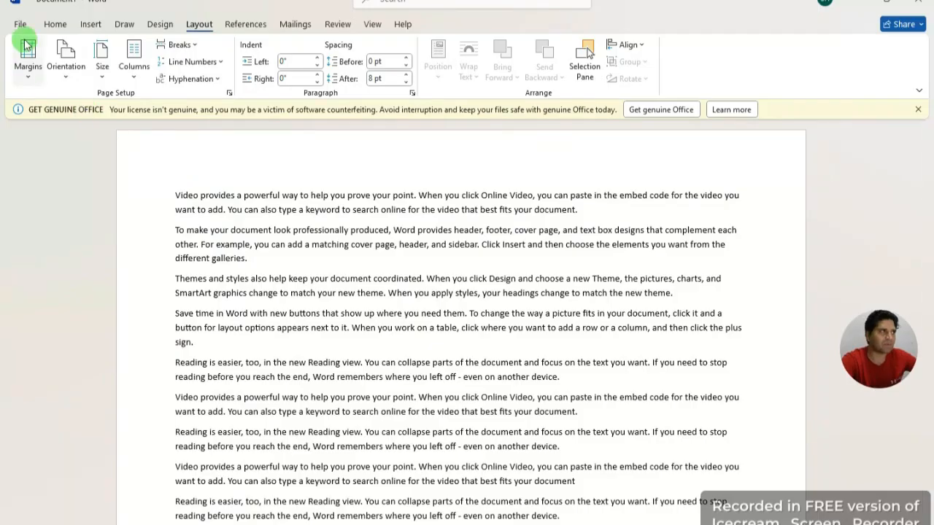
left_click(102, 65)
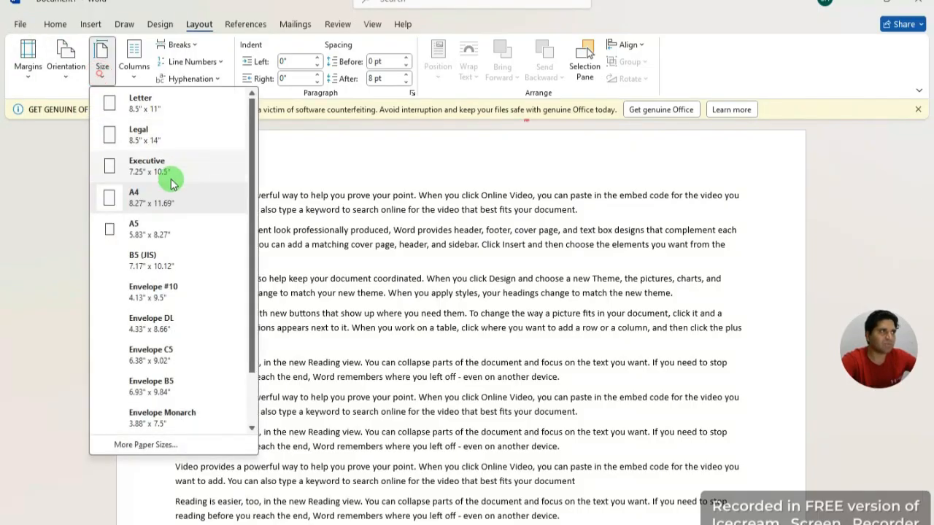
left_click(371, 294)
left_click(133, 73)
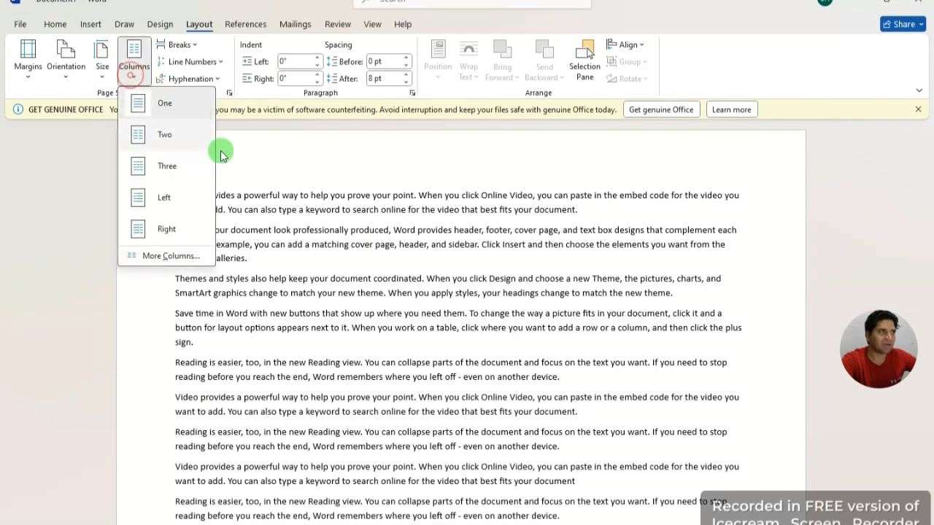
left_click(302, 162)
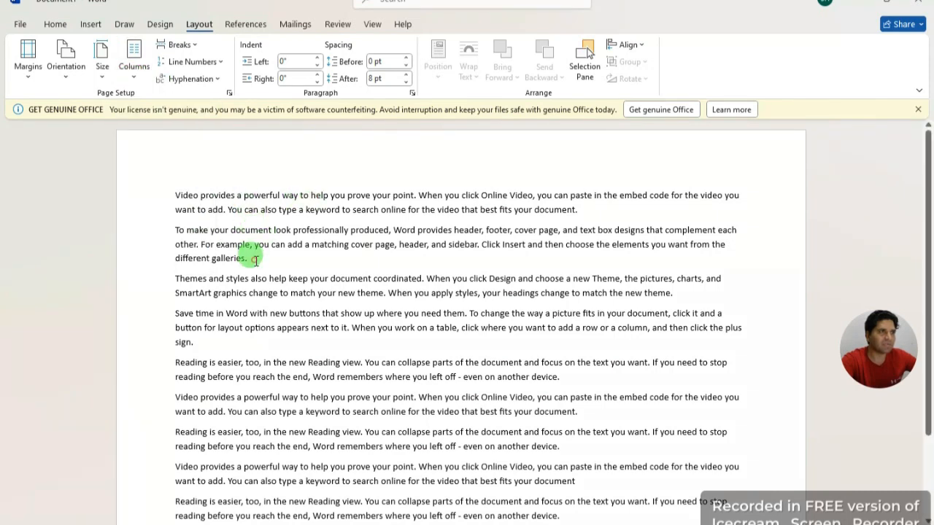
left_click_drag(256, 260, 167, 194)
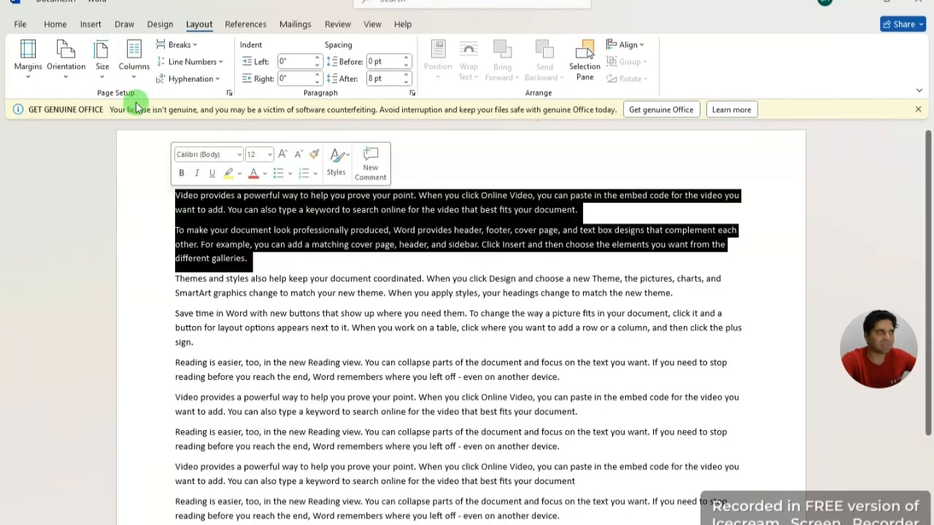
left_click(134, 66)
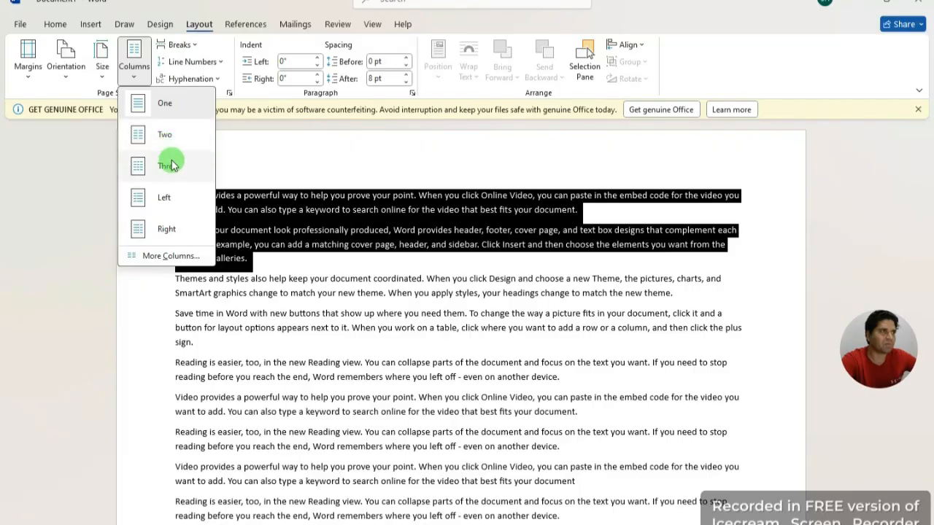
left_click(172, 166)
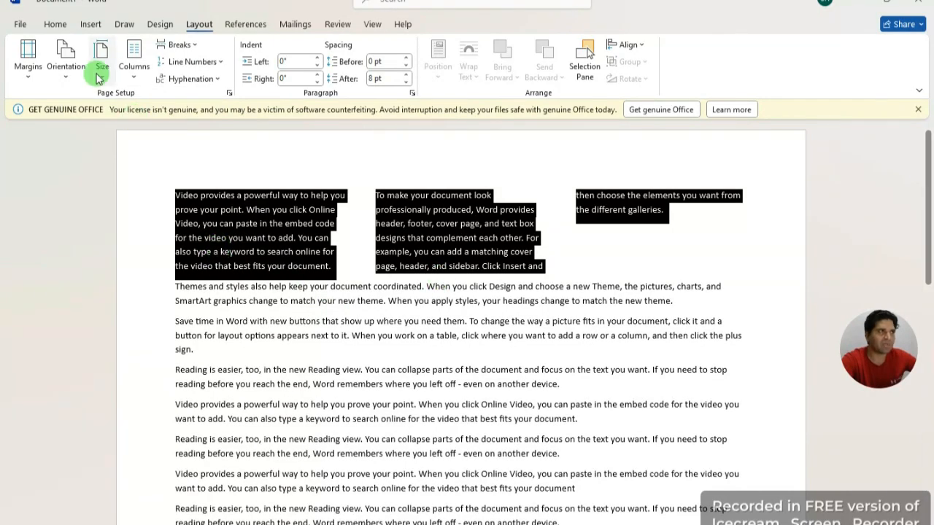
left_click(134, 58)
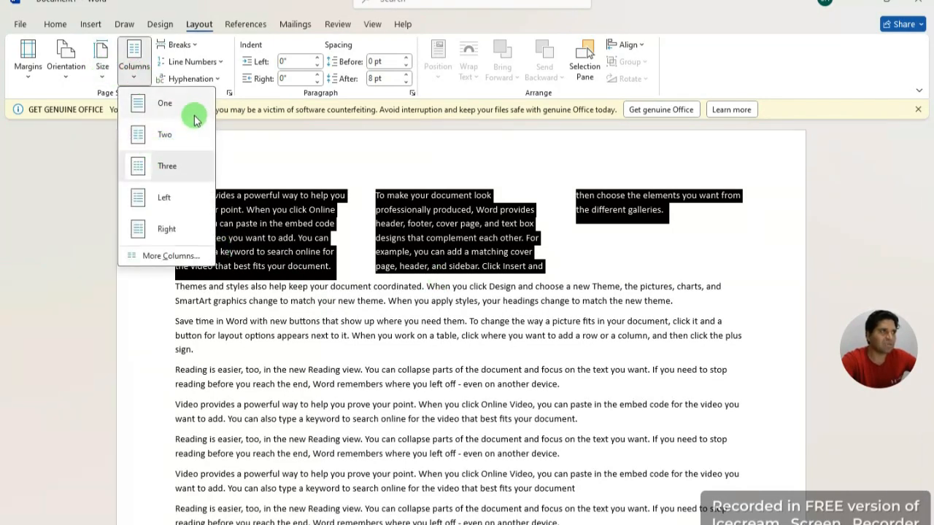
left_click(168, 104)
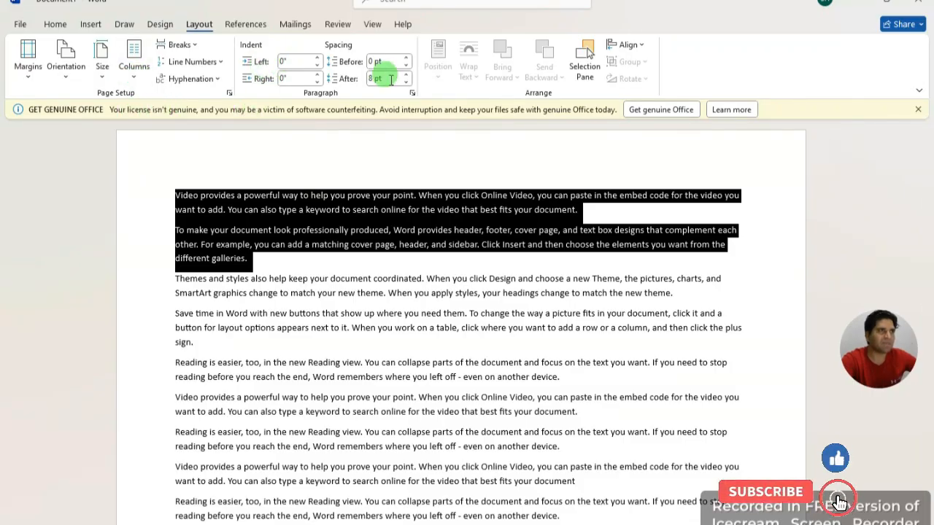
Step: Give the first paragraph a 0.2" left indent, -0.3" right indent, 12 pt before and Auto after
left_click(290, 261)
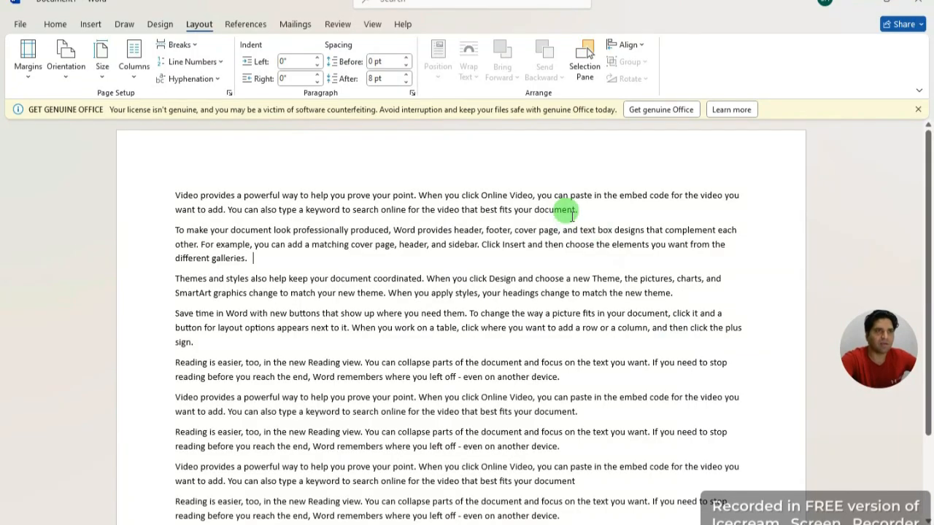
left_click_drag(576, 210, 144, 197)
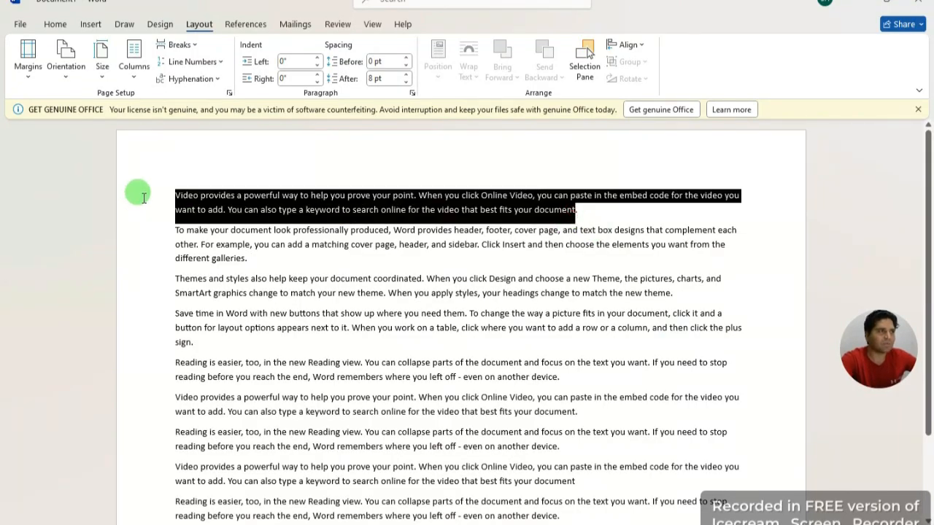
left_click(317, 58)
left_click(318, 58)
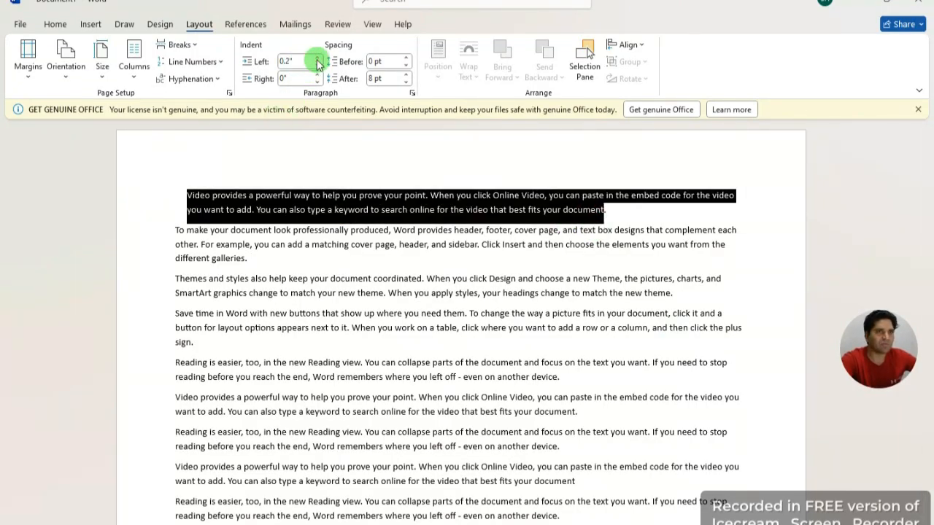
left_click(318, 82)
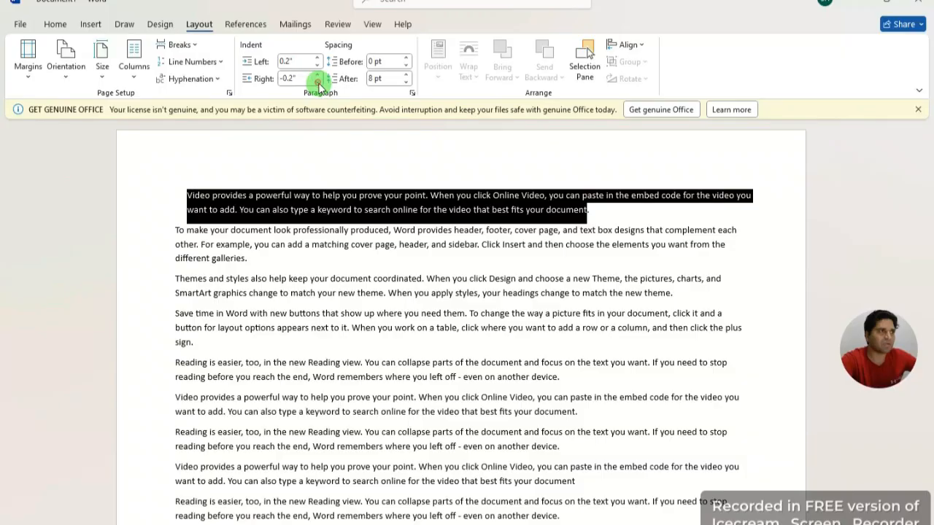
left_click(406, 57)
left_click(406, 58)
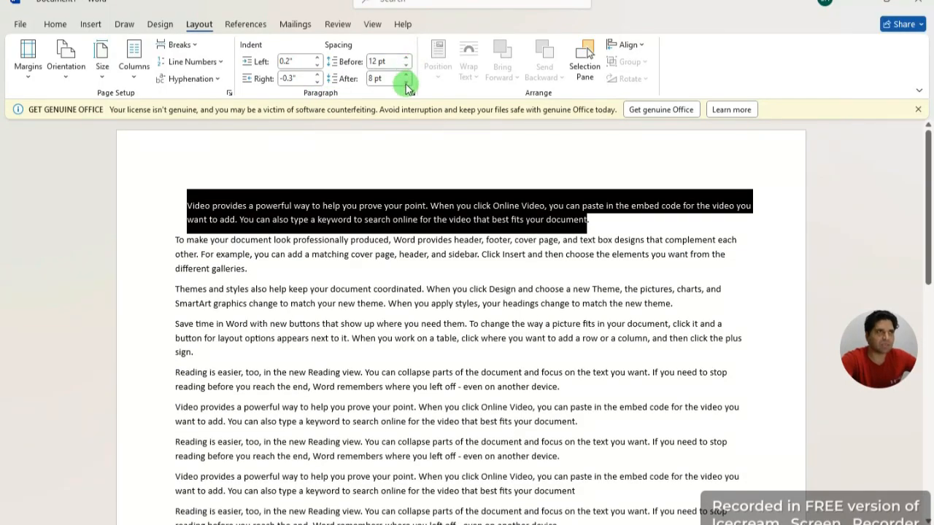
left_click(406, 83)
left_click(405, 82)
left_click(406, 83)
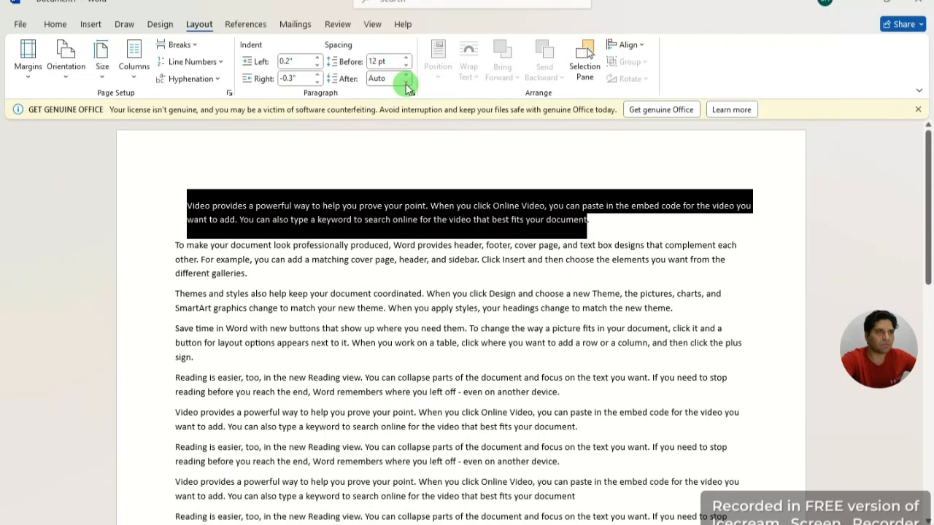
left_click(486, 174)
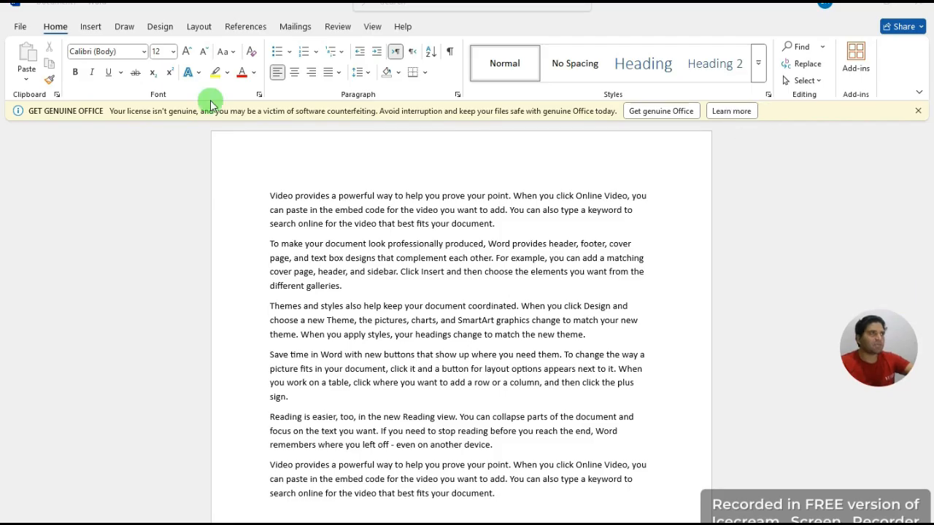
Step: Browse the Layout, References, Mailings, Review and View ribbon tabs, finishing on Review
left_click(199, 27)
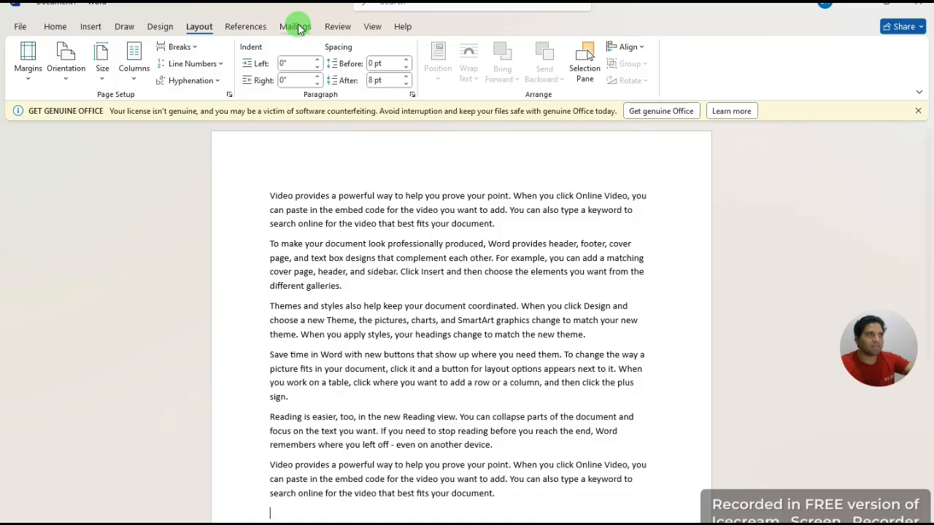
left_click(261, 26)
left_click(296, 26)
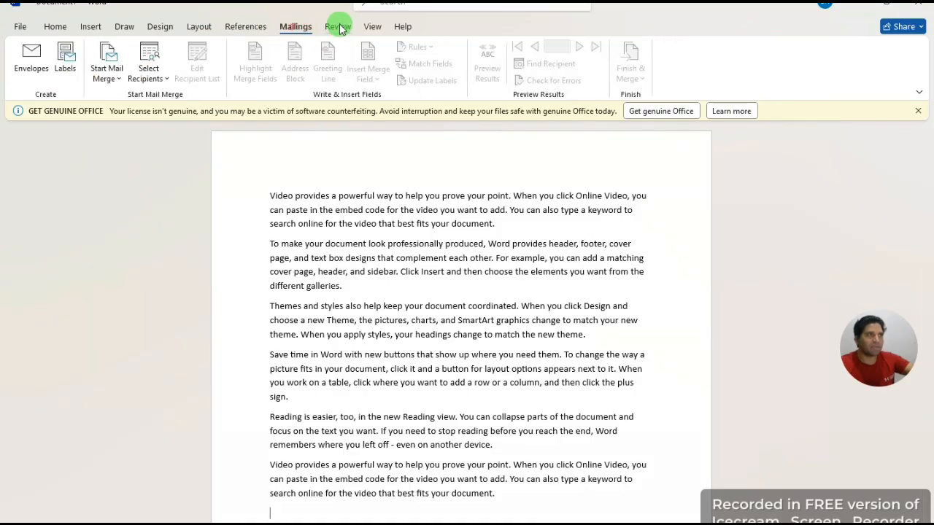
left_click(338, 27)
left_click(371, 27)
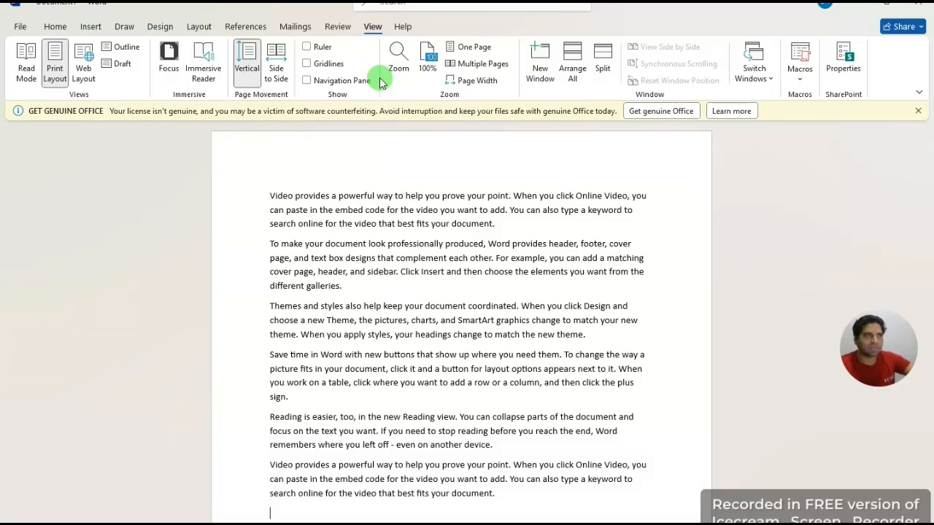
left_click(202, 29)
left_click(246, 26)
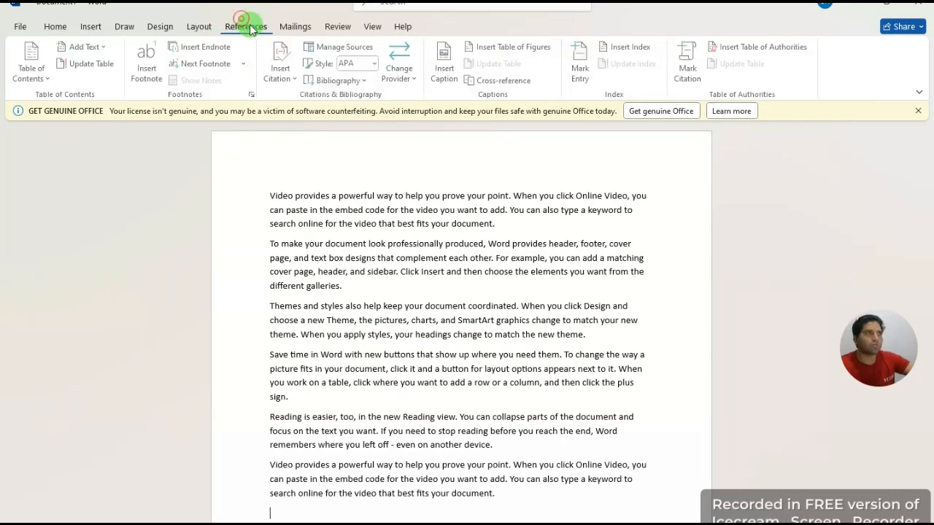
left_click(296, 27)
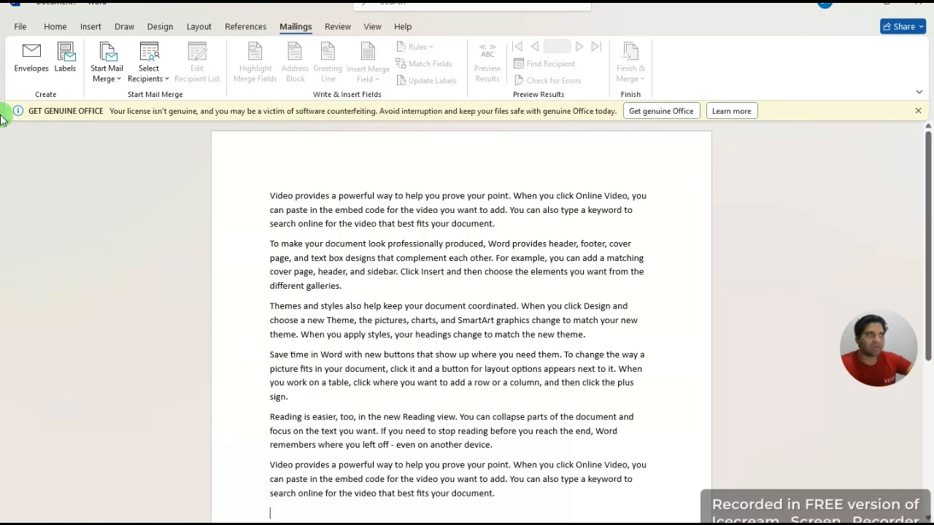
left_click(339, 26)
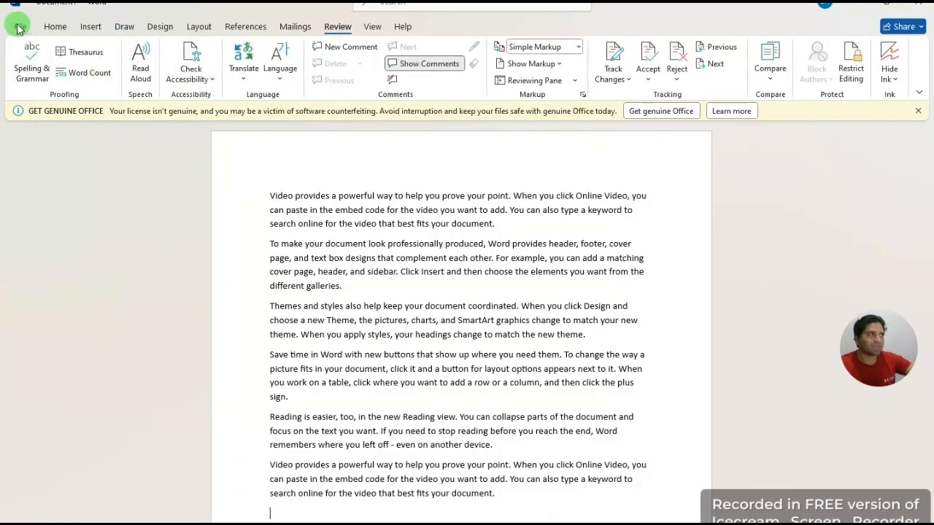
Step: Look at the File backstage and Home tab, then go to the backstage Save As page
left_click(22, 27)
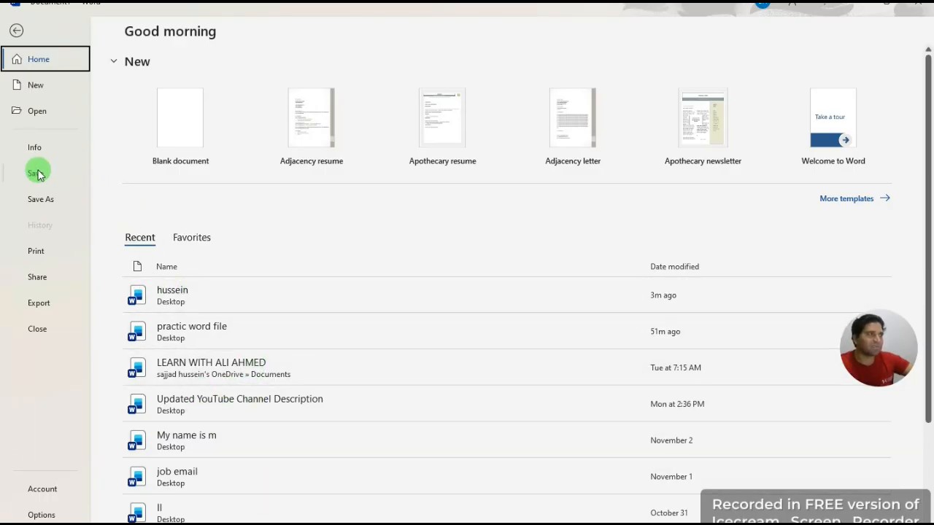
left_click(16, 29)
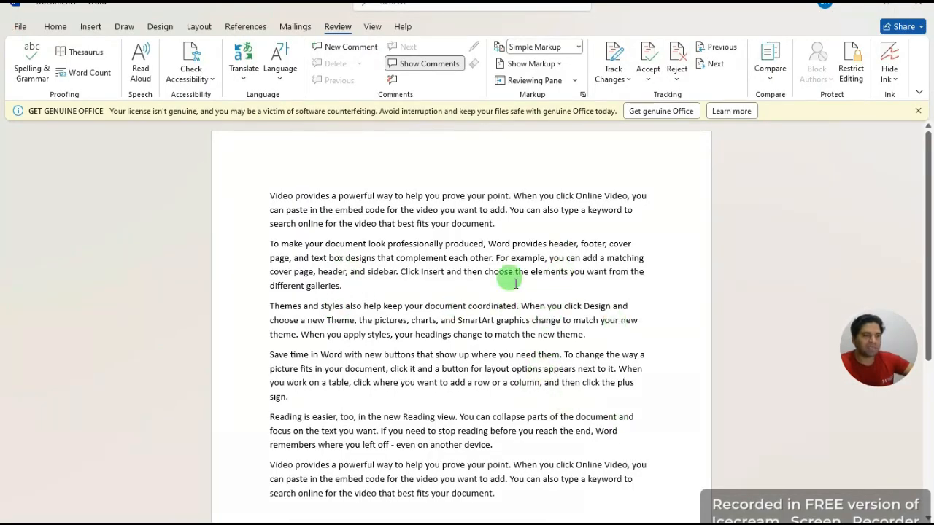
scroll(608, 402, "down", 3)
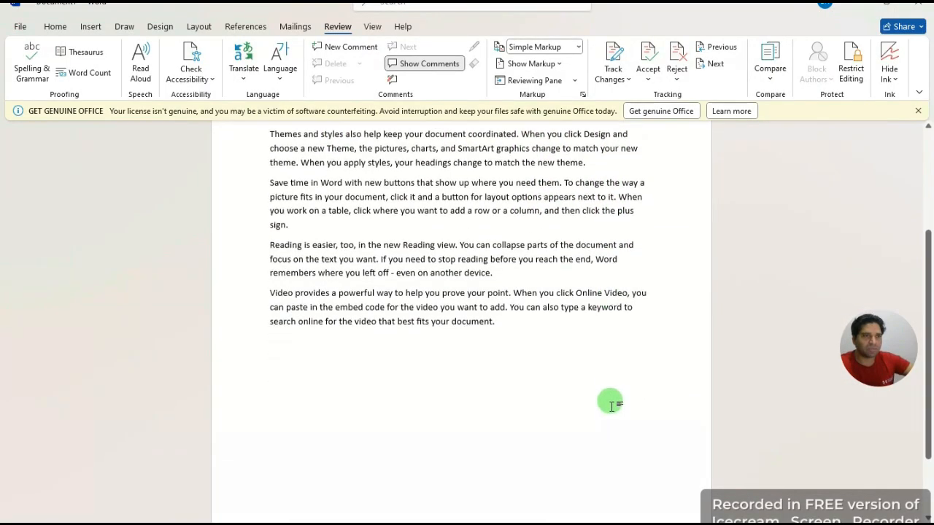
scroll(608, 401, "up", 3)
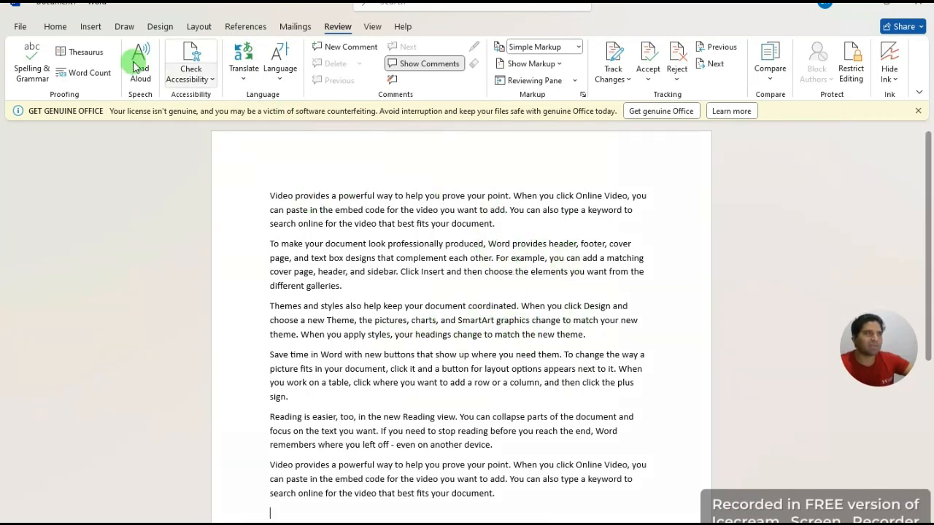
left_click(55, 27)
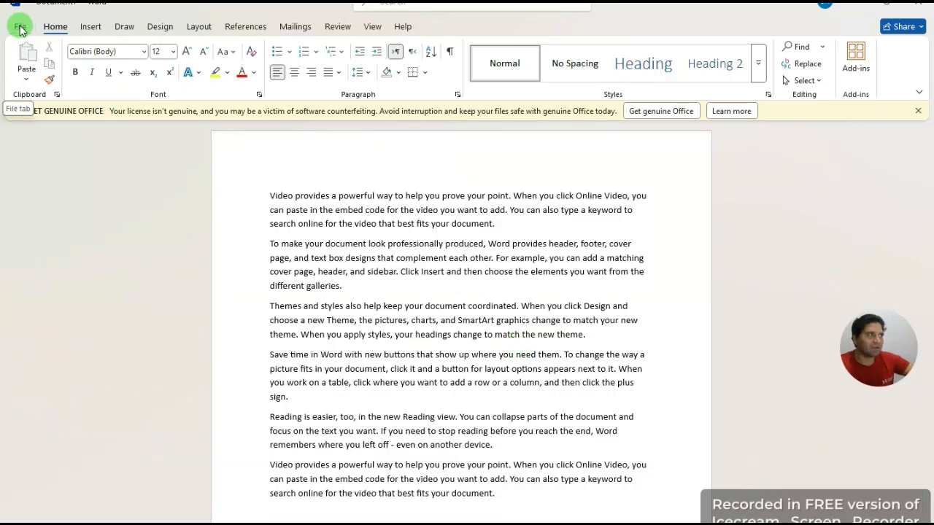
left_click(20, 28)
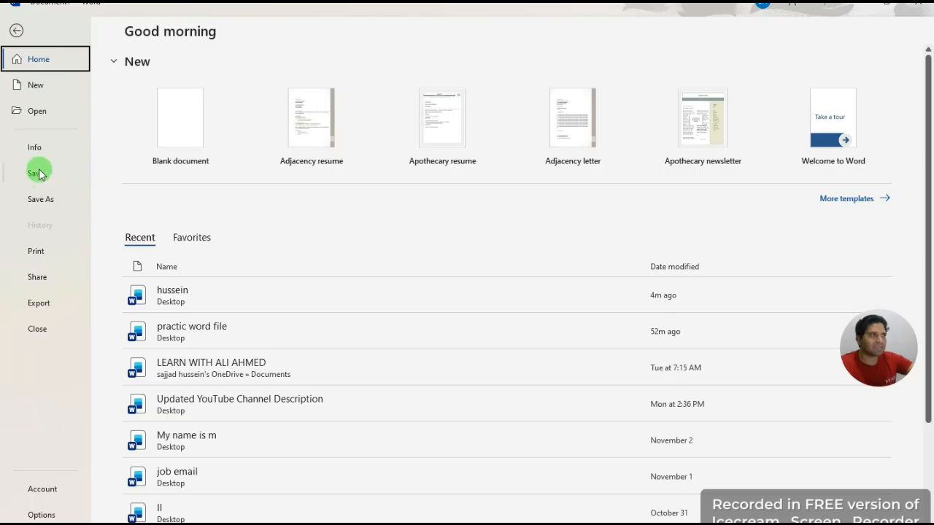
left_click(38, 175)
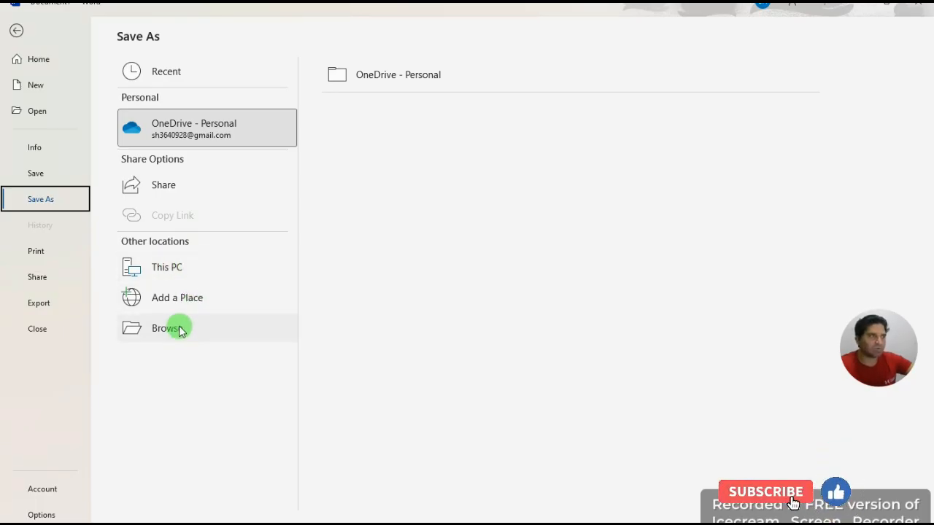
Step: Choose This PC and the Desktop folder as the save location
left_click(195, 270)
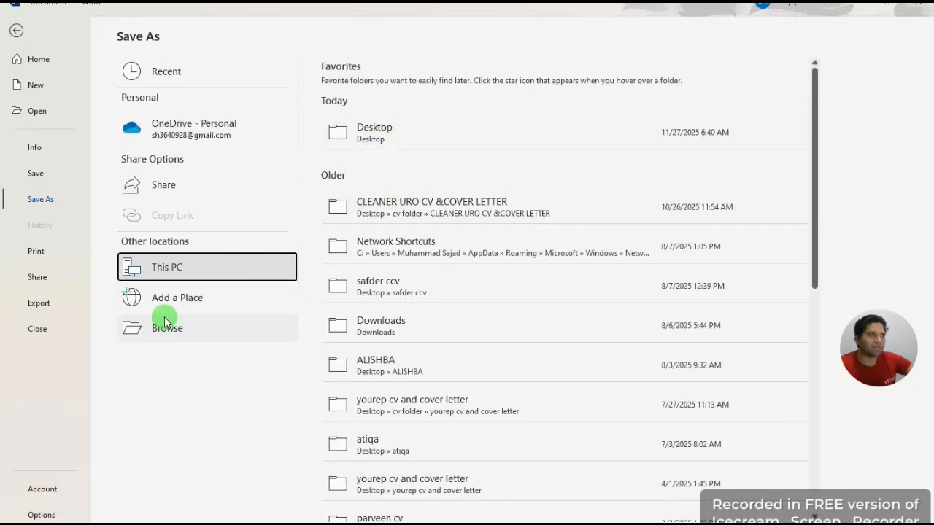
left_click(403, 139)
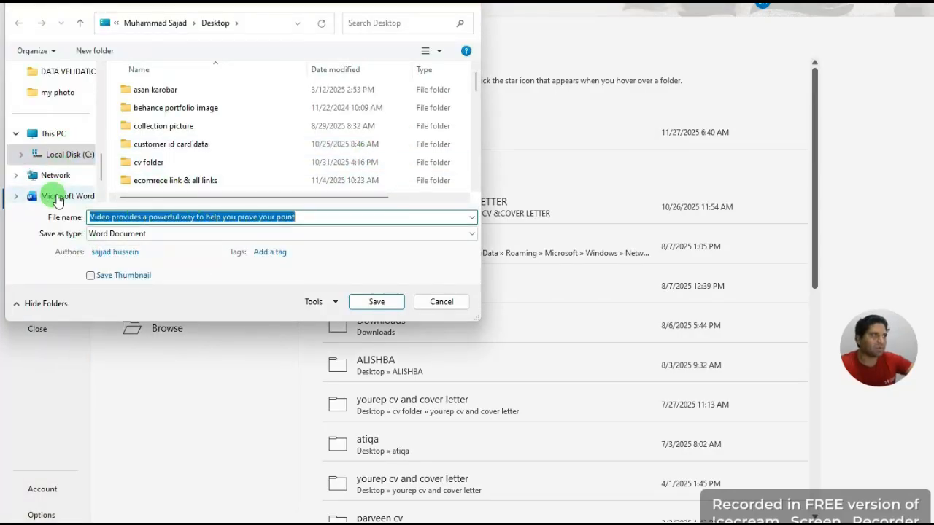
scroll(66, 202, "up", 8)
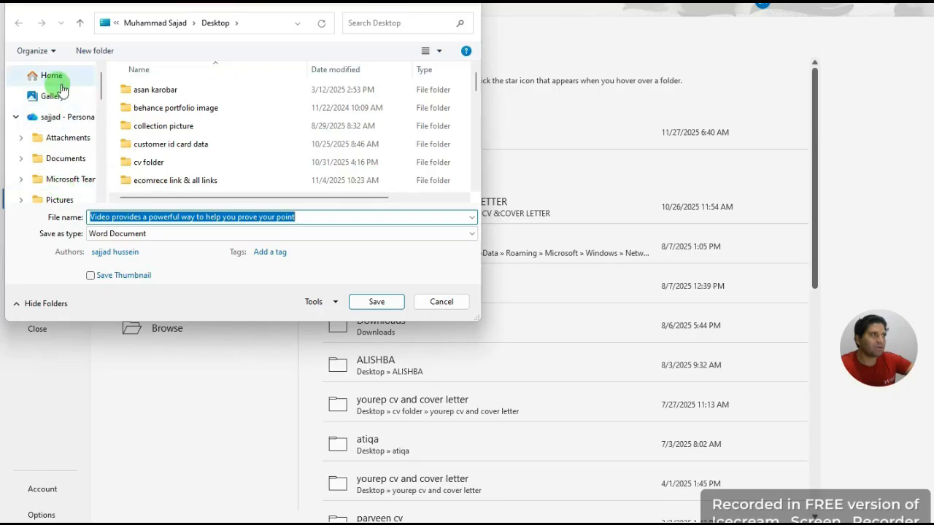
scroll(67, 182, "down", 4)
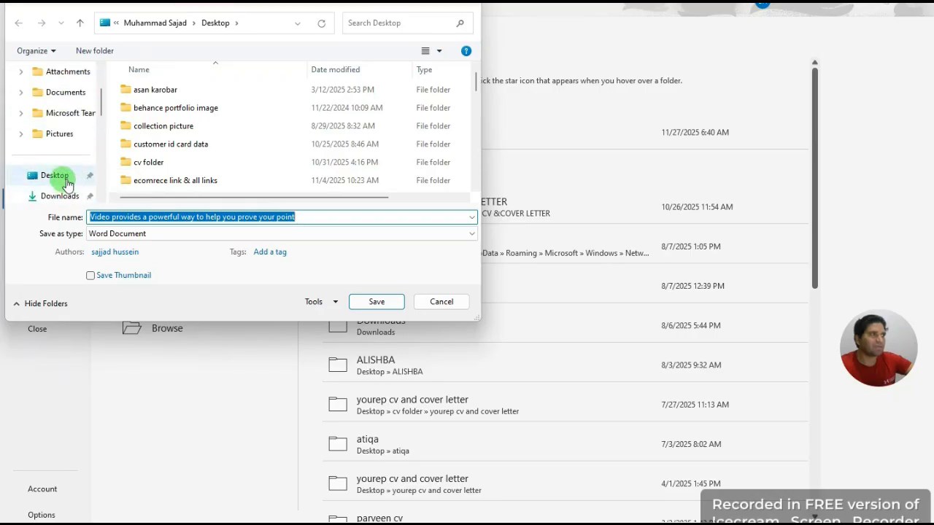
left_click(66, 181)
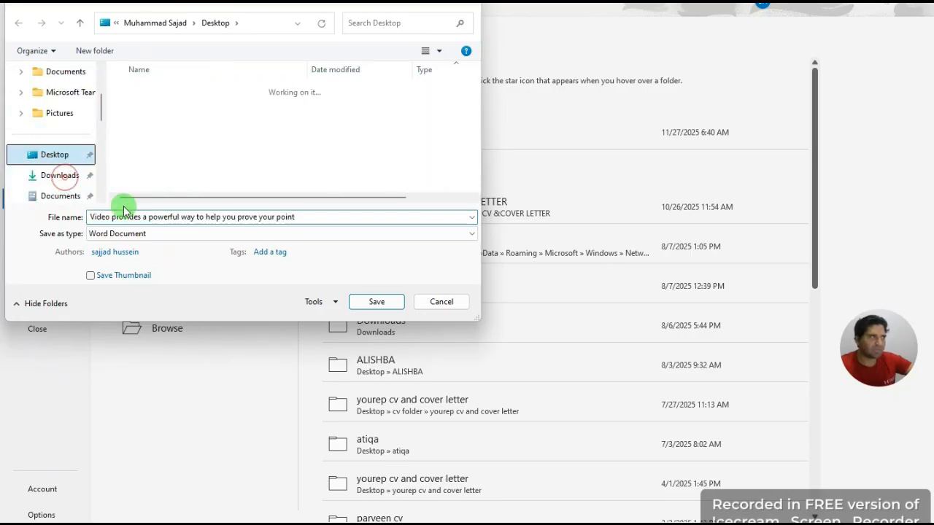
Step: Replace the suggested file name with a person's name and save the document
left_click(308, 217)
key("BackSpace")
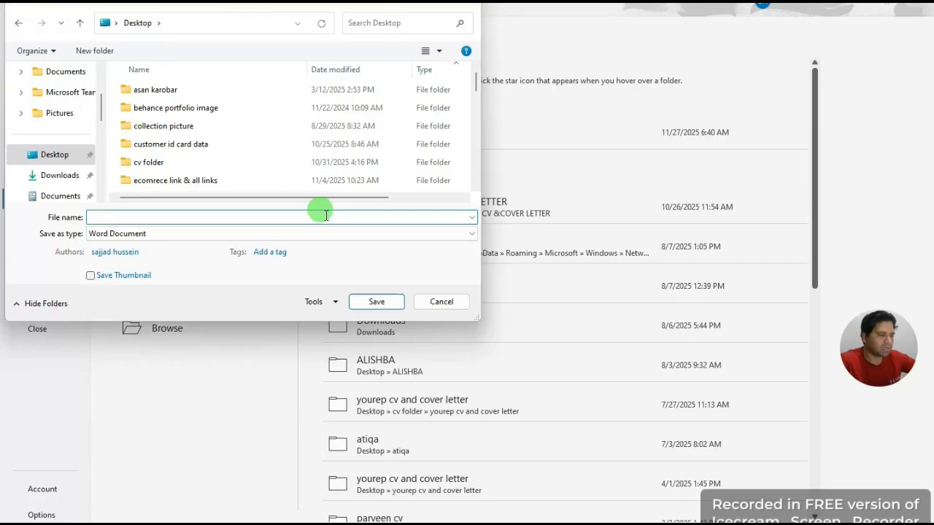
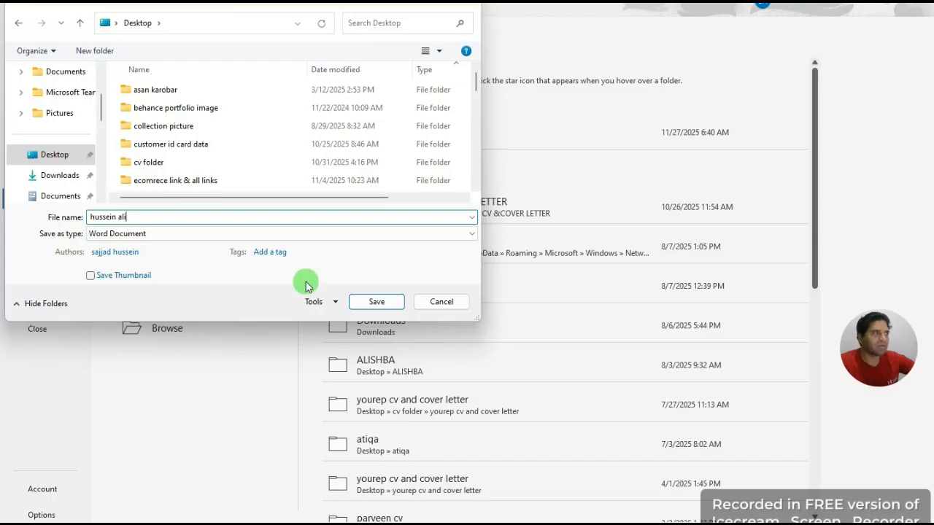
left_click(383, 303)
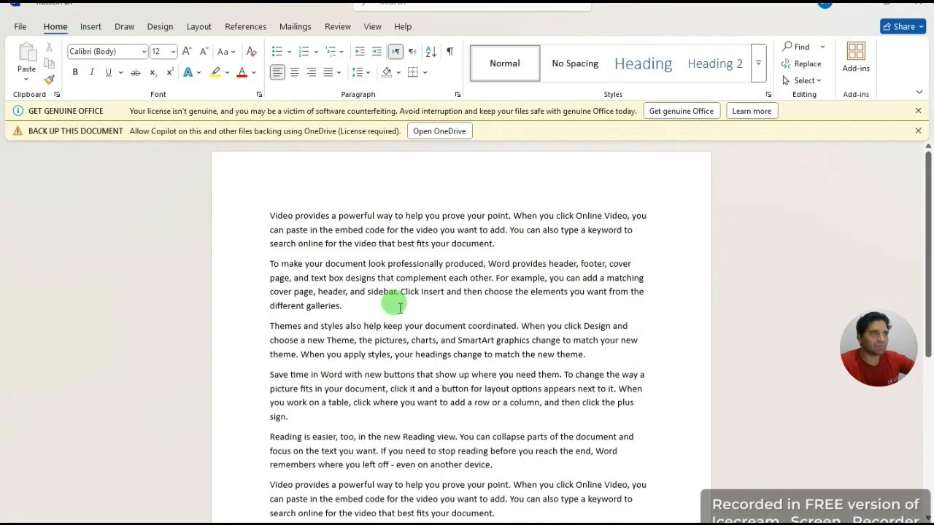
Step: Minimize Word briefly, then show the backstage Home page with the saved document topping Recent
left_click(856, 6)
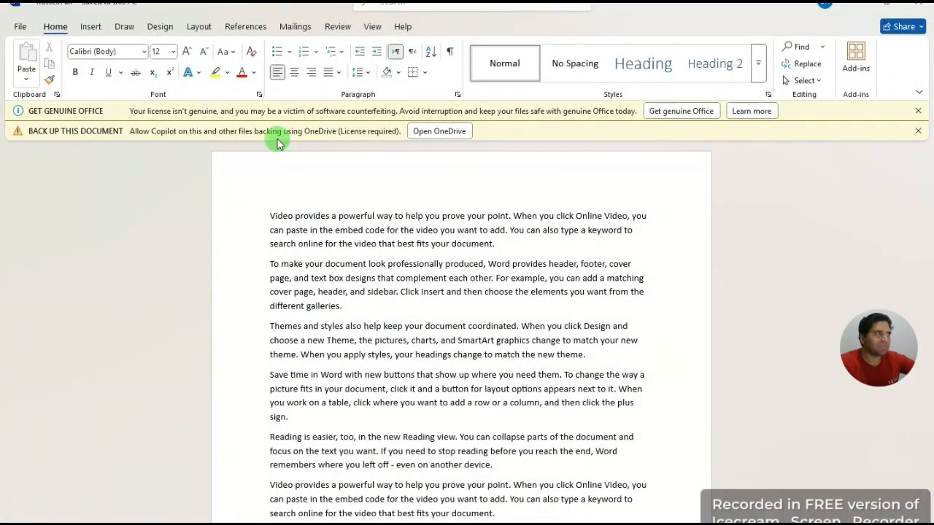
left_click(19, 27)
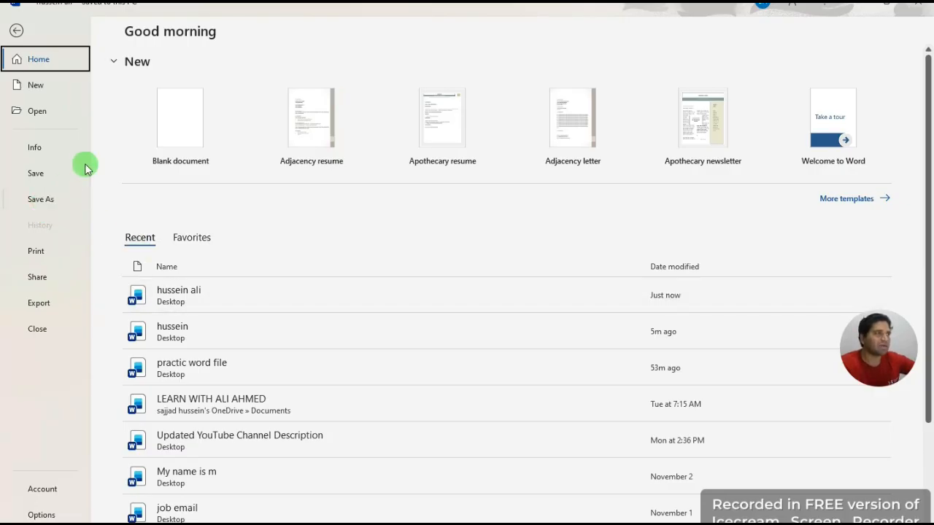
left_click(16, 30)
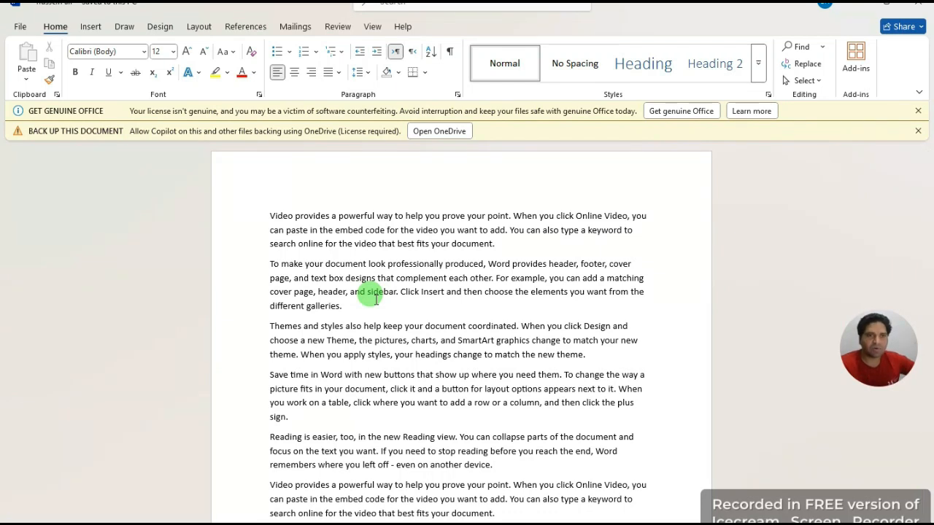
left_click(20, 26)
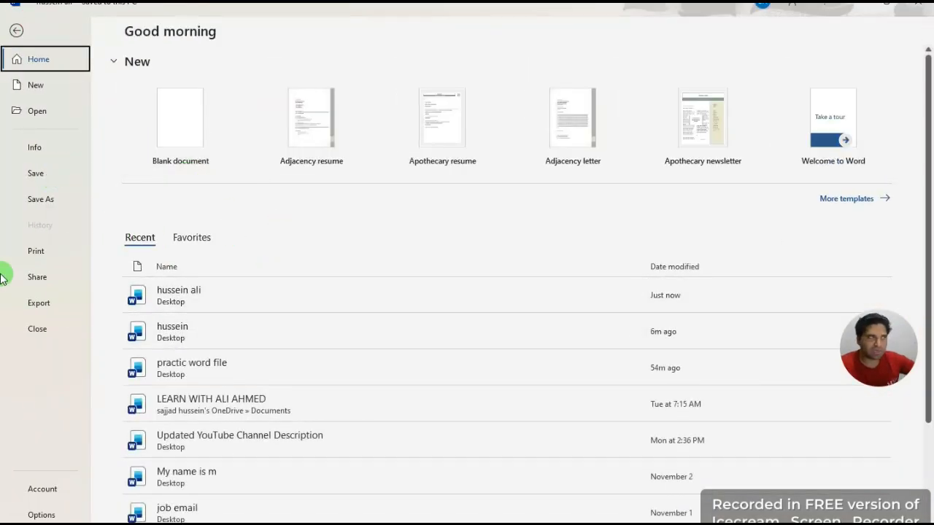
Step: Open the Print page preview and adjust the Copies count, leaving it at 1
left_click(40, 254)
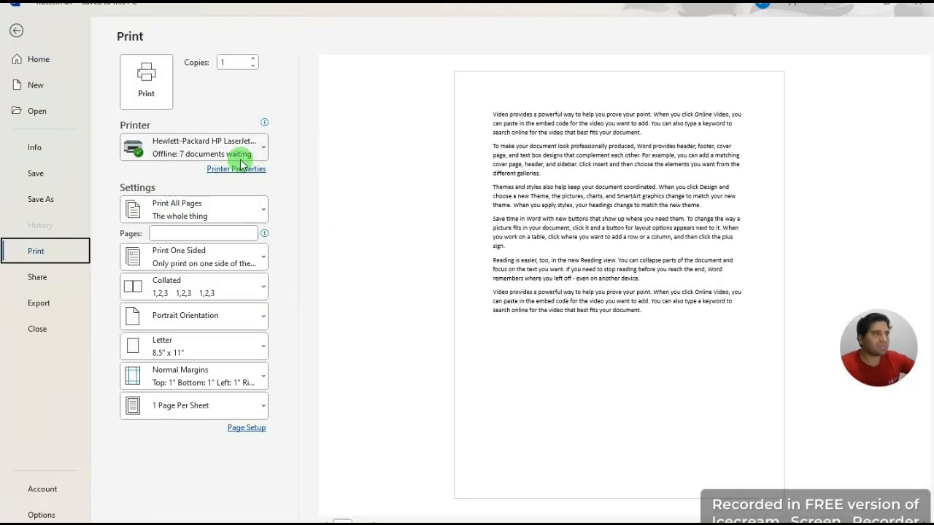
left_click(233, 67)
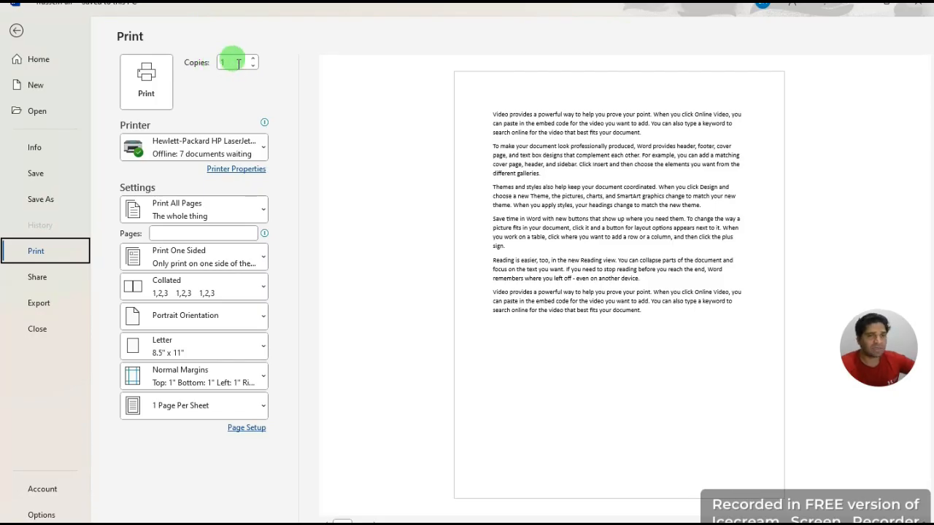
left_click(251, 61)
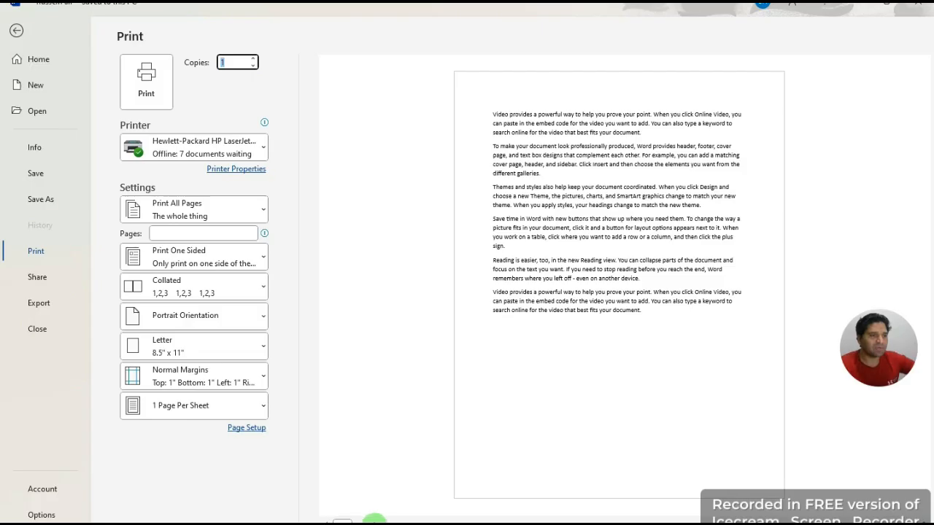
left_click(259, 97)
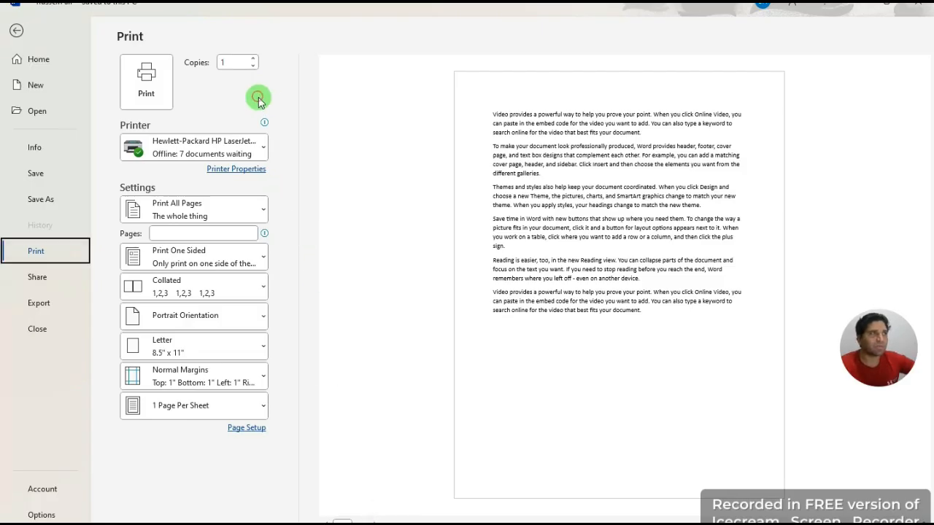
left_click(251, 60)
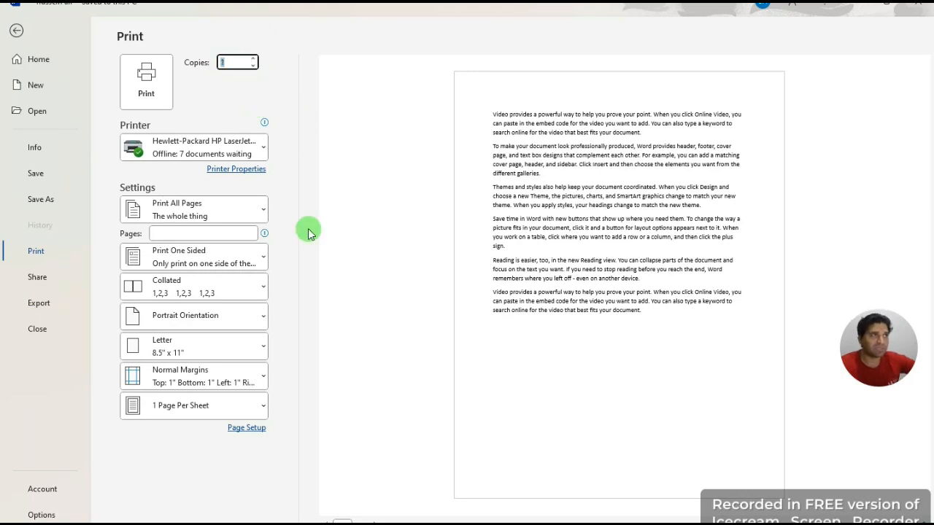
mouse_move(157, 162)
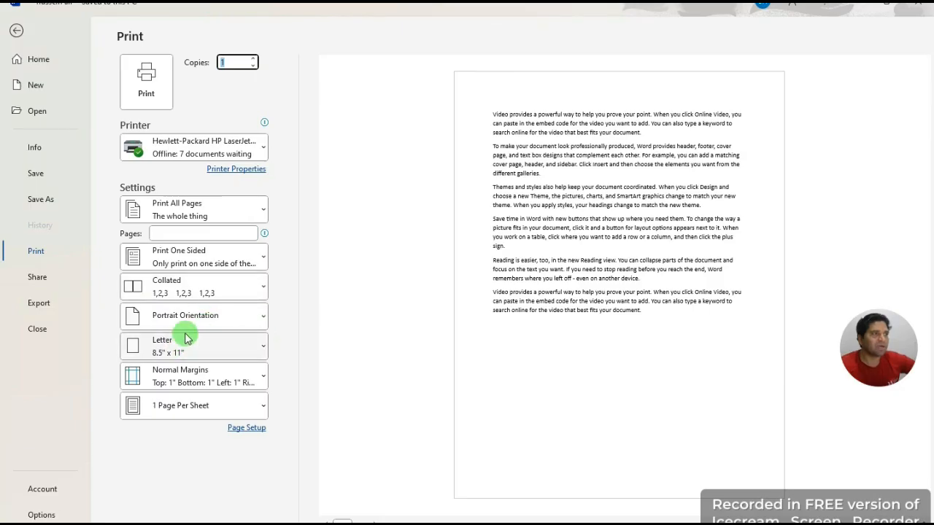
Step: Set the paper size to A4 and enter custom pages '1,5', then delete the 5
left_click(260, 345)
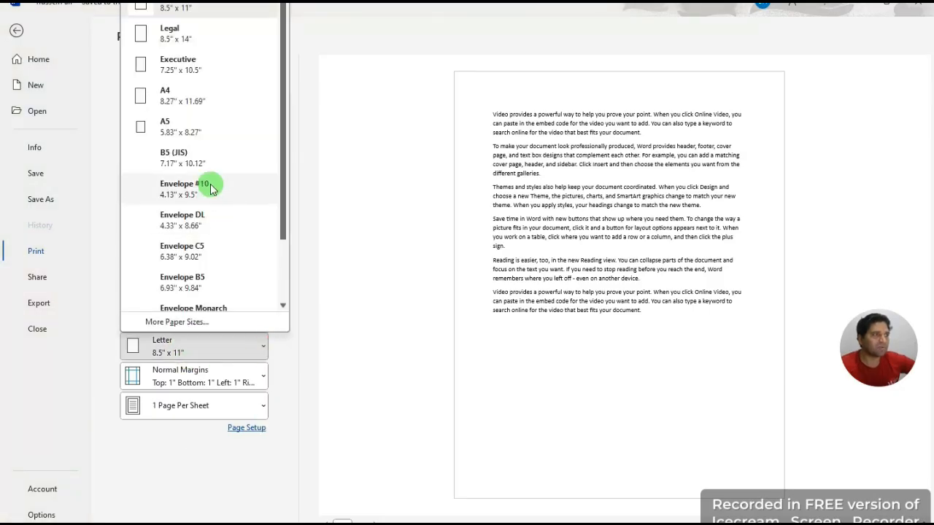
left_click(194, 102)
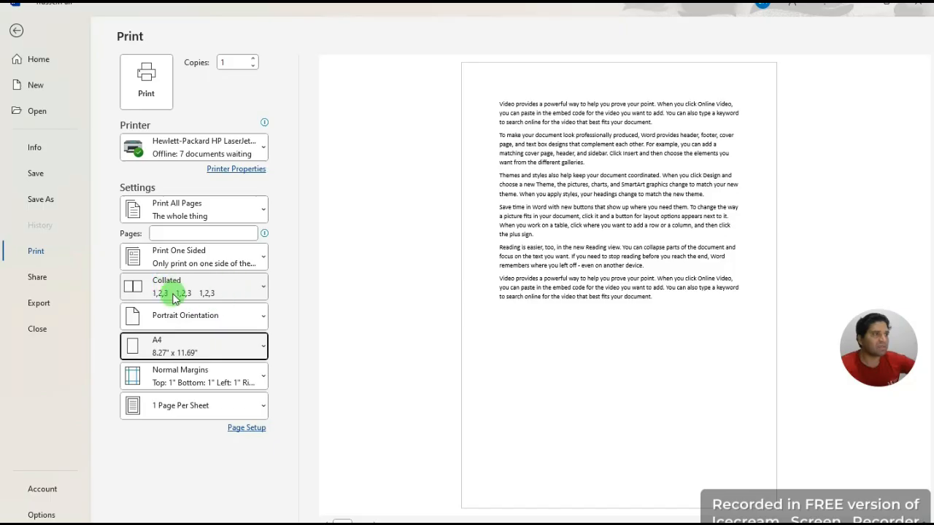
left_click(164, 234)
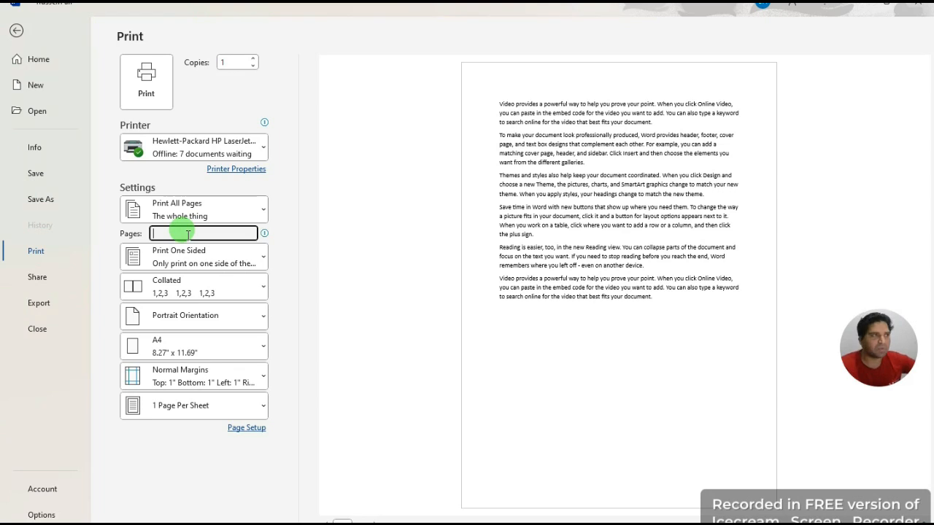
type("1")
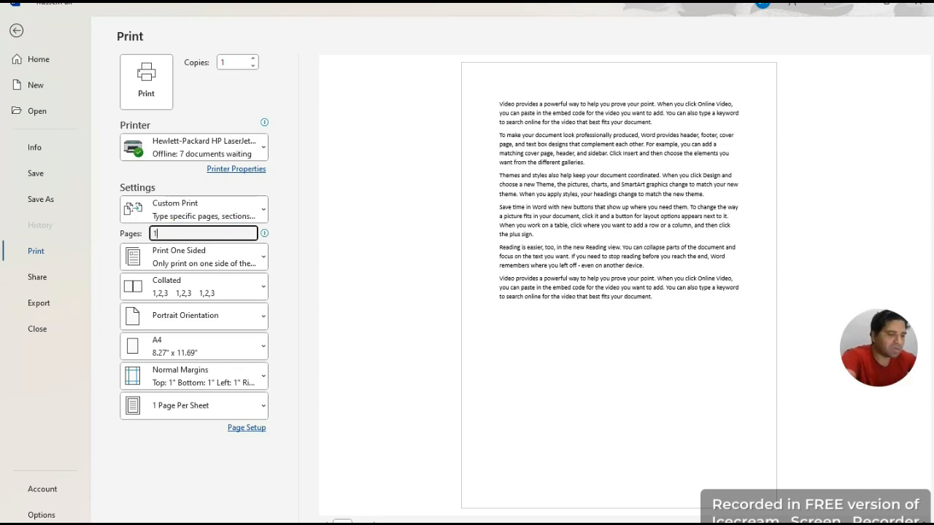
type(",5")
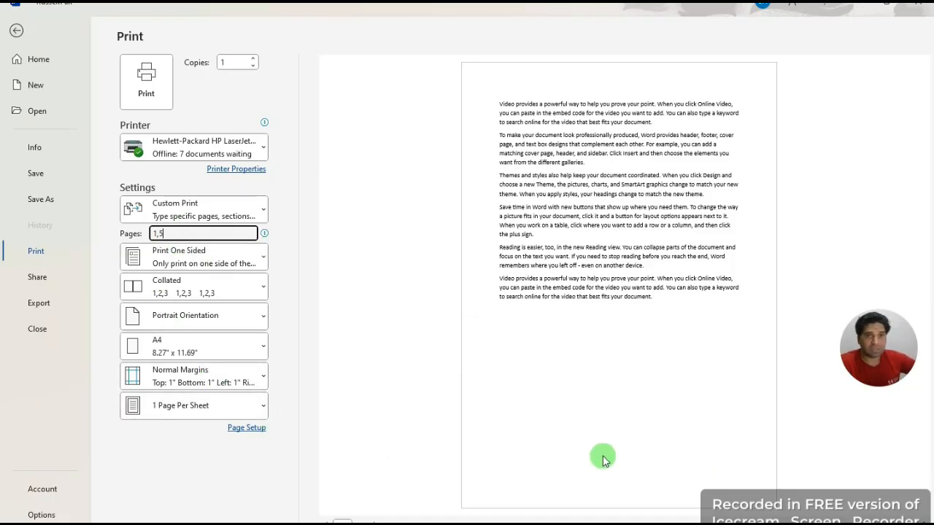
left_click(196, 228)
key("BackSpace")
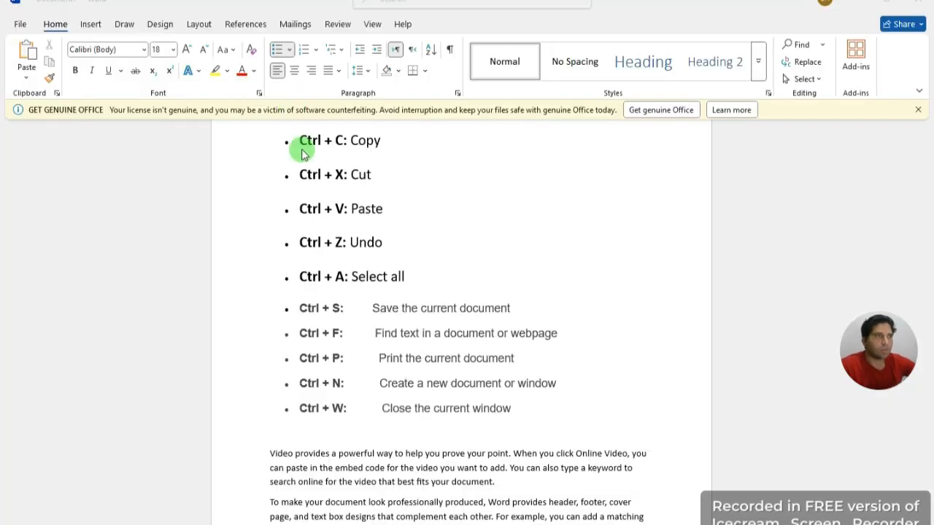
scroll(310, 189, "up", 1)
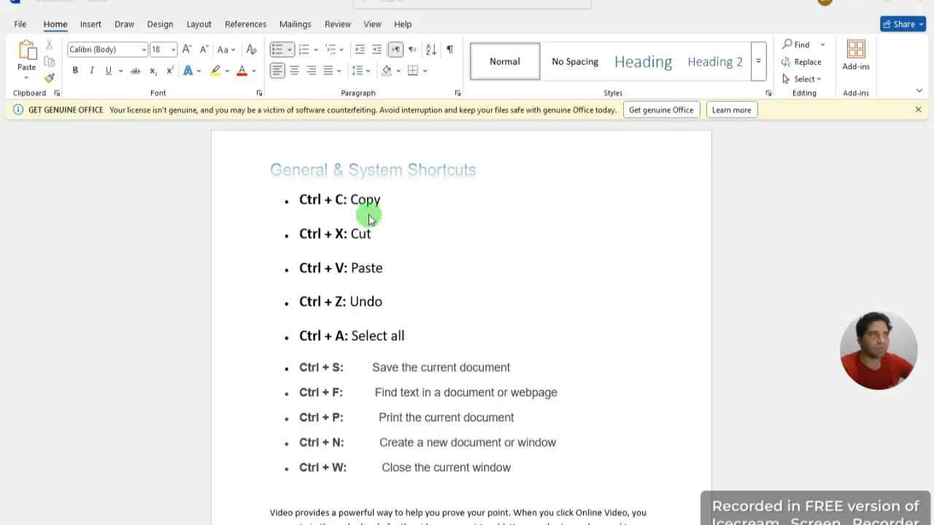
scroll(418, 235, "down", 1)
scroll(417, 233, "down", 1)
scroll(413, 218, "up", 2)
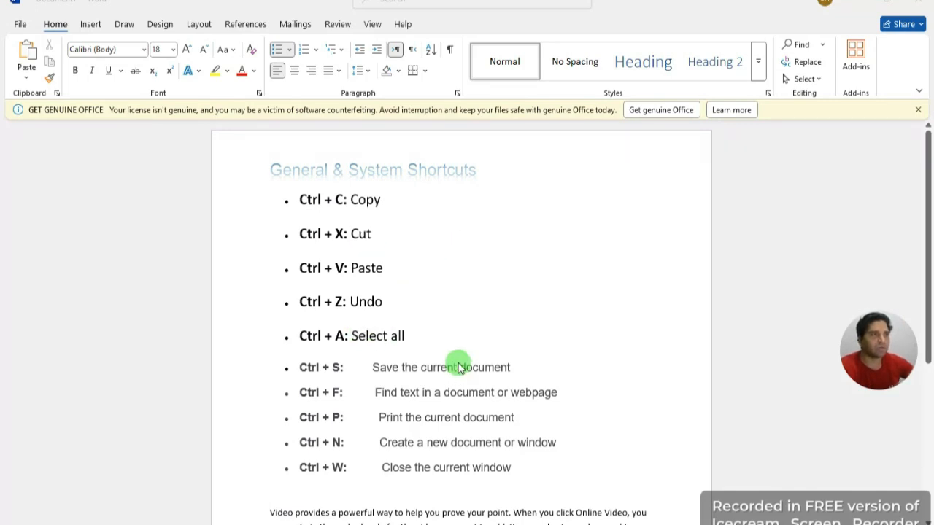
scroll(457, 362, "down", 3)
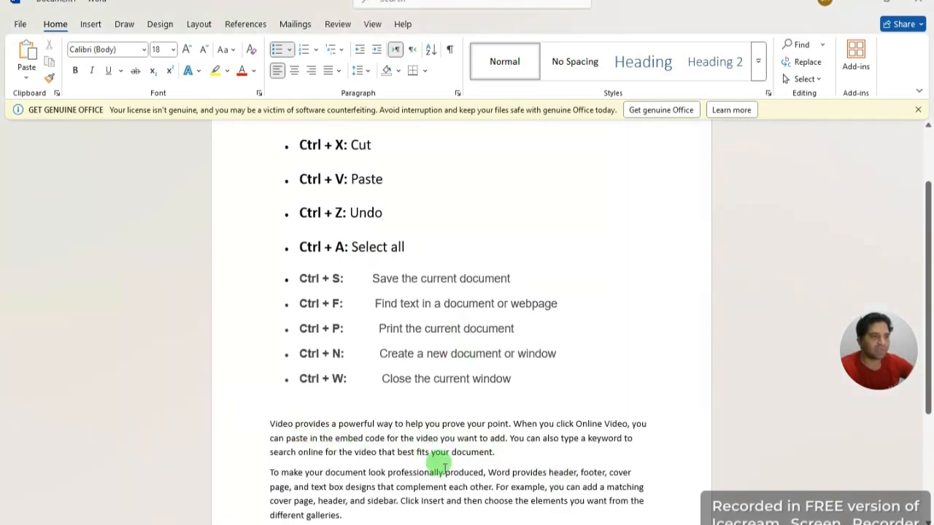
left_click_drag(511, 453, 280, 413)
left_click(640, 369)
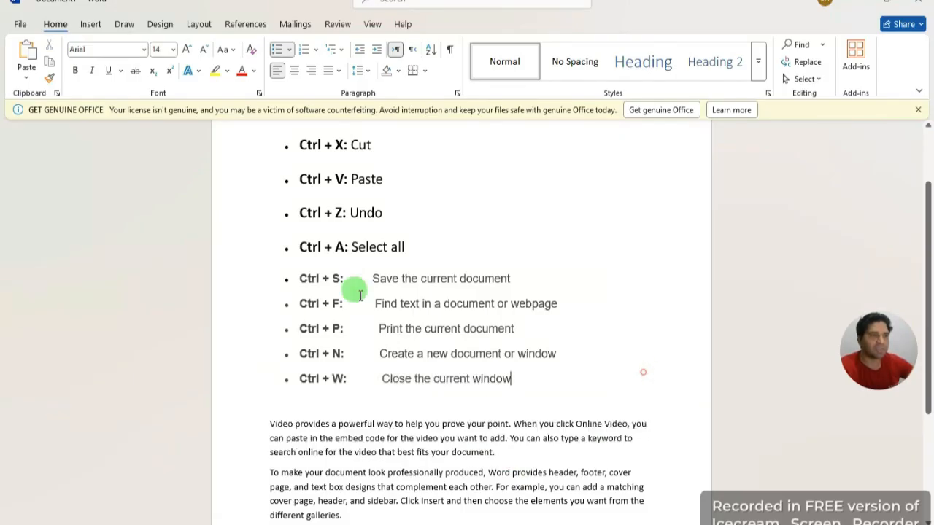
scroll(390, 187, "up", 3)
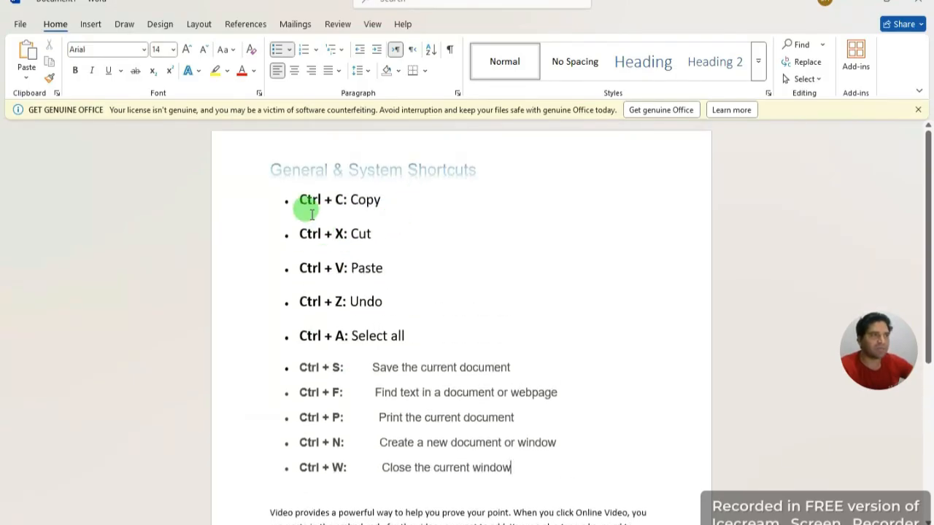
scroll(484, 475, "down", 2)
left_click(513, 489)
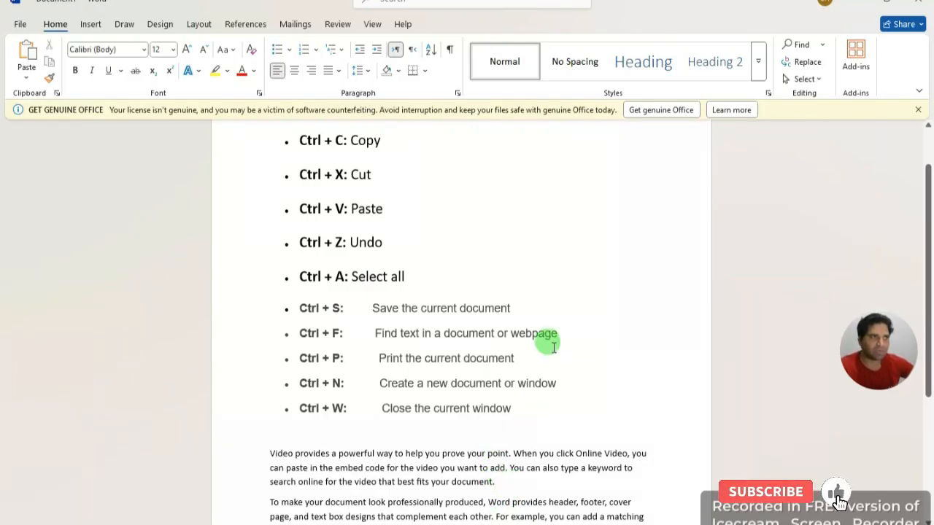
scroll(543, 343, "up", 2)
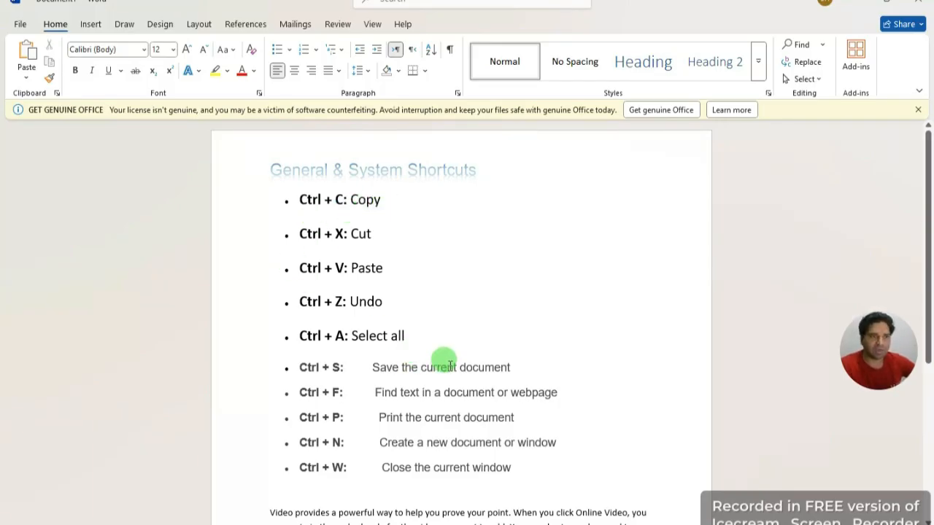
scroll(442, 361, "down", 1)
left_click_drag(501, 482, 259, 453)
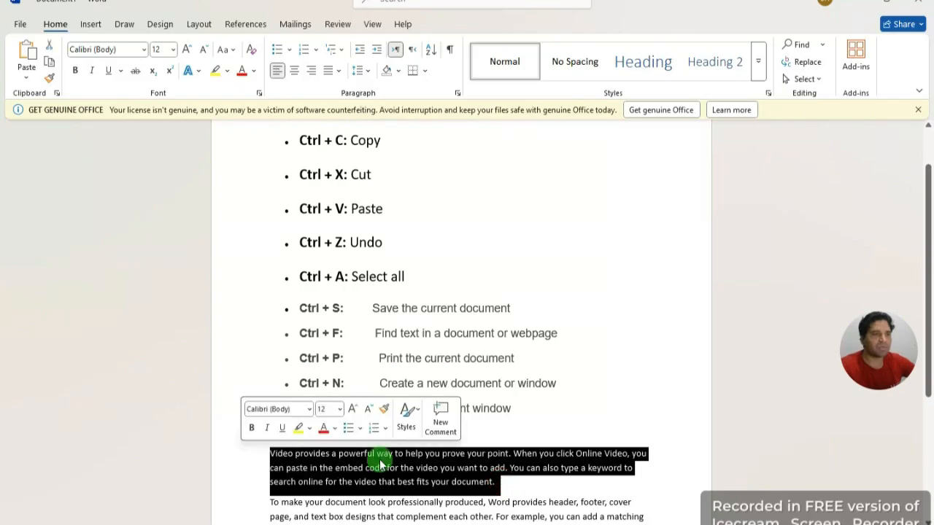
left_click(572, 406)
scroll(516, 286, "up", 1)
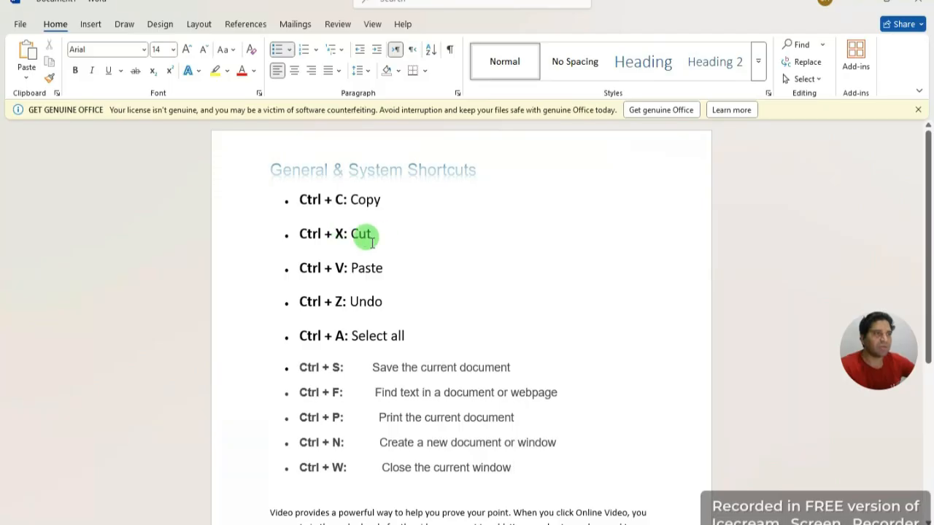
scroll(511, 343, "down", 1)
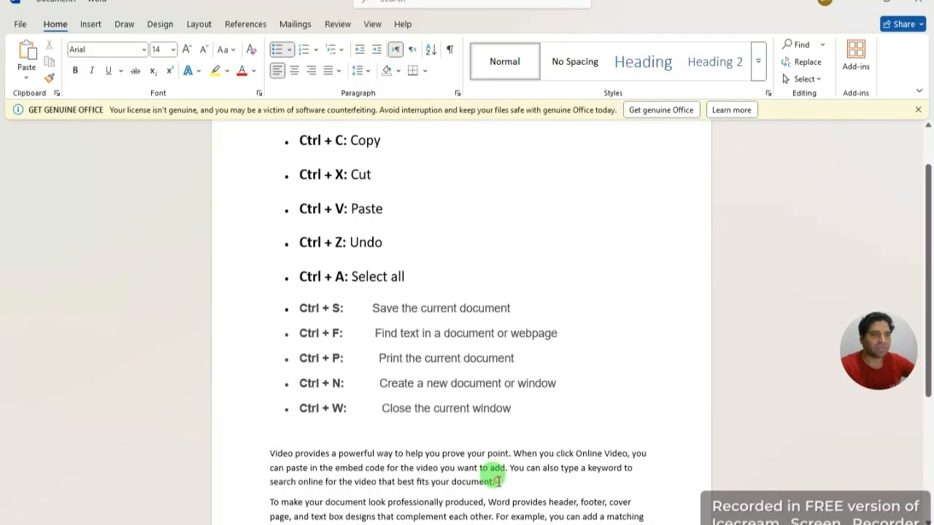
left_click_drag(498, 482, 223, 450)
right_click(313, 449)
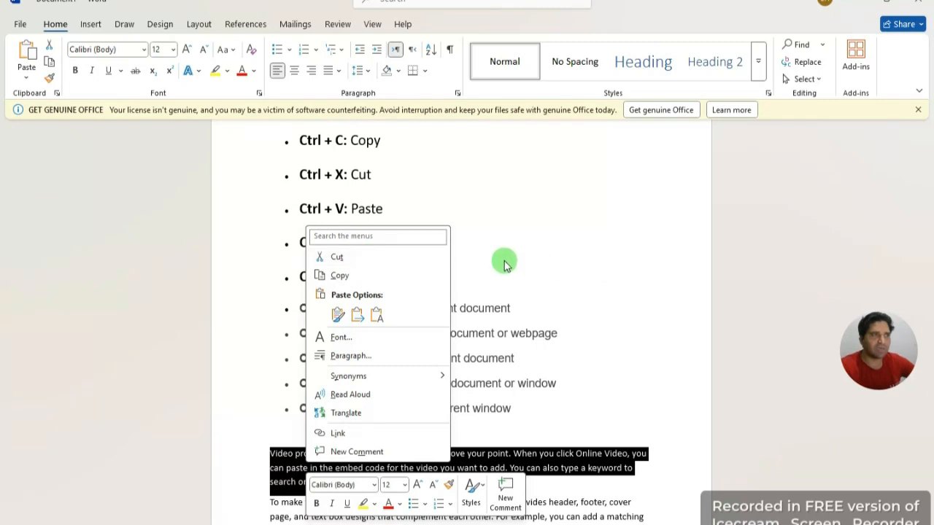
key("Escape")
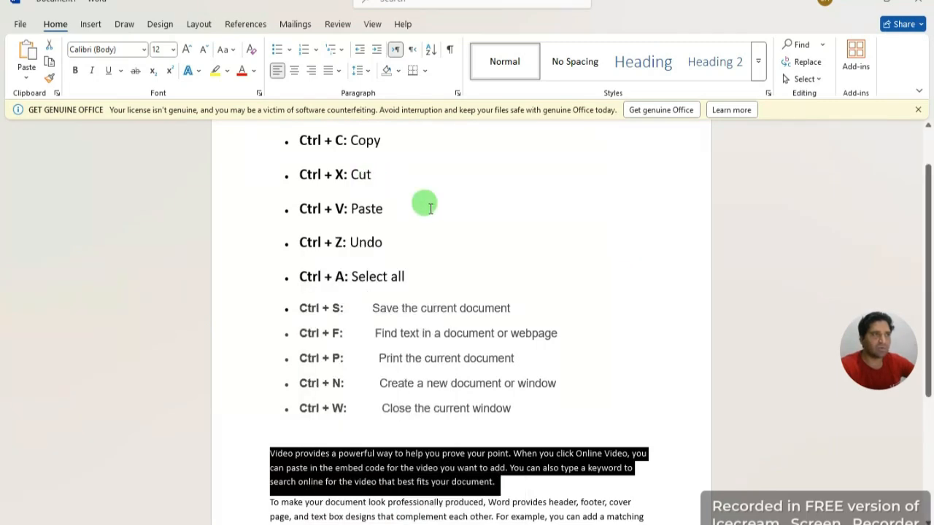
left_click(468, 216)
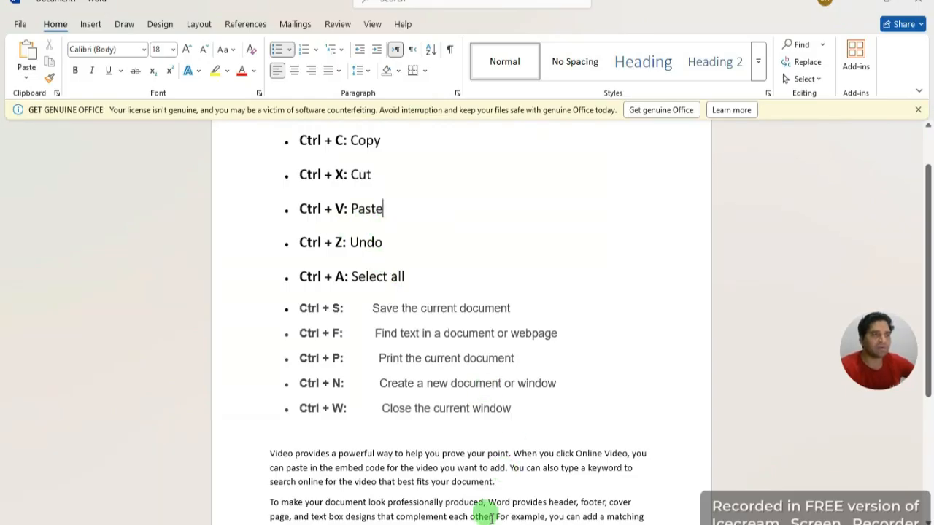
left_click_drag(496, 482, 245, 446)
right_click(305, 462)
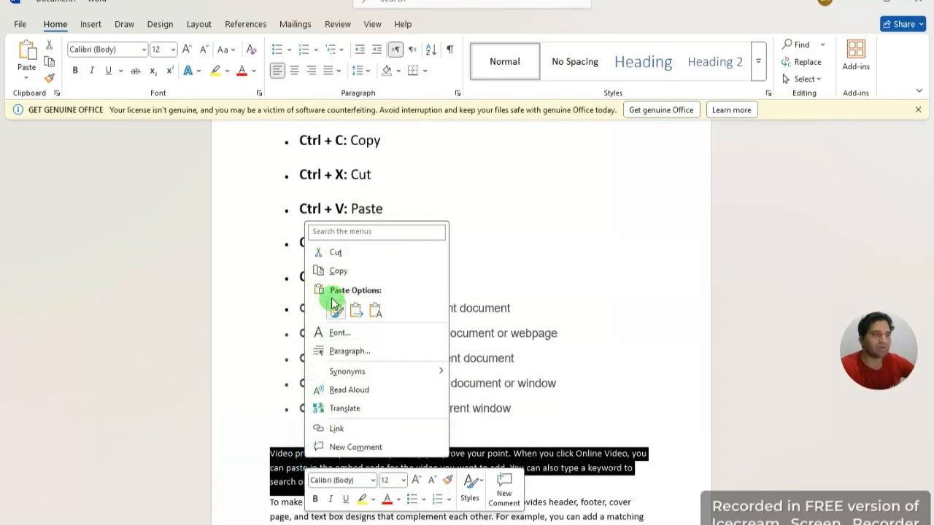
key("Escape")
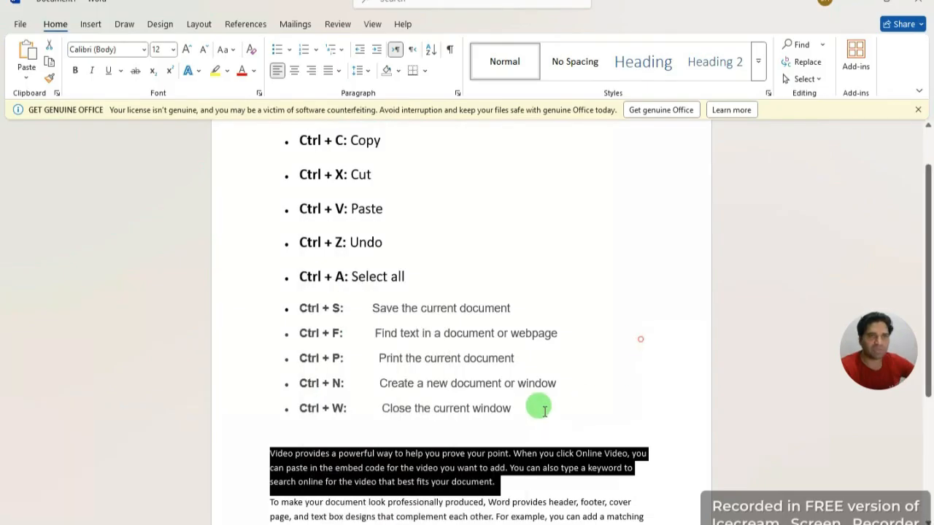
left_click(606, 400)
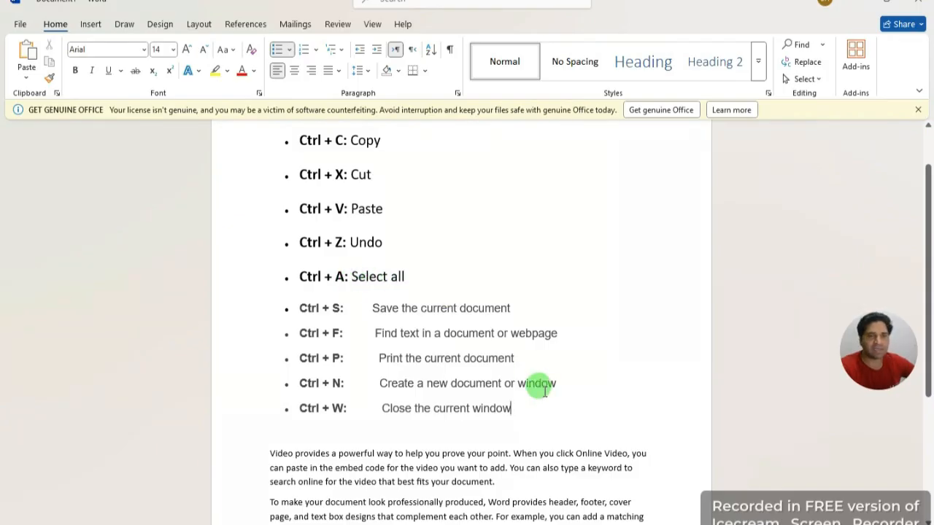
scroll(536, 438, "down", 2)
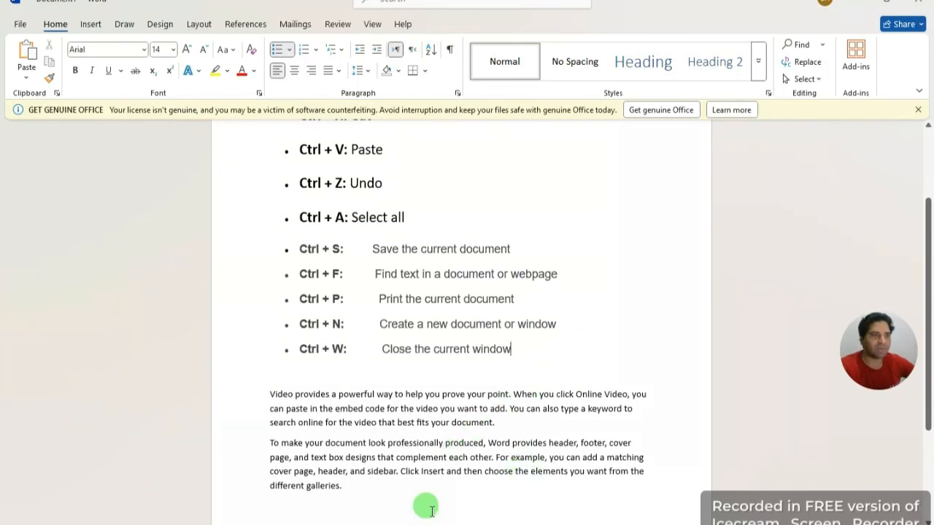
left_click(412, 511)
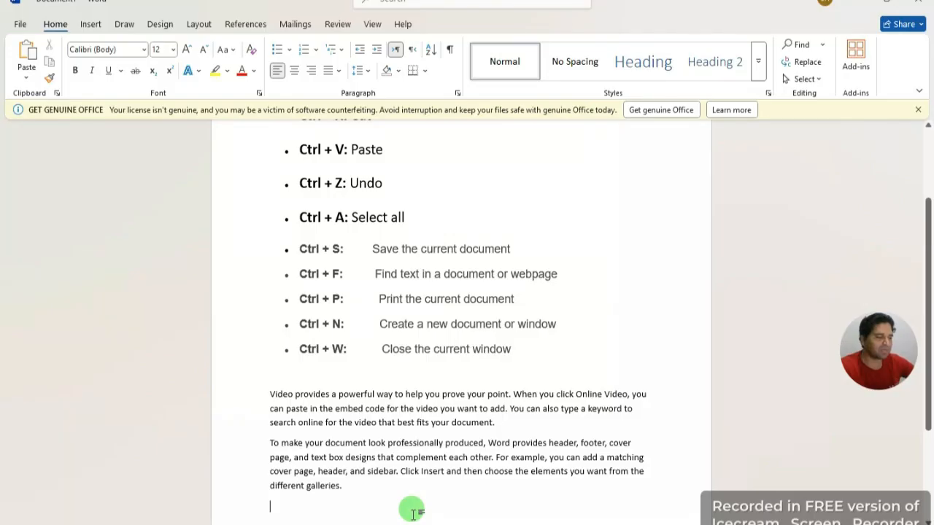
left_click_drag(448, 509, 222, 113)
left_click(542, 271)
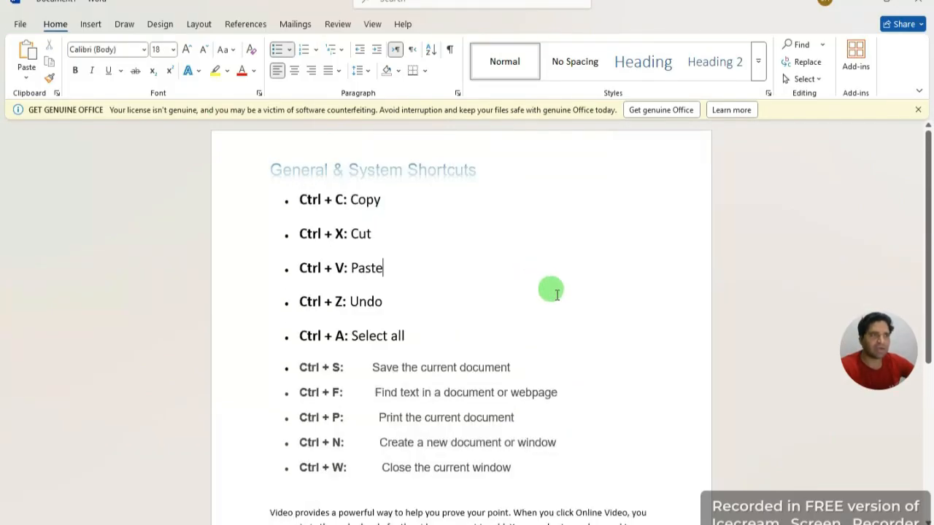
scroll(587, 344, "down", 1)
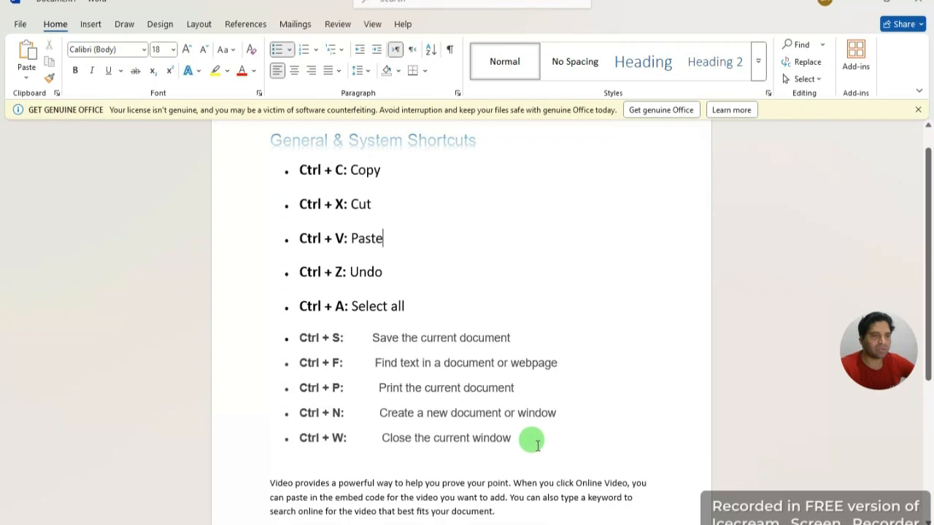
left_click_drag(523, 442, 301, 411)
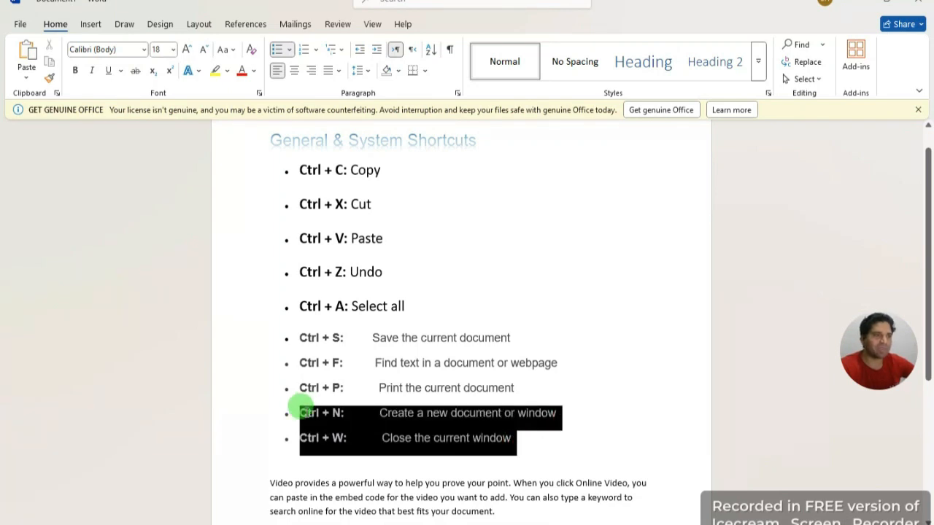
left_click(577, 404)
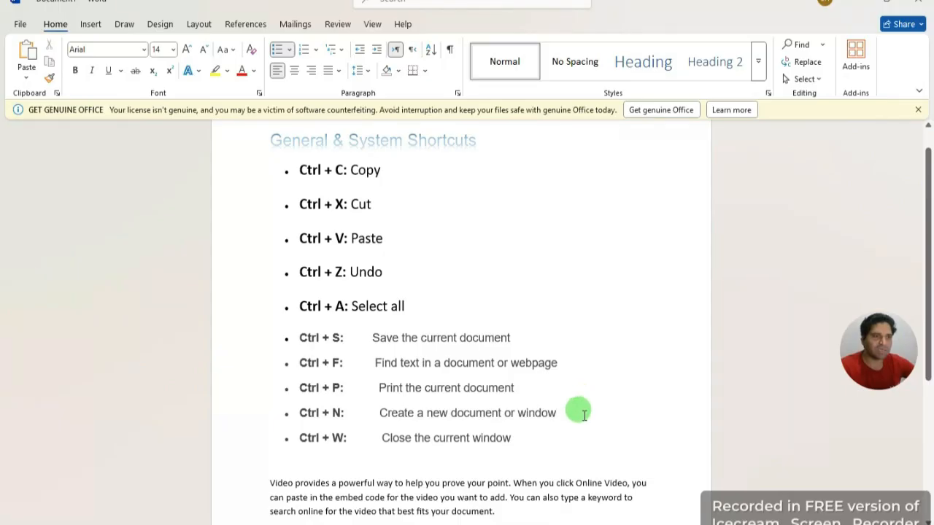
left_click_drag(524, 441, 322, 438)
left_click(582, 389)
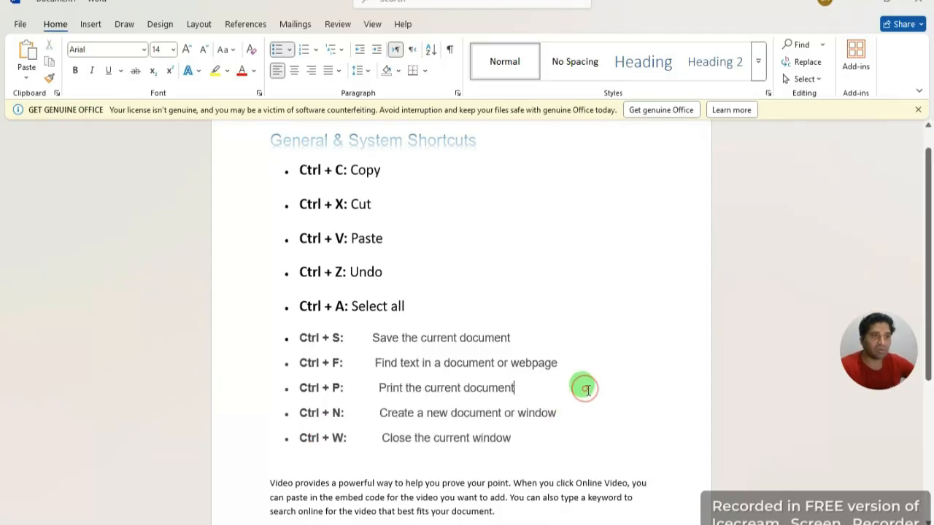
scroll(555, 335, "up", 1)
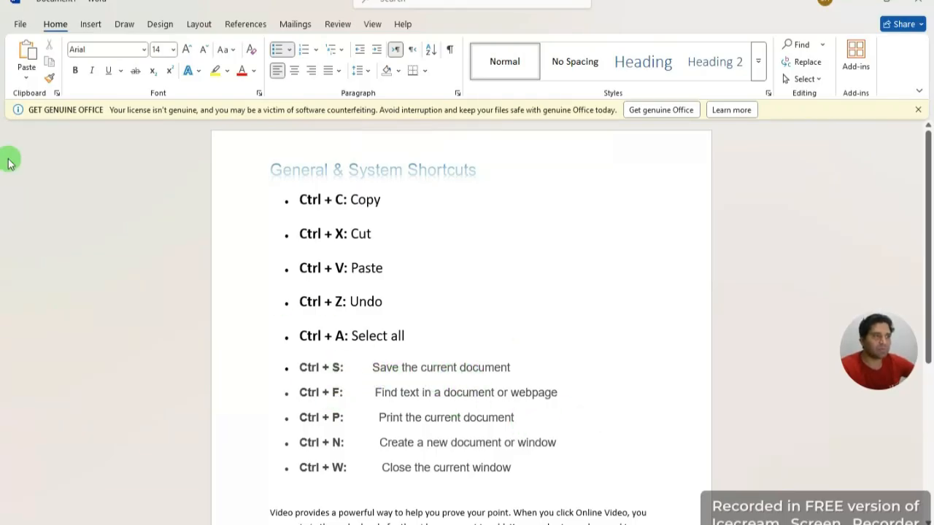
left_click(266, 199)
left_click(445, 213)
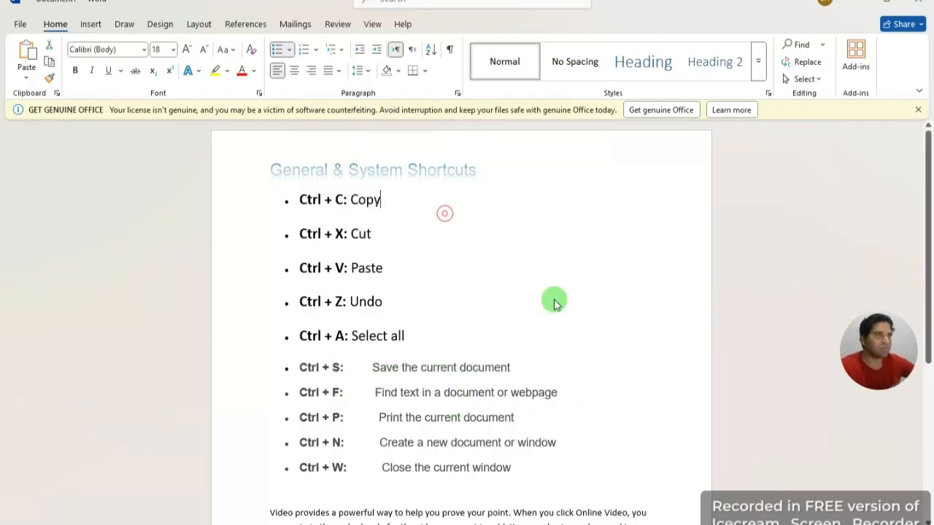
left_click(22, 22)
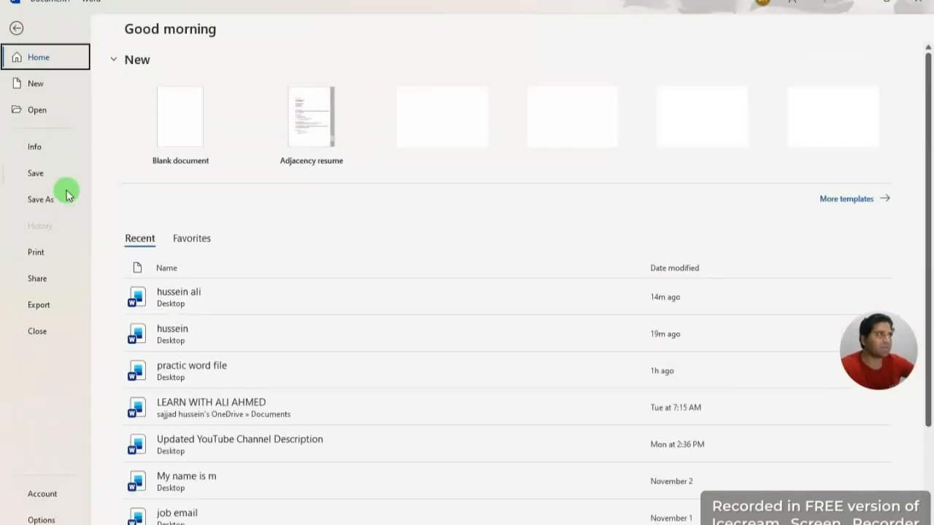
left_click(16, 28)
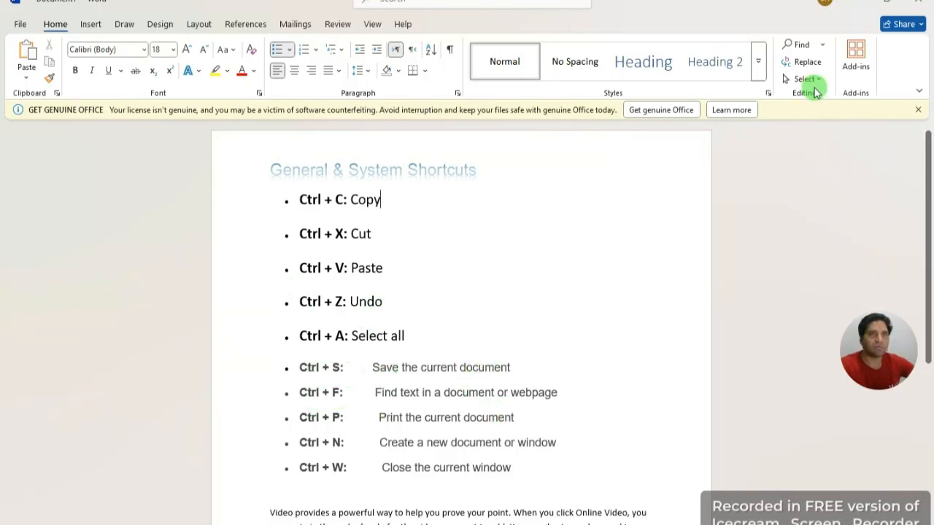
left_click(822, 45)
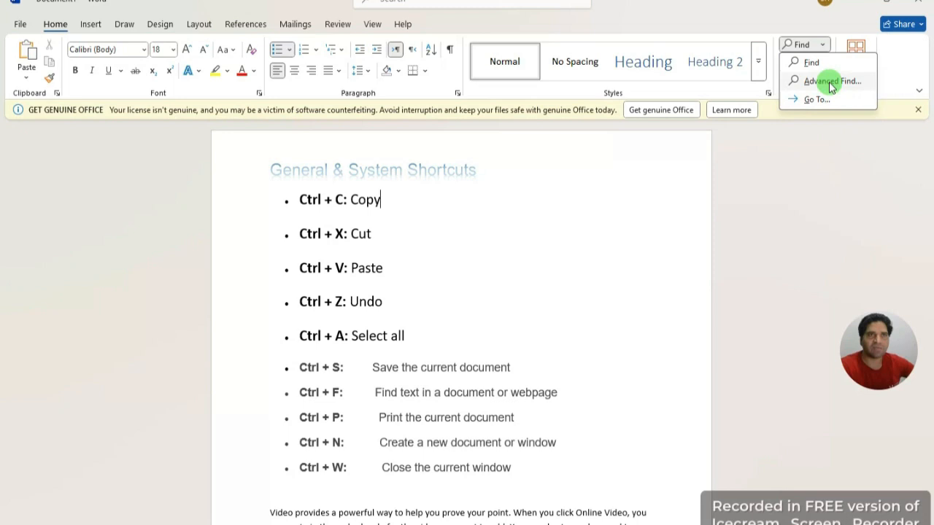
left_click(643, 223)
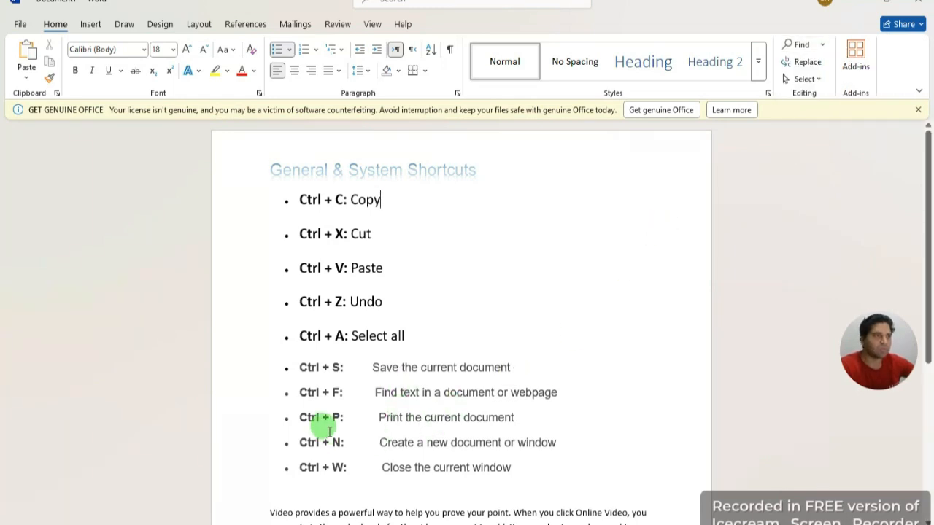
left_click(20, 24)
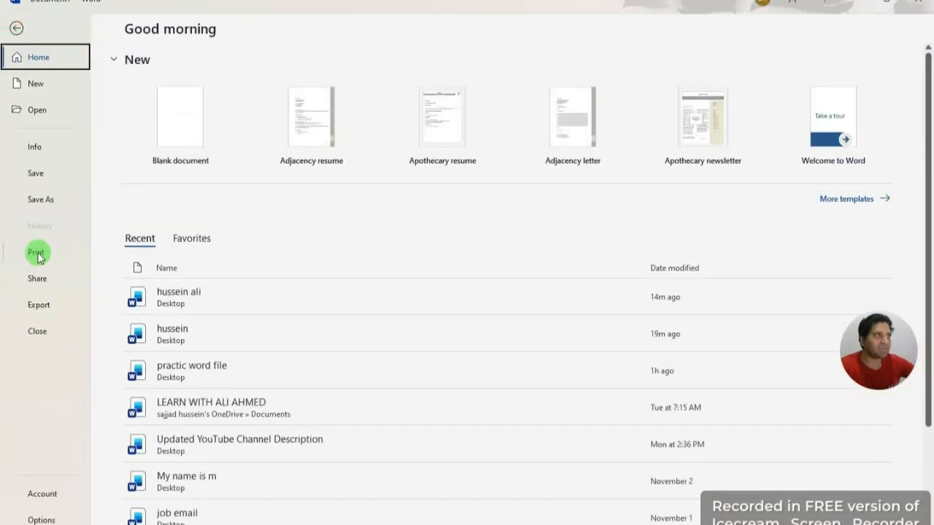
left_click(16, 28)
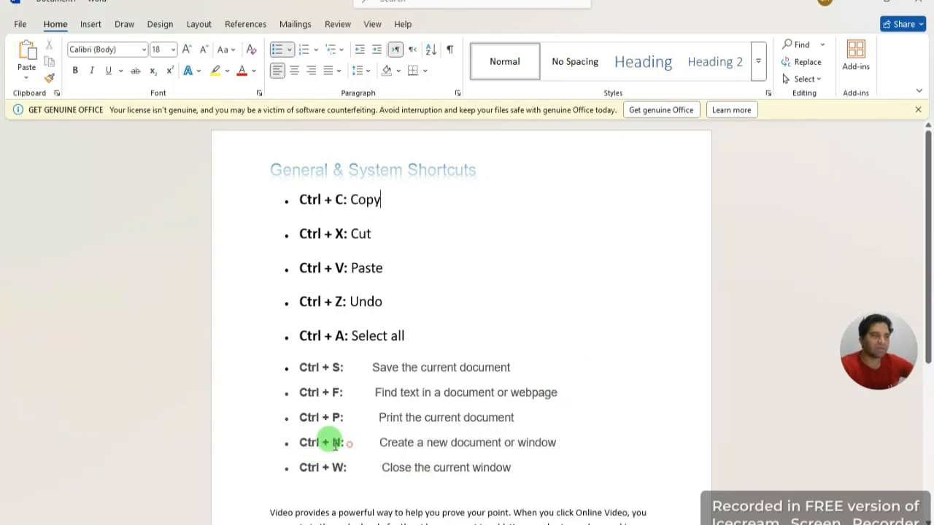
left_click_drag(350, 443, 288, 431)
left_click(617, 417)
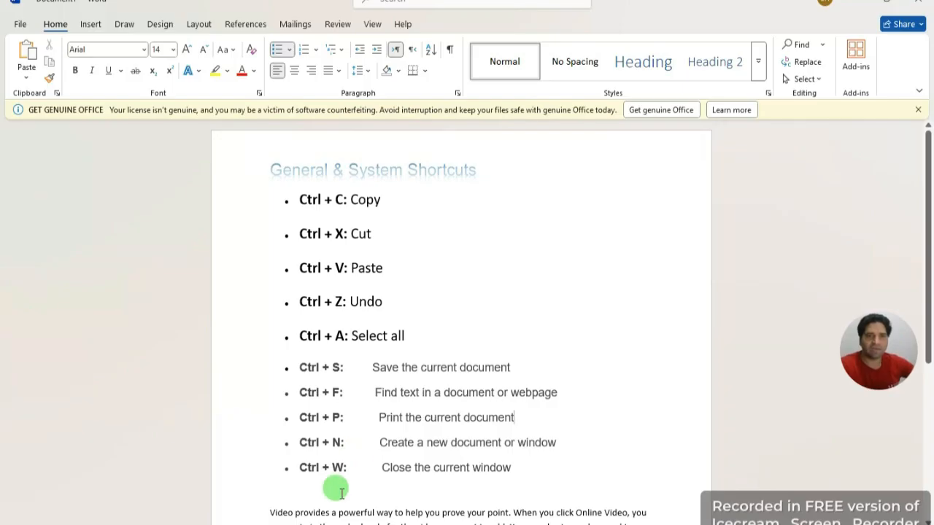
left_click(20, 18)
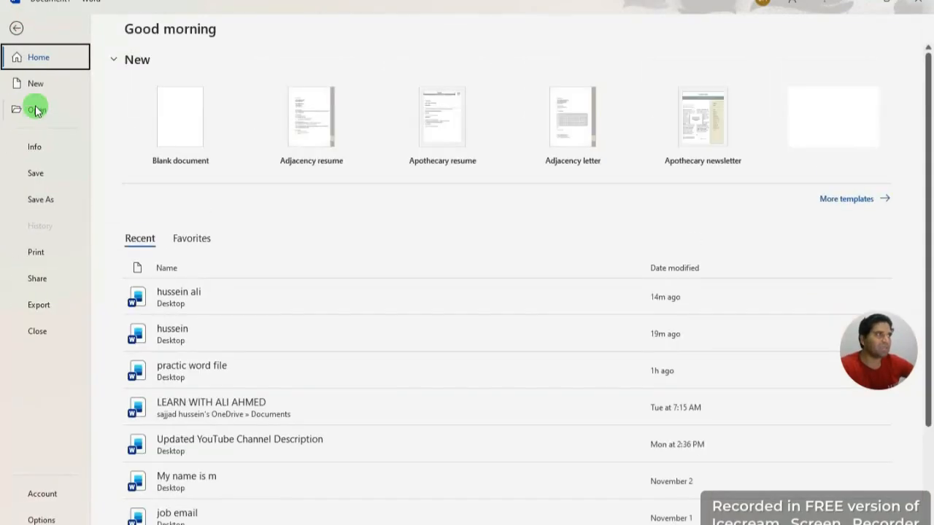
left_click(17, 23)
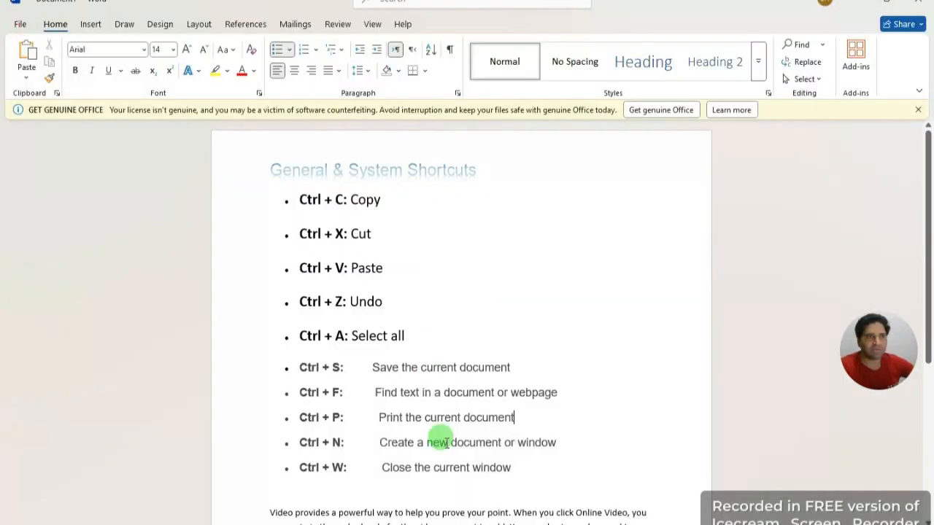
Step: Bold the last two lines of the Video provides paragraph, from 'can paste' to 'document'
scroll(438, 449, "down", 1)
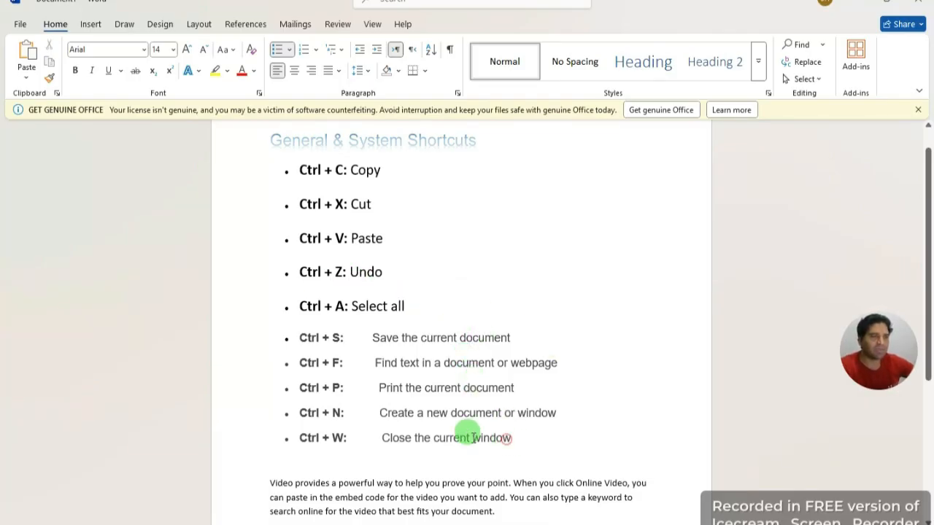
left_click_drag(469, 436, 341, 413)
left_click(603, 409)
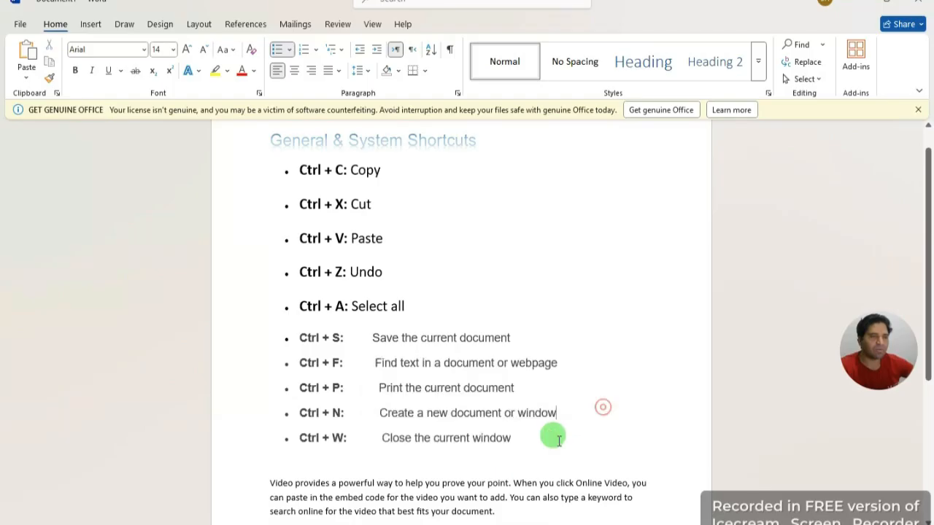
left_click_drag(500, 511, 260, 494)
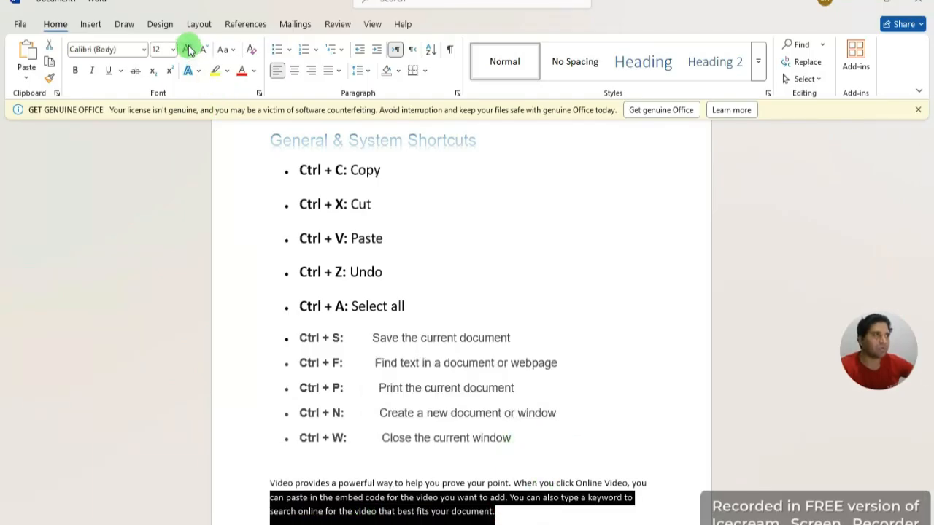
left_click(73, 71)
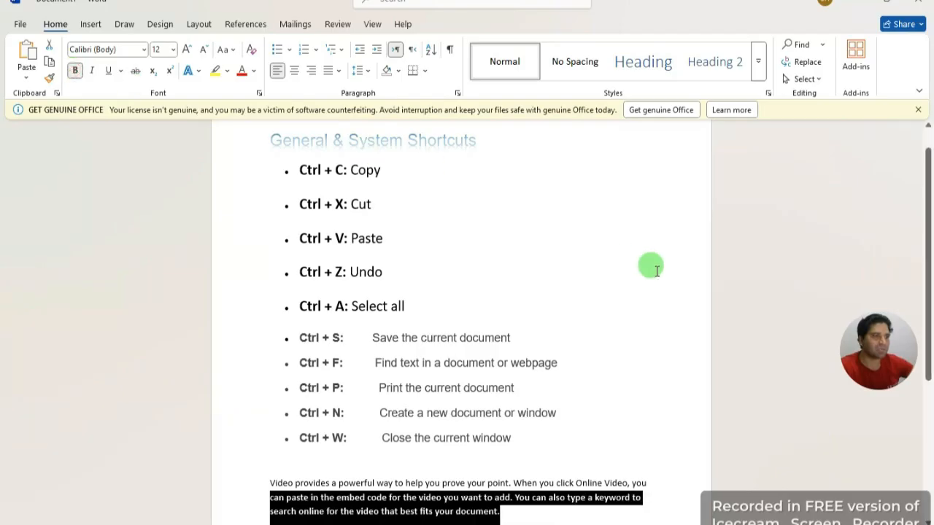
left_click(609, 269)
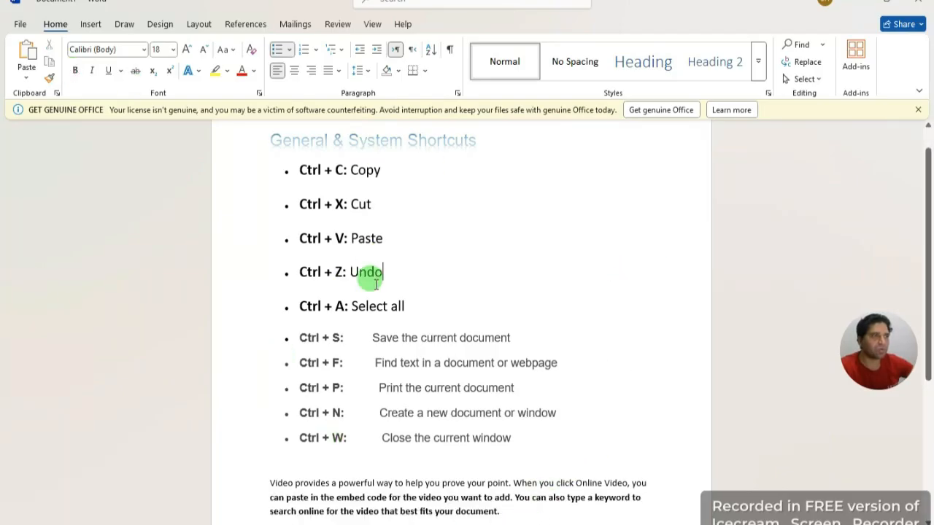
Step: Reselect the newly bolded lines to check them, then scroll back through the document
left_click_drag(503, 511, 237, 495)
left_click(623, 385)
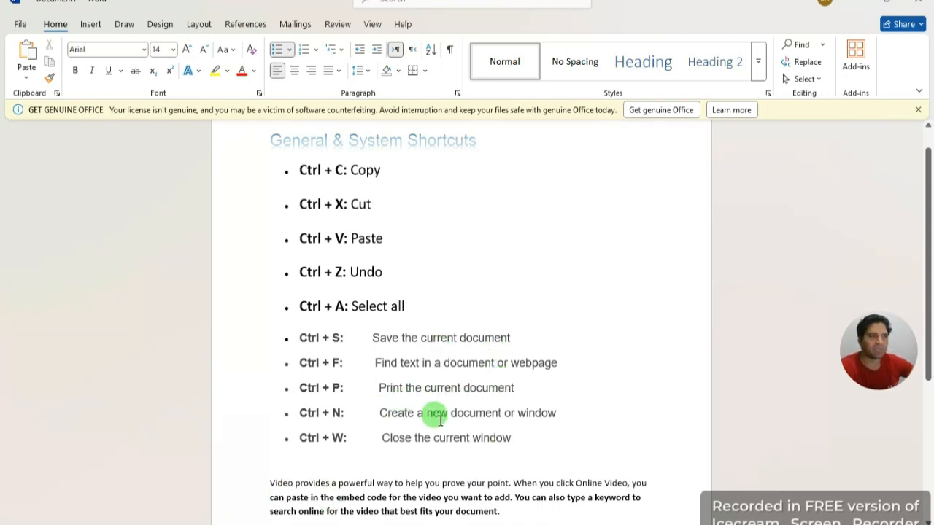
scroll(434, 413, "up", 1)
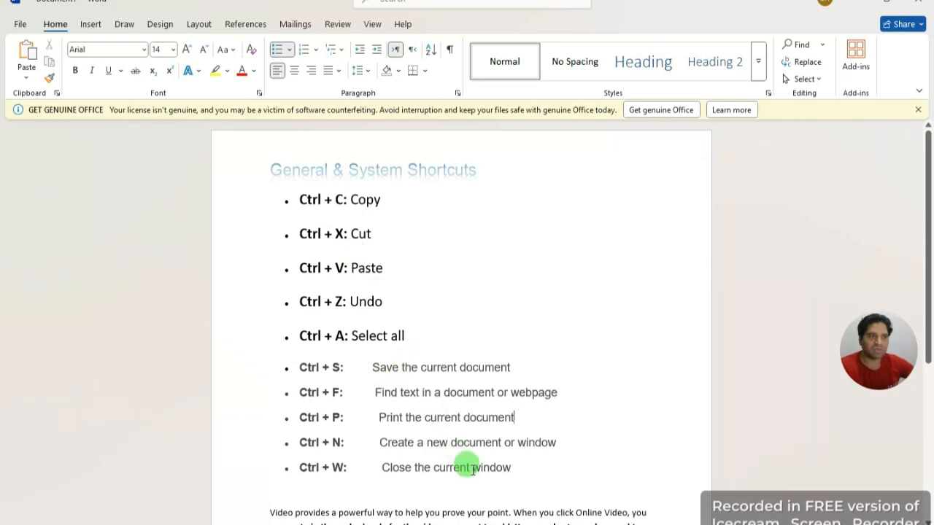
scroll(478, 442, "down", 2)
scroll(457, 435, "up", 1)
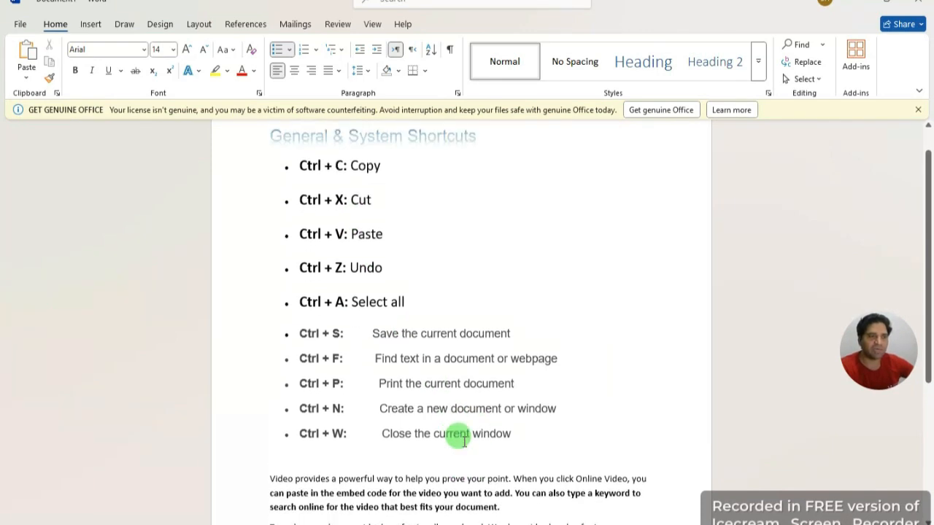
scroll(398, 362, "up", 1)
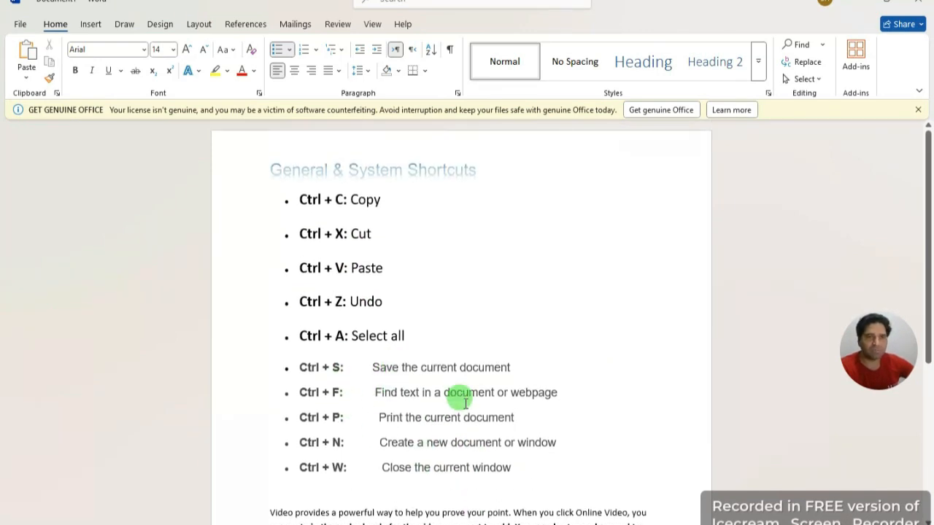